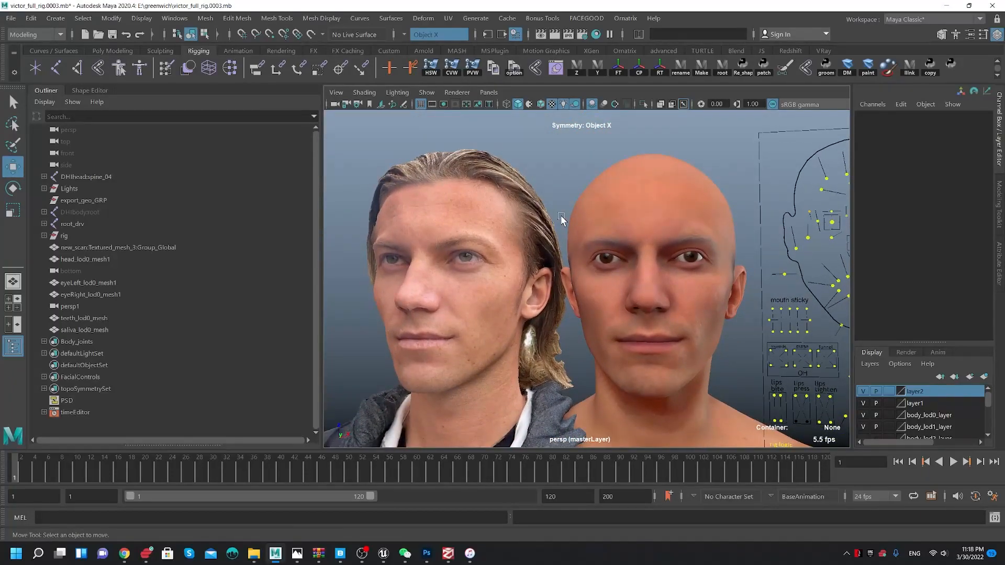
# - Compare the textured scan head with the rigged bald head from several angles and distances
pyautogui.keyDown('alt'); pyautogui.moveTo(560, 215); pyautogui.dragTo(570, 216); pyautogui.keyUp('alt')
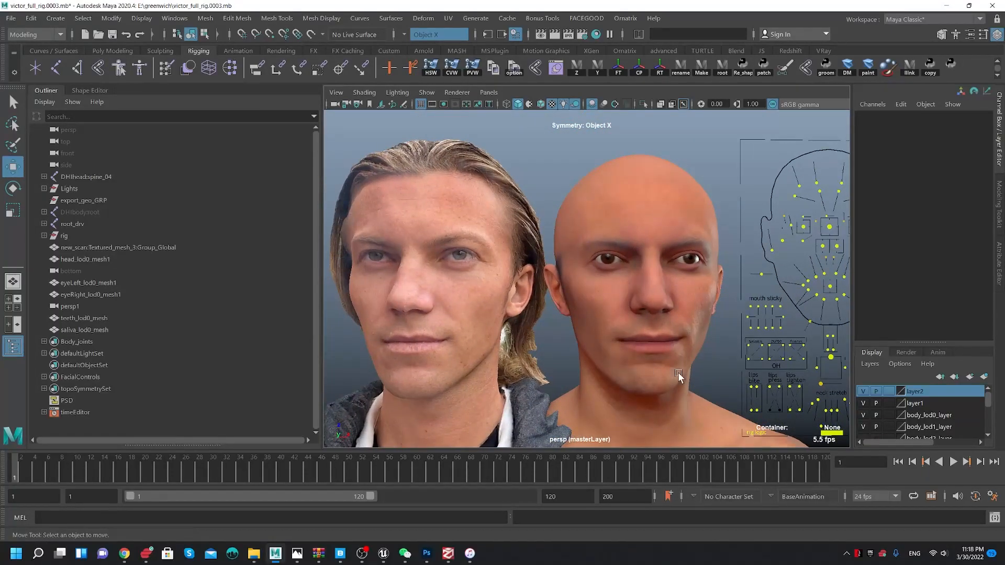
pyautogui.keyDown('alt'); pyautogui.moveTo(617, 303); pyautogui.dragTo(732, 423, button='right'); pyautogui.keyUp('alt')
pyautogui.keyDown('alt'); pyautogui.moveTo(629, 286); pyautogui.dragTo(439, 155, button='middle'); pyautogui.keyUp('alt')
pyautogui.keyDown('alt'); pyautogui.moveTo(499, 203); pyautogui.dragTo(594, 265, button='right'); pyautogui.keyUp('alt')
pyautogui.keyDown('alt'); pyautogui.moveTo(594, 265); pyautogui.dragTo(661, 329, button='middle'); pyautogui.keyUp('alt')
pyautogui.keyDown('alt'); pyautogui.moveTo(661, 329); pyautogui.dragTo(524, 277, button='right'); pyautogui.keyUp('alt')
pyautogui.keyDown('alt'); pyautogui.moveTo(524, 277); pyautogui.dragTo(557, 255, button='middle'); pyautogui.keyUp('alt')
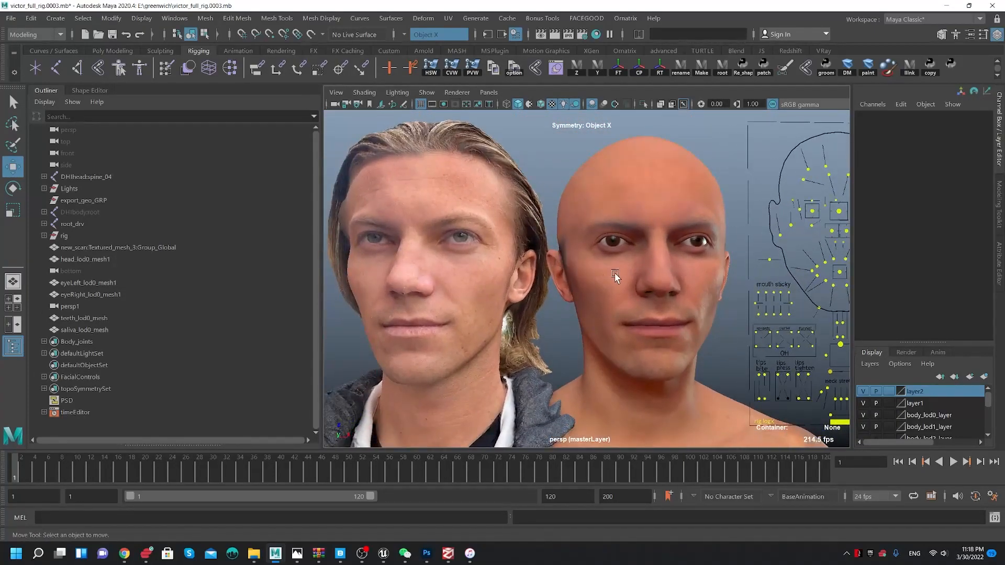
pyautogui.keyDown('alt'); pyautogui.moveTo(610, 273); pyautogui.dragTo(541, 259, button='right'); pyautogui.keyUp('alt')
pyautogui.keyDown('alt'); pyautogui.moveTo(636, 277); pyautogui.dragTo(603, 281, button='middle'); pyautogui.keyUp('alt')
pyautogui.keyDown('alt'); pyautogui.moveTo(508, 178); pyautogui.dragTo(563, 254, button='right'); pyautogui.keyUp('alt')
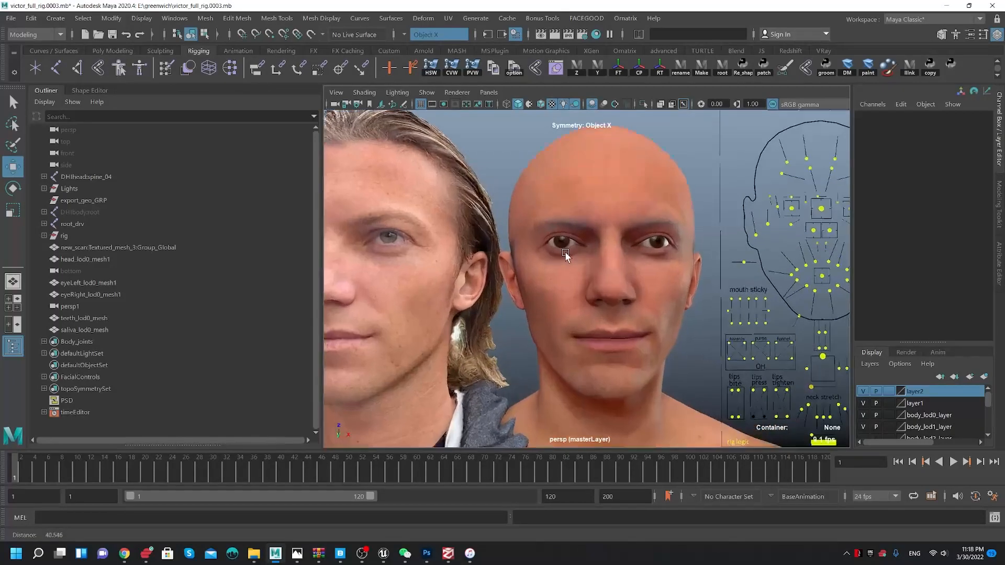
pyautogui.keyDown('alt'); pyautogui.moveTo(532, 244); pyautogui.dragTo(434, 228); pyautogui.keyUp('alt')
pyautogui.keyDown('alt'); pyautogui.moveTo(434, 228); pyautogui.dragTo(558, 258, button='middle'); pyautogui.keyUp('alt')
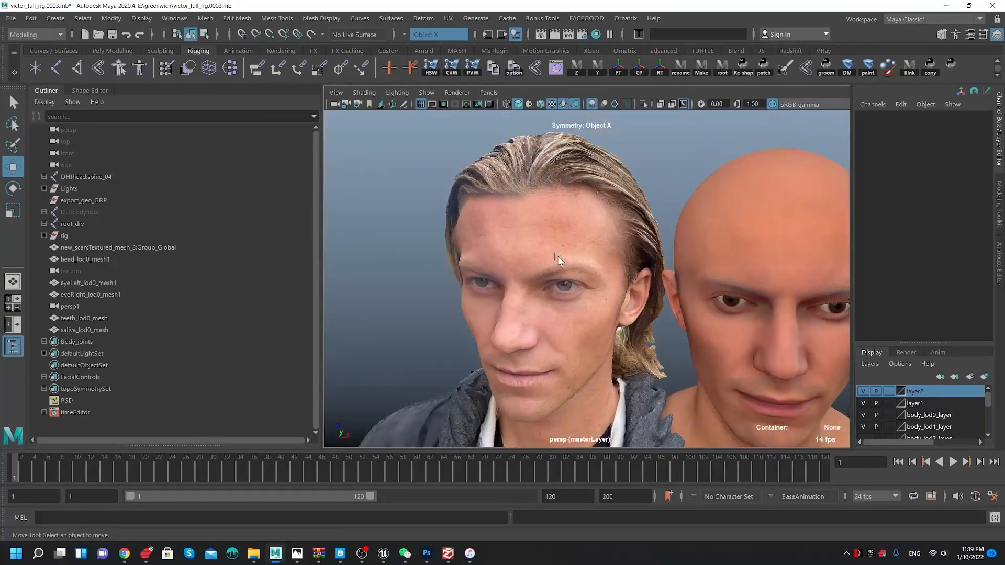
# - Select the scanned head mesh, examine its wireframe from several angles, and clear the selection
pyautogui.click(500, 293)
pyautogui.keyDown('alt'); pyautogui.moveTo(569, 324); pyautogui.dragTo(444, 307, button='right'); pyautogui.keyUp('alt')
pyautogui.keyDown('alt'); pyautogui.moveTo(444, 287); pyautogui.dragTo(448, 309); pyautogui.keyUp('alt')
pyautogui.keyDown('alt'); pyautogui.moveTo(435, 231); pyautogui.dragTo(468, 207, button='middle'); pyautogui.keyUp('alt')
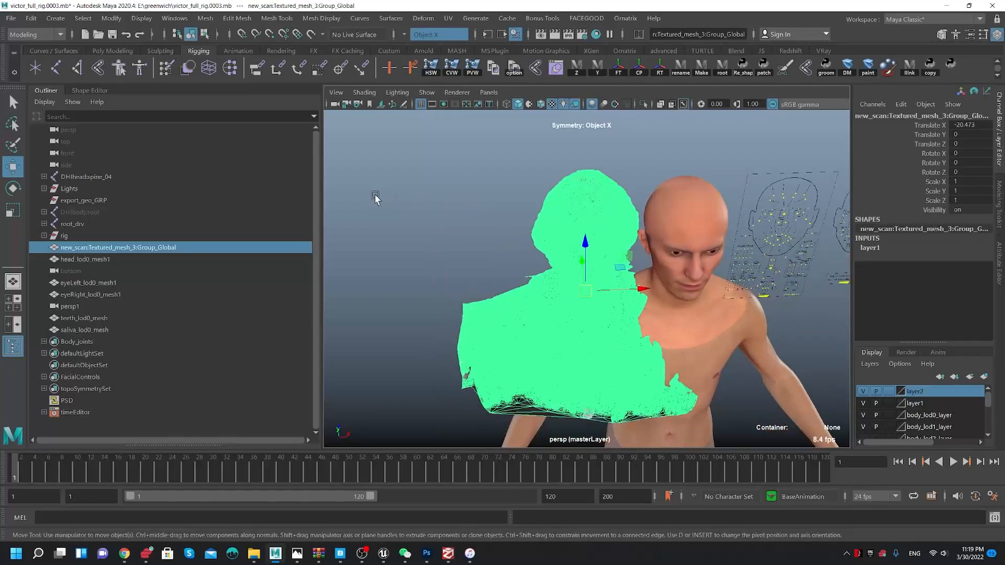
pyautogui.keyDown('alt'); pyautogui.moveTo(381, 197); pyautogui.dragTo(607, 399, button='right'); pyautogui.keyUp('alt')
pyautogui.keyDown('alt'); pyautogui.moveTo(607, 400); pyautogui.dragTo(667, 310); pyautogui.keyUp('alt')
pyautogui.keyDown('alt'); pyautogui.moveTo(602, 331); pyautogui.dragTo(482, 317, button='right'); pyautogui.keyUp('alt')
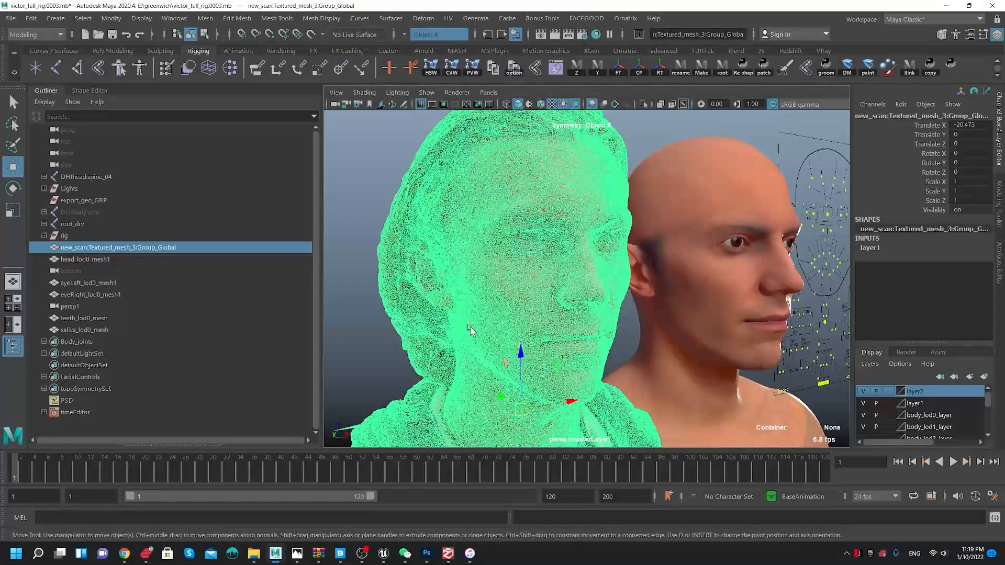
pyautogui.keyDown('alt'); pyautogui.moveTo(467, 328); pyautogui.dragTo(387, 327); pyautogui.keyUp('alt')
pyautogui.keyDown('alt'); pyautogui.moveTo(387, 327); pyautogui.dragTo(500, 325, button='middle'); pyautogui.keyUp('alt')
pyautogui.click(500, 325)
pyautogui.keyDown('alt'); pyautogui.moveTo(539, 297); pyautogui.dragTo(477, 292, button='middle'); pyautogui.keyUp('alt')
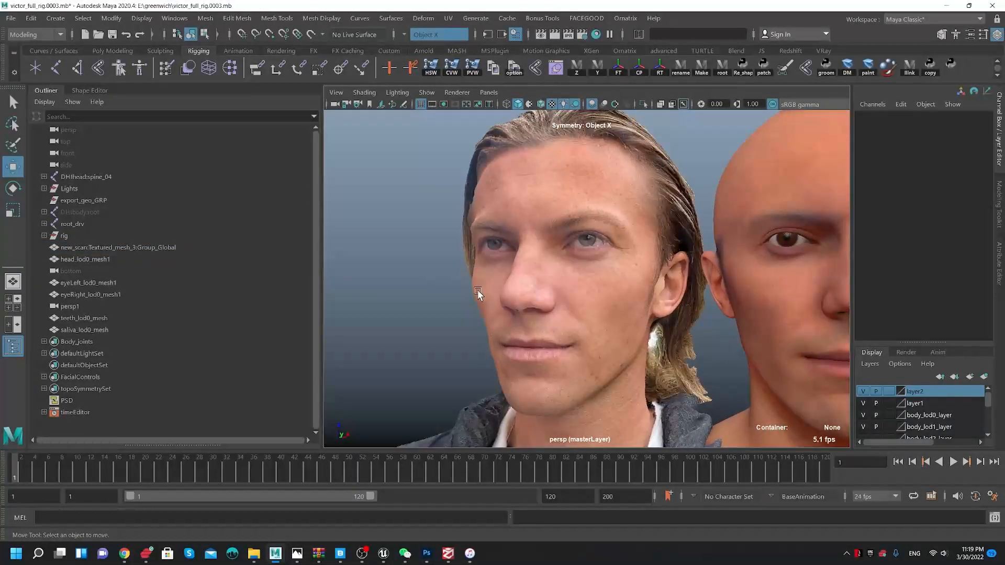
# - Examine the texture detail of the scanned face up close around the eyes, nose and mouth
pyautogui.keyDown('alt'); pyautogui.moveTo(424, 246); pyautogui.dragTo(503, 325, button='right'); pyautogui.keyUp('alt')
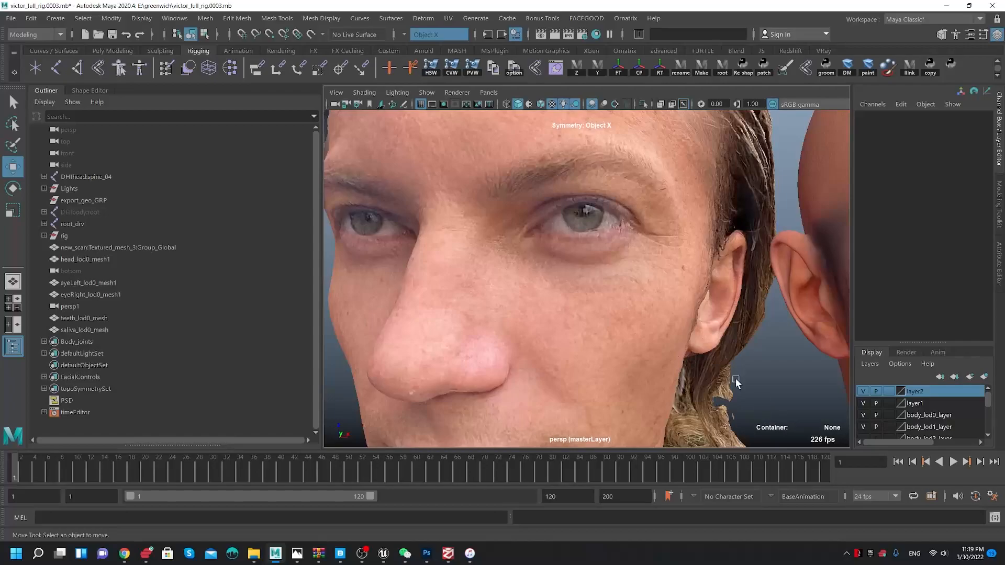
pyautogui.keyDown('alt'); pyautogui.moveTo(502, 325); pyautogui.dragTo(565, 286); pyautogui.keyUp('alt')
pyautogui.keyDown('alt'); pyautogui.moveTo(435, 216); pyautogui.dragTo(445, 256, button='middle'); pyautogui.keyUp('alt')
pyautogui.keyDown('alt'); pyautogui.moveTo(415, 233); pyautogui.dragTo(473, 306, button='right'); pyautogui.keyUp('alt')
pyautogui.keyDown('alt'); pyautogui.moveTo(411, 275); pyautogui.dragTo(449, 269); pyautogui.keyUp('alt')
pyautogui.keyDown('alt'); pyautogui.moveTo(406, 275); pyautogui.dragTo(604, 276, button='middle'); pyautogui.keyUp('alt')
pyautogui.keyDown('alt'); pyautogui.moveTo(647, 314); pyautogui.dragTo(523, 288, button='right'); pyautogui.keyUp('alt')
pyautogui.keyDown('alt'); pyautogui.moveTo(523, 288); pyautogui.dragTo(542, 302, button='middle'); pyautogui.keyUp('alt')
pyautogui.keyDown('alt'); pyautogui.moveTo(542, 302); pyautogui.dragTo(457, 239); pyautogui.keyUp('alt')
pyautogui.keyDown('alt'); pyautogui.moveTo(457, 240); pyautogui.dragTo(521, 325, button='right'); pyautogui.keyUp('alt')
# - Switch to File Explorer and look over the prepared portrait photos in the greenwich\ready folder
pyautogui.moveTo(426, 554)
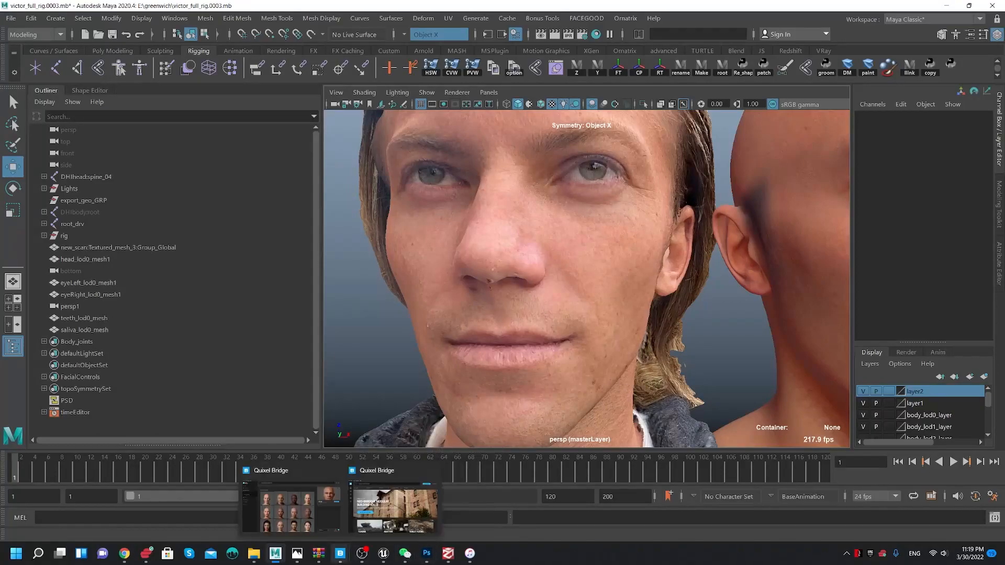
pyautogui.moveTo(255, 555)
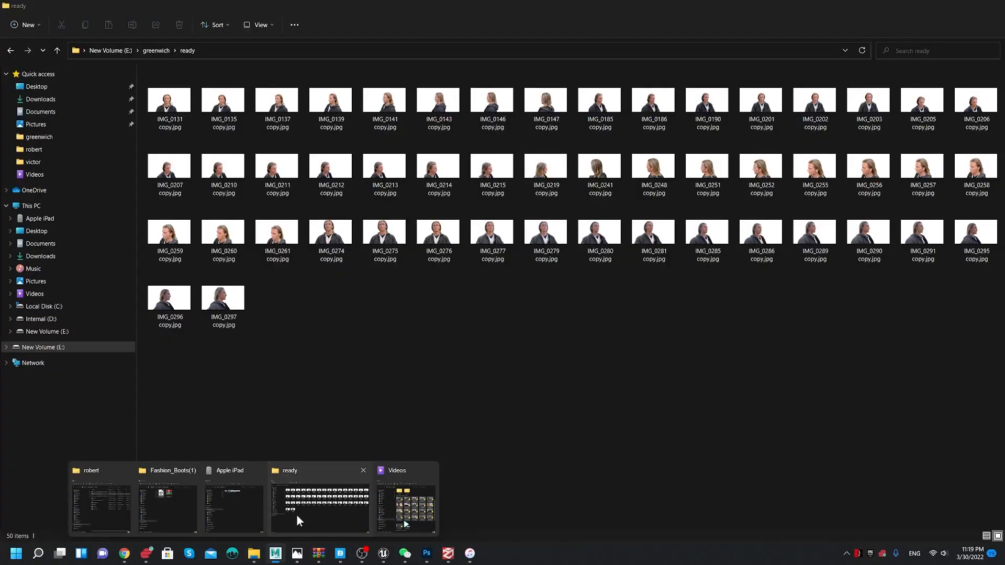
pyautogui.click(297, 516)
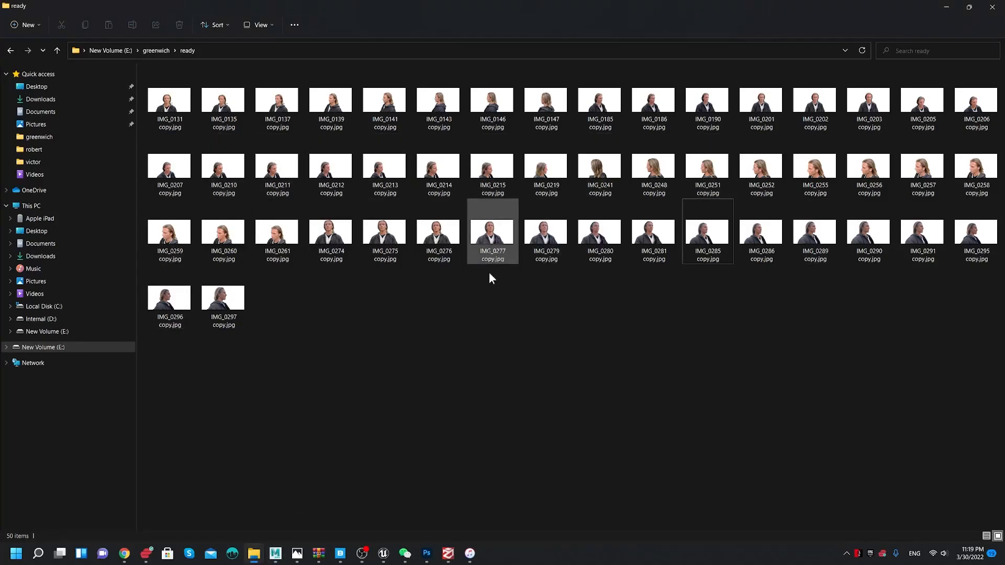
pyautogui.click(503, 245)
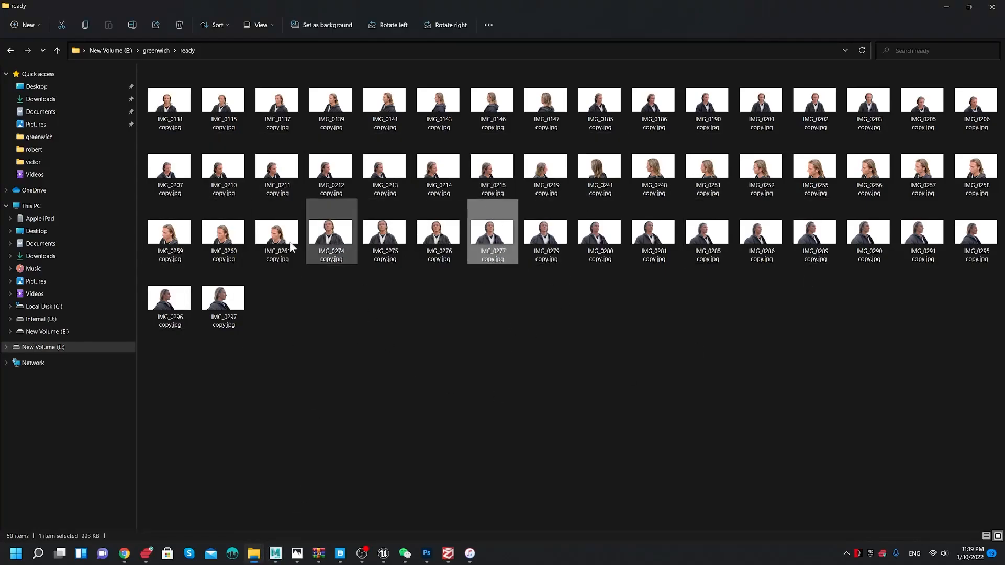
pyautogui.click(466, 242)
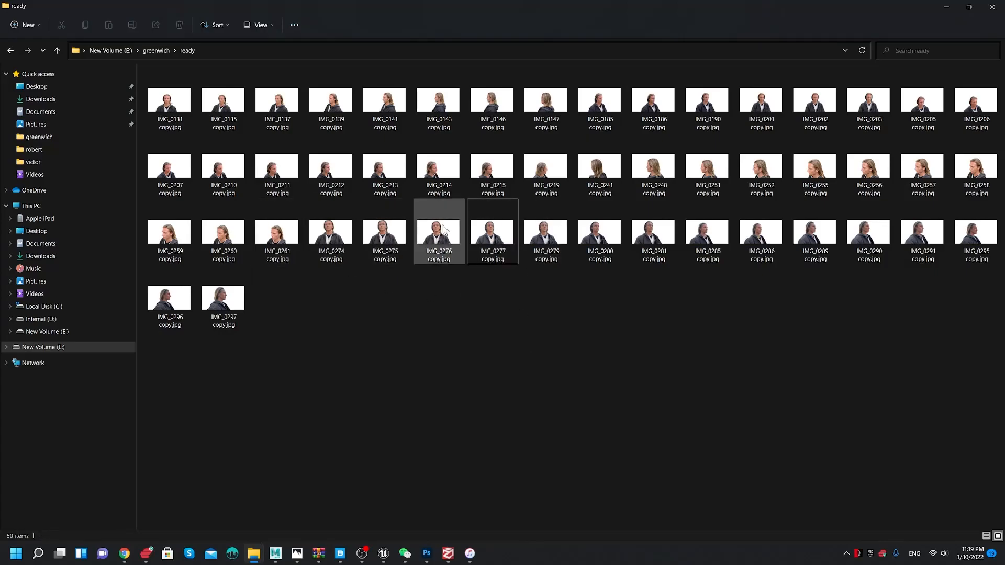
# - Switch to Photoshop and undo the background removal in the IMG_0275.jpeg photo
pyautogui.click(433, 555)
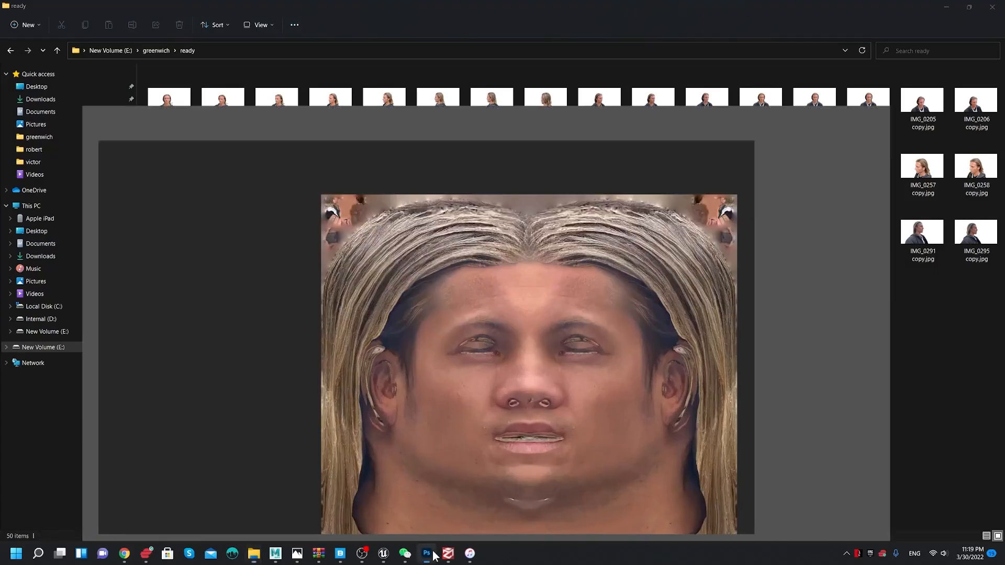
pyautogui.click(72, 36)
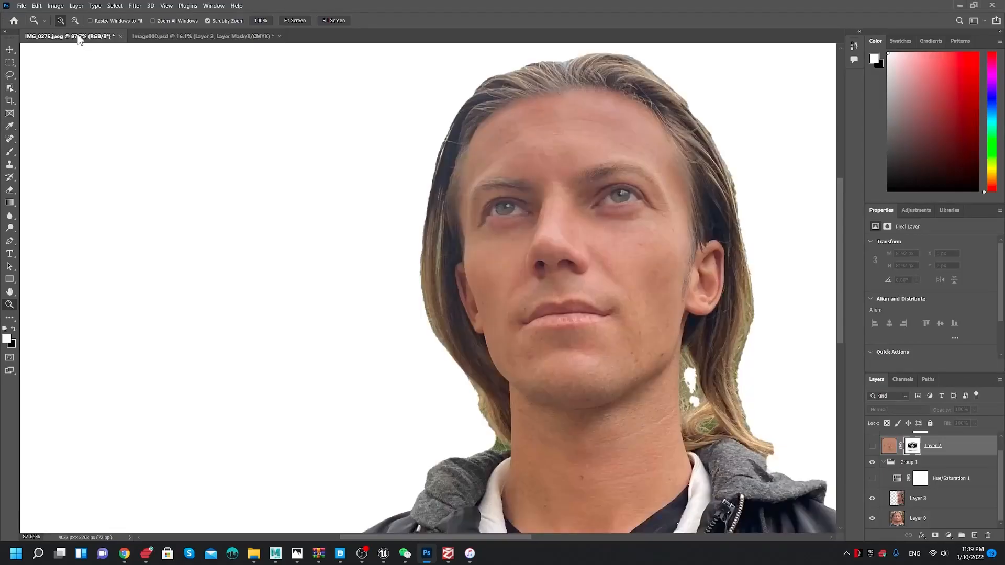
pyautogui.hotkey('ctrl', 'z')
pyautogui.hotkey('ctrl', 'z')
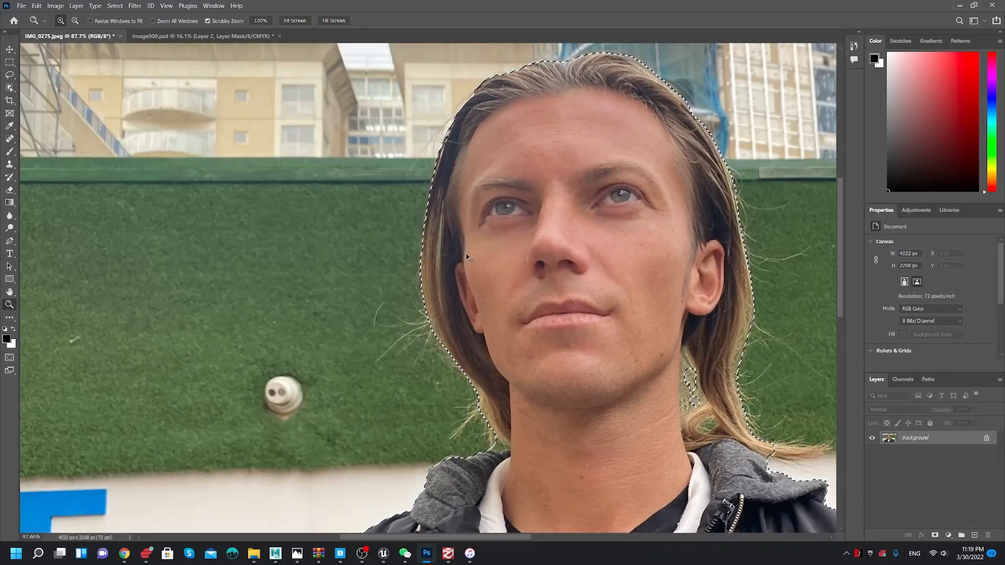
# - Select the man in the photo as a whole with the Object Selection tool
pyautogui.moveTo(572, 278); pyautogui.dragTo(535, 267)
pyautogui.click(557, 200)
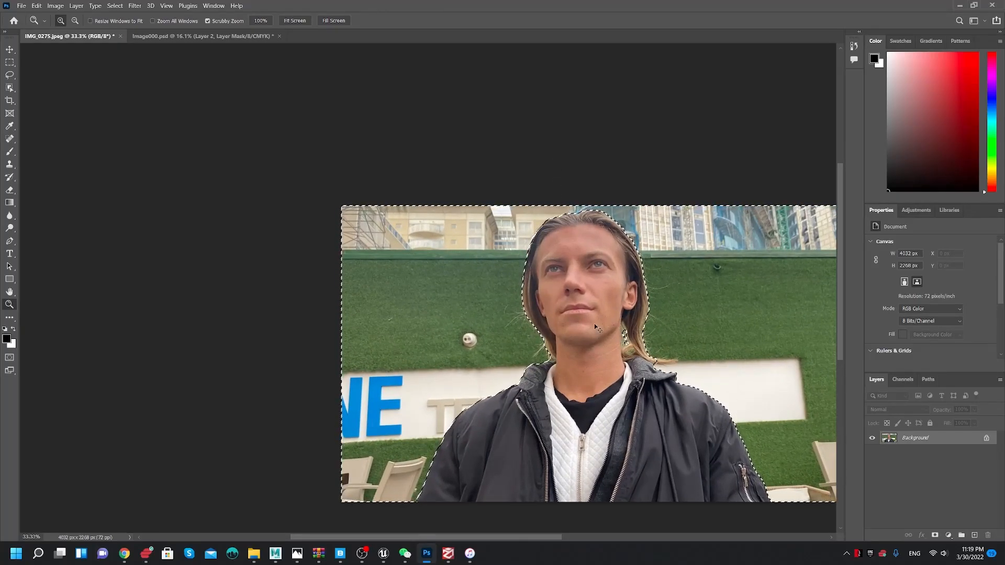
pyautogui.moveTo(613, 320); pyautogui.dragTo(477, 272)
pyautogui.moveTo(411, 202); pyautogui.dragTo(253, 140)
pyautogui.moveTo(603, 363); pyautogui.dragTo(515, 283)
pyautogui.moveTo(640, 393); pyautogui.dragTo(563, 319)
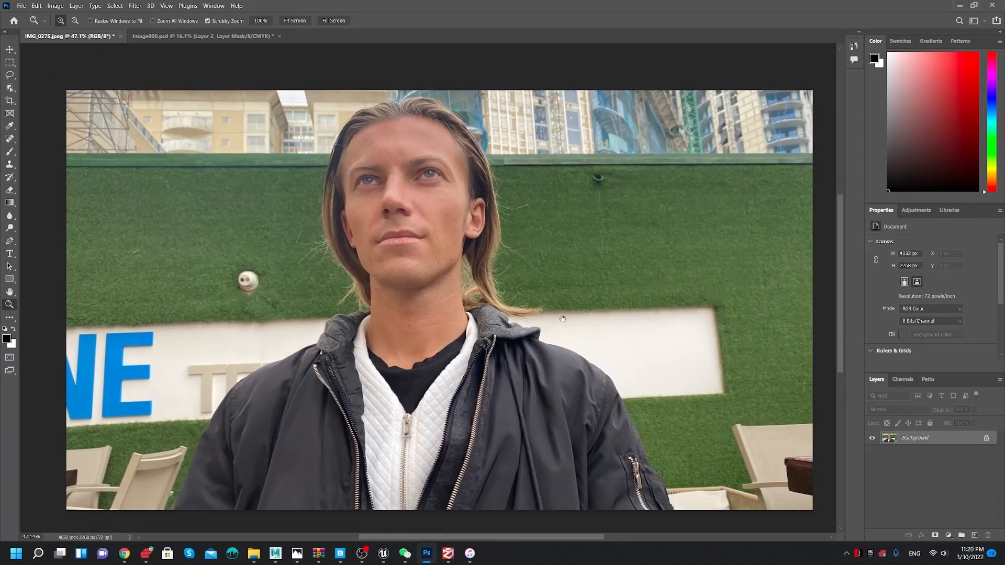
pyautogui.moveTo(471, 254); pyautogui.dragTo(519, 264)
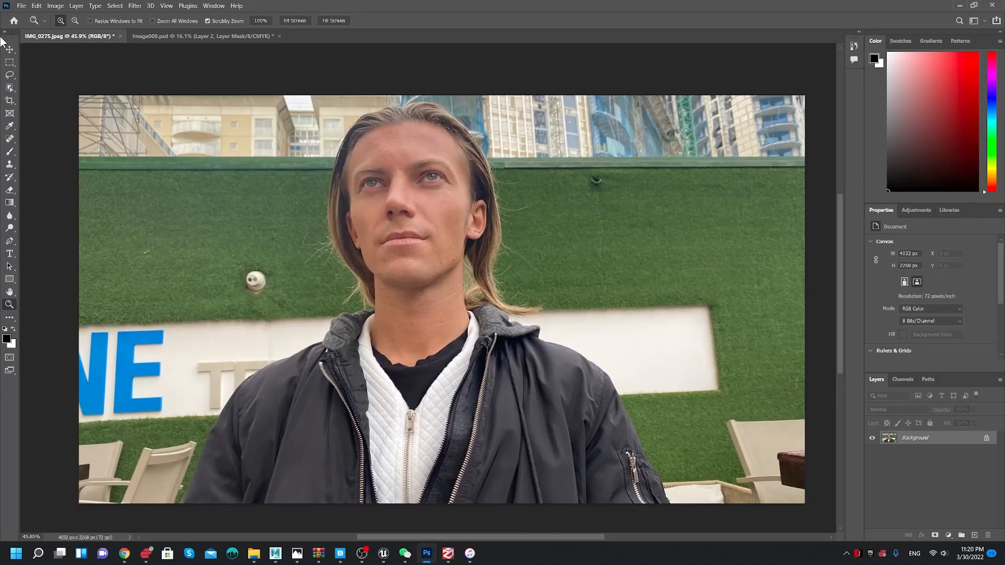
pyautogui.click(10, 87)
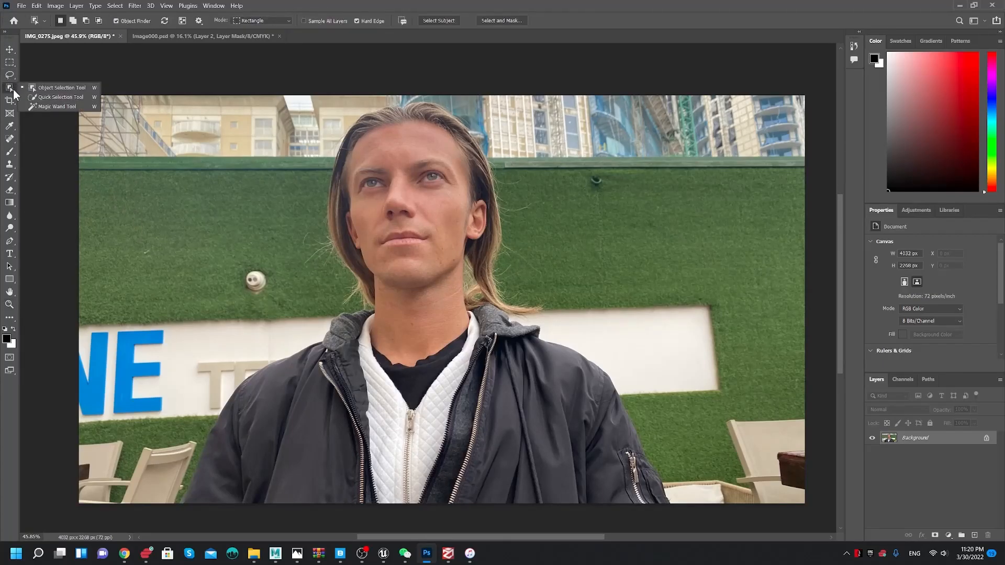
pyautogui.click(202, 84)
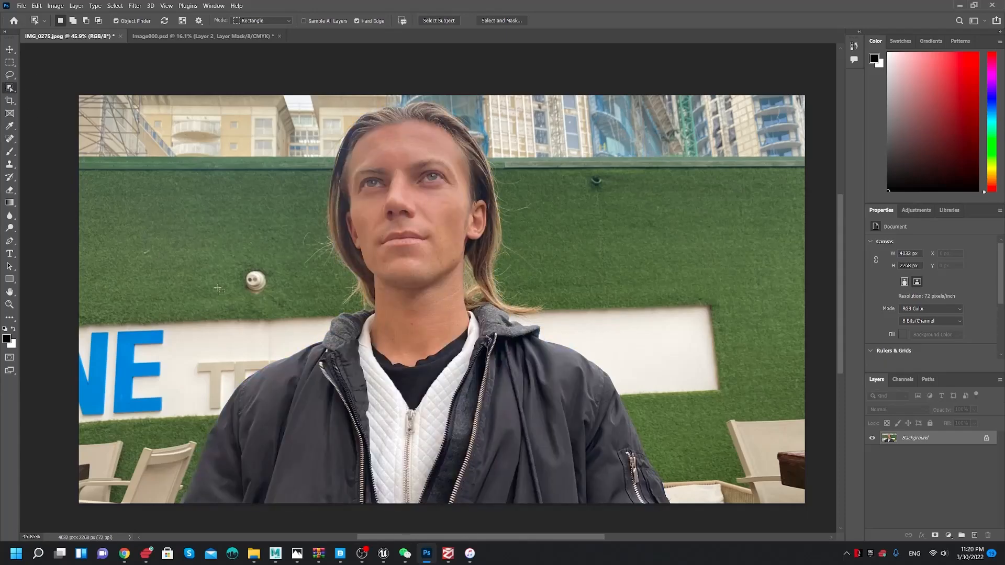
pyautogui.moveTo(246, 278); pyautogui.dragTo(320, 262)
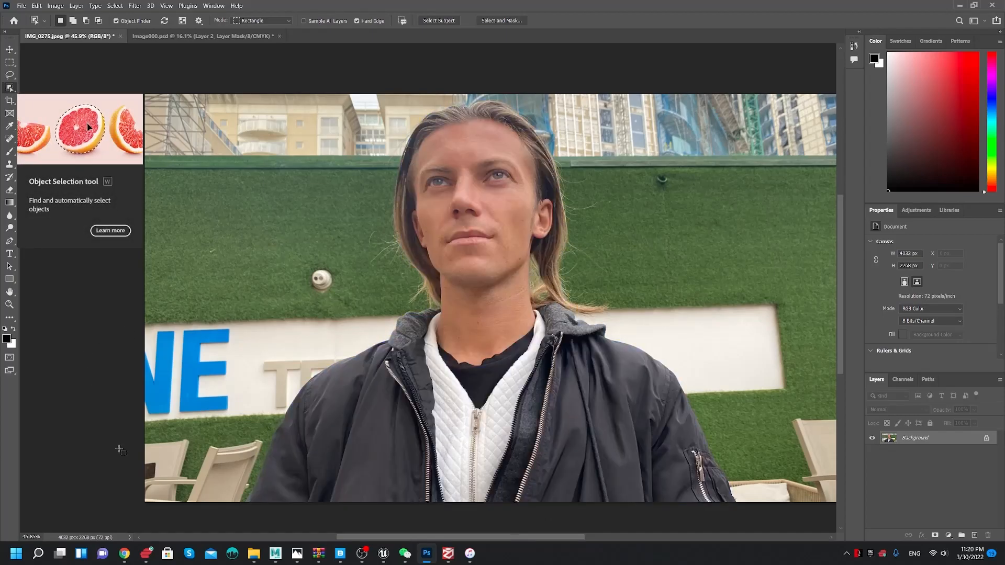
pyautogui.click(474, 270)
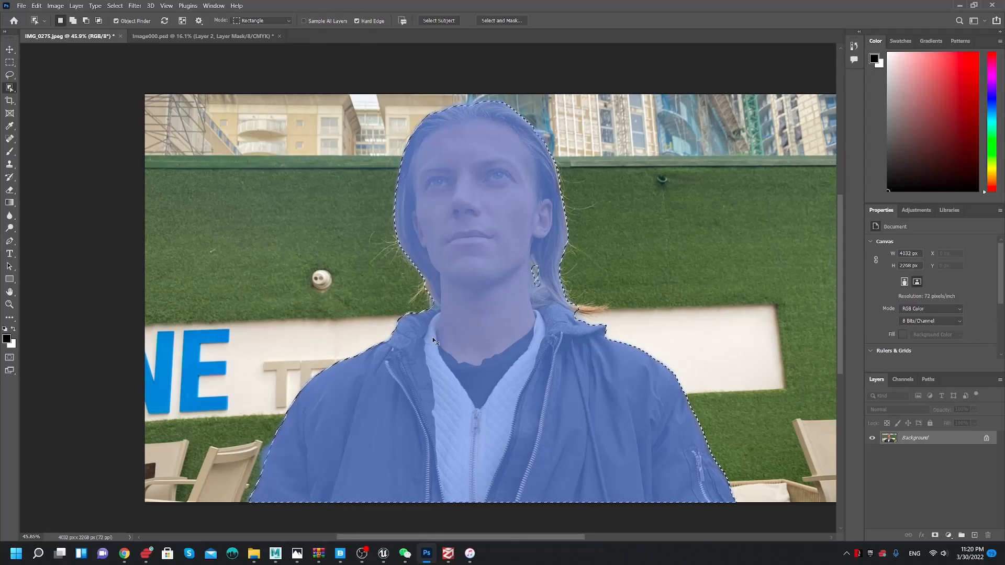
# - Invert the selection, delete the background to white, and deselect
pyautogui.hotkey('ctrl', 'shift', 'i')
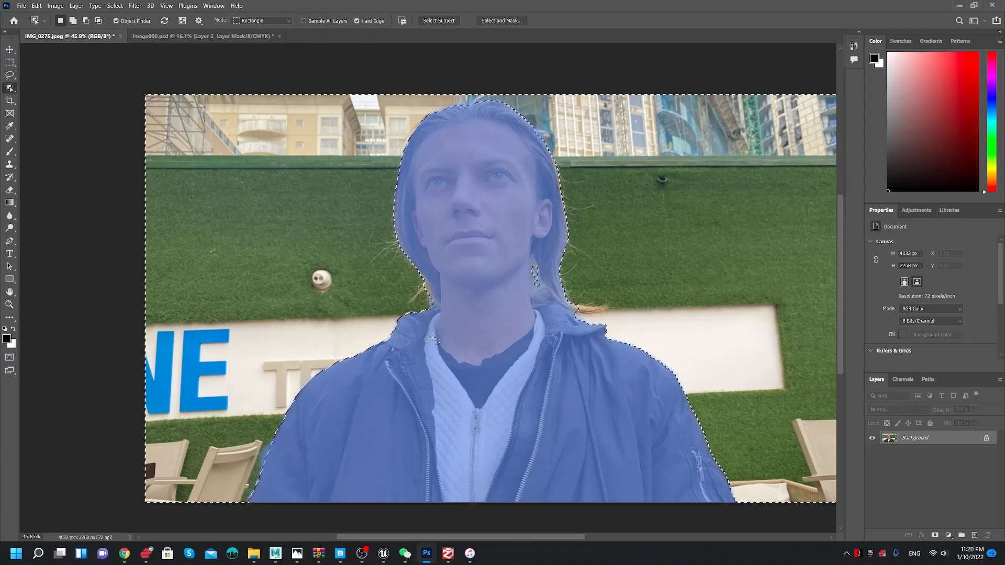
pyautogui.press('BackSpace')
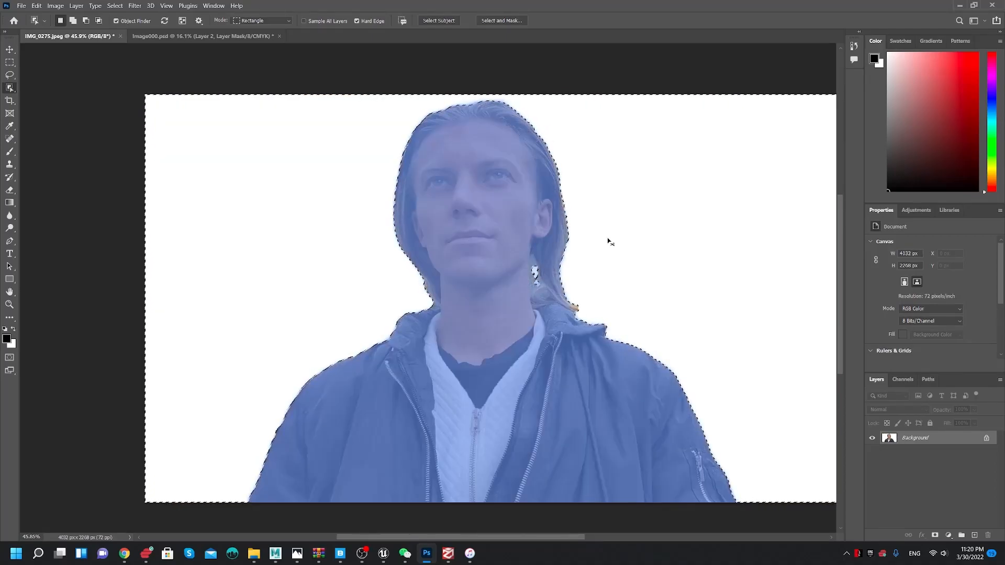
pyautogui.hotkey('ctrl', 'd')
# - Inspect the cutout edges around the hair, neck and face in the photo with the white background
pyautogui.press('z')
pyautogui.moveTo(563, 260); pyautogui.dragTo(593, 297)
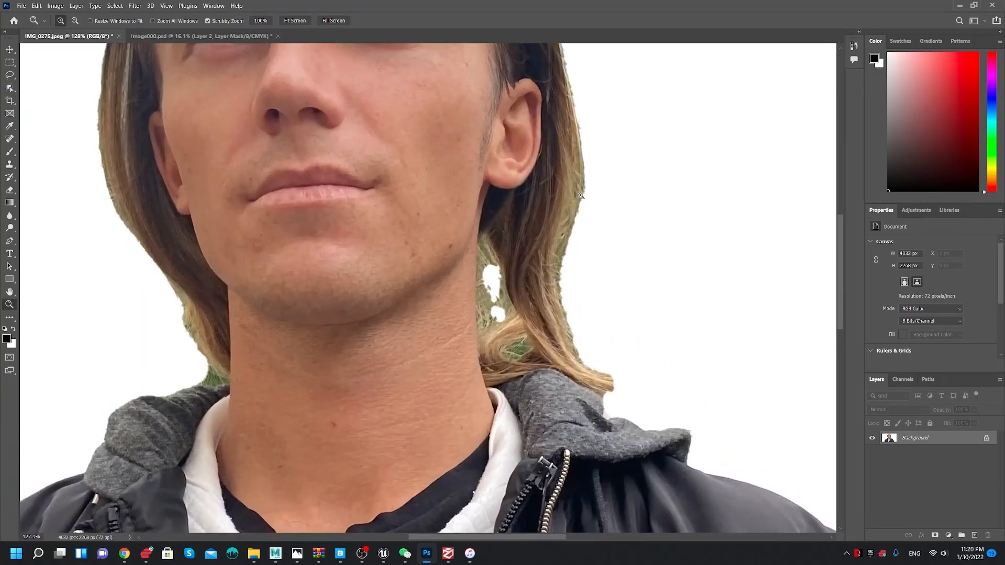
pyautogui.moveTo(456, 268); pyautogui.dragTo(477, 298)
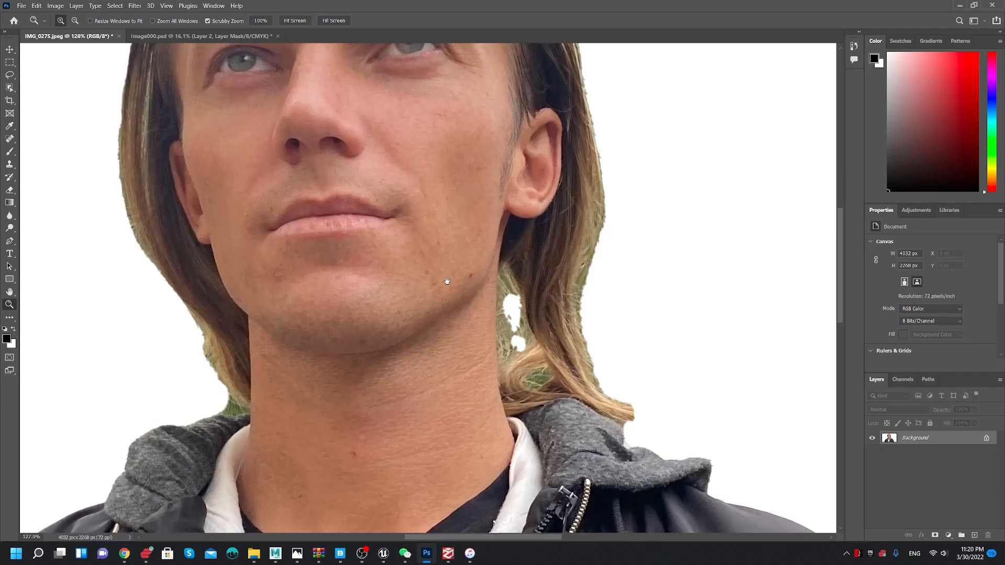
pyautogui.moveTo(447, 283); pyautogui.dragTo(462, 300)
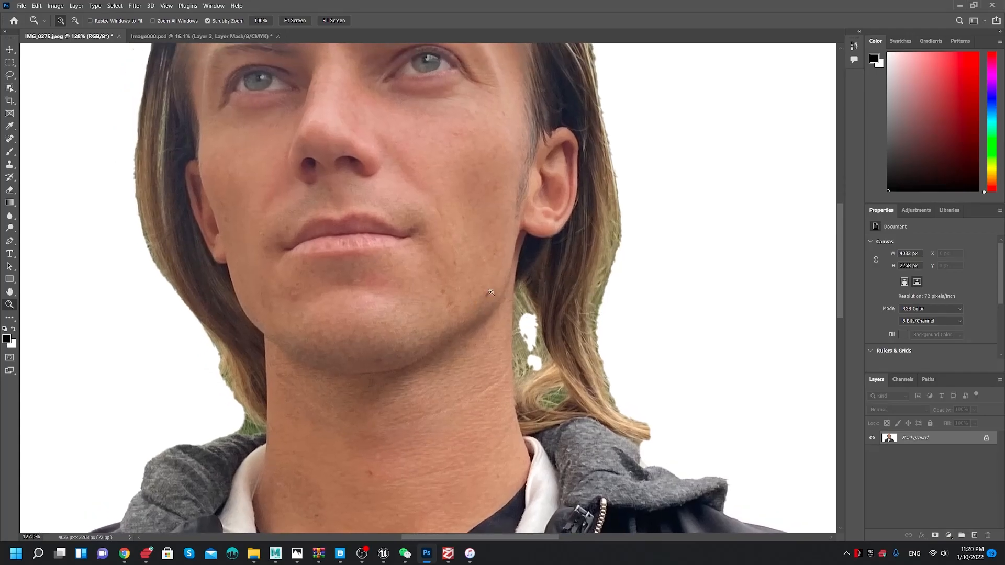
pyautogui.moveTo(534, 263); pyautogui.dragTo(515, 327)
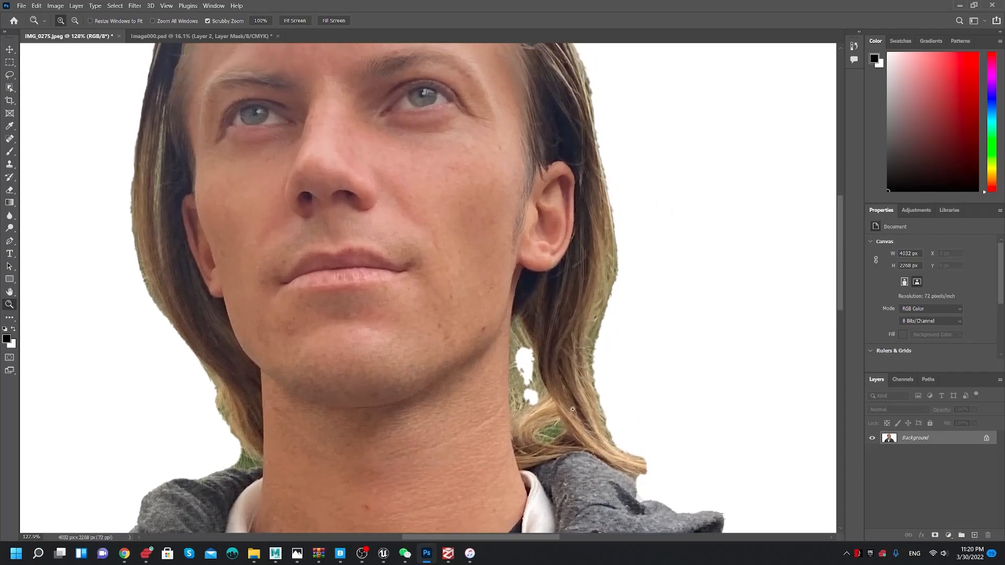
pyautogui.moveTo(527, 393); pyautogui.dragTo(555, 426)
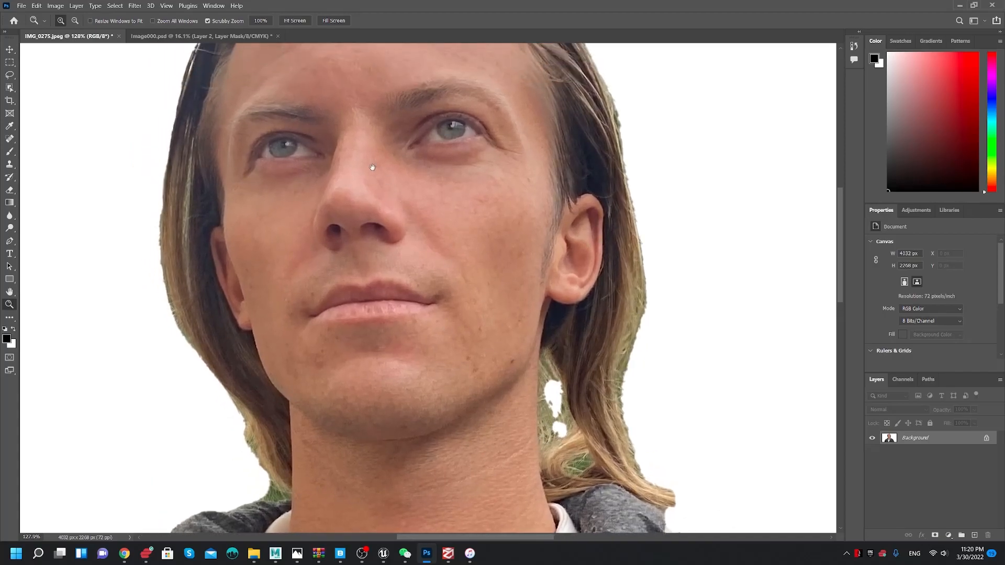
pyautogui.moveTo(372, 166); pyautogui.dragTo(402, 265)
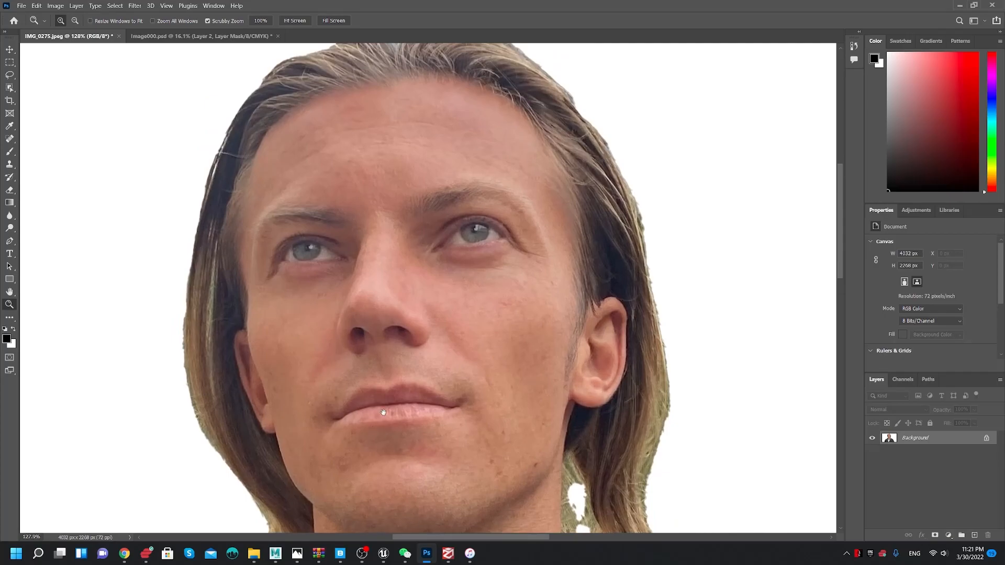
pyautogui.moveTo(383, 413); pyautogui.dragTo(475, 313)
pyautogui.moveTo(488, 234); pyautogui.dragTo(436, 301)
pyautogui.moveTo(525, 304)
pyautogui.mouseDown()
pyautogui.moveTo(457, 280)
pyautogui.moveTo(500, 301)
pyautogui.moveTo(526, 343)
pyautogui.moveTo(449, 347)
pyautogui.moveTo(440, 300)
pyautogui.moveTo(429, 302)
pyautogui.moveTo(510, 305)
pyautogui.mouseUp()
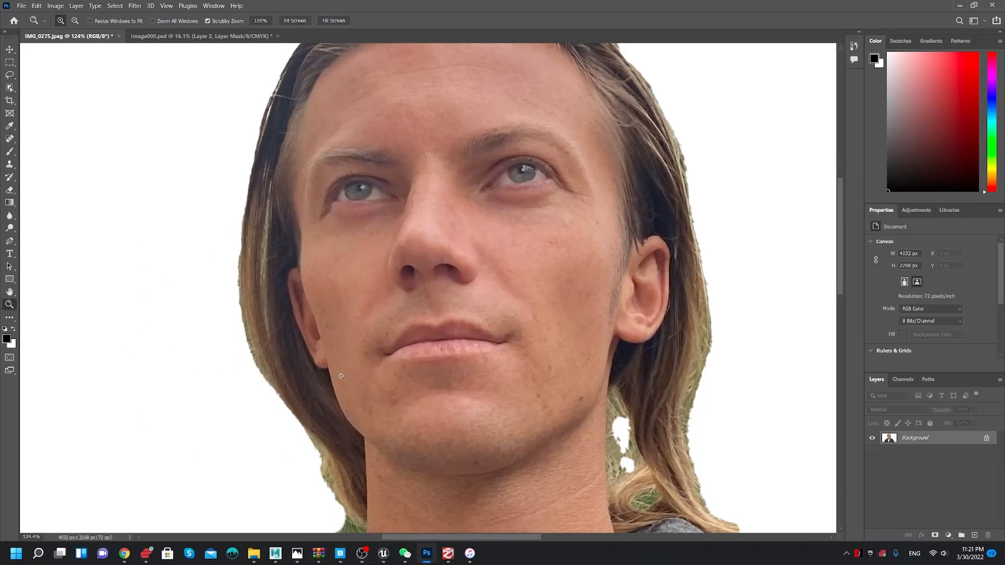
# - Switch to 3DF Zephyr Free and maximize its window
pyautogui.click(447, 553)
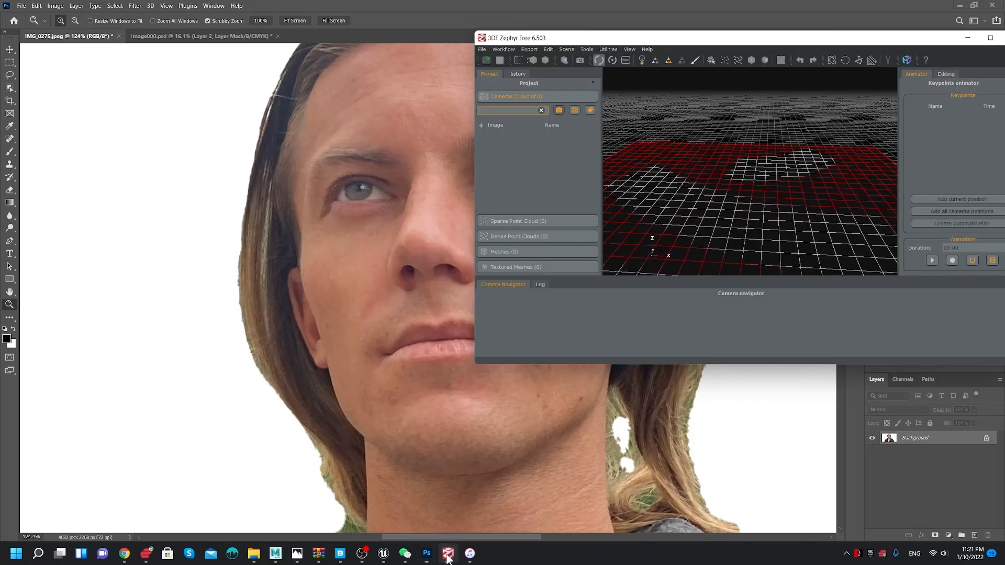
pyautogui.doubleClick(693, 41)
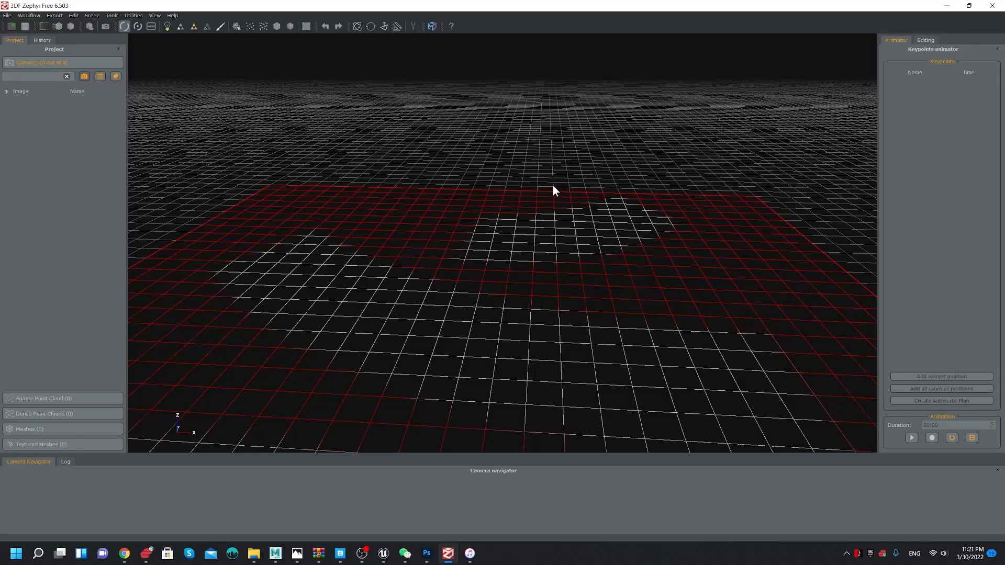
pyautogui.rightClick(426, 271)
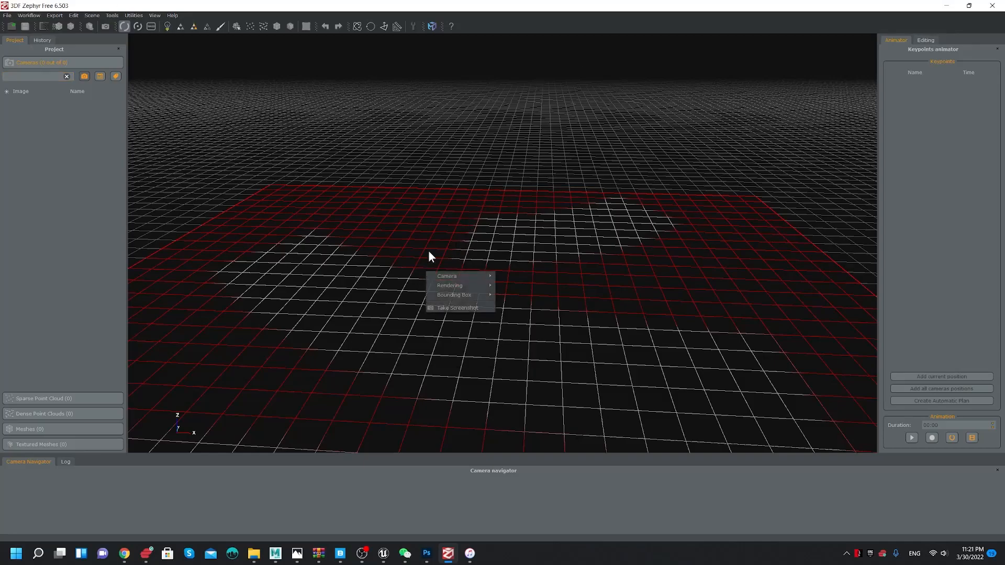
pyautogui.click(486, 215)
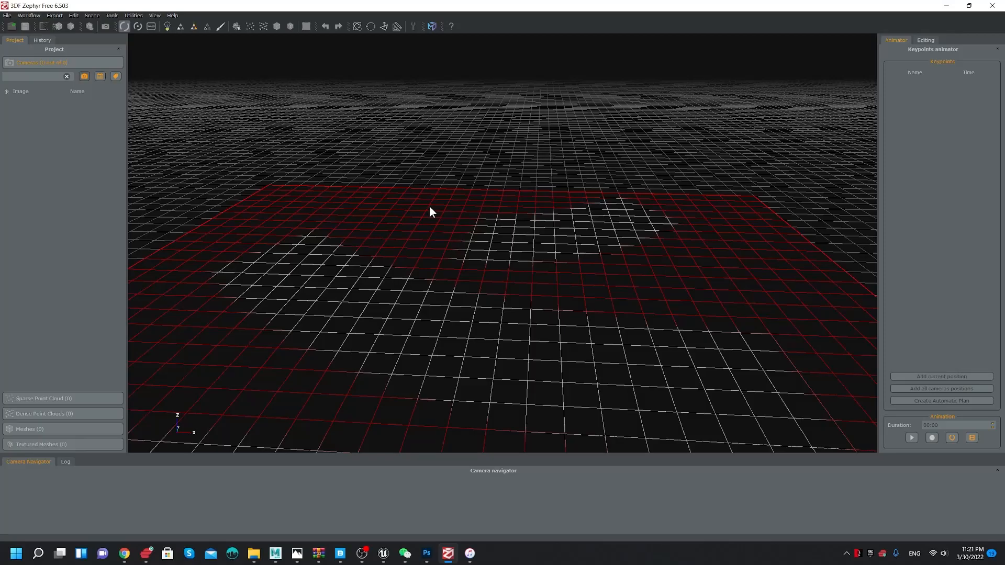
pyautogui.moveTo(476, 177); pyautogui.dragTo(535, 209)
pyautogui.rightClick(498, 202)
pyautogui.moveTo(508, 252); pyautogui.dragTo(385, 283)
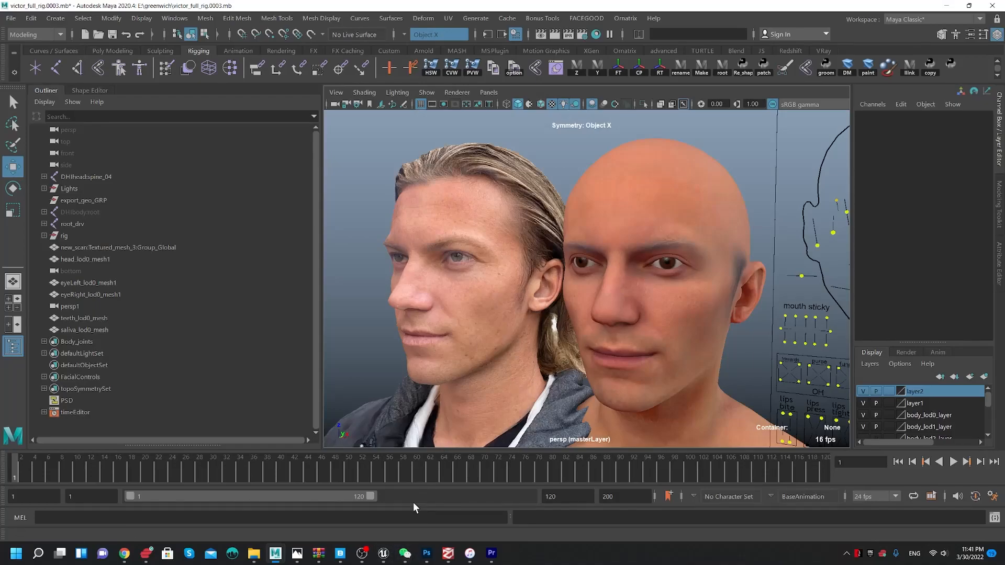
# - Compare the photo-scanned head with the rigged head side by side in the perspective view
pyautogui.moveTo(405, 553)
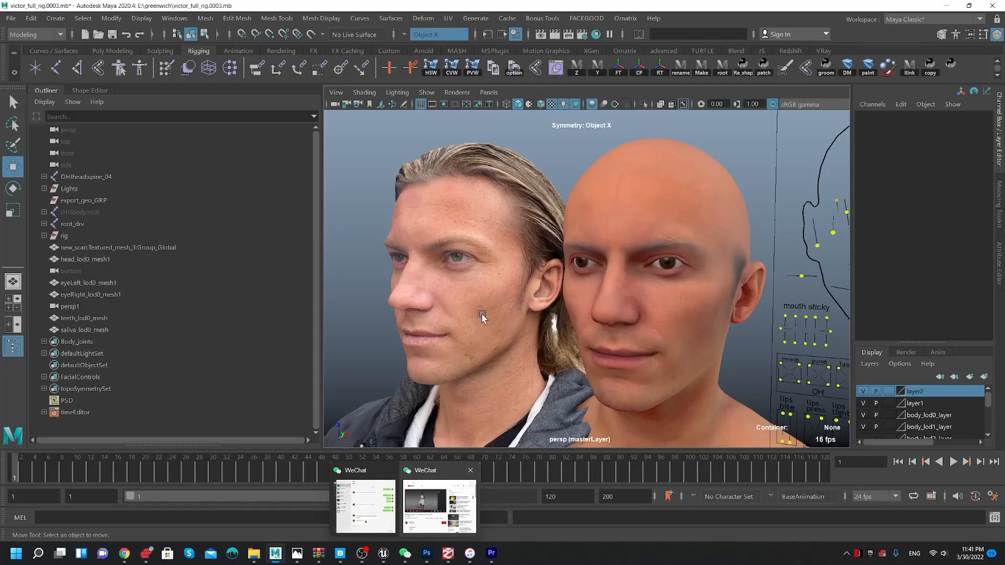
pyautogui.keyDown('alt'); pyautogui.moveTo(586, 228); pyautogui.dragTo(450, 266); pyautogui.keyUp('alt')
pyautogui.keyDown('alt'); pyautogui.moveTo(428, 287); pyautogui.dragTo(529, 290, button='middle'); pyautogui.keyUp('alt')
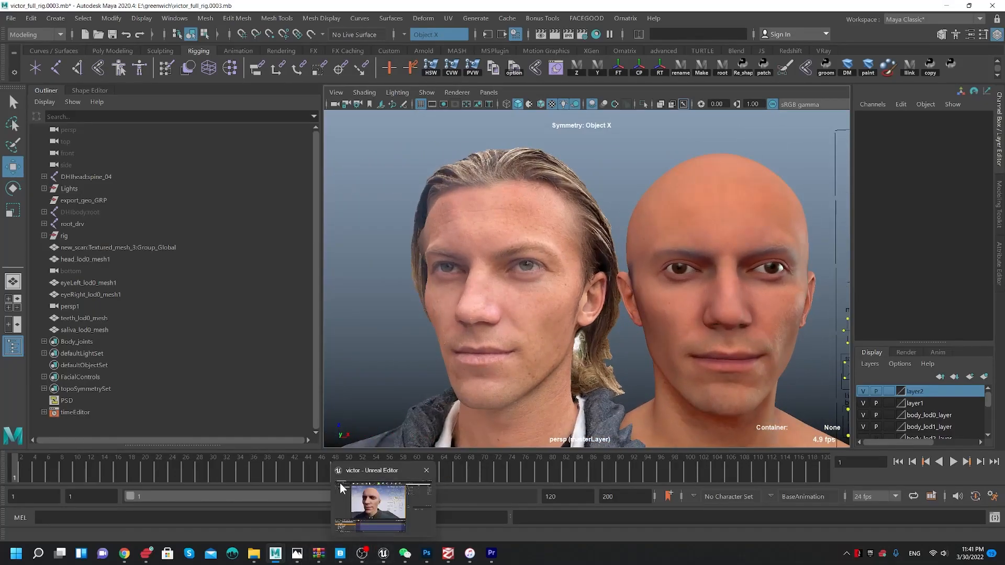
# - Switch to Quixel Bridge and view the MetaHuman chosen in the My MetaHumans library
pyautogui.moveTo(340, 553)
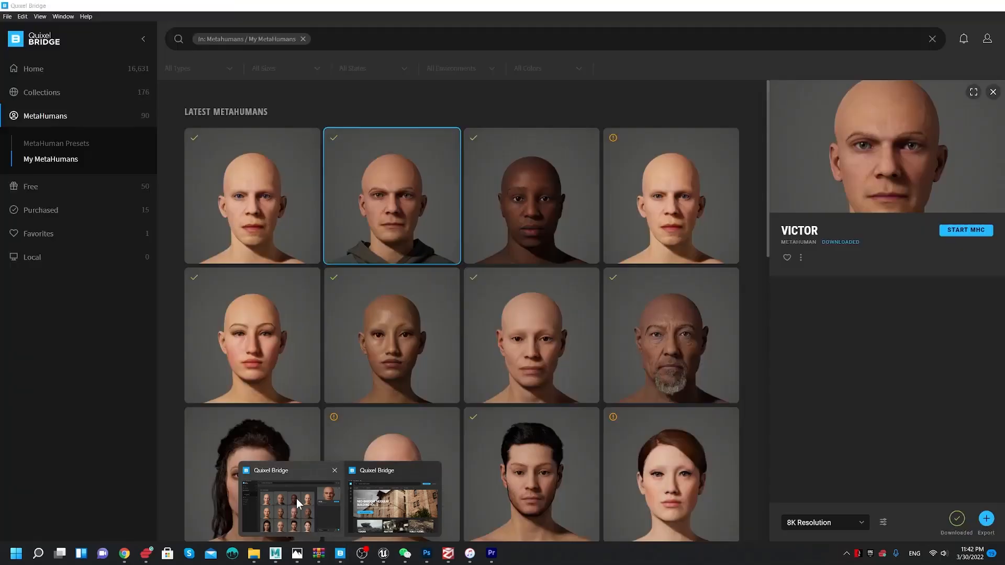
pyautogui.click(296, 498)
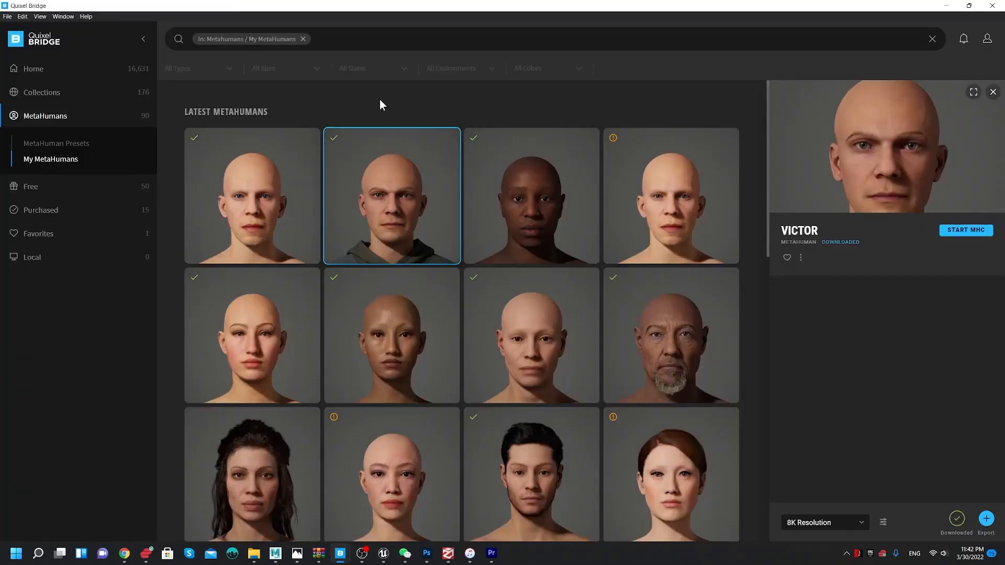
pyautogui.moveTo(482, 6); pyautogui.dragTo(582, 5)
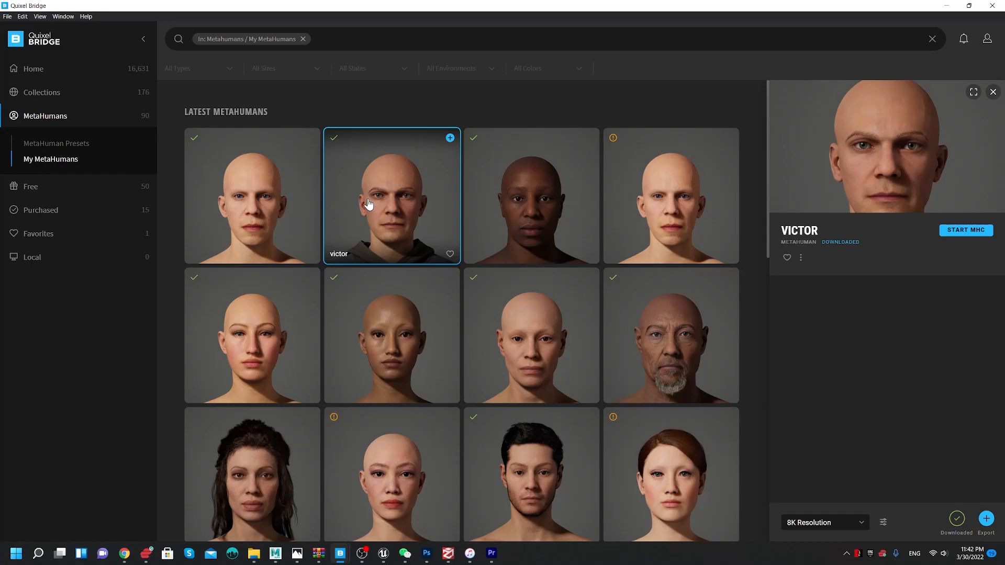
# - Return to Maya and select the photo-scanned textured head mesh beside the rigged head
pyautogui.click(947, 6)
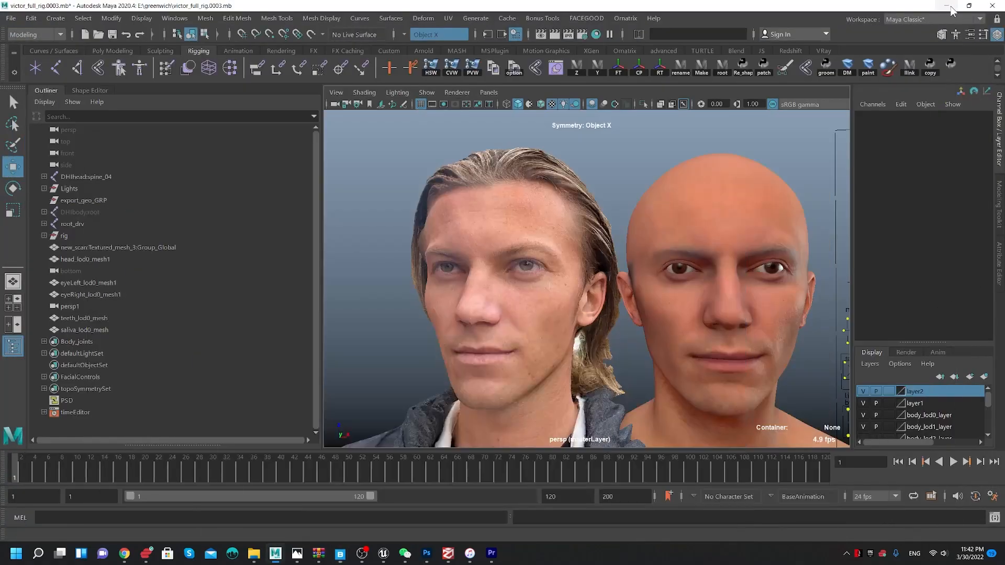
pyautogui.keyDown('alt'); pyautogui.moveTo(758, 207); pyautogui.dragTo(561, 216); pyautogui.keyUp('alt')
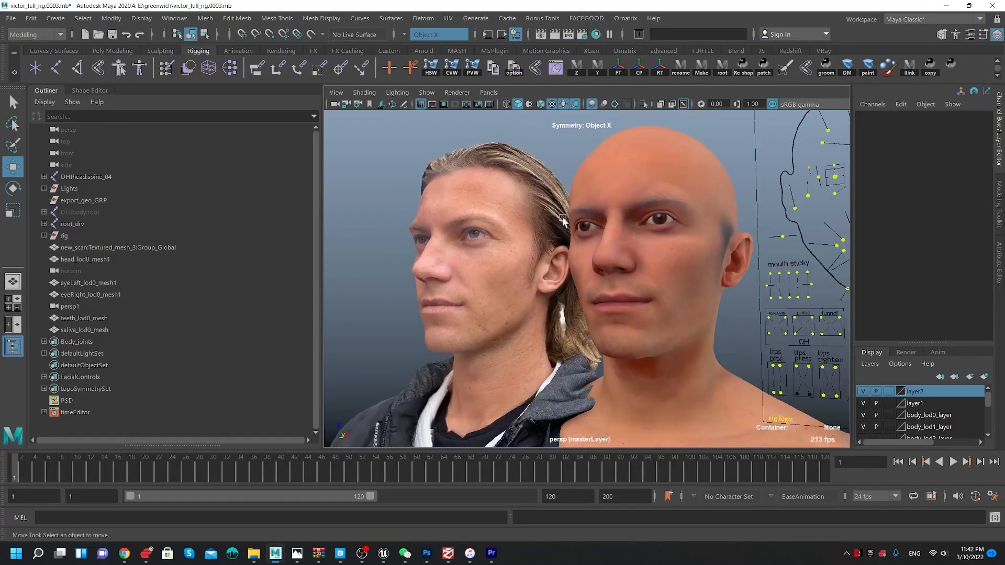
pyautogui.scroll(3, 561, 216)
pyautogui.click(461, 269)
pyautogui.keyDown('alt'); pyautogui.moveTo(460, 269); pyautogui.dragTo(558, 263); pyautogui.keyUp('alt')
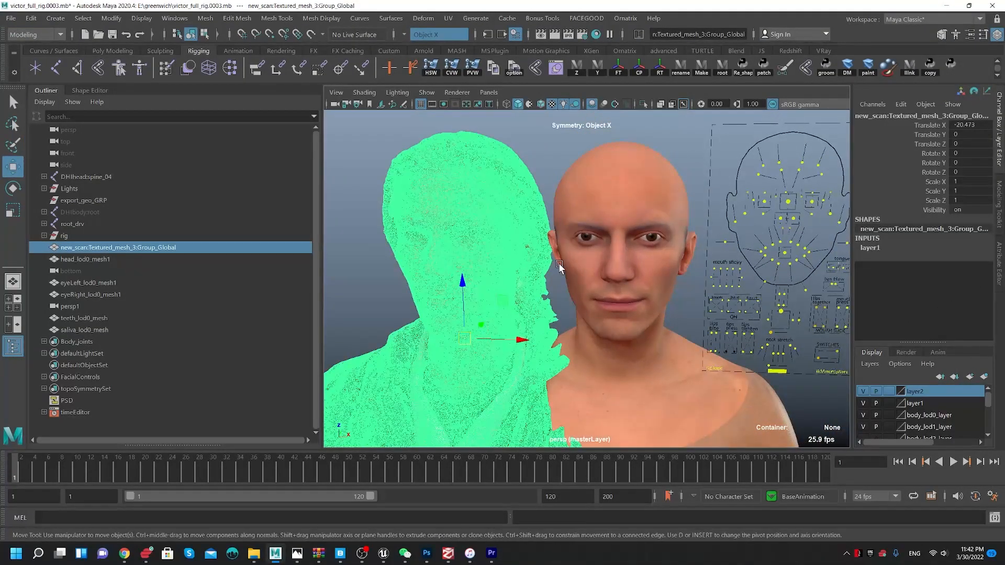
pyautogui.keyDown('alt'); pyautogui.moveTo(559, 264); pyautogui.dragTo(577, 247, button='middle'); pyautogui.keyUp('alt')
# - Clear the selection and compare the rigged head's face with the scan from close up and from below
pyautogui.click(369, 311)
pyautogui.keyDown('alt'); pyautogui.moveTo(484, 260); pyautogui.dragTo(456, 284, button='middle'); pyautogui.keyUp('alt')
pyautogui.keyDown('alt'); pyautogui.moveTo(446, 226); pyautogui.dragTo(592, 353, button='right'); pyautogui.keyUp('alt')
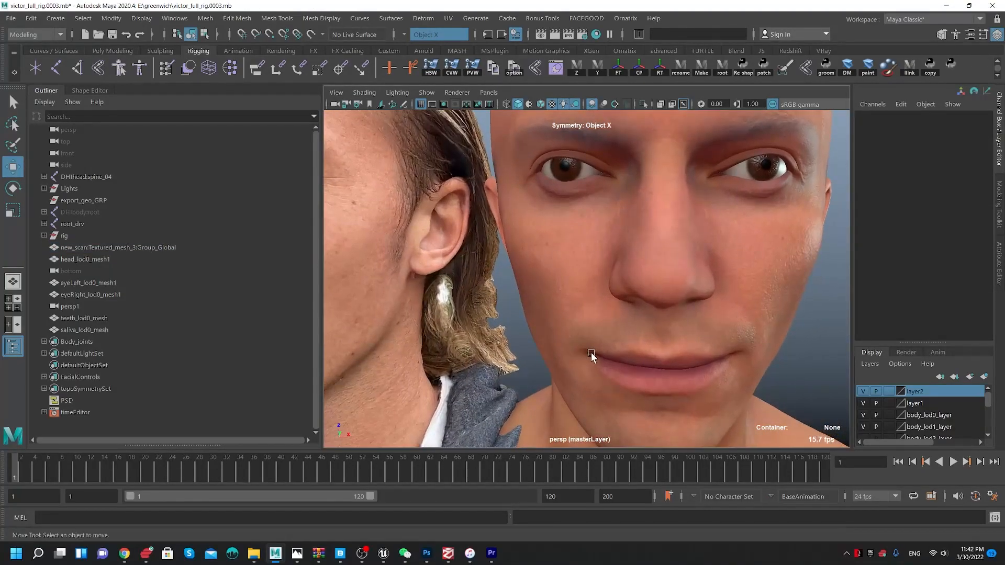
pyautogui.keyDown('alt'); pyautogui.moveTo(591, 353); pyautogui.dragTo(673, 269); pyautogui.keyUp('alt')
pyautogui.keyDown('alt'); pyautogui.moveTo(673, 269); pyautogui.dragTo(579, 267, button='right'); pyautogui.keyUp('alt')
pyautogui.keyDown('alt'); pyautogui.moveTo(578, 267); pyautogui.dragTo(547, 281); pyautogui.keyUp('alt')
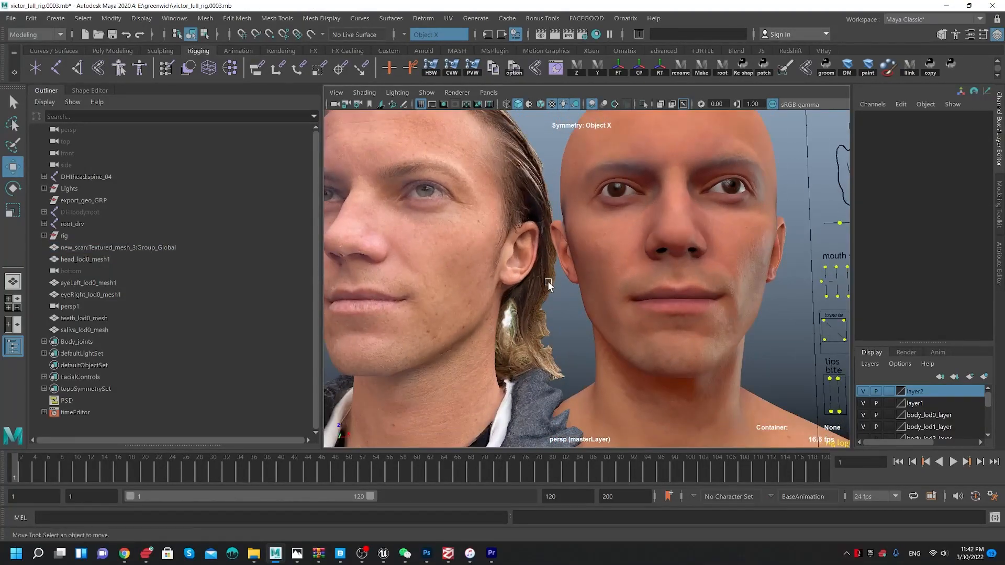
# - Select head_lod0_mesh1 and examine its wireframe around the lips and nostrils
pyautogui.click(690, 280)
pyautogui.keyDown('alt'); pyautogui.moveTo(641, 287); pyautogui.dragTo(523, 285, button='middle'); pyautogui.keyUp('alt')
pyautogui.keyDown('alt'); pyautogui.moveTo(523, 285); pyautogui.dragTo(671, 368, button='right'); pyautogui.keyUp('alt')
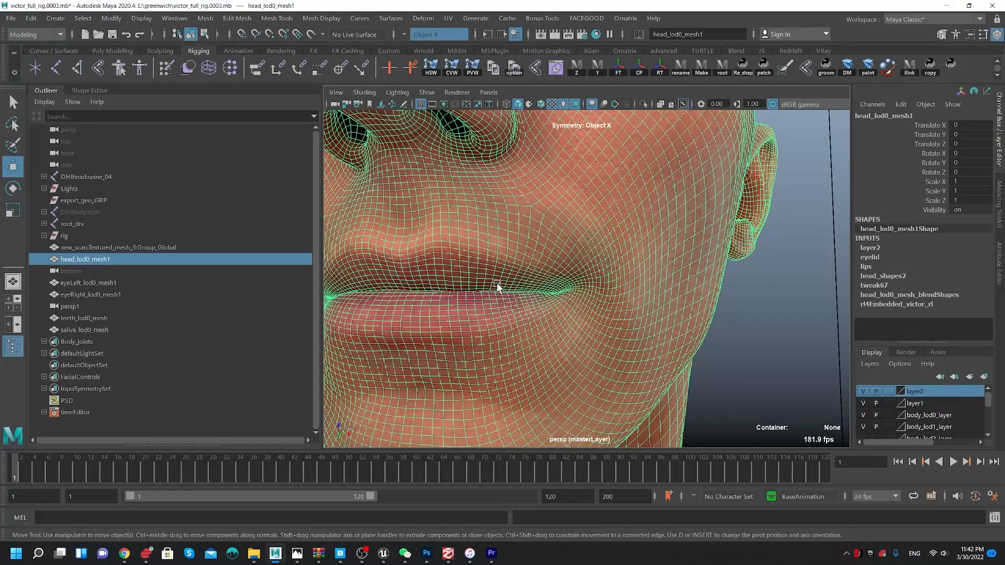
pyautogui.press('alt')
pyautogui.keyDown('alt'); pyautogui.moveTo(560, 251); pyautogui.dragTo(617, 292); pyautogui.keyUp('alt')
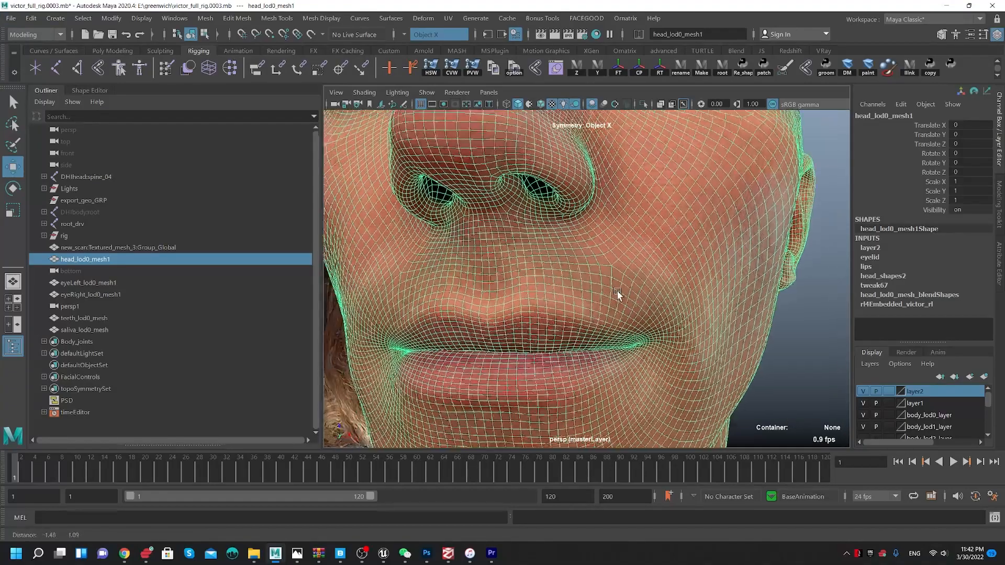
# - Examine the head mesh's wireframe around both eyes, the brows and the bridge of the nose
pyautogui.keyDown('alt'); pyautogui.moveTo(518, 151); pyautogui.dragTo(587, 300, button='middle'); pyautogui.keyUp('alt')
pyautogui.keyDown('alt'); pyautogui.moveTo(588, 301); pyautogui.dragTo(536, 290, button='right'); pyautogui.keyUp('alt')
pyautogui.keyDown('alt'); pyautogui.moveTo(536, 289); pyautogui.dragTo(507, 337, button='middle'); pyautogui.keyUp('alt')
pyautogui.scroll(5, 510, 231)
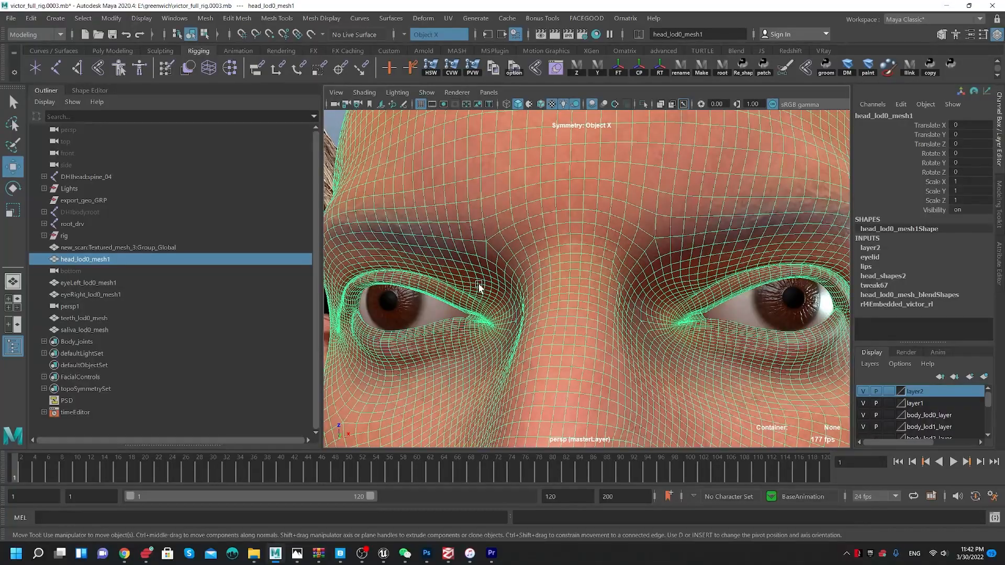
pyautogui.keyDown('alt'); pyautogui.moveTo(475, 281); pyautogui.dragTo(502, 282); pyautogui.keyUp('alt')
pyautogui.keyDown('alt'); pyautogui.moveTo(491, 283); pyautogui.dragTo(582, 286, button='middle'); pyautogui.keyUp('alt')
pyautogui.keyDown('alt'); pyautogui.moveTo(369, 206); pyautogui.dragTo(410, 240, button='right'); pyautogui.keyUp('alt')
pyautogui.keyDown('alt'); pyautogui.moveTo(625, 258); pyautogui.dragTo(677, 286); pyautogui.keyUp('alt')
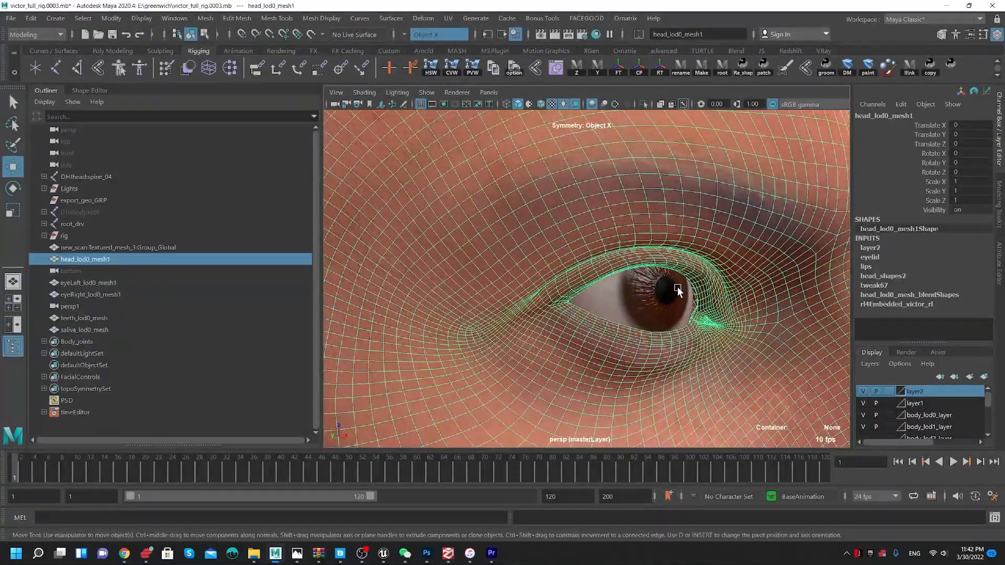
# - Examine the edge flow around one eye's lids, inner and outer corners from several angles
pyautogui.keyDown('alt'); pyautogui.moveTo(677, 287); pyautogui.dragTo(612, 262, button='right'); pyautogui.keyUp('alt')
pyautogui.keyDown('alt'); pyautogui.moveTo(764, 269); pyautogui.dragTo(728, 268); pyautogui.keyUp('alt')
pyautogui.keyDown('alt'); pyautogui.moveTo(689, 225); pyautogui.dragTo(614, 228, button='middle'); pyautogui.keyUp('alt')
pyautogui.keyDown('alt'); pyautogui.moveTo(479, 228); pyautogui.dragTo(524, 260, button='right'); pyautogui.keyUp('alt')
pyautogui.keyDown('alt'); pyautogui.moveTo(524, 261); pyautogui.dragTo(524, 252); pyautogui.keyUp('alt')
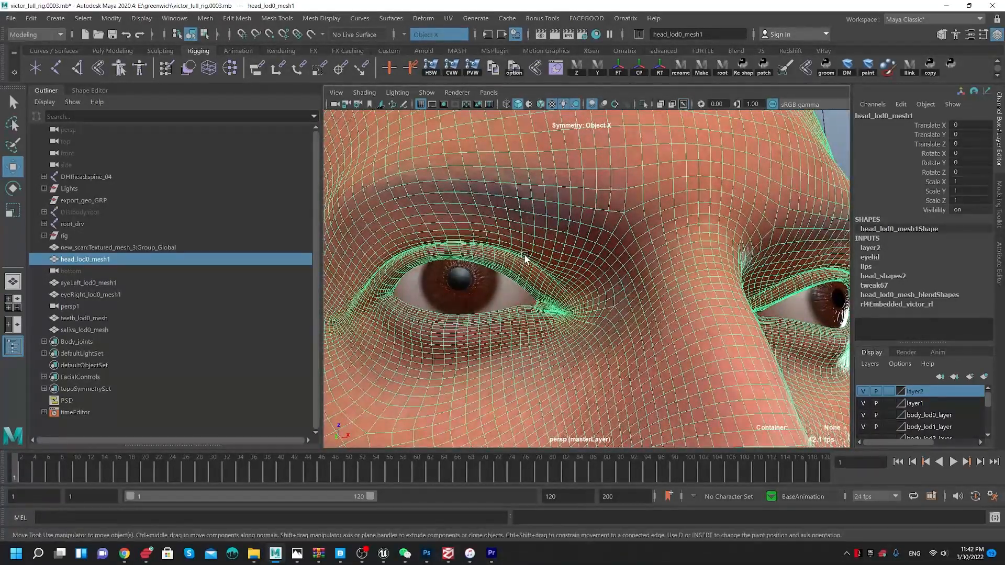
pyautogui.keyDown('alt'); pyautogui.moveTo(532, 244); pyautogui.dragTo(509, 237, button='right'); pyautogui.keyUp('alt')
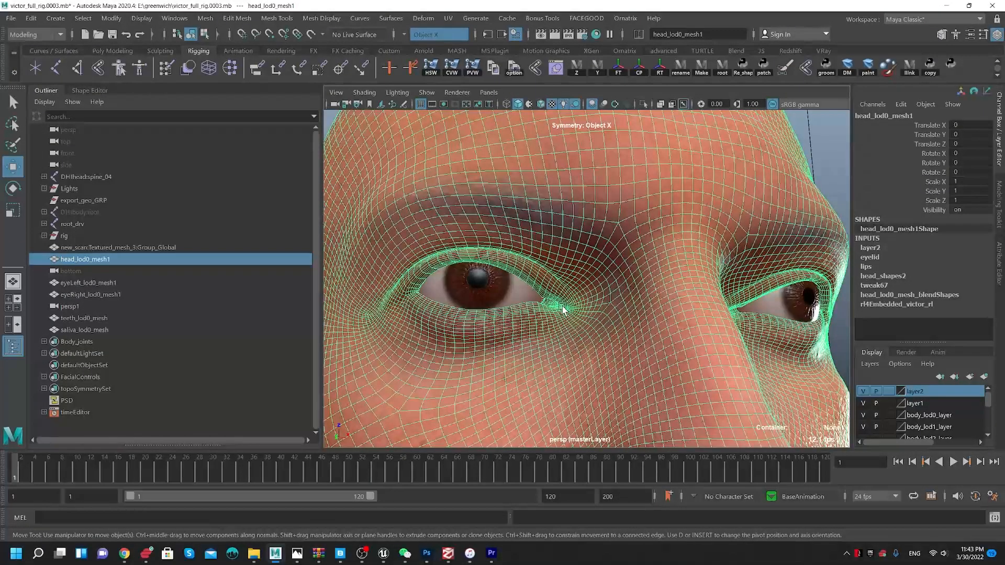
pyautogui.keyDown('alt'); pyautogui.moveTo(500, 306); pyautogui.dragTo(504, 288, button='right'); pyautogui.keyUp('alt')
pyautogui.keyDown('alt'); pyautogui.moveTo(504, 285); pyautogui.dragTo(526, 292, button='middle'); pyautogui.keyUp('alt')
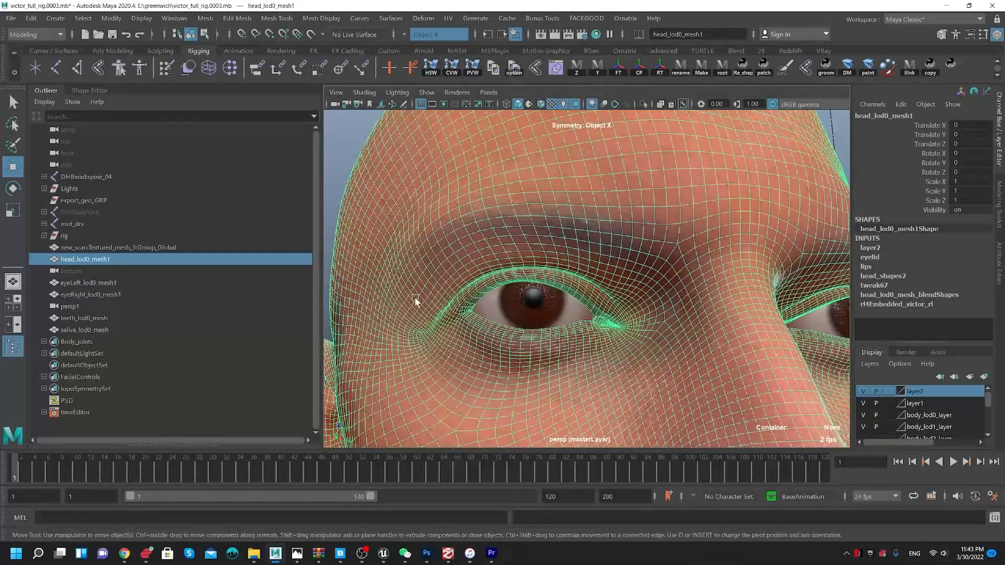
pyautogui.keyDown('alt'); pyautogui.moveTo(429, 298); pyautogui.dragTo(462, 343, button='right'); pyautogui.keyUp('alt')
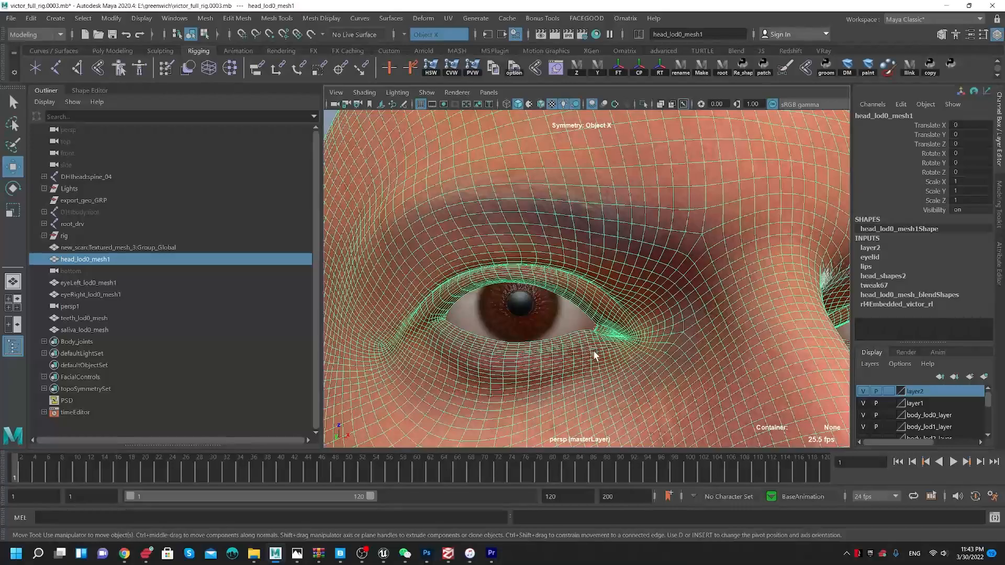
pyautogui.keyDown('alt'); pyautogui.moveTo(645, 322); pyautogui.dragTo(643, 230); pyautogui.keyUp('alt')
pyautogui.keyDown('alt'); pyautogui.moveTo(629, 279); pyautogui.dragTo(558, 305, button='right'); pyautogui.keyUp('alt')
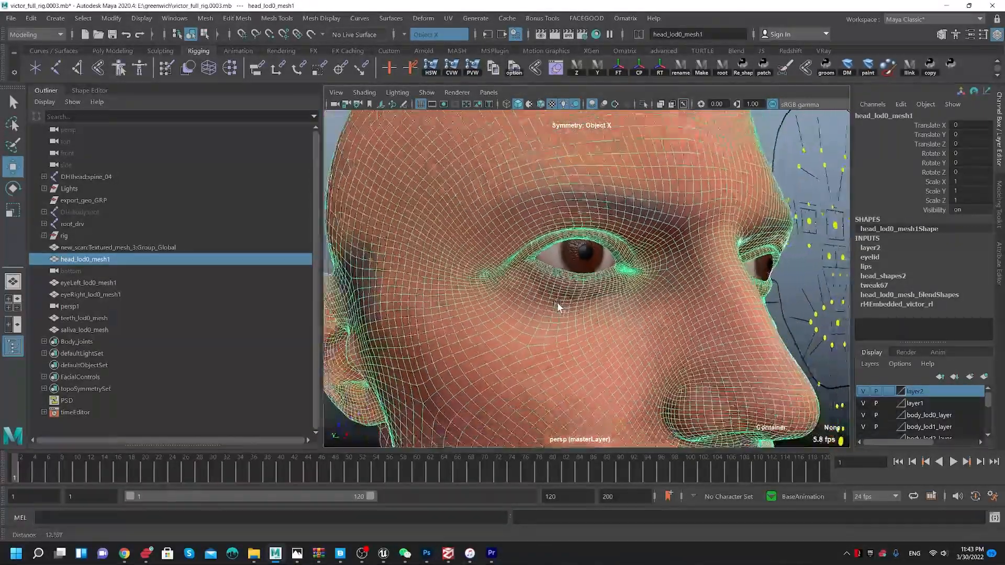
pyautogui.keyDown('alt'); pyautogui.moveTo(583, 281); pyautogui.dragTo(554, 285); pyautogui.keyUp('alt')
pyautogui.keyDown('alt'); pyautogui.moveTo(610, 302); pyautogui.dragTo(557, 296); pyautogui.keyUp('alt')
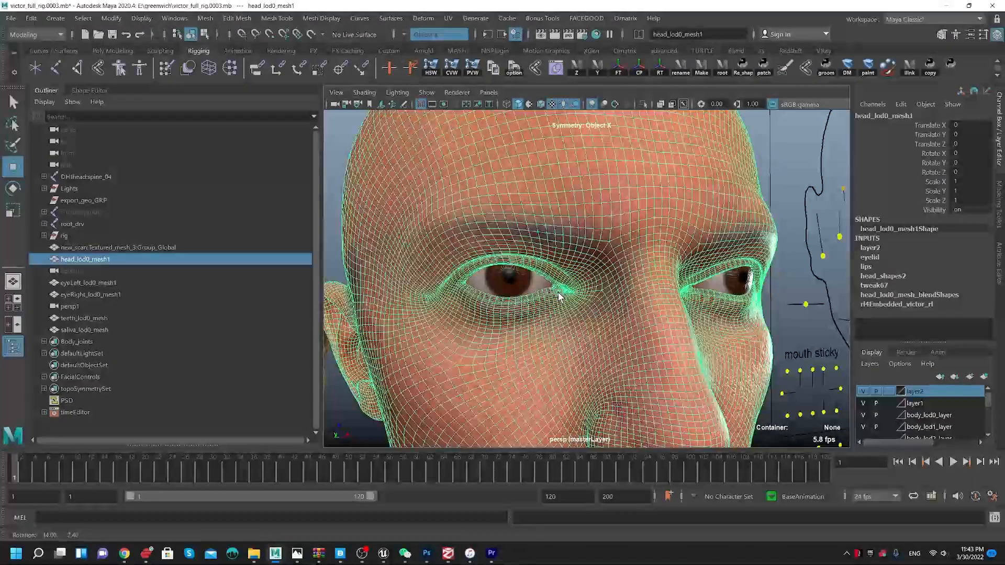
# - Deselect the head mesh to inspect the bare eyelids, and reselect it to compare them with the wireframe
pyautogui.click(330, 210)
pyautogui.keyDown('alt'); pyautogui.moveTo(471, 293); pyautogui.dragTo(457, 261, button='right'); pyautogui.keyUp('alt')
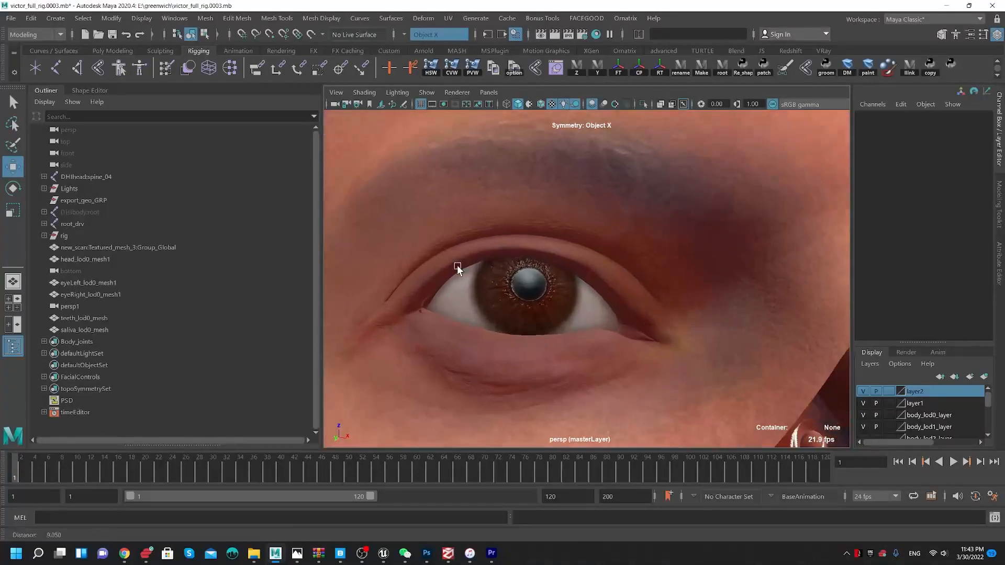
pyautogui.click(457, 260)
pyautogui.keyDown('alt'); pyautogui.moveTo(397, 241); pyautogui.dragTo(579, 232); pyautogui.keyUp('alt')
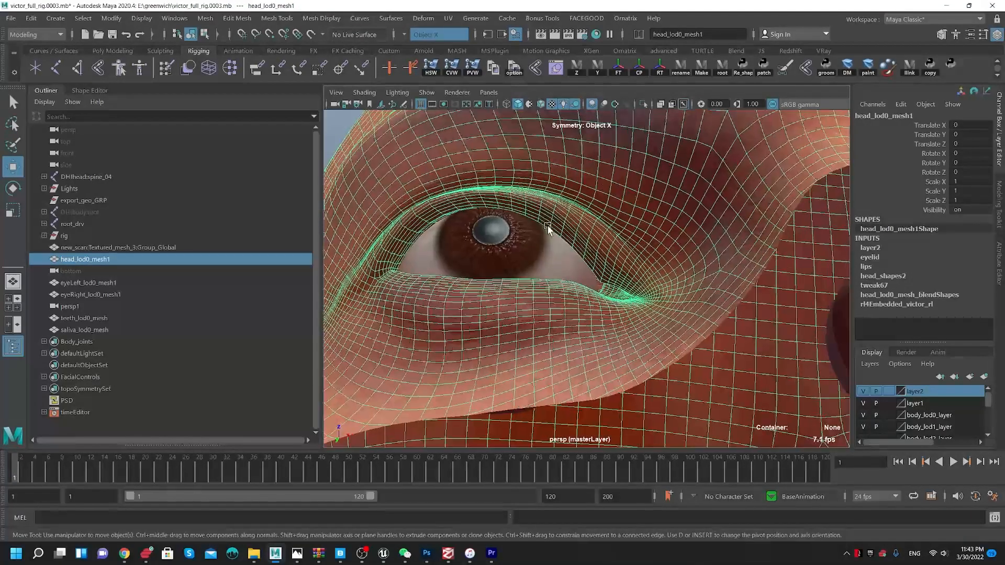
pyautogui.keyDown('alt'); pyautogui.moveTo(546, 225); pyautogui.dragTo(574, 262, button='middle'); pyautogui.keyUp('alt')
# - Set the head mesh to edge selection and select edges along the upper eyelid
pyautogui.moveTo(574, 262); pyautogui.dragTo(565, 215, button='right')
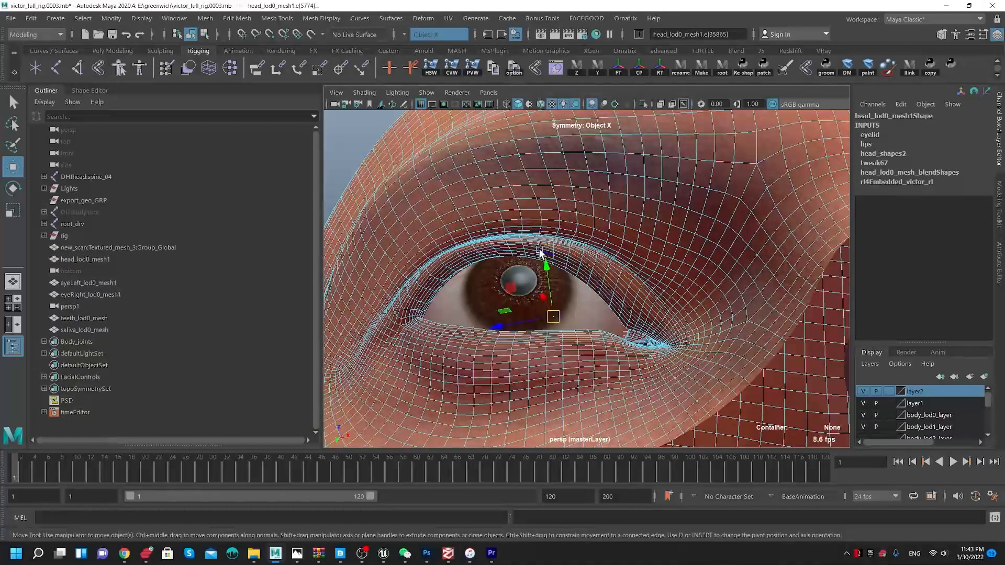
pyautogui.press('q')
pyautogui.click(542, 245)
pyautogui.keyDown('alt'); pyautogui.moveTo(542, 245); pyautogui.dragTo(479, 260); pyautogui.keyUp('alt')
pyautogui.keyDown('alt'); pyautogui.moveTo(479, 260); pyautogui.dragTo(470, 279, button='right'); pyautogui.keyUp('alt')
pyautogui.keyDown('alt'); pyautogui.moveTo(466, 288); pyautogui.dragTo(457, 300); pyautogui.keyUp('alt')
pyautogui.keyDown('alt'); pyautogui.moveTo(457, 301); pyautogui.dragTo(472, 268, button='middle'); pyautogui.keyUp('alt')
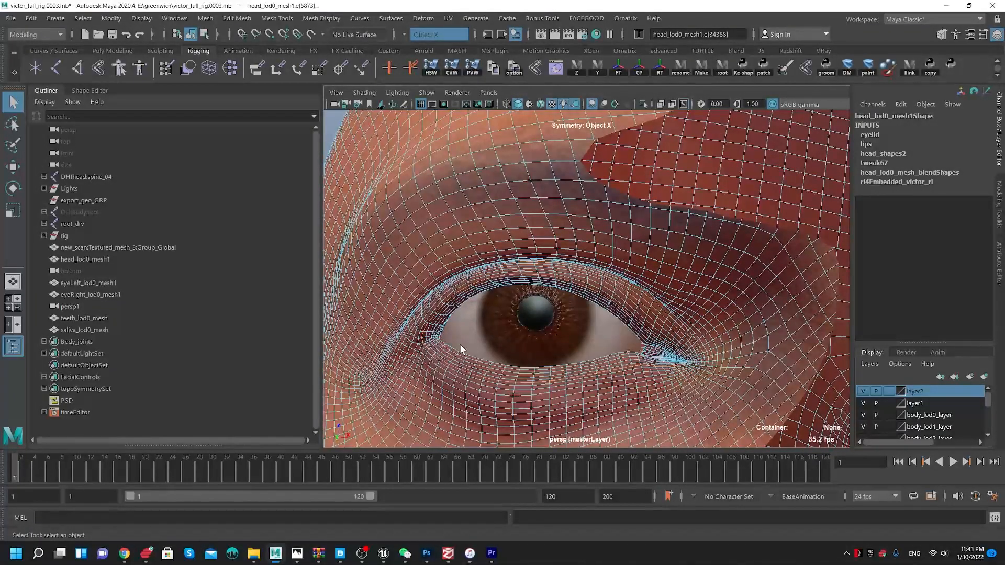
# - Examine the edge loops around the upper and lower eyelids and toward the outer eye corner
pyautogui.keyDown('alt'); pyautogui.moveTo(482, 299); pyautogui.dragTo(479, 277); pyautogui.keyUp('alt')
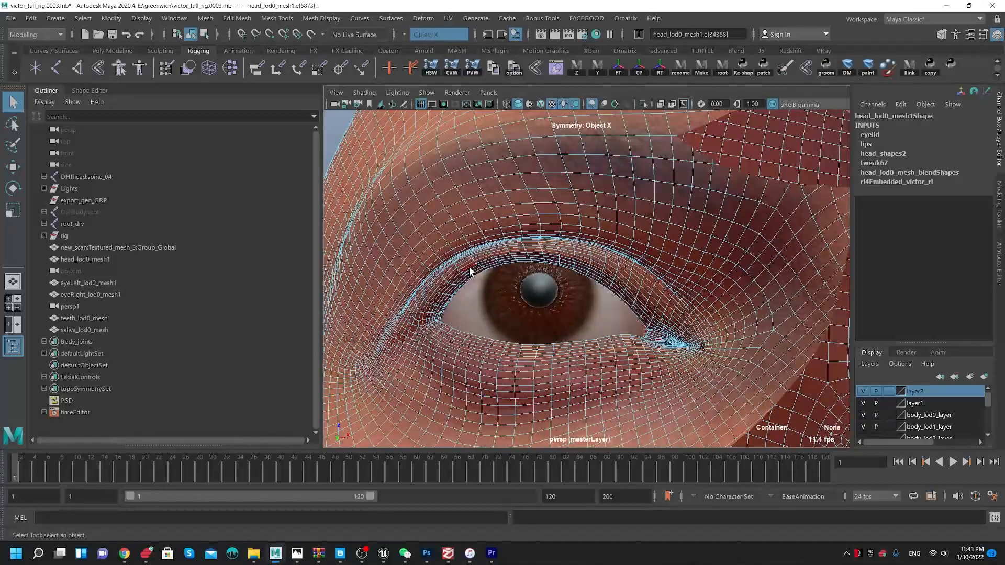
pyautogui.keyDown('alt'); pyautogui.moveTo(469, 269); pyautogui.dragTo(467, 331); pyautogui.keyUp('alt')
pyautogui.keyDown('alt'); pyautogui.moveTo(466, 330); pyautogui.dragTo(501, 298, button='middle'); pyautogui.keyUp('alt')
pyautogui.keyDown('alt'); pyautogui.moveTo(502, 298); pyautogui.dragTo(482, 332, button='right'); pyautogui.keyUp('alt')
pyautogui.keyDown('alt'); pyautogui.moveTo(458, 340); pyautogui.dragTo(464, 326); pyautogui.keyUp('alt')
pyautogui.keyDown('alt'); pyautogui.moveTo(464, 326); pyautogui.dragTo(426, 359, button='middle'); pyautogui.keyUp('alt')
pyautogui.keyDown('alt'); pyautogui.moveTo(424, 352); pyautogui.dragTo(403, 353, button='right'); pyautogui.keyUp('alt')
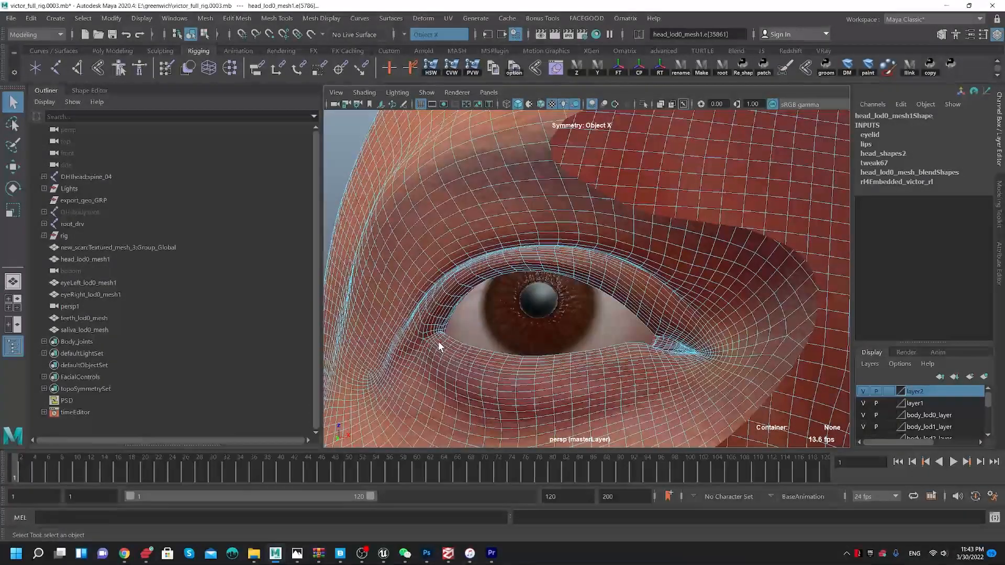
# - Select other edges near the upper eyelid's rim and examine how they run around the eye
pyautogui.click(454, 291)
pyautogui.keyDown('alt'); pyautogui.moveTo(499, 337); pyautogui.dragTo(457, 322, button='right'); pyautogui.keyUp('alt')
pyautogui.keyDown('alt'); pyautogui.moveTo(457, 323); pyautogui.dragTo(479, 330); pyautogui.keyUp('alt')
pyautogui.keyDown('alt'); pyautogui.moveTo(610, 311); pyautogui.dragTo(576, 298, button='middle'); pyautogui.keyUp('alt')
pyautogui.keyDown('alt'); pyautogui.moveTo(576, 298); pyautogui.dragTo(620, 308, button='right'); pyautogui.keyUp('alt')
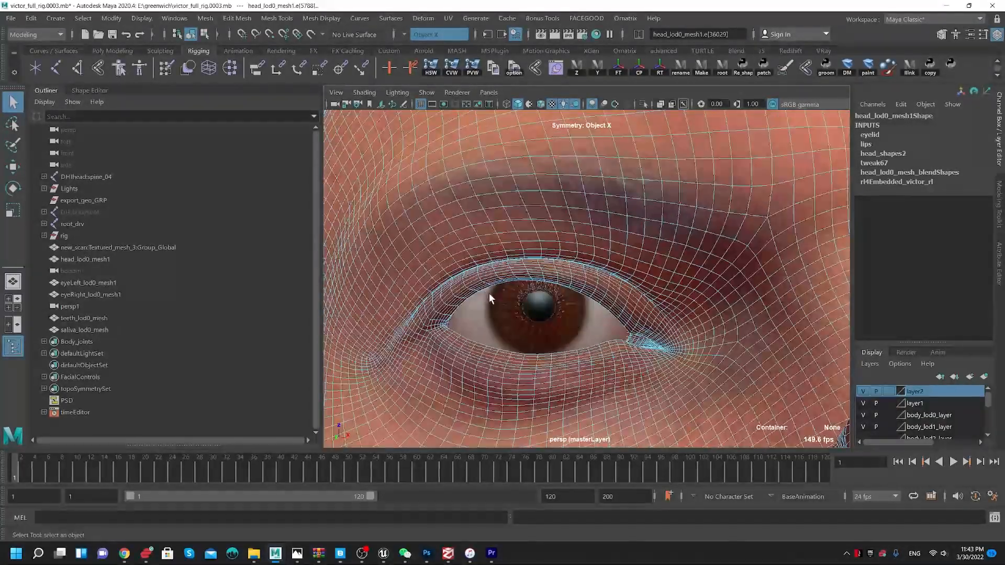
pyautogui.keyDown('alt'); pyautogui.moveTo(466, 293); pyautogui.dragTo(594, 356); pyautogui.keyUp('alt')
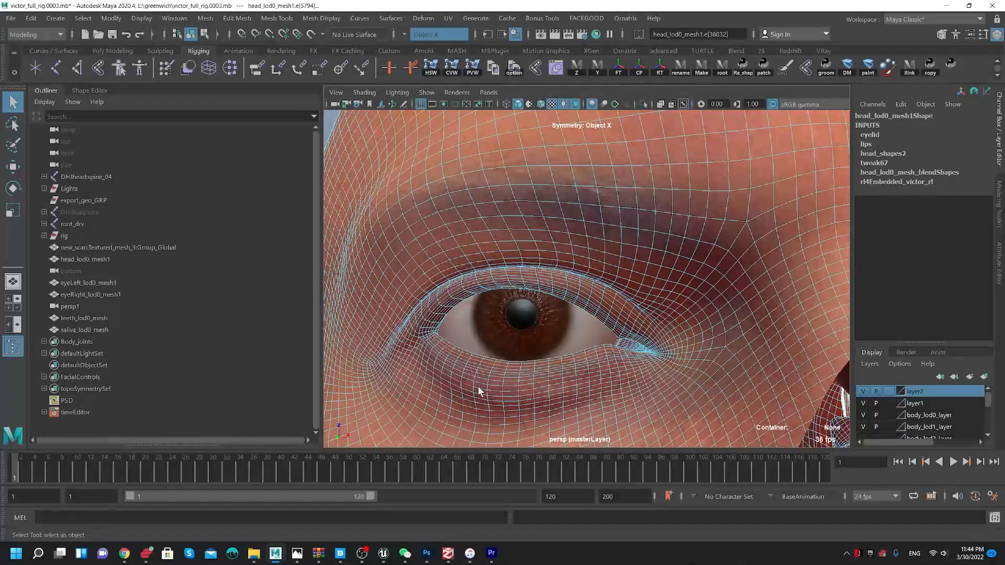
# - Return the head mesh to object selection and examine the topology of the eye and cheek
pyautogui.keyDown('alt'); pyautogui.moveTo(554, 319); pyautogui.dragTo(599, 298); pyautogui.keyUp('alt')
pyautogui.moveTo(599, 299); pyautogui.dragTo(635, 281, button='right')
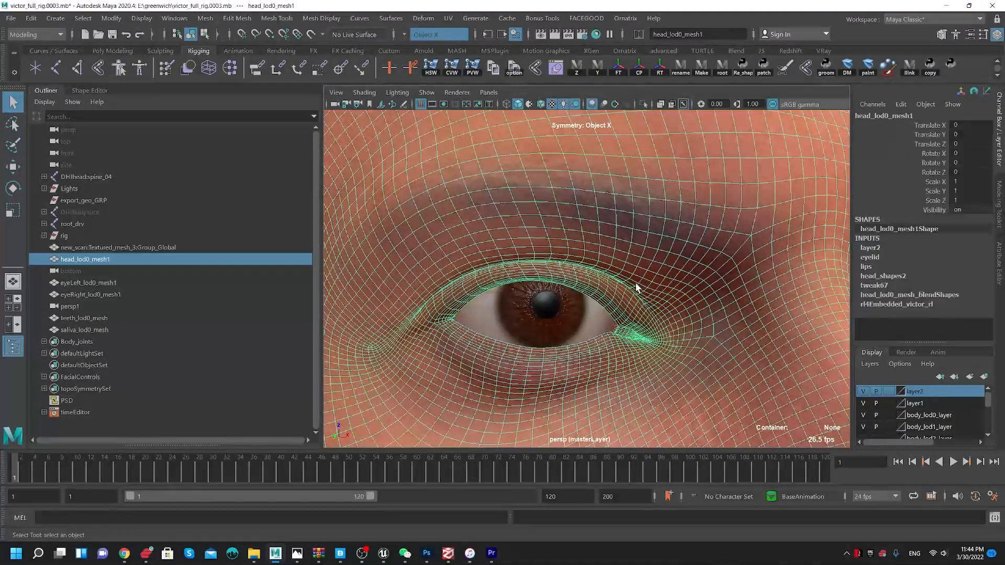
pyautogui.keyDown('alt'); pyautogui.moveTo(635, 281); pyautogui.dragTo(565, 288, button='middle'); pyautogui.keyUp('alt')
pyautogui.keyDown('alt'); pyautogui.moveTo(565, 288); pyautogui.dragTo(615, 297); pyautogui.keyUp('alt')
pyautogui.keyDown('alt'); pyautogui.moveTo(614, 296); pyautogui.dragTo(602, 176, button='middle'); pyautogui.keyUp('alt')
pyautogui.keyDown('alt'); pyautogui.moveTo(658, 305); pyautogui.dragTo(669, 321); pyautogui.keyUp('alt')
pyautogui.scroll(-6, 559, 285)
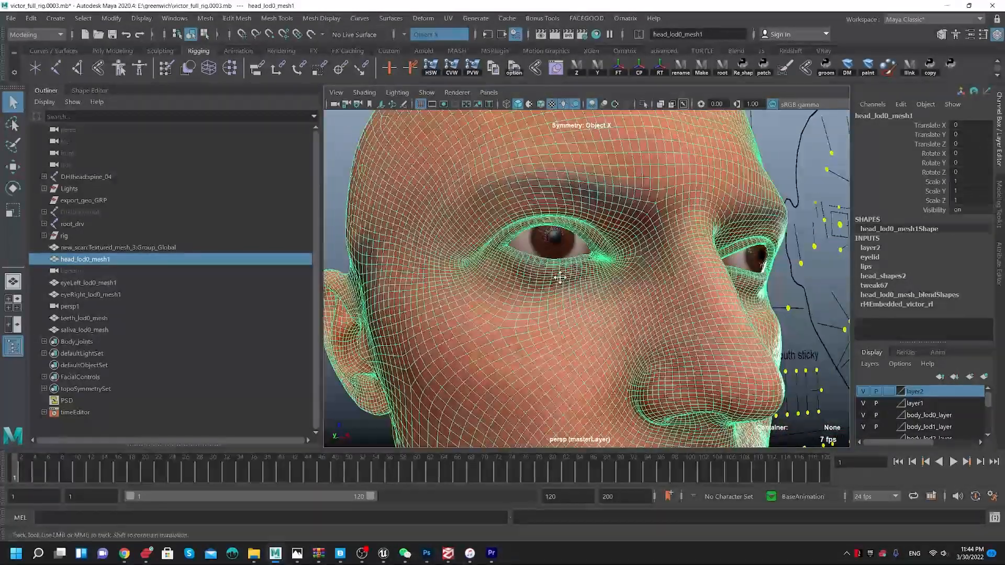
# - Set the head mesh to edge selection and select edges just above the upper lip
pyautogui.keyDown('alt'); pyautogui.moveTo(559, 276); pyautogui.dragTo(535, 169, button='middle'); pyautogui.keyUp('alt')
pyautogui.keyDown('alt'); pyautogui.moveTo(534, 168); pyautogui.dragTo(613, 310, button='right'); pyautogui.keyUp('alt')
pyautogui.keyDown('alt'); pyautogui.moveTo(607, 306); pyautogui.dragTo(600, 291, button='middle'); pyautogui.keyUp('alt')
pyautogui.keyDown('alt'); pyautogui.moveTo(600, 291); pyautogui.dragTo(560, 309); pyautogui.keyUp('alt')
pyautogui.keyDown('alt'); pyautogui.moveTo(560, 309); pyautogui.dragTo(542, 307, button='right'); pyautogui.keyUp('alt')
pyautogui.keyDown('alt'); pyautogui.moveTo(542, 307); pyautogui.dragTo(547, 315, button='middle'); pyautogui.keyUp('alt')
pyautogui.moveTo(547, 318); pyautogui.dragTo(539, 267, button='right')
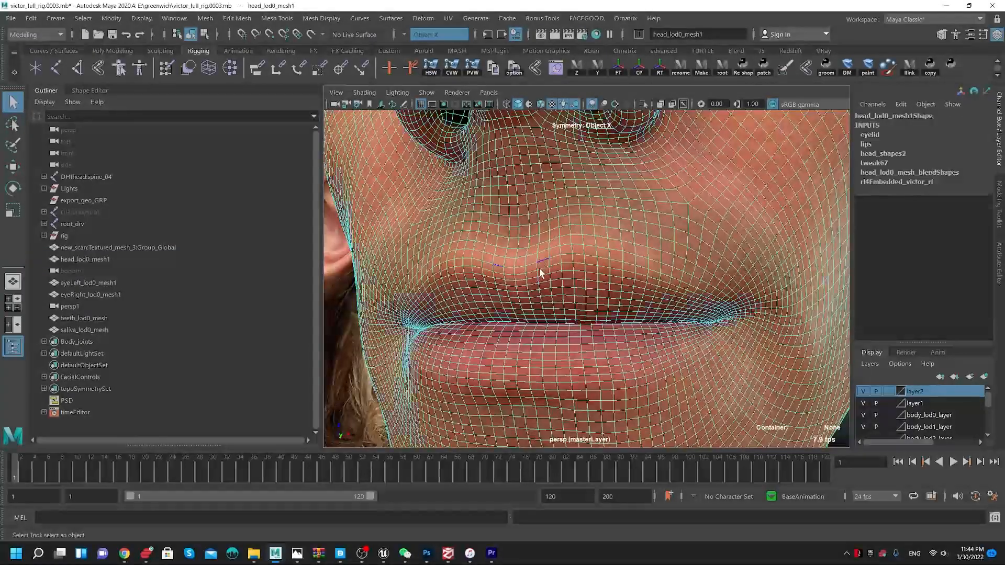
pyautogui.click(541, 267)
pyautogui.keyDown('alt'); pyautogui.moveTo(596, 302); pyautogui.dragTo(581, 315); pyautogui.keyUp('alt')
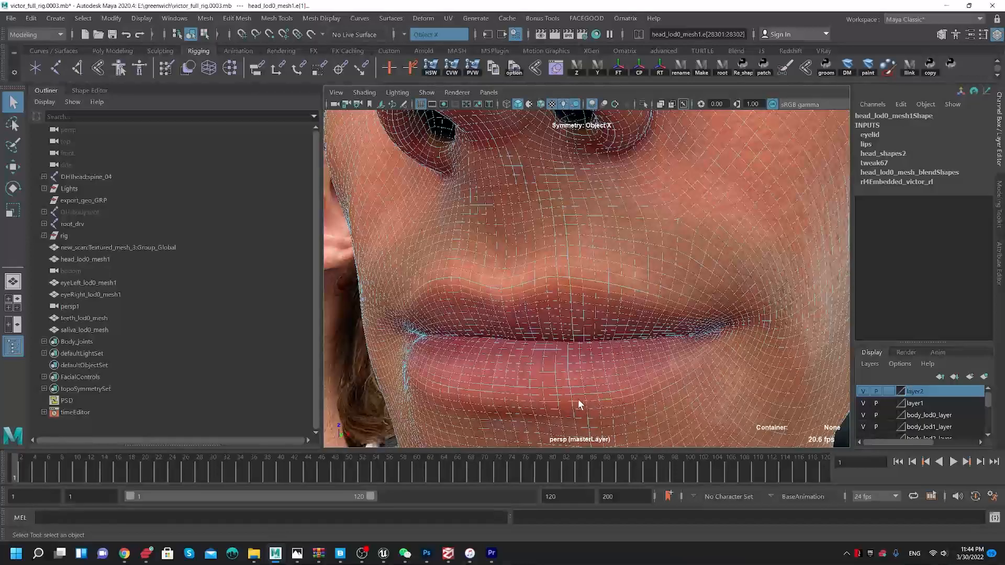
# - Examine the edge loops around the lips and mouth corner from the side
pyautogui.keyDown('alt'); pyautogui.moveTo(373, 280); pyautogui.dragTo(426, 271); pyautogui.keyUp('alt')
pyautogui.keyDown('alt'); pyautogui.moveTo(489, 275); pyautogui.dragTo(451, 278, button='middle'); pyautogui.keyUp('alt')
pyautogui.keyDown('alt'); pyautogui.moveTo(629, 275); pyautogui.dragTo(602, 277, button='right'); pyautogui.keyUp('alt')
pyautogui.keyDown('alt'); pyautogui.moveTo(602, 278); pyautogui.dragTo(623, 285); pyautogui.keyUp('alt')
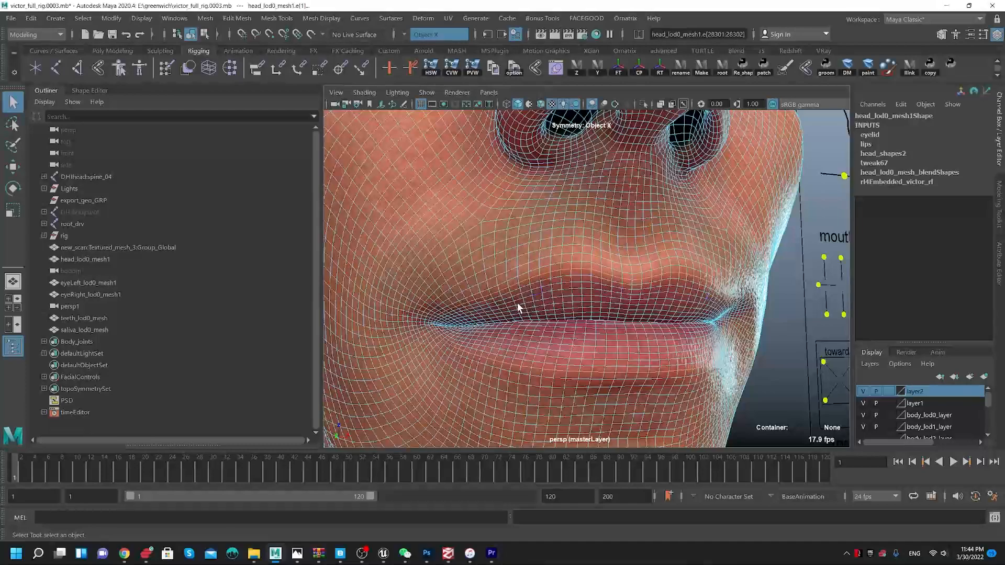
# - Select single edges between the nose and the upper lip and examine how their loops run toward the mouth corner
pyautogui.keyDown('alt'); pyautogui.moveTo(518, 303); pyautogui.dragTo(526, 313, button='right'); pyautogui.keyUp('alt')
pyautogui.keyDown('alt'); pyautogui.moveTo(536, 283); pyautogui.dragTo(561, 296, button='middle'); pyautogui.keyUp('alt')
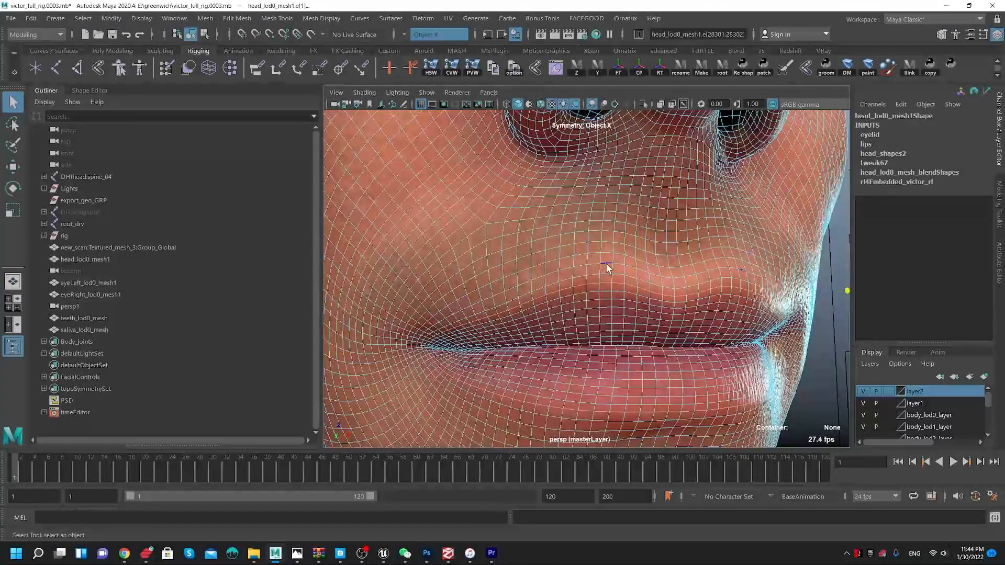
pyautogui.click(591, 254)
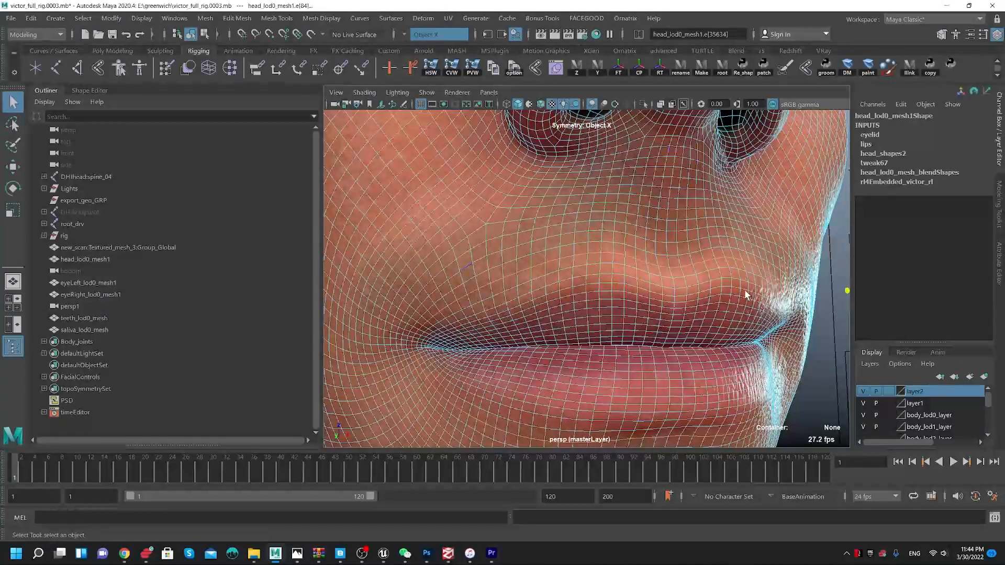
pyautogui.keyDown('alt'); pyautogui.moveTo(560, 300); pyautogui.dragTo(577, 297); pyautogui.keyUp('alt')
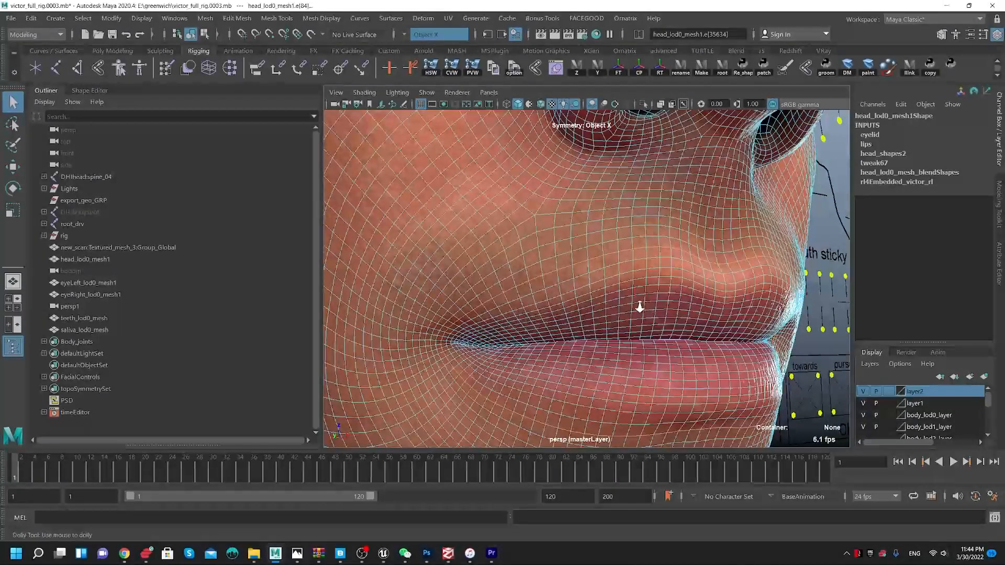
# - Return the head mesh to object selection and examine the topology of the mouth, nose and upper face
pyautogui.keyDown('alt'); pyautogui.moveTo(642, 306); pyautogui.dragTo(589, 291, button='right'); pyautogui.keyUp('alt')
pyautogui.press('F8')
pyautogui.press('F8')
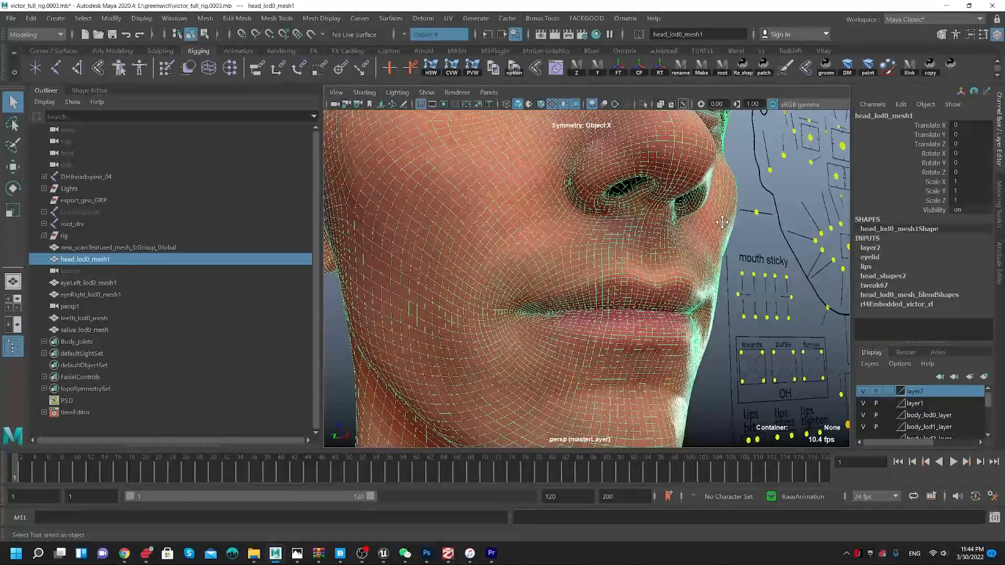
pyautogui.keyDown('alt'); pyautogui.moveTo(556, 319); pyautogui.dragTo(473, 332, button='middle'); pyautogui.keyUp('alt')
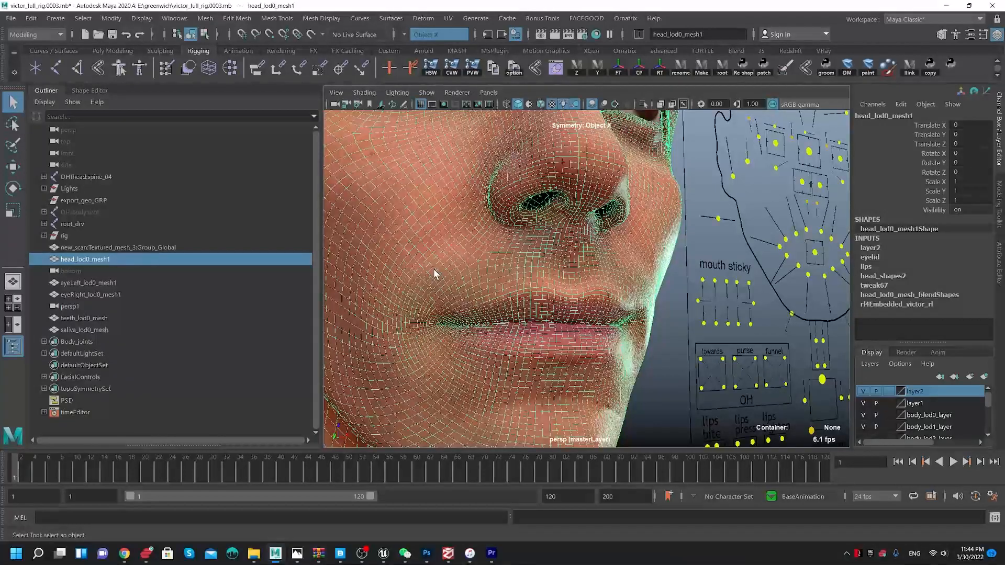
pyautogui.scroll(5, 583, 307)
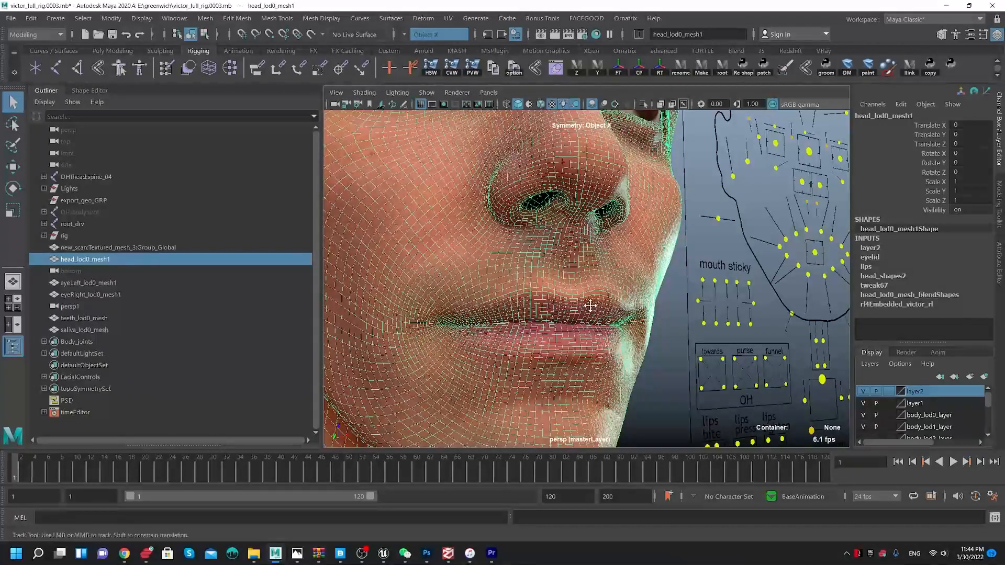
pyautogui.keyDown('alt'); pyautogui.moveTo(526, 355); pyautogui.dragTo(463, 279); pyautogui.keyUp('alt')
pyautogui.keyDown('alt'); pyautogui.moveTo(631, 302); pyautogui.dragTo(575, 233); pyautogui.keyUp('alt')
pyautogui.keyDown('alt'); pyautogui.moveTo(526, 122); pyautogui.dragTo(521, 215, button='middle'); pyautogui.keyUp('alt')
pyautogui.keyDown('alt'); pyautogui.moveTo(520, 215); pyautogui.dragTo(488, 270, button='right'); pyautogui.keyUp('alt')
pyautogui.keyDown('alt'); pyautogui.moveTo(488, 271); pyautogui.dragTo(536, 253); pyautogui.keyUp('alt')
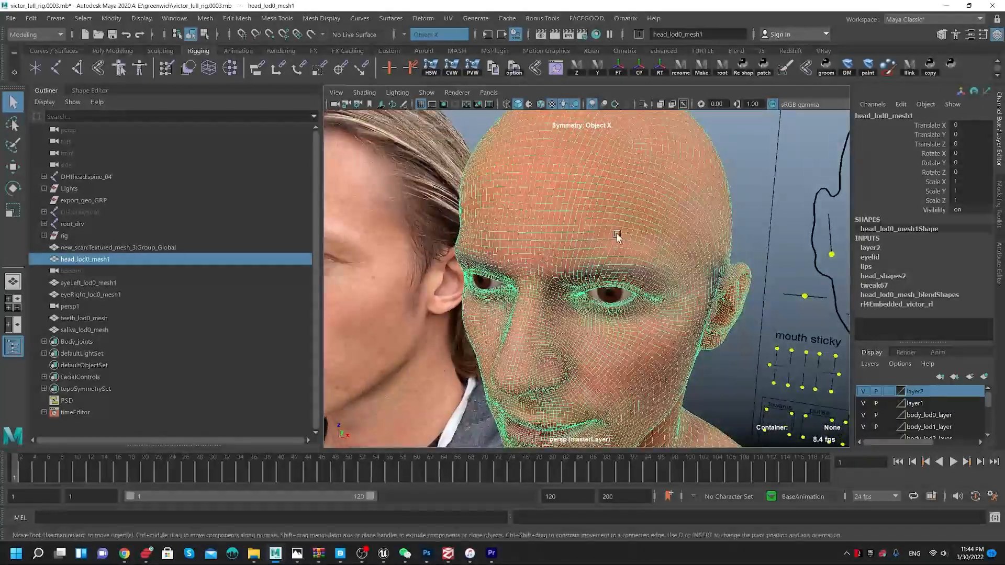
# - Select the textured scan and the head mesh in turn to compare the two heads side by side
pyautogui.press('w')
pyautogui.keyDown('alt'); pyautogui.moveTo(602, 234); pyautogui.dragTo(664, 249, button='middle'); pyautogui.keyUp('alt')
pyautogui.keyDown('alt'); pyautogui.moveTo(664, 249); pyautogui.dragTo(617, 231, button='right'); pyautogui.keyUp('alt')
pyautogui.keyDown('alt'); pyautogui.moveTo(523, 186); pyautogui.dragTo(549, 205); pyautogui.keyUp('alt')
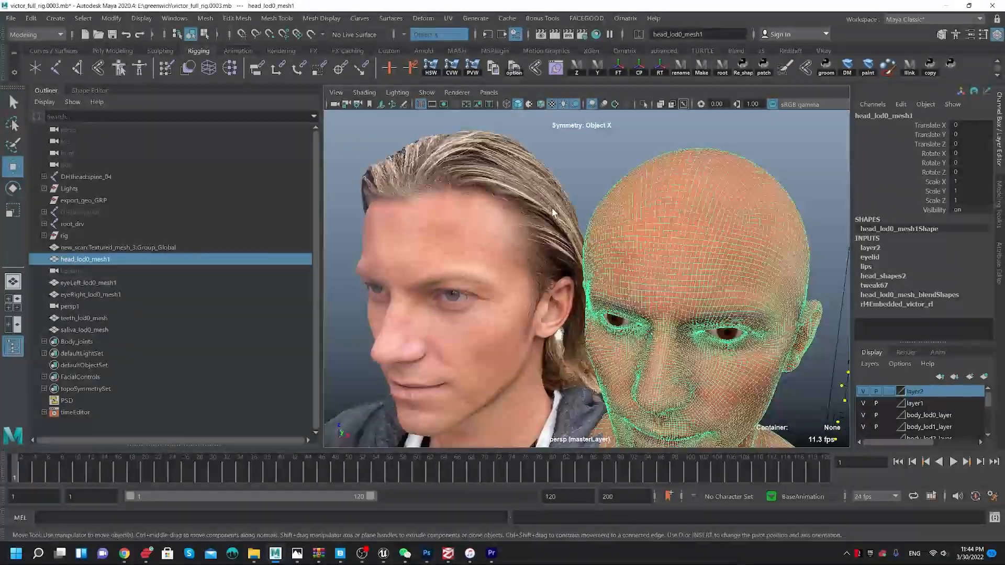
pyautogui.click(533, 187)
pyautogui.keyDown('alt'); pyautogui.moveTo(573, 160); pyautogui.dragTo(538, 155, button='middle'); pyautogui.keyUp('alt')
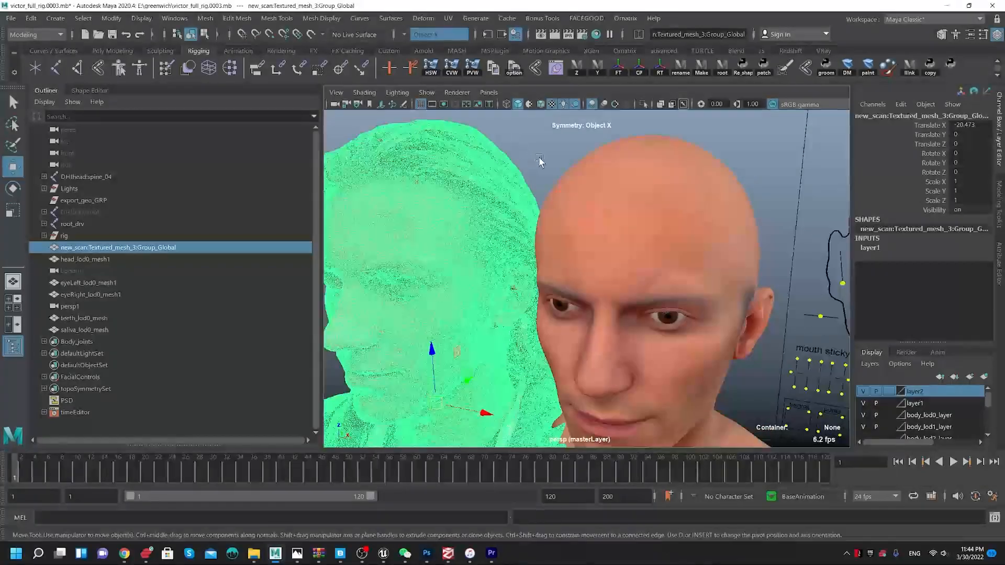
pyautogui.click(607, 179)
pyautogui.keyDown('alt'); pyautogui.moveTo(607, 184); pyautogui.dragTo(634, 177); pyautogui.keyUp('alt')
pyautogui.keyDown('alt'); pyautogui.moveTo(633, 178); pyautogui.dragTo(717, 288, button='right'); pyautogui.keyUp('alt')
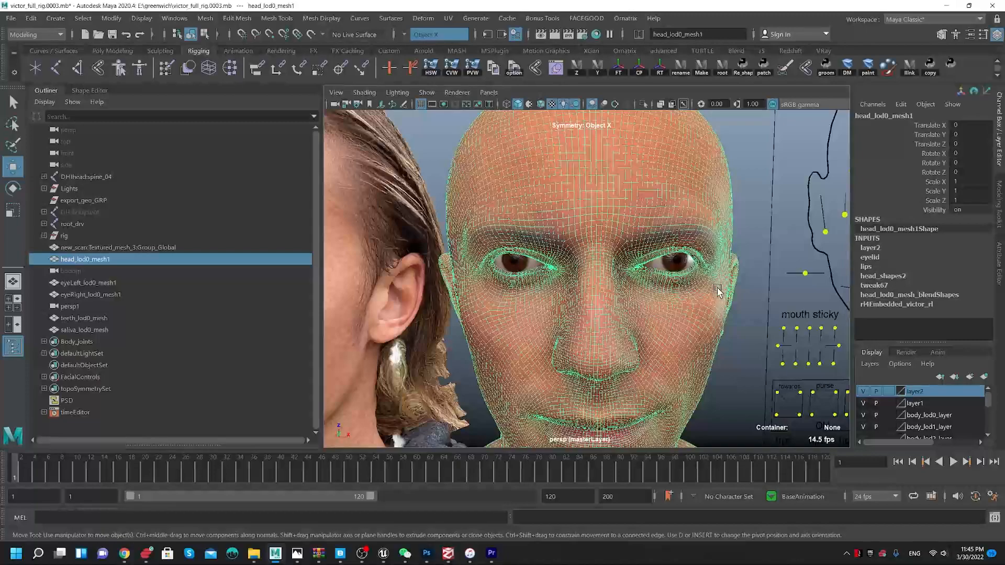
# - Examine the head mesh's topology across the whole face and up close around the eye, cheek and ear
pyautogui.press('alt')
pyautogui.keyDown('alt'); pyautogui.moveTo(696, 168); pyautogui.dragTo(565, 197, button='middle'); pyautogui.keyUp('alt')
pyautogui.moveTo(578, 264)
pyautogui.keyDown('alt'); pyautogui.mouseDown(button='right')
pyautogui.moveTo(696, 430)
pyautogui.moveTo(580, 267)
pyautogui.mouseUp(button='right'); pyautogui.keyUp('alt')
pyautogui.keyDown('alt'); pyautogui.moveTo(580, 267); pyautogui.dragTo(620, 274); pyautogui.keyUp('alt')
pyautogui.keyDown('alt'); pyautogui.moveTo(621, 273); pyautogui.dragTo(613, 148, button='middle'); pyautogui.keyUp('alt')
pyautogui.keyDown('alt'); pyautogui.moveTo(562, 192); pyautogui.dragTo(523, 240, button='right'); pyautogui.keyUp('alt')
pyautogui.keyDown('alt'); pyautogui.moveTo(586, 201); pyautogui.dragTo(552, 314, button='middle'); pyautogui.keyUp('alt')
pyautogui.moveTo(565, 252)
pyautogui.keyDown('alt'); pyautogui.mouseDown(button='right')
pyautogui.moveTo(595, 281)
pyautogui.moveTo(578, 262)
pyautogui.mouseUp(button='right'); pyautogui.keyUp('alt')
pyautogui.keyDown('alt'); pyautogui.moveTo(578, 262); pyautogui.dragTo(567, 283); pyautogui.keyUp('alt')
pyautogui.keyDown('alt'); pyautogui.moveTo(538, 246); pyautogui.dragTo(595, 394, button='right'); pyautogui.keyUp('alt')
pyautogui.keyDown('alt'); pyautogui.moveTo(555, 332); pyautogui.dragTo(585, 303, button='middle'); pyautogui.keyUp('alt')
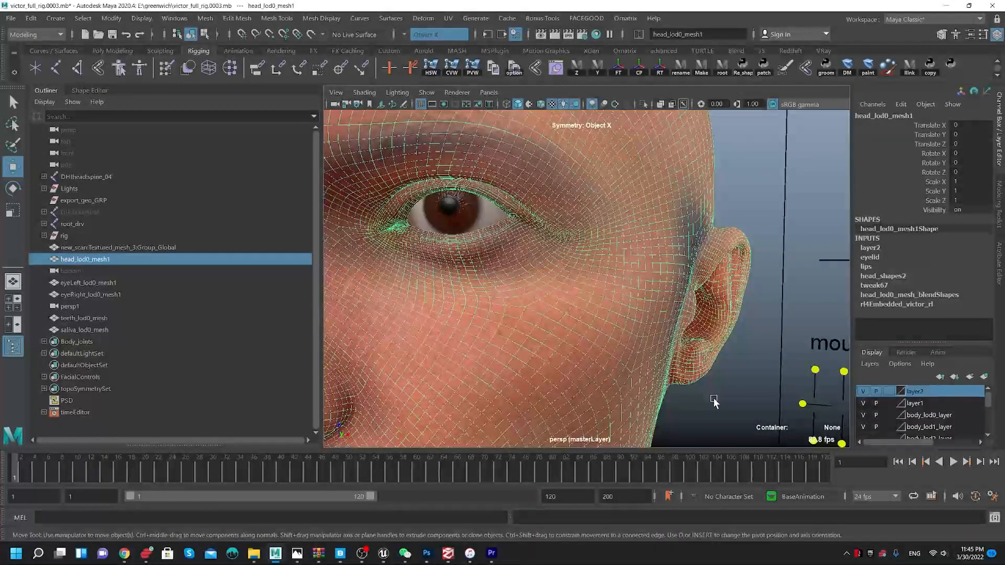
pyautogui.click(713, 401)
pyautogui.click(704, 363)
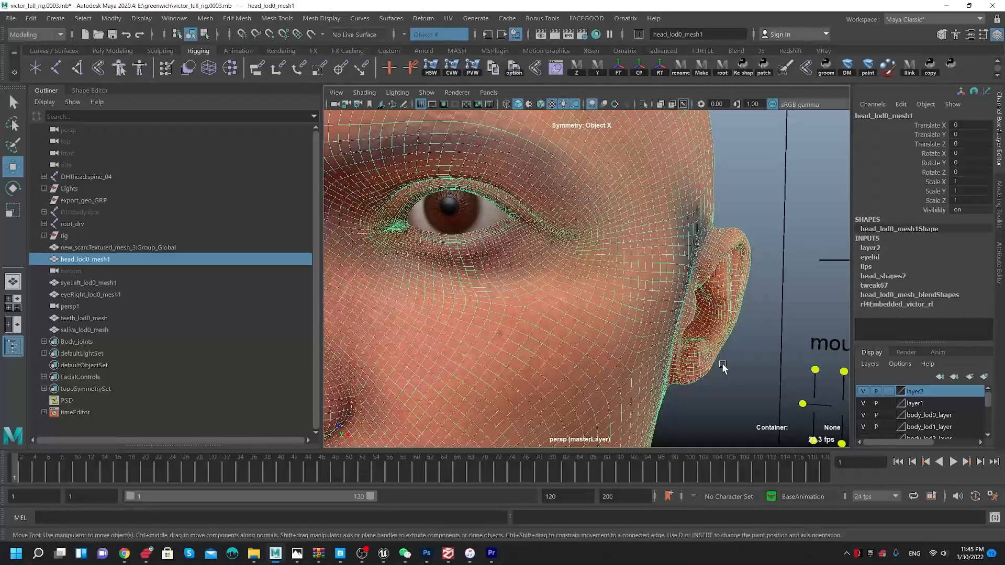
# - Select the head's right eyeball mesh and inspect it close up next to the scan
pyautogui.scroll(-3, 551, 244)
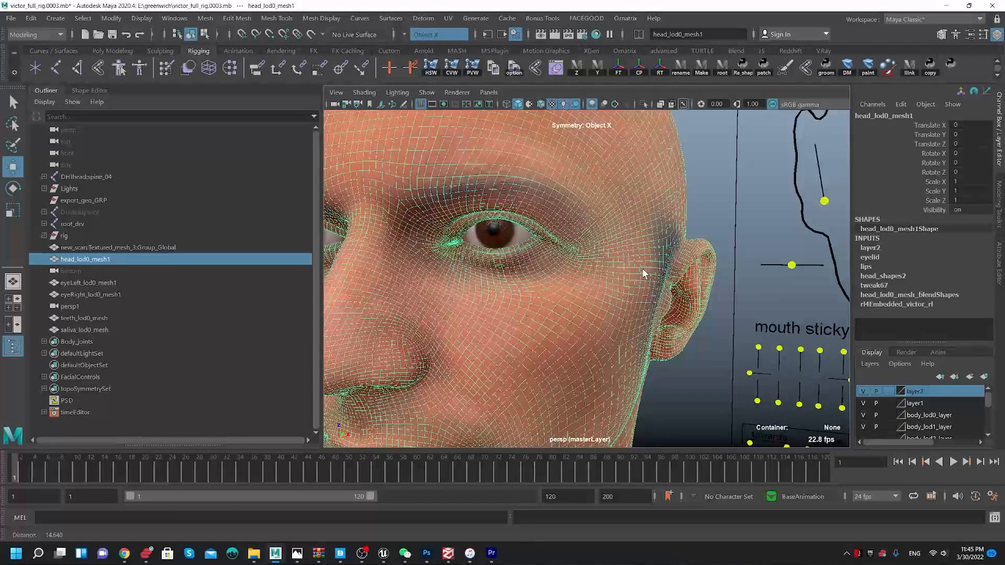
pyautogui.keyDown('alt'); pyautogui.moveTo(549, 241); pyautogui.dragTo(702, 244, button='middle'); pyautogui.keyUp('alt')
pyautogui.keyDown('alt'); pyautogui.moveTo(521, 234); pyautogui.dragTo(552, 234); pyautogui.keyUp('alt')
pyautogui.keyDown('alt'); pyautogui.moveTo(501, 197); pyautogui.dragTo(719, 202, button='middle'); pyautogui.keyUp('alt')
pyautogui.keyDown('alt'); pyautogui.moveTo(552, 224); pyautogui.dragTo(606, 276, button='right'); pyautogui.keyUp('alt')
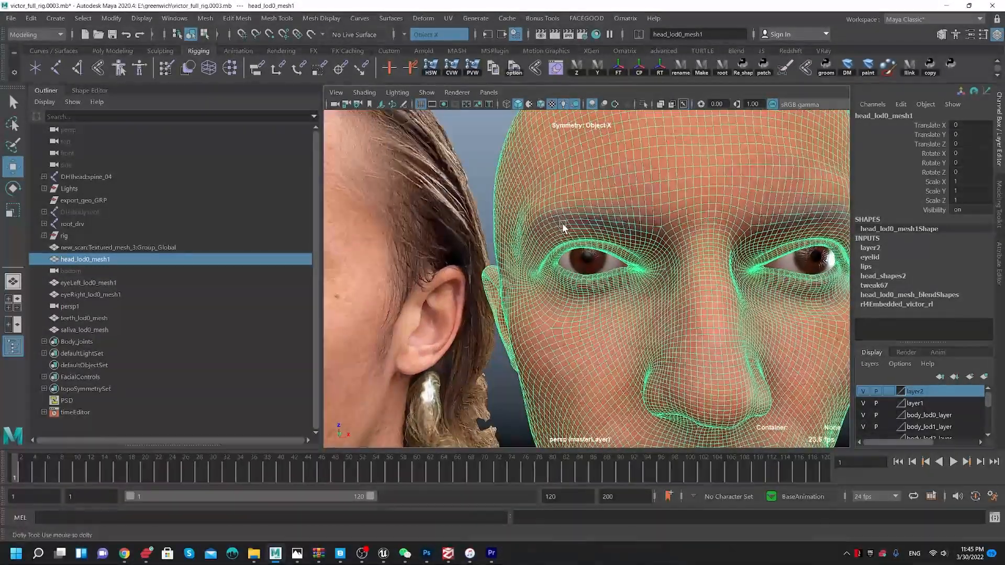
pyautogui.click(595, 257)
pyautogui.moveTo(434, 277)
pyautogui.keyDown('alt'); pyautogui.mouseDown()
pyautogui.moveTo(640, 259)
pyautogui.moveTo(450, 270)
pyautogui.mouseUp(); pyautogui.keyUp('alt')
pyautogui.keyDown('alt'); pyautogui.moveTo(639, 260); pyautogui.dragTo(598, 250, button='right'); pyautogui.keyUp('alt')
pyautogui.keyDown('alt'); pyautogui.moveTo(520, 314); pyautogui.dragTo(513, 281, button='middle'); pyautogui.keyUp('alt')
# - Switch to a new, empty Maya scene and close its MS Plugin window
pyautogui.click(276, 555)
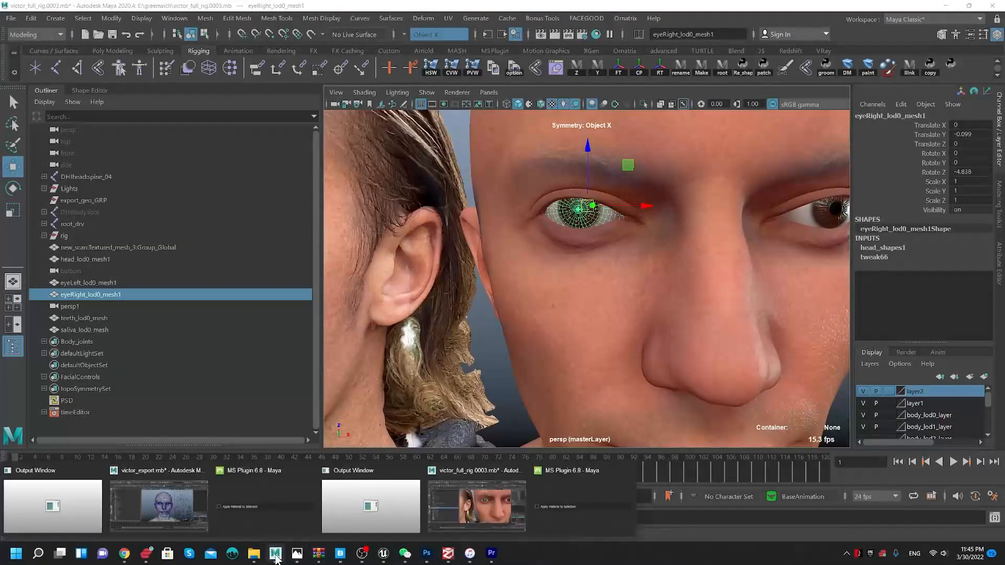
pyautogui.click(275, 555)
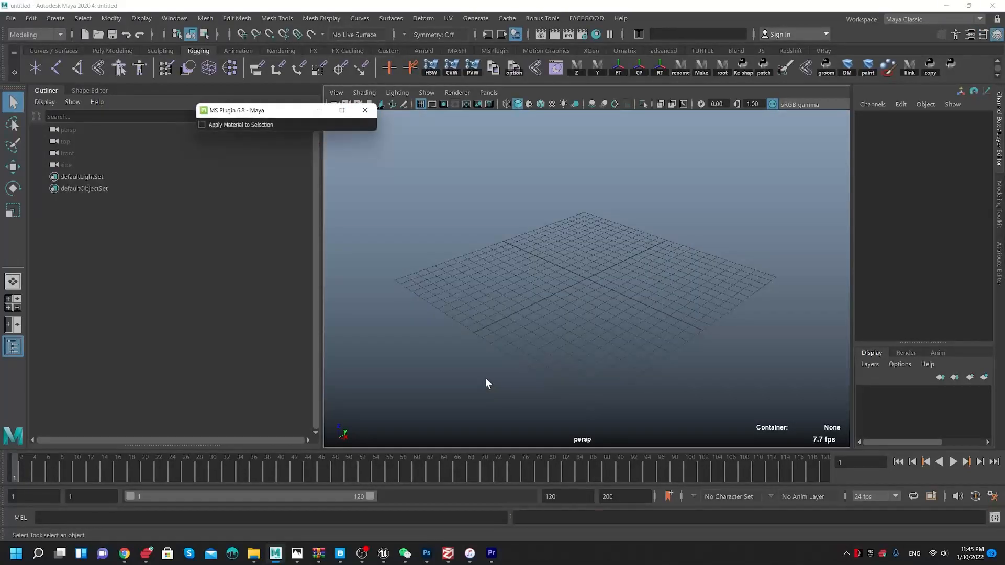
pyautogui.click(365, 110)
# - Create a polygon sphere at the centre of the grid
pyautogui.keyDown('alt'); pyautogui.moveTo(510, 184); pyautogui.dragTo(537, 224); pyautogui.keyUp('alt')
pyautogui.keyDown('alt'); pyautogui.moveTo(537, 224); pyautogui.dragTo(605, 273, button='right'); pyautogui.keyUp('alt')
pyautogui.keyDown('alt'); pyautogui.moveTo(605, 273); pyautogui.dragTo(621, 225); pyautogui.keyUp('alt')
pyautogui.press('w')
pyautogui.scroll(8, 607, 237)
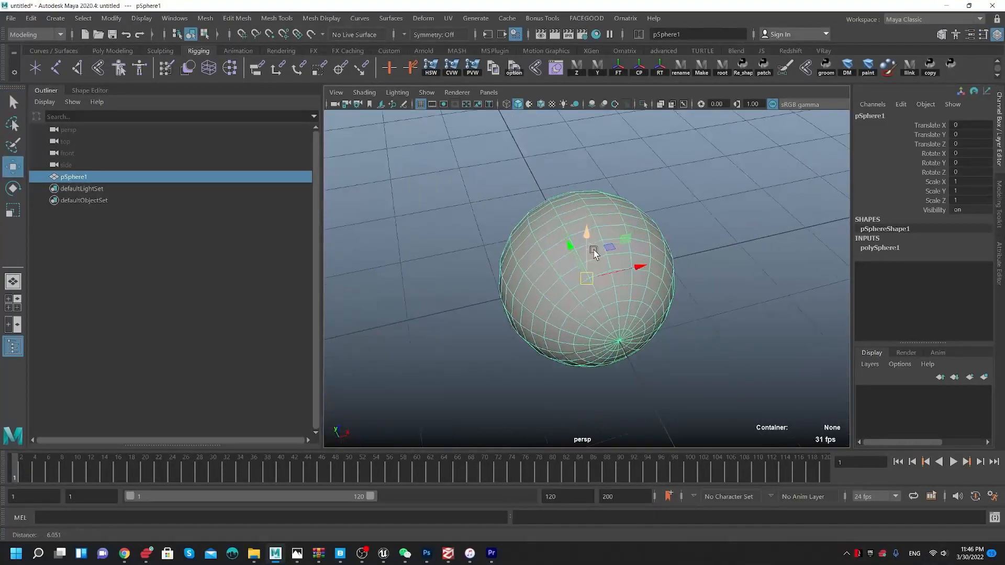
# - Set the sphere to vertex selection, select its pole vertex and grow the selection by three rings
pyautogui.scroll(6, 593, 253)
pyautogui.scroll(-5, 586, 301)
pyautogui.keyDown('alt'); pyautogui.moveTo(585, 300); pyautogui.dragTo(605, 282); pyautogui.keyUp('alt')
pyautogui.scroll(2, 628, 290)
pyautogui.moveTo(661, 302); pyautogui.dragTo(650, 335, button='right')
pyautogui.press('q')
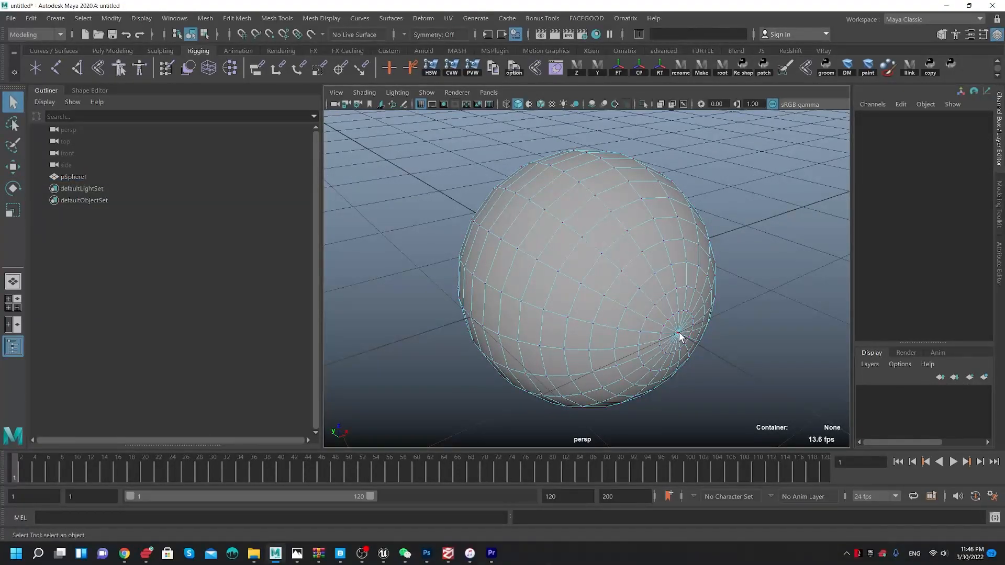
pyautogui.click(679, 332)
pyautogui.hotkey('shift', '.')
pyautogui.hotkey('shift', '.')
pyautogui.hotkey('shift', '.')
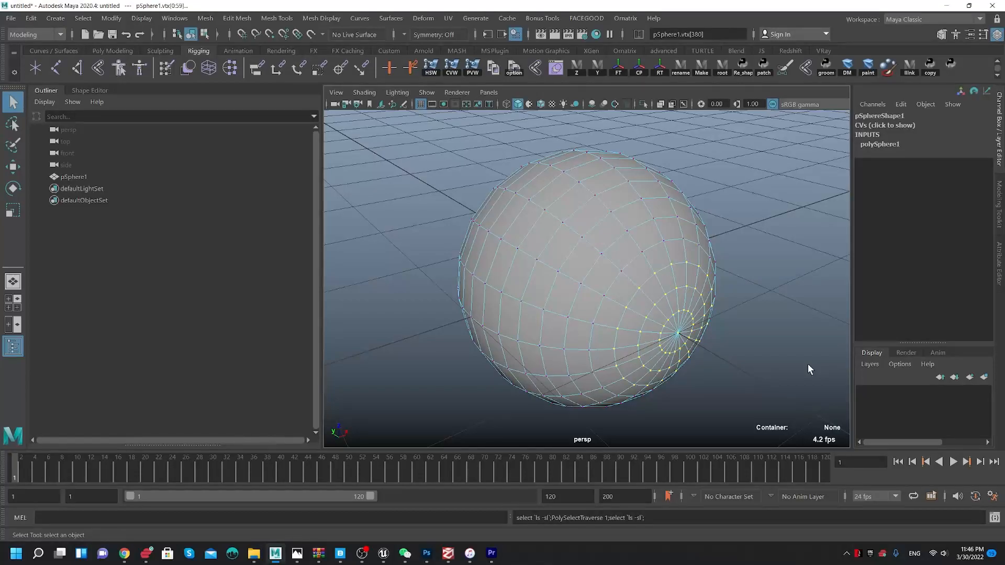
# - Move the selected pole vertices outward into a bulge and return the sphere to object selection
pyautogui.press('w')
pyautogui.moveTo(716, 360); pyautogui.dragTo(726, 364)
pyautogui.moveTo(602, 229); pyautogui.dragTo(668, 184, button='right')
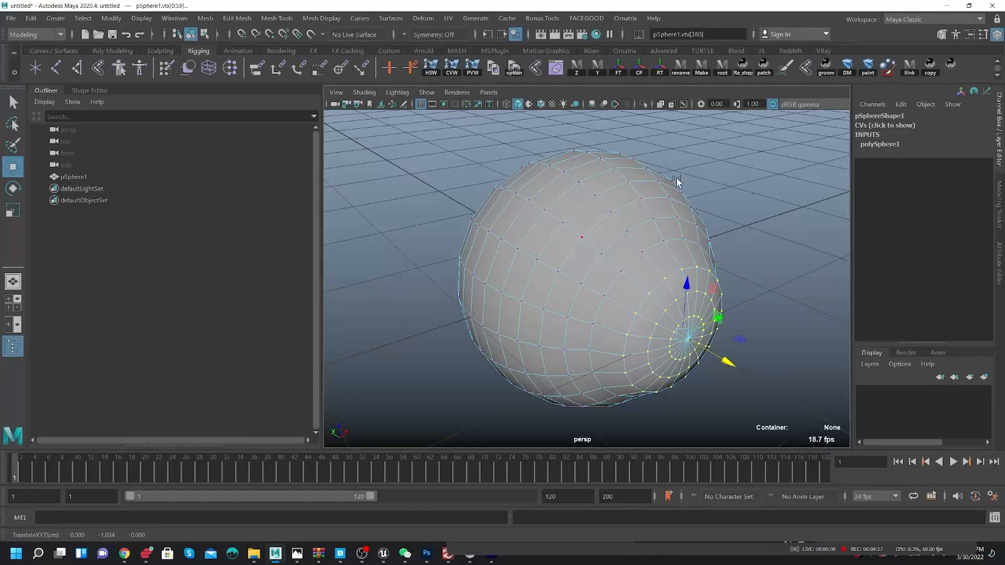
pyautogui.click(778, 251)
pyautogui.keyDown('alt'); pyautogui.moveTo(778, 250); pyautogui.dragTo(737, 296); pyautogui.keyUp('alt')
pyautogui.keyDown('alt'); pyautogui.moveTo(738, 296); pyautogui.dragTo(524, 228, button='right'); pyautogui.keyUp('alt')
# - Duplicate the bulged sphere and move the copy beside the original
pyautogui.click(611, 262)
pyautogui.hotkey('ctrl', 'd')
pyautogui.moveTo(640, 262); pyautogui.dragTo(555, 295)
pyautogui.scroll(2, 509, 280)
# - Scale the duplicate sphere uniformly to 1.549 and position it at X -1.882, Y -1.047
pyautogui.press('r')
pyautogui.press('w')
pyautogui.moveTo(508, 259); pyautogui.dragTo(522, 285)
pyautogui.moveTo(589, 320)
pyautogui.mouseDown()
pyautogui.moveTo(564, 329)
pyautogui.moveTo(583, 325)
pyautogui.mouseUp()
pyautogui.scroll(3, 488, 256)
pyautogui.keyDown('alt'); pyautogui.moveTo(488, 256); pyautogui.dragTo(585, 348); pyautogui.keyUp('alt')
pyautogui.scroll(3, 600, 240)
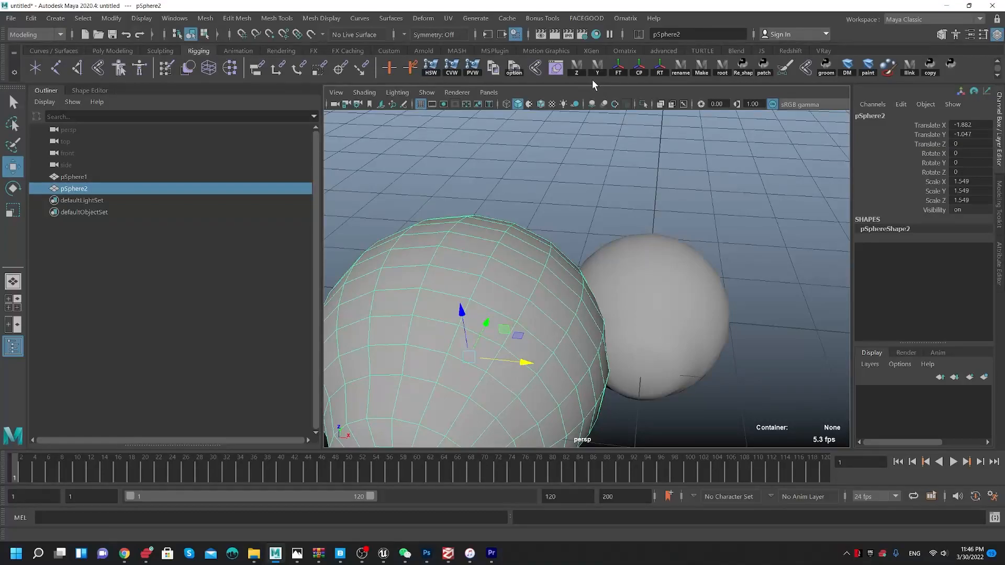
# - Freeze the duplicate sphere's transformations
pyautogui.click(617, 69)
pyautogui.keyDown('alt'); pyautogui.moveTo(566, 136); pyautogui.dragTo(476, 180, button='right'); pyautogui.keyUp('alt')
pyautogui.keyDown('alt'); pyautogui.moveTo(476, 180); pyautogui.dragTo(527, 197); pyautogui.keyUp('alt')
pyautogui.keyDown('alt'); pyautogui.moveTo(527, 198); pyautogui.dragTo(615, 278, button='right'); pyautogui.keyUp('alt')
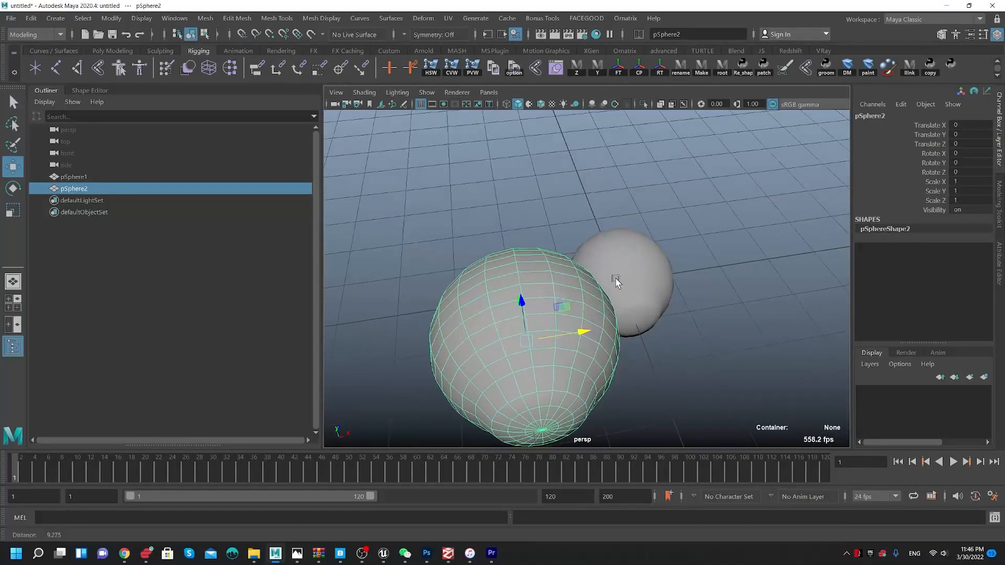
# - Create a single joint at the centre of the smaller, original sphere
pyautogui.click(637, 278)
pyautogui.keyDown('alt'); pyautogui.moveTo(615, 276); pyautogui.dragTo(446, 175); pyautogui.keyUp('alt')
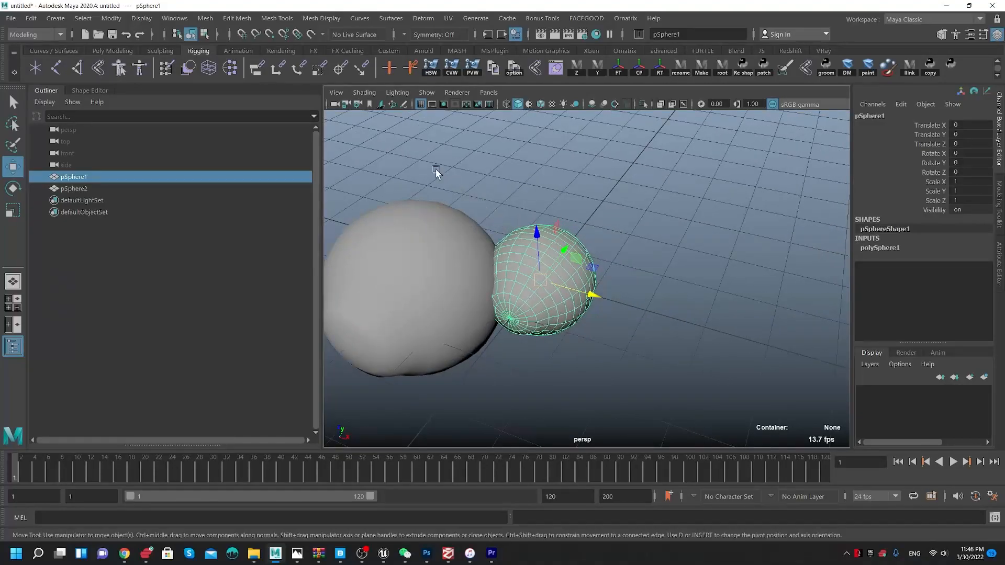
pyautogui.keyDown('alt'); pyautogui.moveTo(519, 180); pyautogui.dragTo(529, 199, button='right'); pyautogui.keyUp('alt')
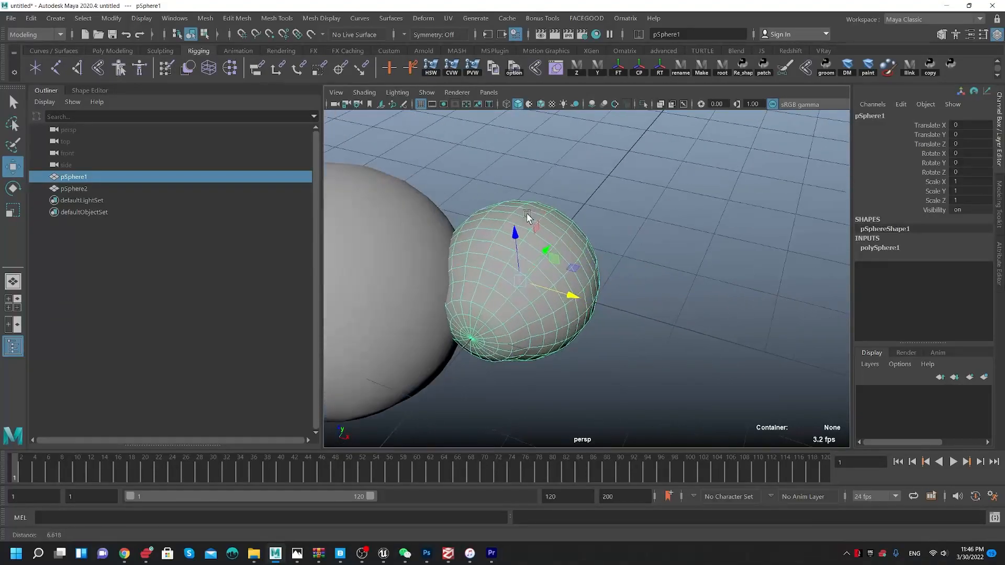
pyautogui.click(56, 67)
pyautogui.click(536, 279)
pyautogui.press('Return')
pyautogui.press('w')
pyautogui.keyDown('alt'); pyautogui.moveTo(549, 303); pyautogui.dragTo(601, 212); pyautogui.keyUp('alt')
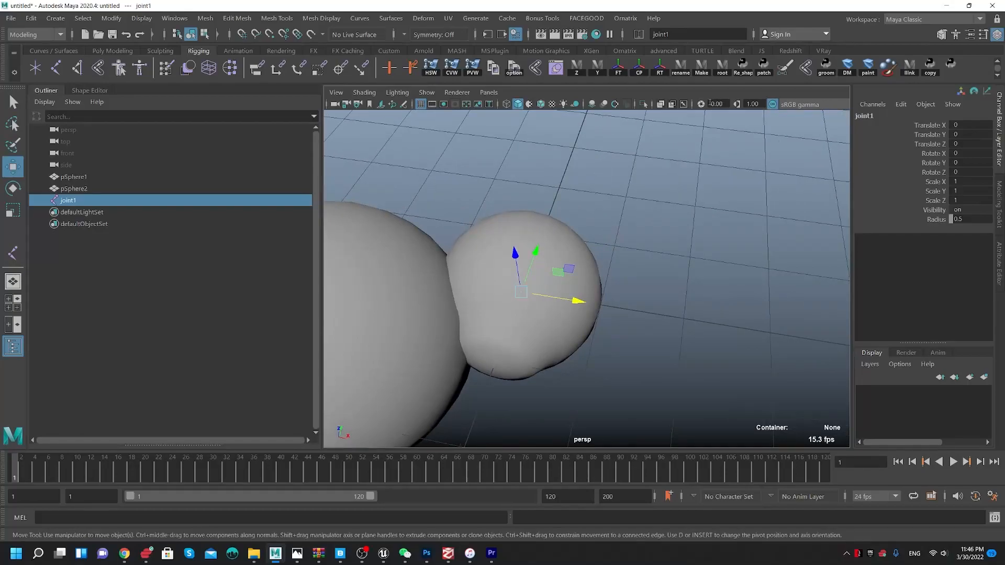
pyautogui.scroll(2, 682, 226)
# - Turn on the X-ray display of joints and bind the small sphere's skin to the joint
pyautogui.moveTo(636, 226); pyautogui.dragTo(570, 253)
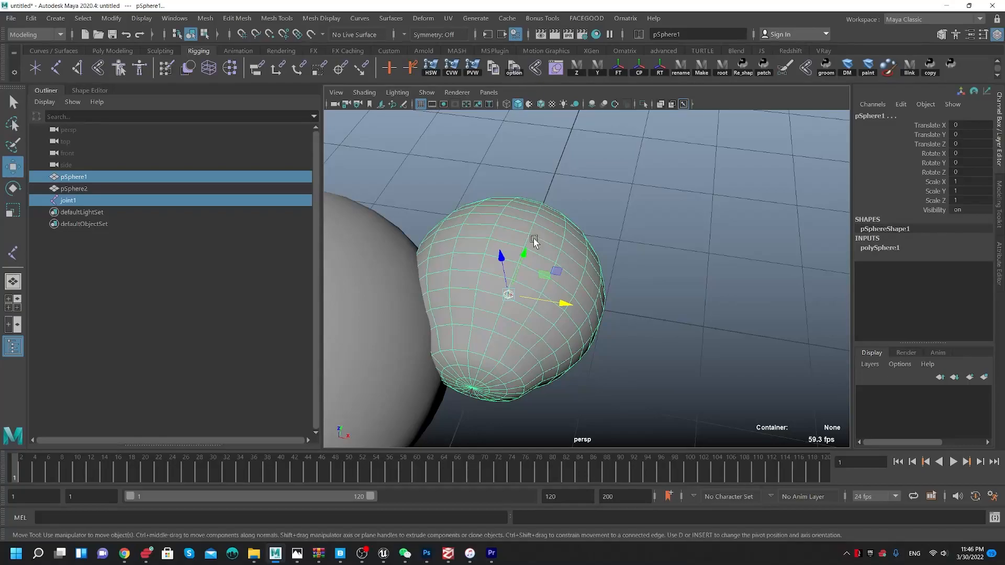
pyautogui.click(517, 216)
pyautogui.moveTo(648, 195); pyautogui.dragTo(482, 335)
pyautogui.keyDown('shift'); pyautogui.click(551, 245); pyautogui.keyUp('shift')
pyautogui.keyDown('alt'); pyautogui.moveTo(500, 242); pyautogui.dragTo(553, 228, button='middle'); pyautogui.keyUp('alt')
pyautogui.click(537, 68)
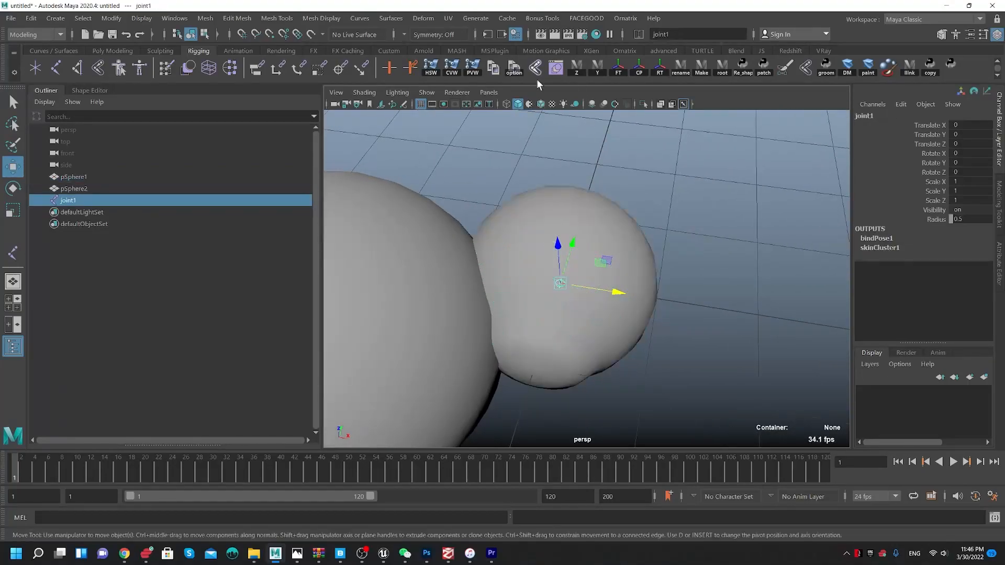
# - Try rotating the joint about -60° around Z to test the skin binding, and undo the rotation
pyautogui.scroll(-3, 543, 266)
pyautogui.press('e')
pyautogui.moveTo(611, 309); pyautogui.dragTo(578, 309)
pyautogui.hotkey('ctrl', 'z')
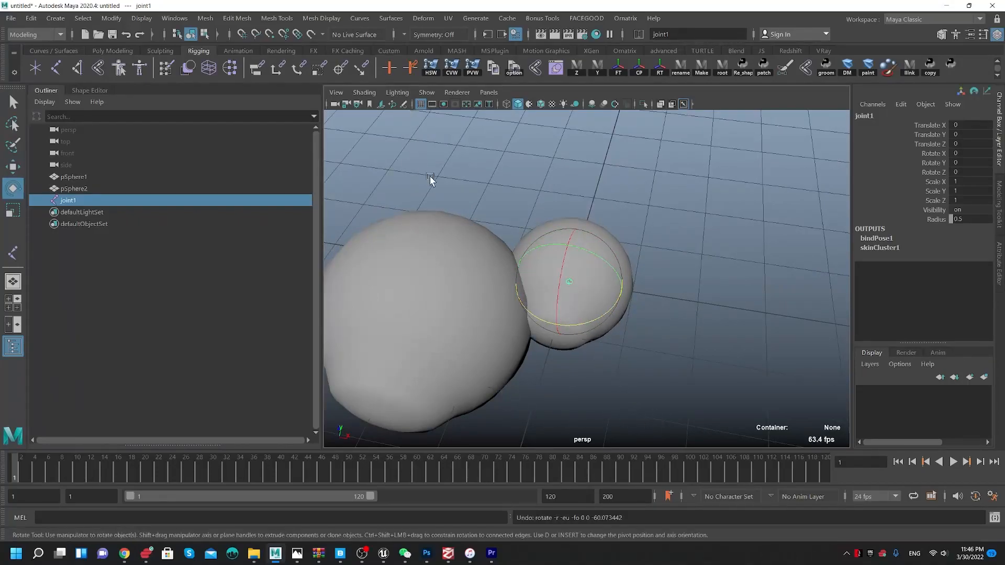
# - Add a blend shape to the small skinned sphere with the large sphere as its target
pyautogui.click(428, 283)
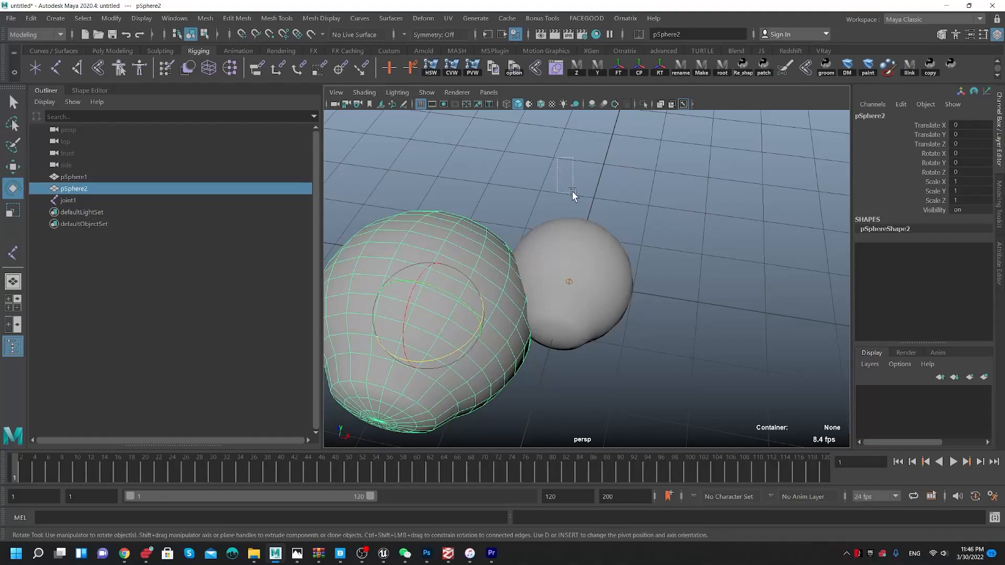
pyautogui.keyDown('shift'); pyautogui.moveTo(592, 240); pyautogui.dragTo(592, 242); pyautogui.keyUp('shift')
pyautogui.scroll(2, 543, 255)
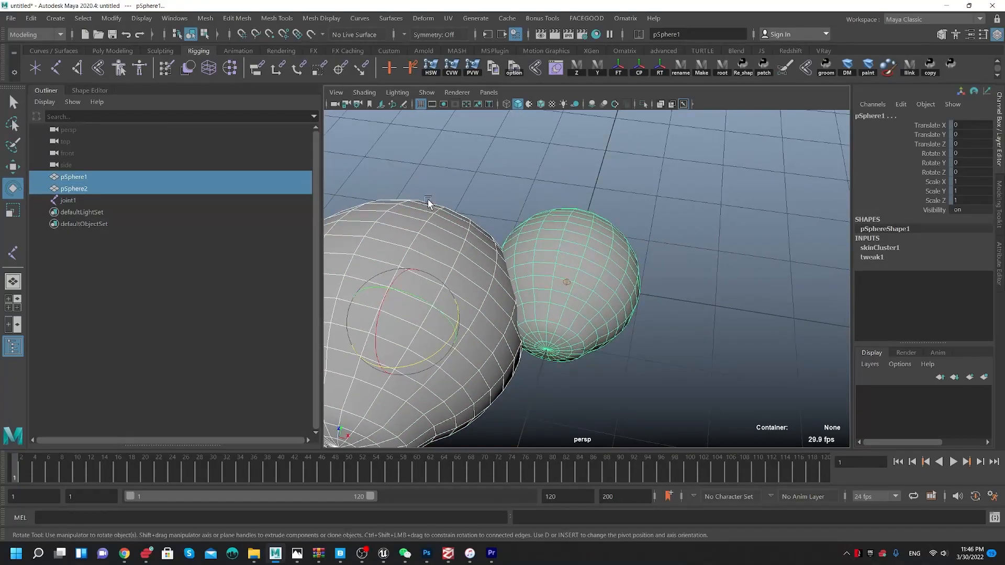
pyautogui.moveTo(573, 225); pyautogui.dragTo(611, 35, button='right')
pyautogui.click(594, 240)
# - Set the pSphere2 weight of the small sphere's head_shapes blend shape to 1
pyautogui.hotkey('ctrl', 'a')
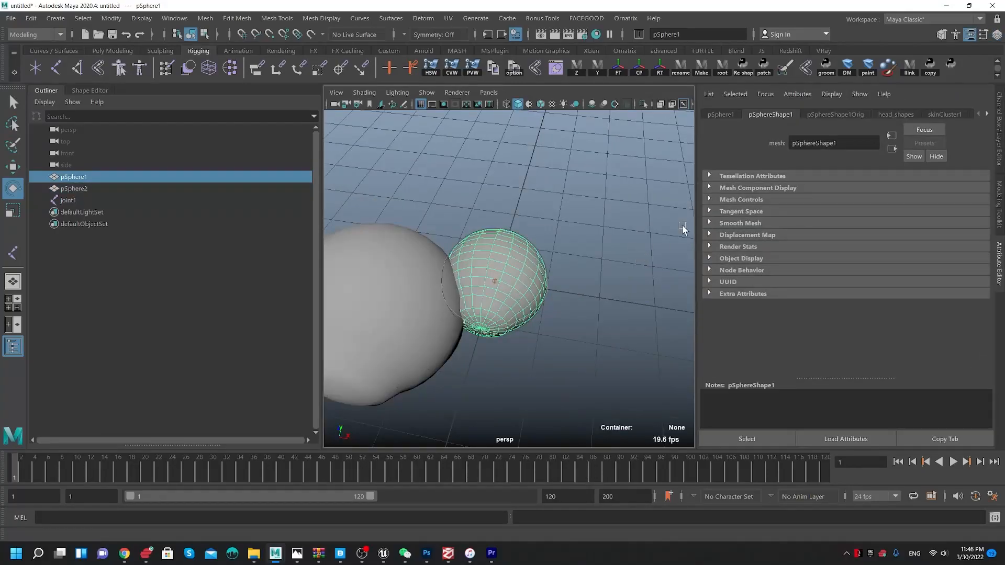
pyautogui.click(895, 114)
pyautogui.moveTo(849, 213); pyautogui.dragTo(892, 213)
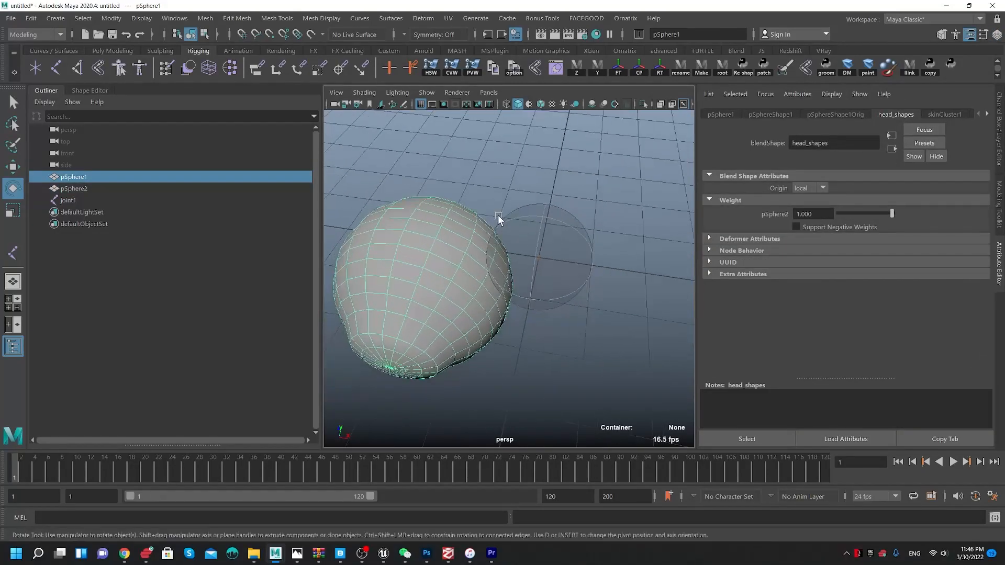
pyautogui.keyDown('alt'); pyautogui.moveTo(459, 287); pyautogui.dragTo(482, 293, button='middle'); pyautogui.keyUp('alt')
pyautogui.keyDown('alt'); pyautogui.moveTo(361, 283); pyautogui.dragTo(399, 284, button='right'); pyautogui.keyUp('alt')
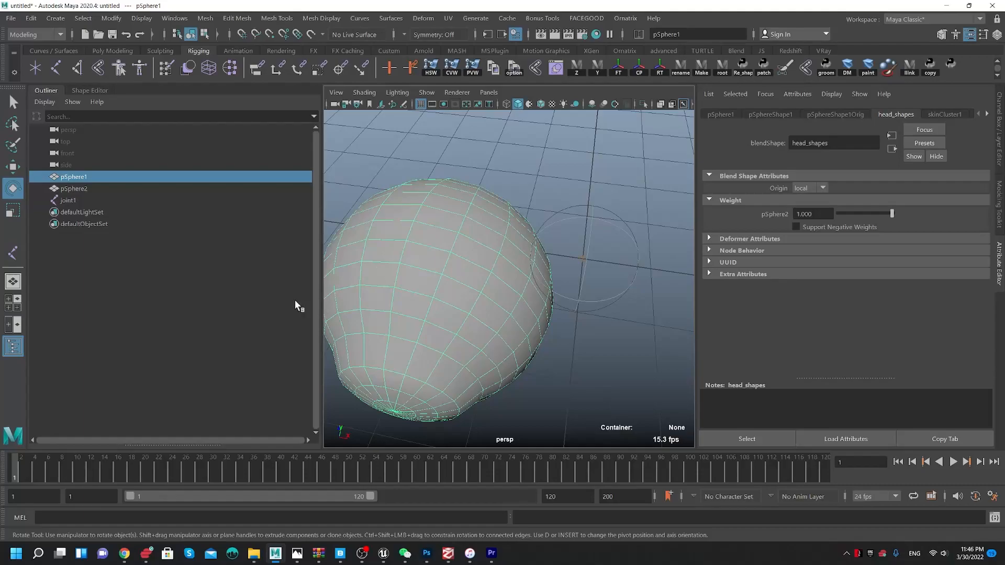
# - Hide the large sphere pSphere2
pyautogui.click(94, 189)
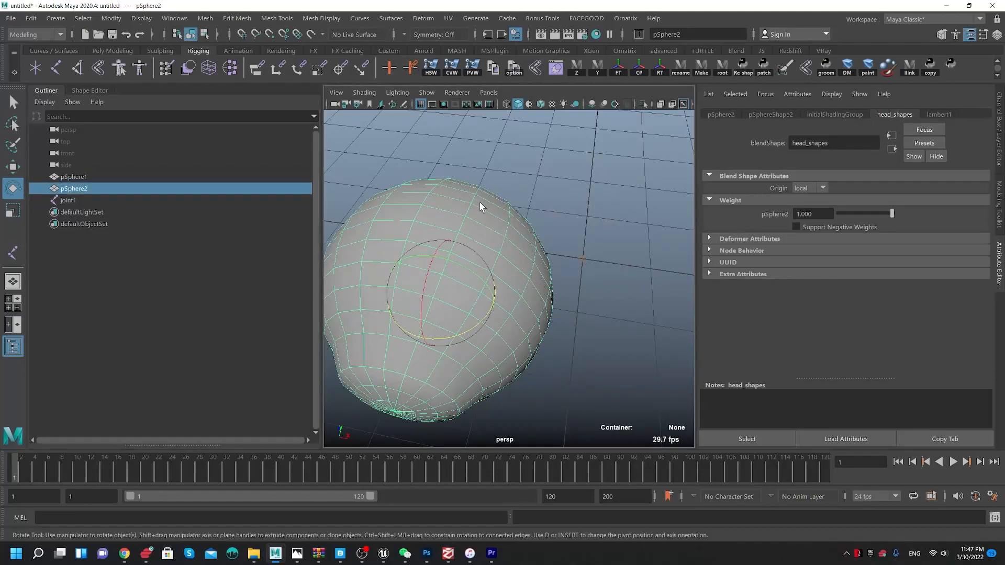
pyautogui.keyDown('alt'); pyautogui.moveTo(480, 203); pyautogui.dragTo(628, 204); pyautogui.keyUp('alt')
pyautogui.keyDown('alt'); pyautogui.moveTo(500, 183); pyautogui.dragTo(597, 279); pyautogui.keyUp('alt')
pyautogui.scroll(-2, 604, 300)
pyautogui.scroll(-1, 604, 299)
pyautogui.scroll(4, 473, 247)
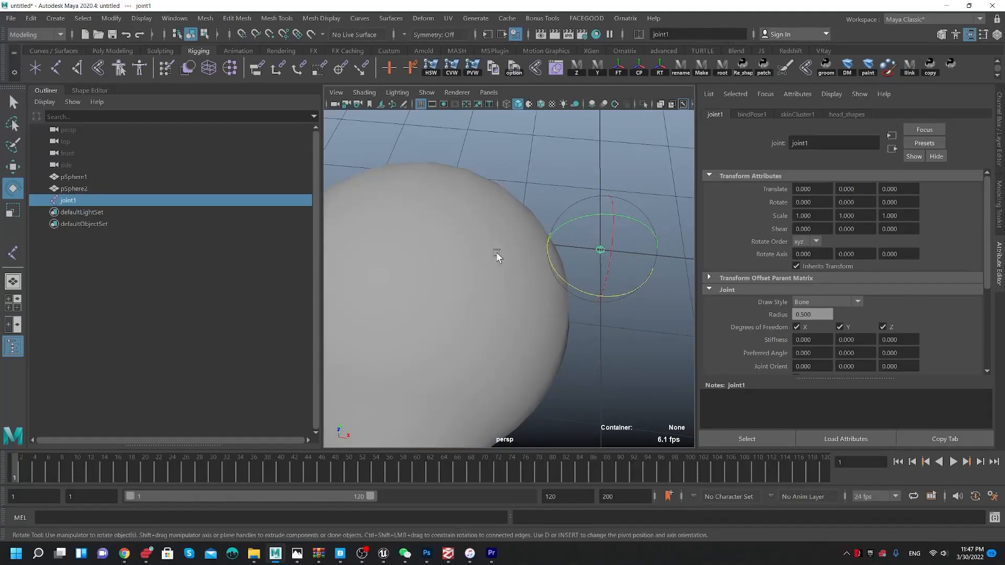
pyautogui.click(100, 186)
pyautogui.press('h')
pyautogui.keyDown('alt'); pyautogui.moveTo(433, 230); pyautogui.dragTo(435, 182); pyautogui.keyUp('alt')
# - Reorder the input operations of pSphere1 so the skin cluster sits above the head_shapes blend shape, and close the list
pyautogui.click(507, 214)
pyautogui.scroll(-3, 435, 181)
pyautogui.keyDown('alt'); pyautogui.moveTo(435, 181); pyautogui.dragTo(480, 208, button='middle'); pyautogui.keyUp('alt')
pyautogui.scroll(4, 475, 216)
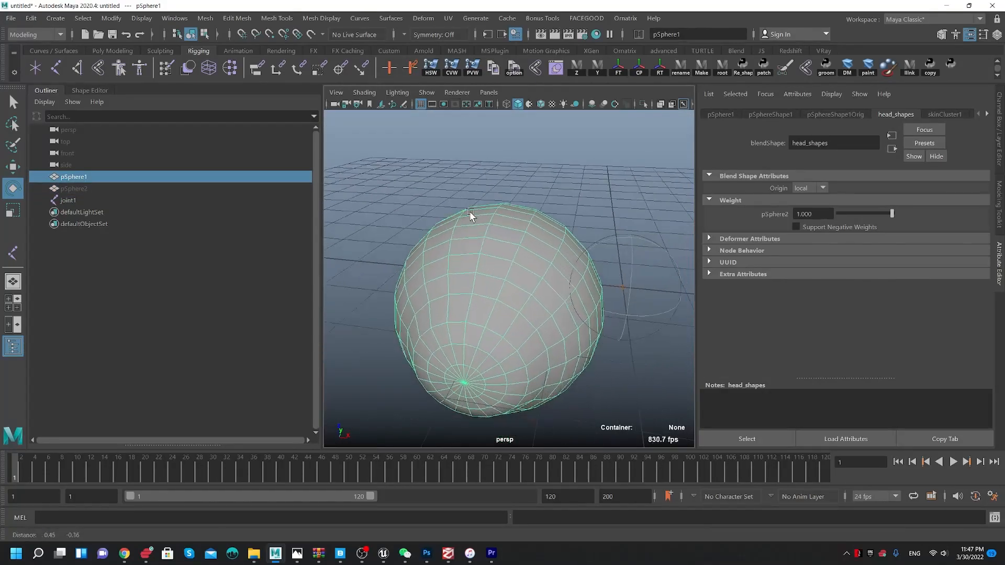
pyautogui.rightClick(526, 225)
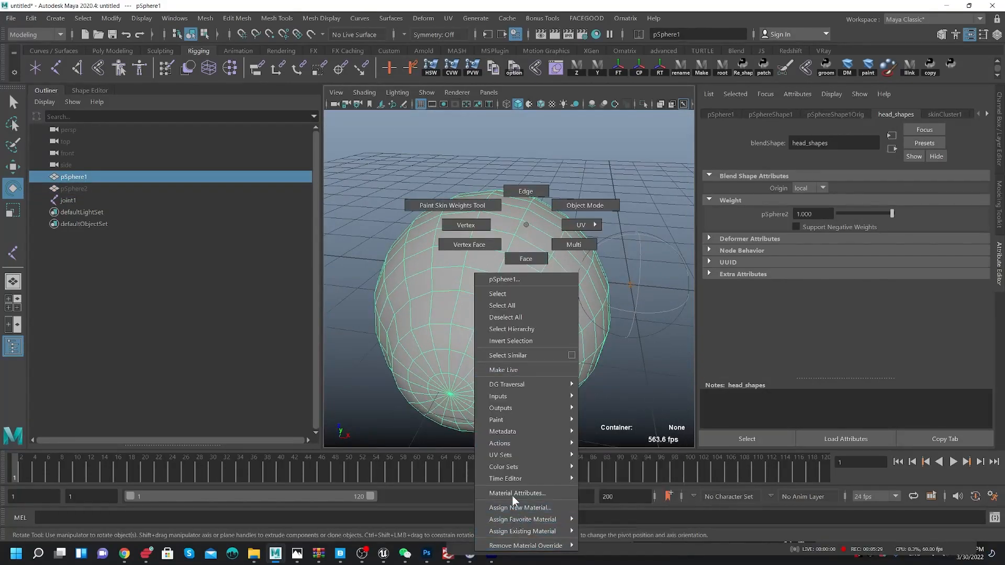
pyautogui.moveTo(522, 442)
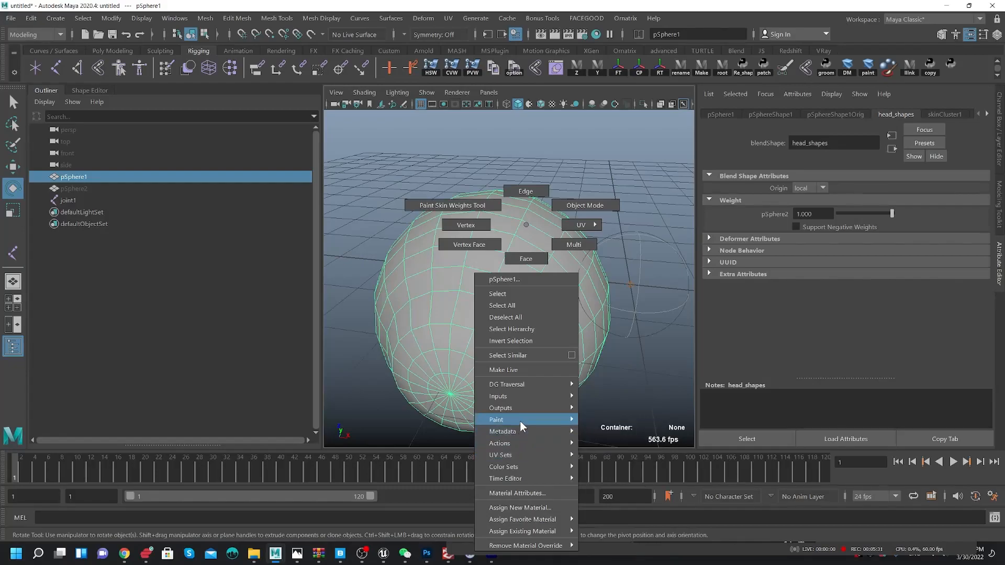
pyautogui.moveTo(552, 397)
pyautogui.click(619, 476)
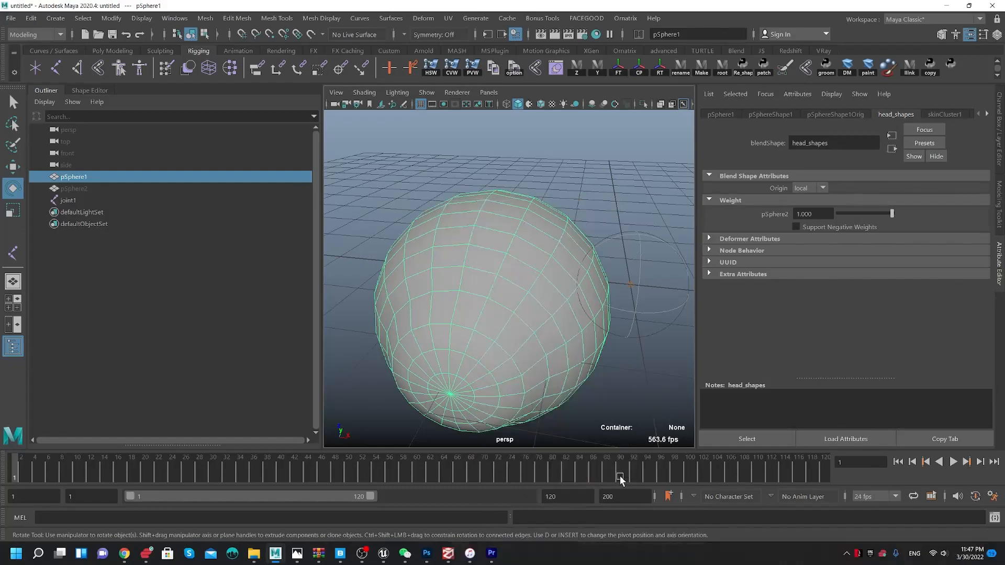
pyautogui.moveTo(726, 295); pyautogui.dragTo(741, 308, button='middle')
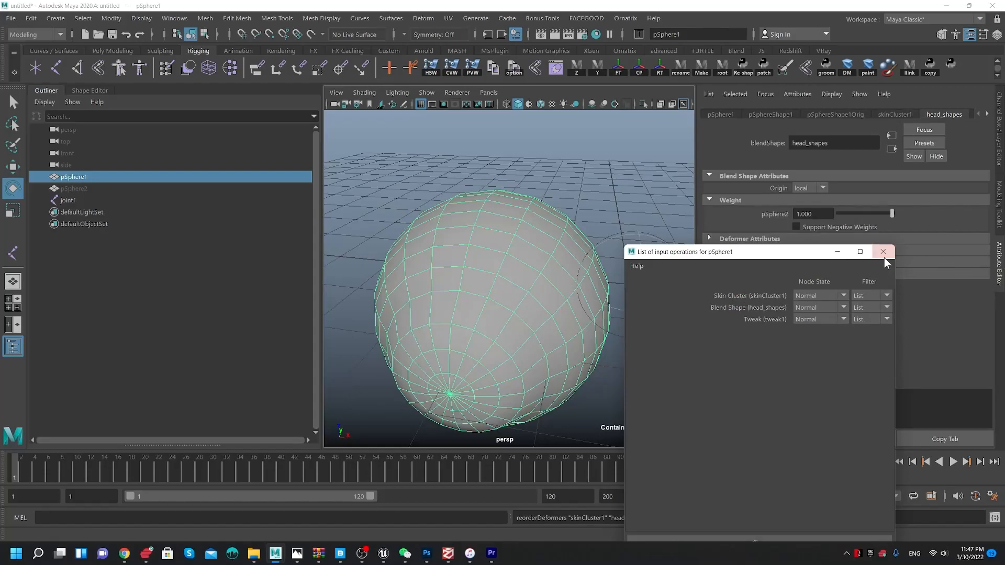
pyautogui.click(883, 253)
# - Try rotating the joint, including about 20° around Z, to test the new deformation order, and undo each rotation
pyautogui.scroll(-4, 534, 277)
pyautogui.keyDown('alt'); pyautogui.moveTo(516, 264); pyautogui.dragTo(461, 273, button='middle'); pyautogui.keyUp('alt')
pyautogui.keyDown('alt'); pyautogui.moveTo(462, 274); pyautogui.dragTo(595, 281, button='right'); pyautogui.keyUp('alt')
pyautogui.press('q')
pyautogui.moveTo(581, 242); pyautogui.dragTo(542, 323)
pyautogui.click(96, 188)
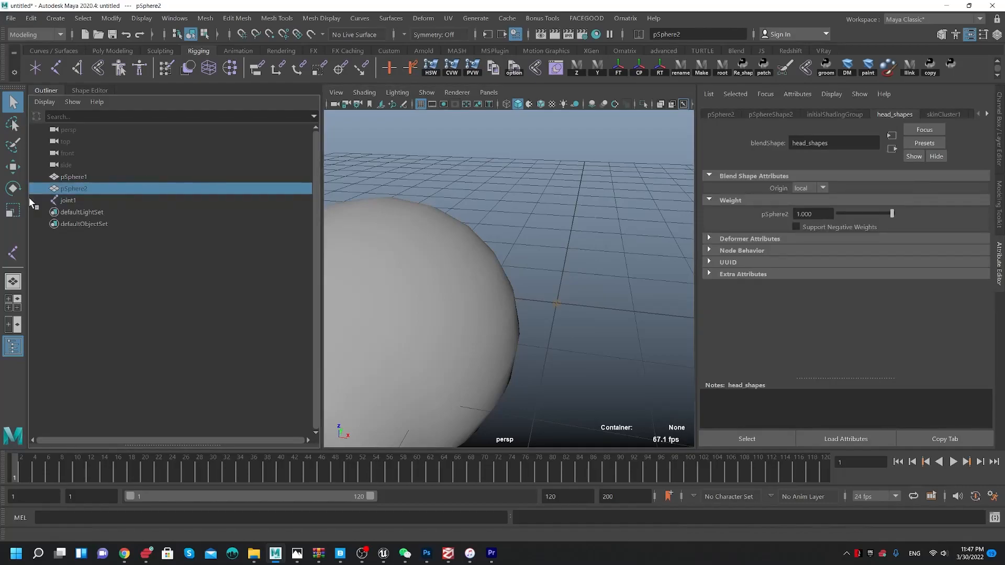
pyautogui.press('f')
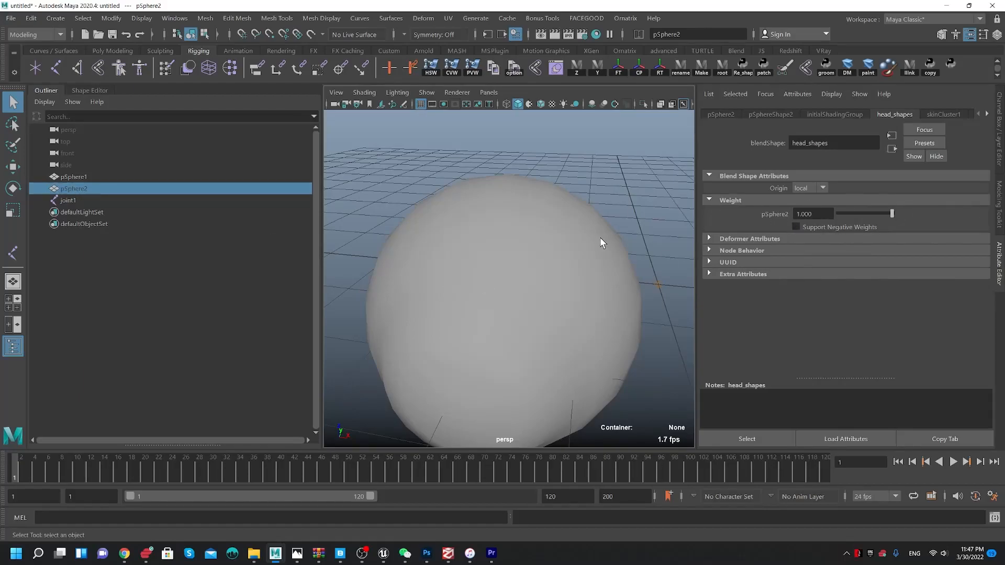
pyautogui.keyDown('alt'); pyautogui.moveTo(601, 238); pyautogui.dragTo(504, 254, button='middle'); pyautogui.keyUp('alt')
pyautogui.moveTo(559, 275); pyautogui.dragTo(595, 321)
pyautogui.keyDown('alt'); pyautogui.moveTo(594, 321); pyautogui.dragTo(566, 322, button='right'); pyautogui.keyUp('alt')
pyautogui.press('e')
pyautogui.moveTo(579, 320); pyautogui.dragTo(561, 339)
pyautogui.hotkey('ctrl', 'z')
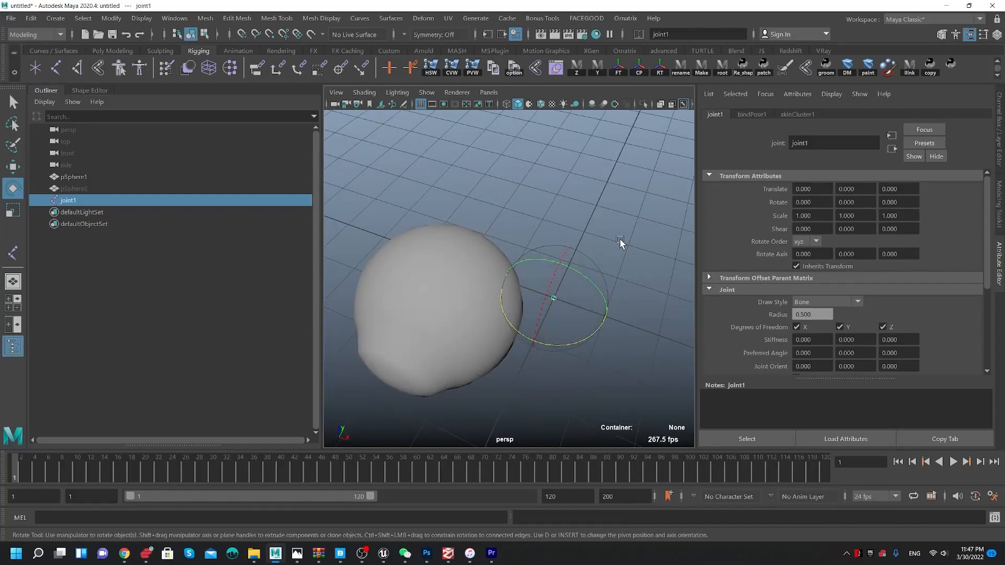
pyautogui.scroll(3, 475, 316)
pyautogui.keyDown('alt'); pyautogui.moveTo(509, 300); pyautogui.dragTo(545, 278, button='middle'); pyautogui.keyUp('alt')
pyautogui.moveTo(641, 328)
pyautogui.mouseDown()
pyautogui.moveTo(489, 317)
pyautogui.moveTo(645, 327)
pyautogui.mouseUp()
pyautogui.hotkey('ctrl', 'z')
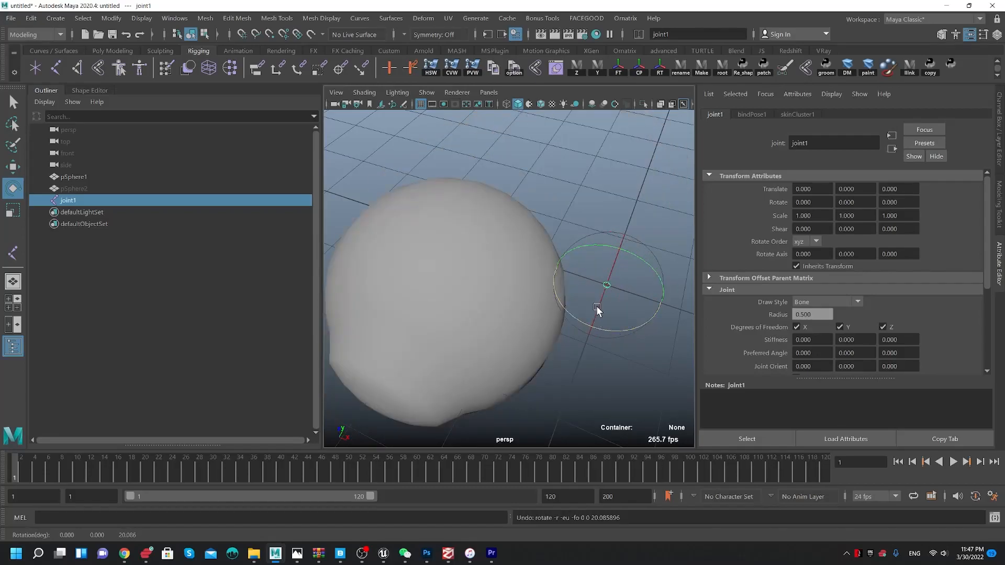
pyautogui.scroll(-5, 597, 314)
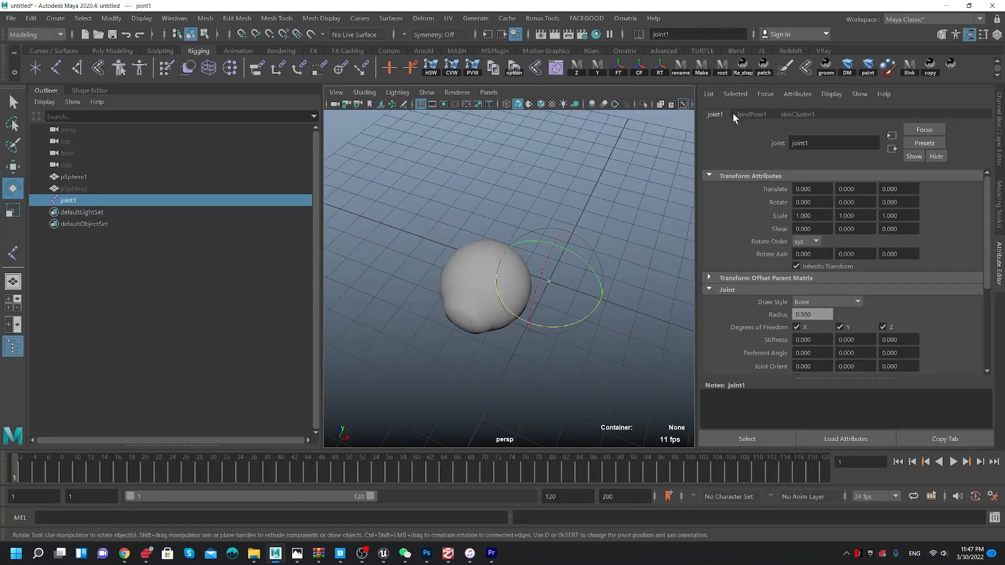
# - Delete the head_shapes blend shape node from pSphere1
pyautogui.click(750, 115)
pyautogui.moveTo(251, 224); pyautogui.dragTo(157, 200)
pyautogui.click(93, 175)
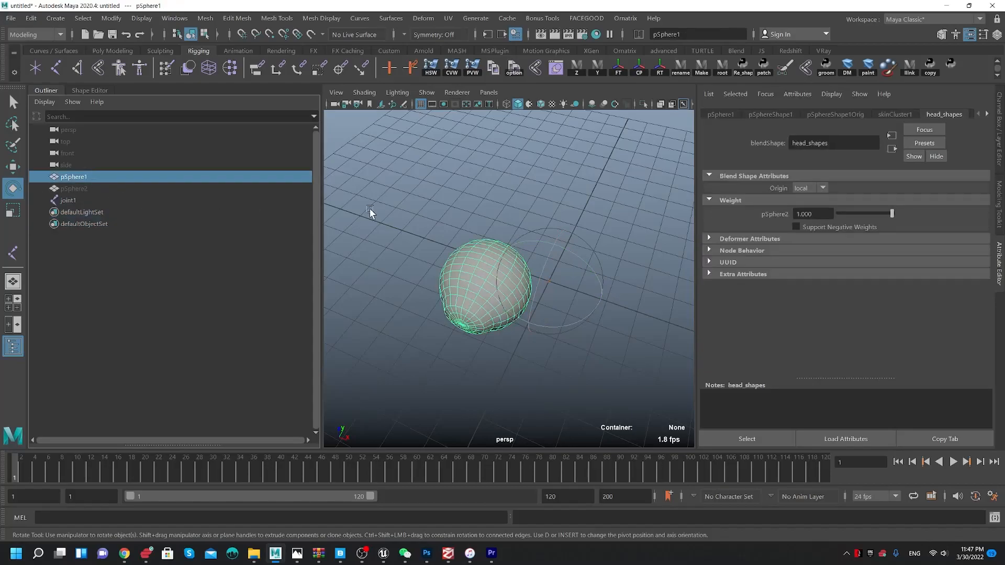
pyautogui.scroll(2, 502, 262)
pyautogui.click(746, 443)
pyautogui.press('Delete')
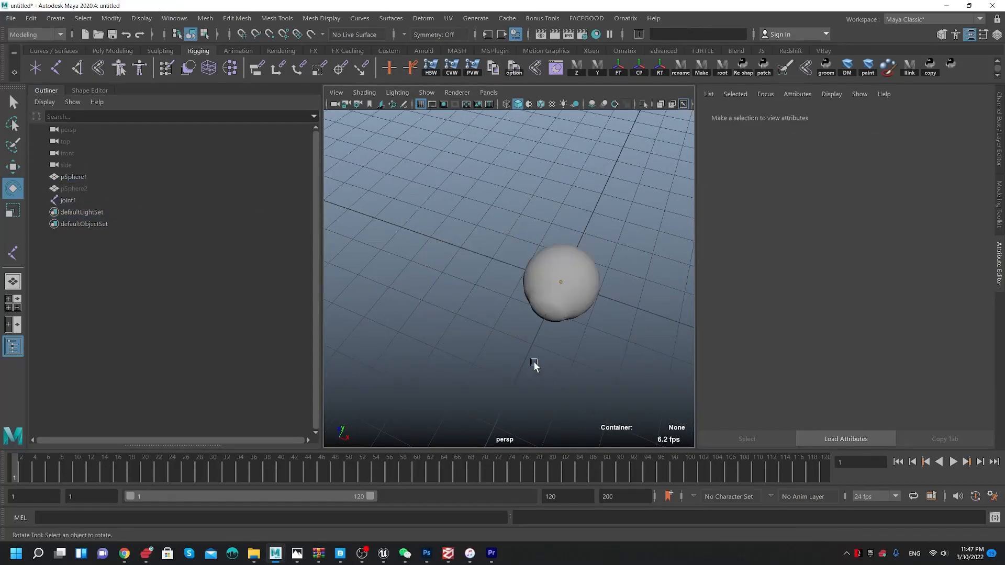
# - Unhide the large sphere pSphere2 and display its transform channels instead of the node attributes
pyautogui.scroll(3, 536, 372)
pyautogui.click(74, 188)
pyautogui.hotkey('shift', 'h')
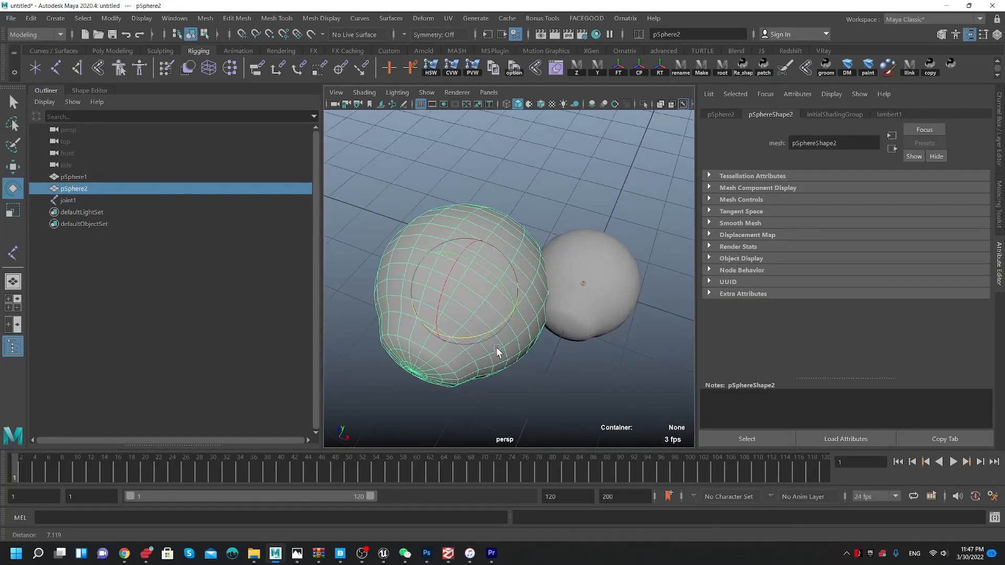
pyautogui.scroll(3, 523, 343)
pyautogui.press('q')
pyautogui.click(999, 138)
pyautogui.keyDown('alt'); pyautogui.moveTo(667, 272); pyautogui.dragTo(492, 225, button='right'); pyautogui.keyUp('alt')
pyautogui.keyDown('alt'); pyautogui.moveTo(492, 225); pyautogui.dragTo(539, 230); pyautogui.keyUp('alt')
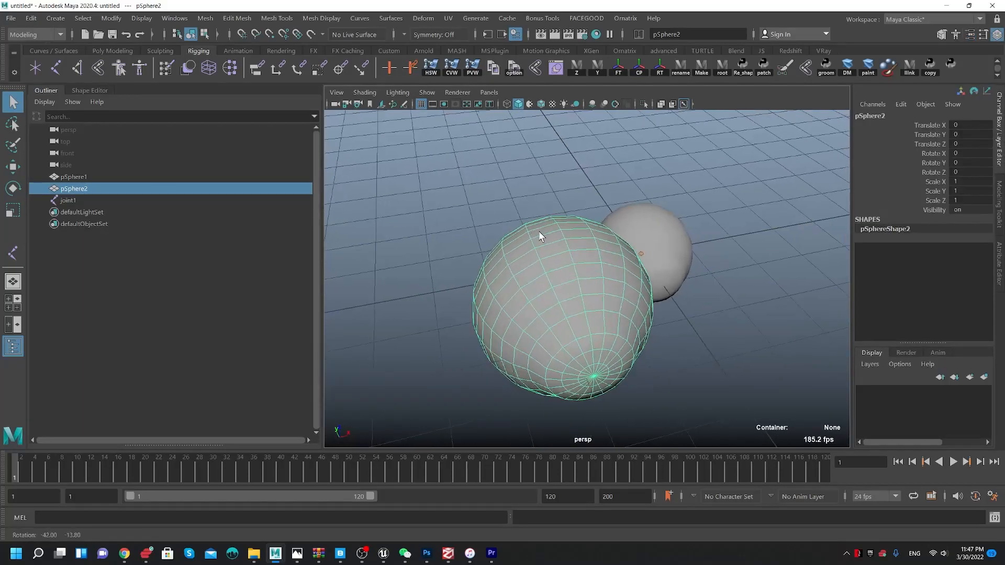
pyautogui.keyDown('alt'); pyautogui.moveTo(539, 231); pyautogui.dragTo(642, 312, button='right'); pyautogui.keyUp('alt')
pyautogui.keyDown('alt'); pyautogui.moveTo(643, 312); pyautogui.dragTo(621, 331, button='middle'); pyautogui.keyUp('alt')
pyautogui.keyDown('alt'); pyautogui.moveTo(621, 330); pyautogui.dragTo(617, 276); pyautogui.keyUp('alt')
# - Rename the small skinned sphere as eye1 and the large sphere as new_eye
pyautogui.click(618, 277)
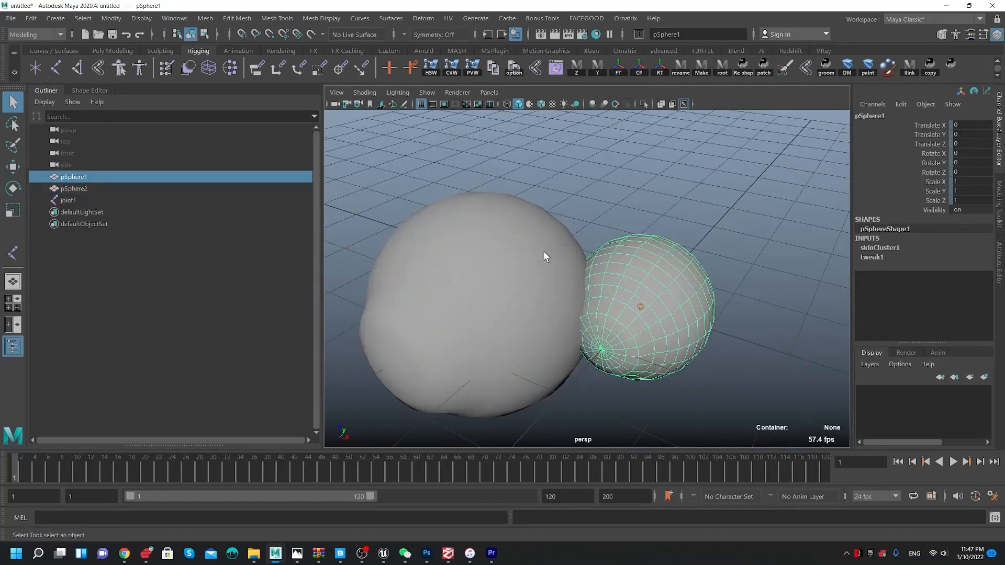
pyautogui.doubleClick(87, 179)
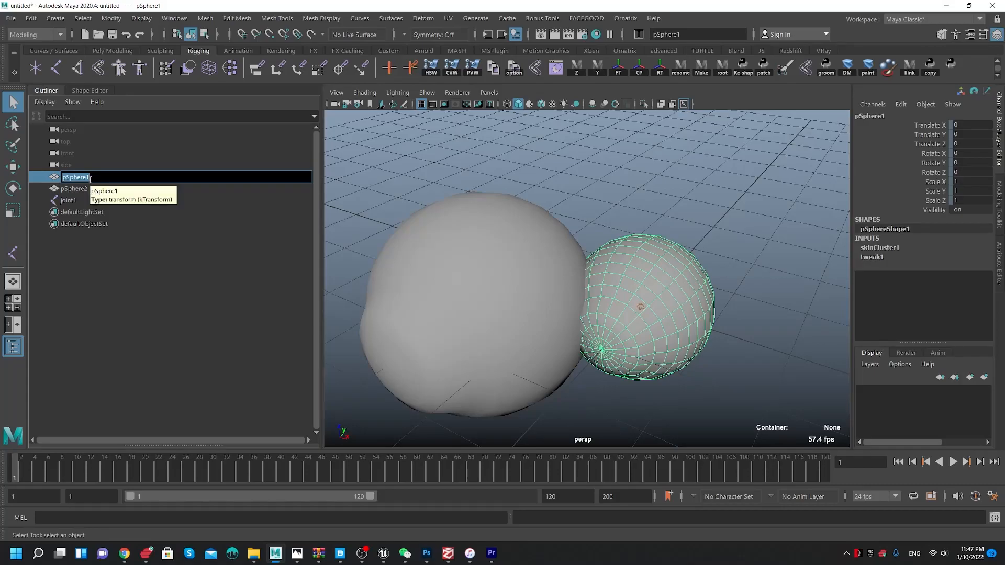
pyautogui.write('eye1')
pyautogui.press('Return')
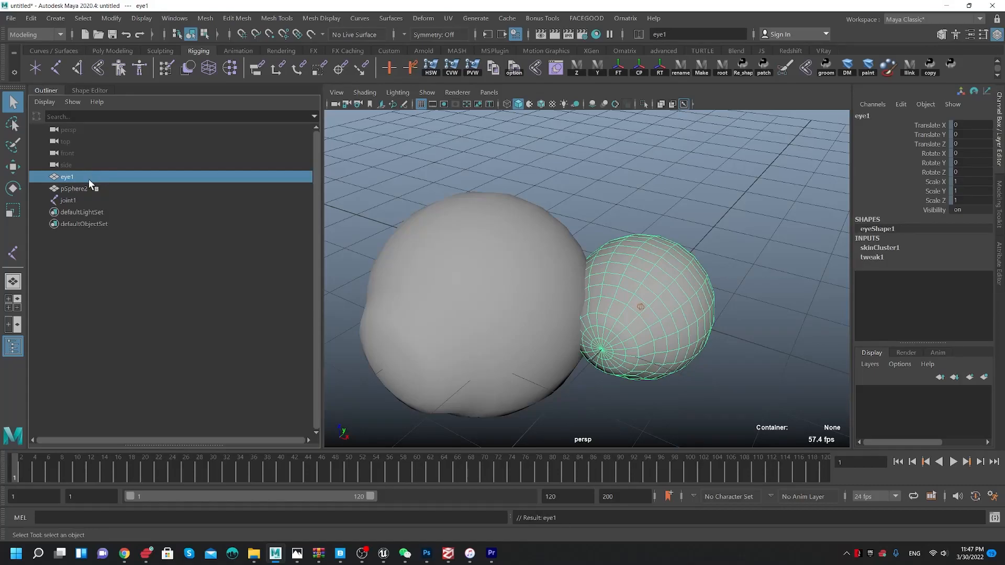
pyautogui.doubleClick(88, 186)
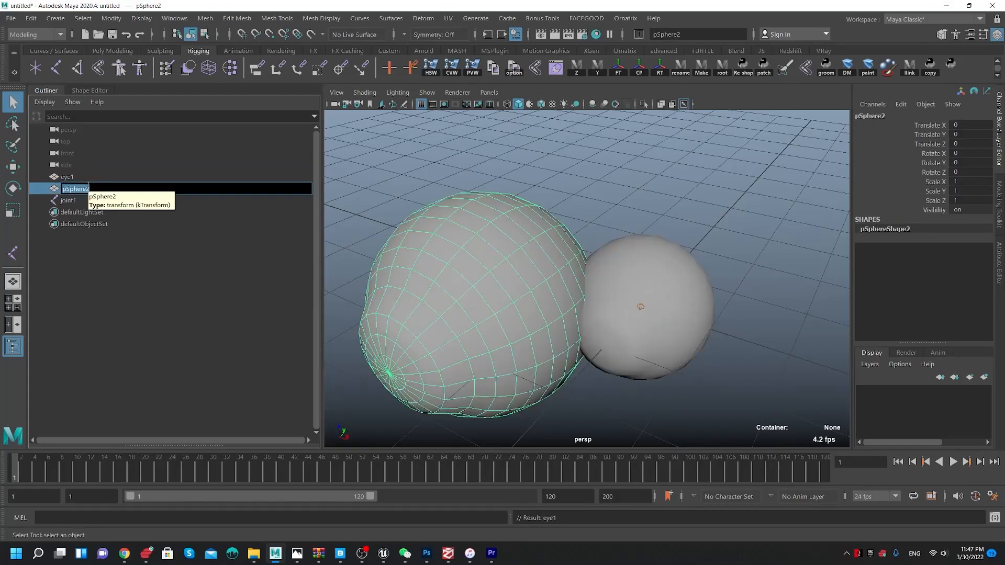
pyautogui.write('new_eye')
pyautogui.press('Return')
# - Duplicate the eye1 sphere in place
pyautogui.click(121, 176)
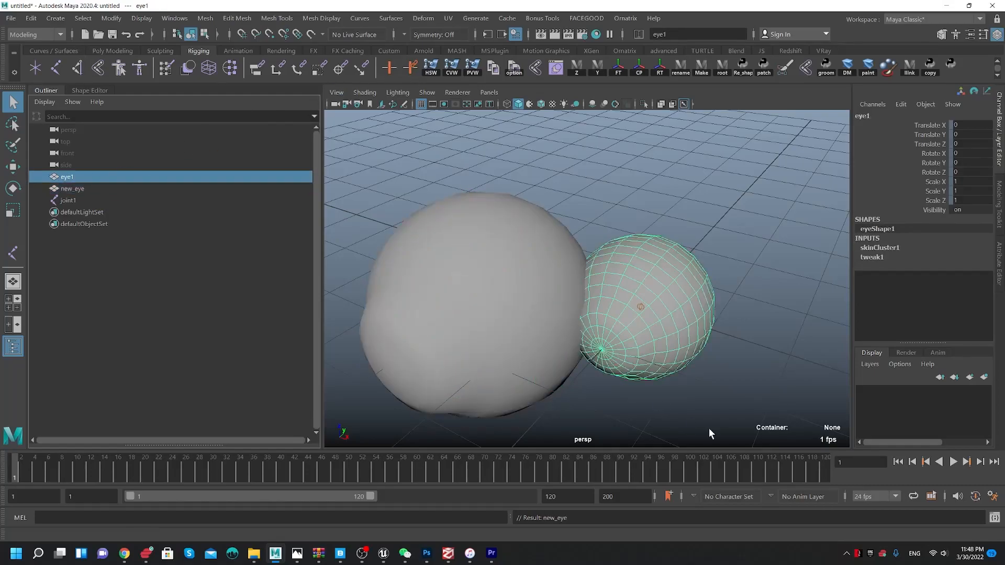
pyautogui.scroll(3, 701, 340)
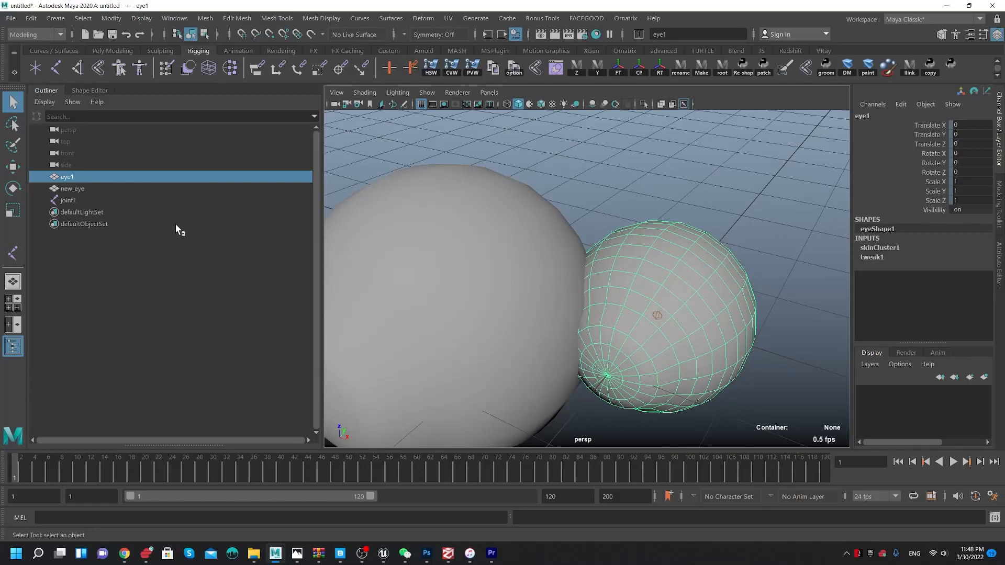
pyautogui.hotkey('ctrl', 'd')
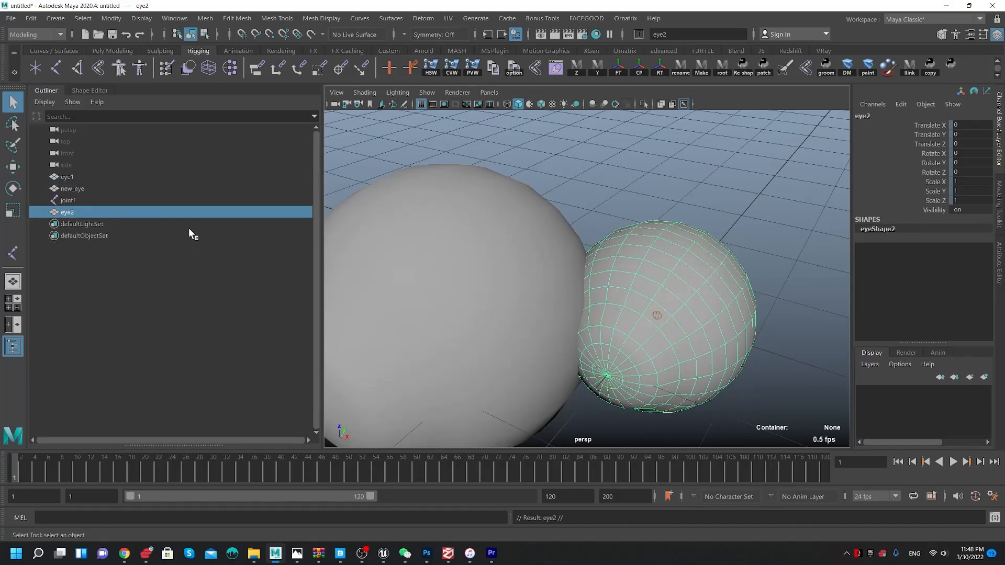
pyautogui.keyDown('alt'); pyautogui.moveTo(375, 297); pyautogui.dragTo(378, 268, button='middle'); pyautogui.keyUp('alt')
# - Create a blend shape on new_eye with eye1 and eye2 as its targets
pyautogui.click(121, 177)
pyautogui.keyDown('ctrl'); pyautogui.click(78, 211); pyautogui.keyUp('ctrl')
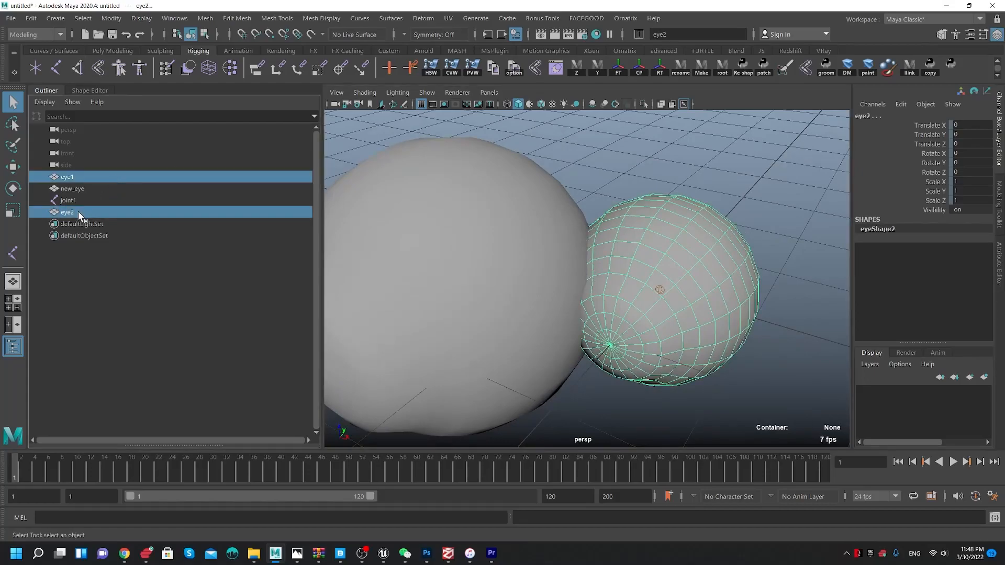
pyautogui.keyDown('ctrl'); pyautogui.click(84, 189); pyautogui.keyUp('ctrl')
pyautogui.keyDown('alt'); pyautogui.moveTo(382, 261); pyautogui.dragTo(486, 251, button='middle'); pyautogui.keyUp('alt')
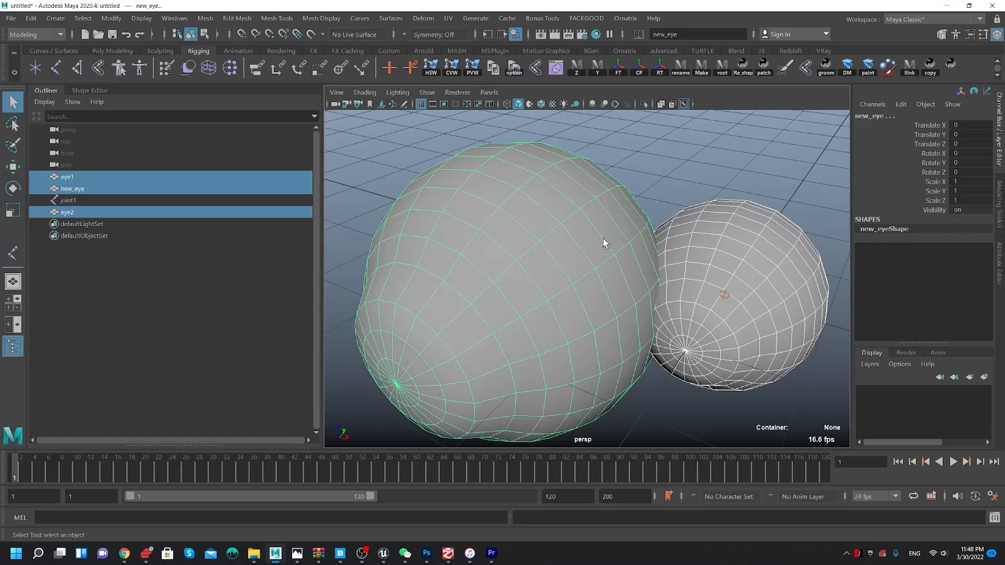
pyautogui.keyDown('alt'); pyautogui.moveTo(603, 249); pyautogui.dragTo(610, 249); pyautogui.keyUp('alt')
pyautogui.press('space')
pyautogui.click(542, 255)
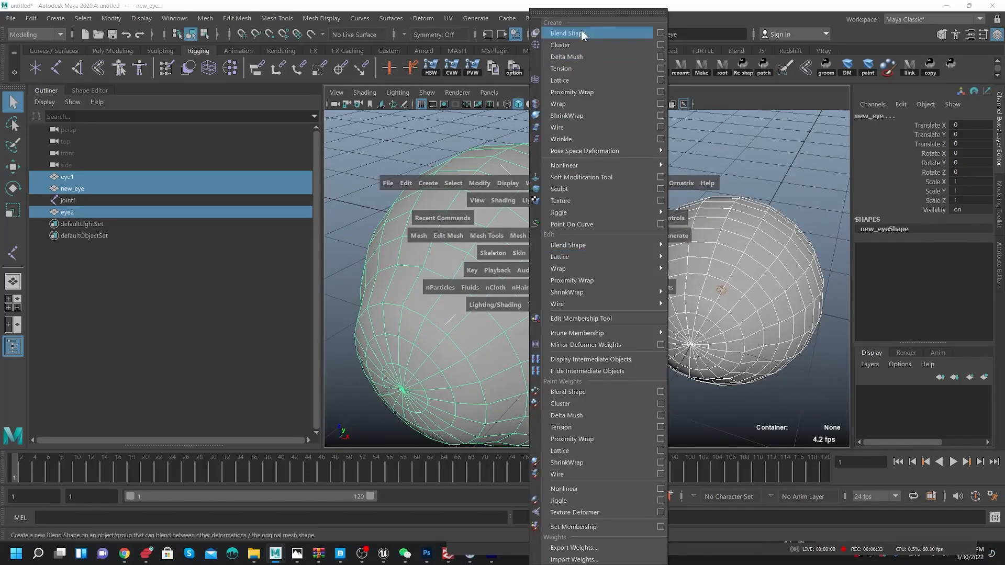
pyautogui.click(581, 32)
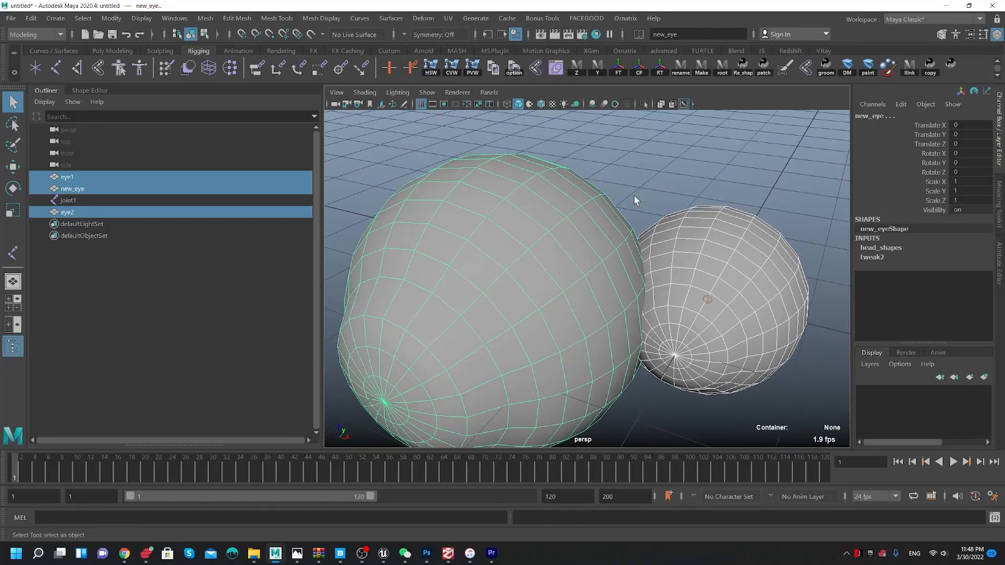
# - Set the head_shapes weights on new_eye to 1 for eye1 and -1 for eye2
pyautogui.click(873, 248)
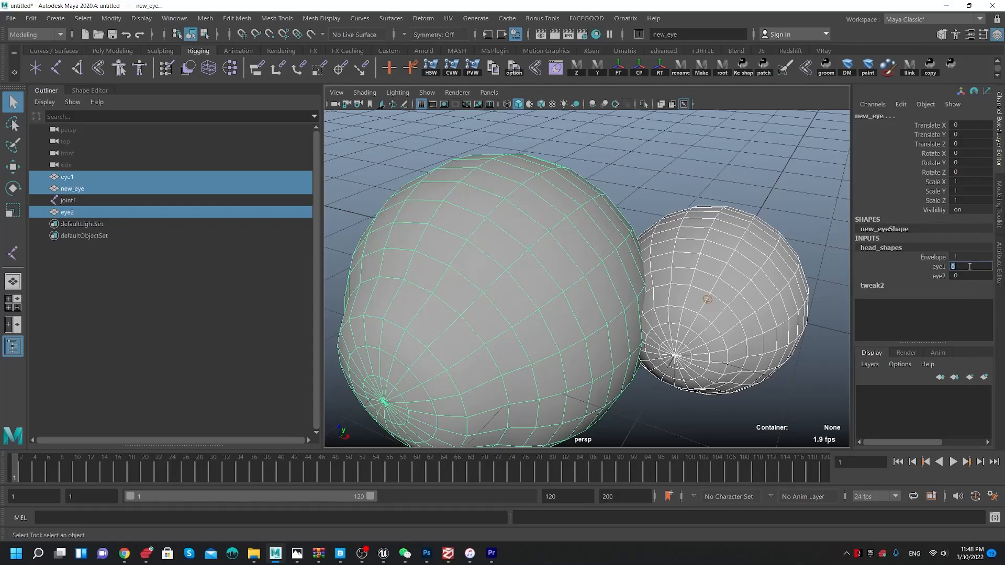
pyautogui.press('Return')
pyautogui.doubleClick(952, 275)
pyautogui.write('-1')
pyautogui.press('Return')
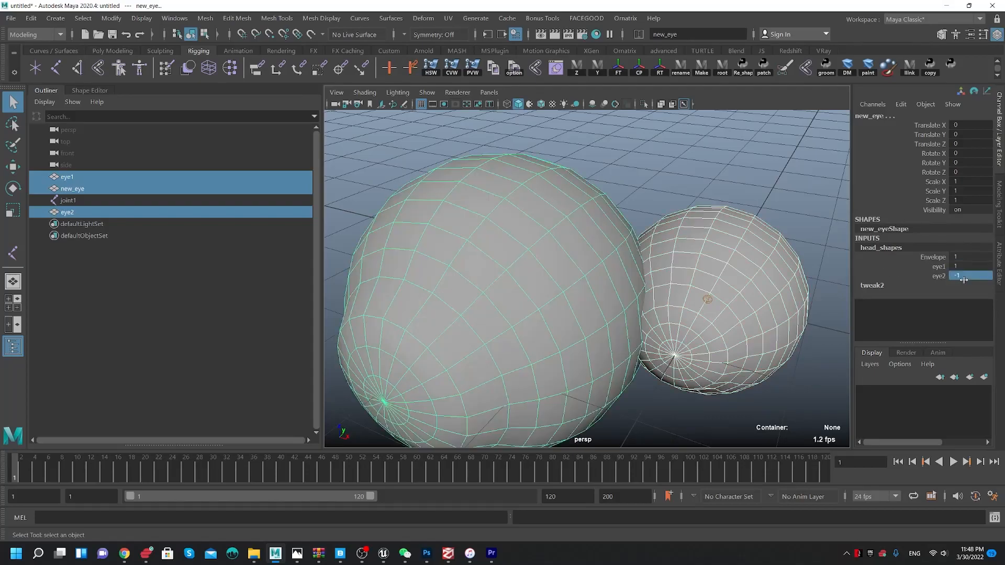
# - Try rotating the joint, including about -114° around Z, to test how new_eye deforms, and undo each rotation
pyautogui.keyDown('alt'); pyautogui.moveTo(711, 299); pyautogui.dragTo(657, 262, button='middle'); pyautogui.keyUp('alt')
pyautogui.moveTo(690, 287); pyautogui.dragTo(690, 289)
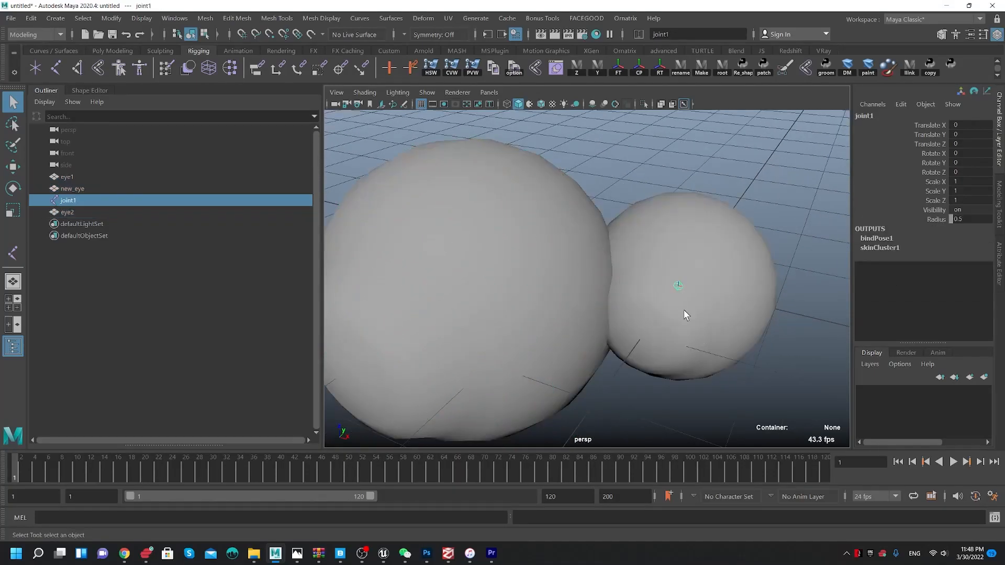
pyautogui.keyDown('alt'); pyautogui.moveTo(680, 306); pyautogui.dragTo(677, 318, button='right'); pyautogui.keyUp('alt')
pyautogui.press('e')
pyautogui.keyDown('alt'); pyautogui.moveTo(677, 318); pyautogui.dragTo(662, 311); pyautogui.keyUp('alt')
pyautogui.keyDown('alt'); pyautogui.moveTo(662, 311); pyautogui.dragTo(685, 341, button='right'); pyautogui.keyUp('alt')
pyautogui.moveTo(690, 288); pyautogui.dragTo(561, 307)
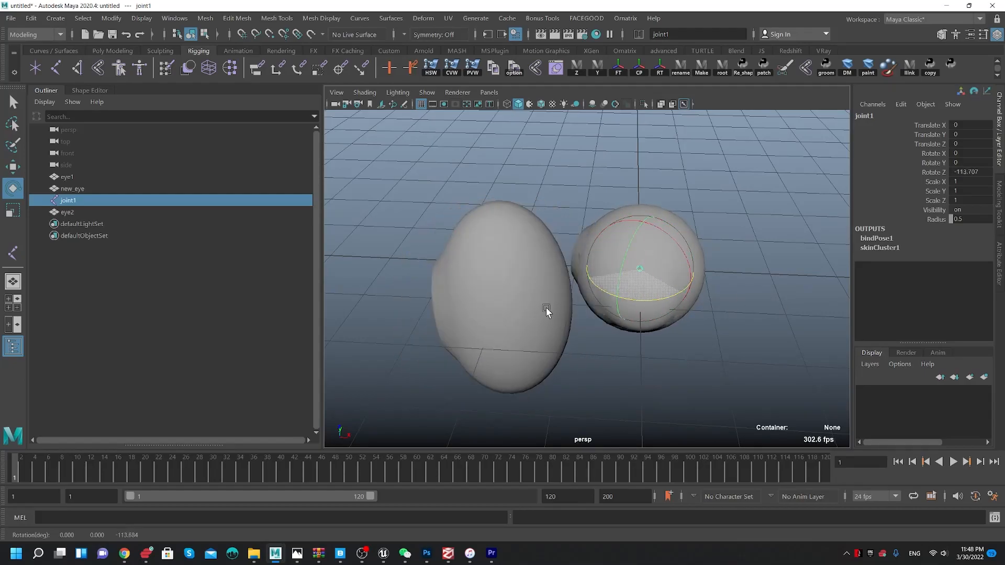
pyautogui.hotkey('ctrl', 'z')
pyautogui.keyDown('alt'); pyautogui.moveTo(650, 312); pyautogui.dragTo(578, 317); pyautogui.keyUp('alt')
pyautogui.hotkey('ctrl', 'z')
pyautogui.keyDown('alt'); pyautogui.moveTo(494, 307); pyautogui.dragTo(475, 296); pyautogui.keyUp('alt')
pyautogui.keyDown('alt'); pyautogui.moveTo(476, 296); pyautogui.dragTo(578, 342, button='right'); pyautogui.keyUp('alt')
pyautogui.moveTo(633, 314); pyautogui.dragTo(484, 204)
pyautogui.hotkey('ctrl', 'z')
pyautogui.scroll(-3, 730, 342)
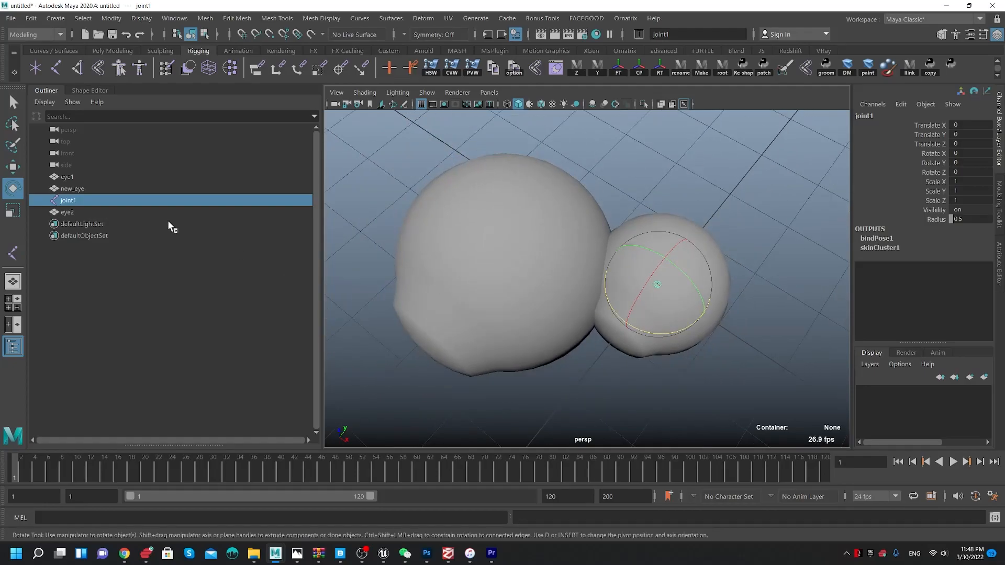
# - Select new_eye and toggle its visibility off and on again
pyautogui.click(77, 190)
pyautogui.keyDown('alt'); pyautogui.moveTo(501, 266); pyautogui.dragTo(490, 282, button='middle'); pyautogui.keyUp('alt')
pyautogui.keyDown('alt'); pyautogui.moveTo(489, 210); pyautogui.dragTo(496, 247, button='right'); pyautogui.keyUp('alt')
pyautogui.keyDown('alt'); pyautogui.moveTo(495, 246); pyautogui.dragTo(511, 243); pyautogui.keyUp('alt')
pyautogui.keyDown('alt'); pyautogui.moveTo(512, 243); pyautogui.dragTo(579, 339, button='right'); pyautogui.keyUp('alt')
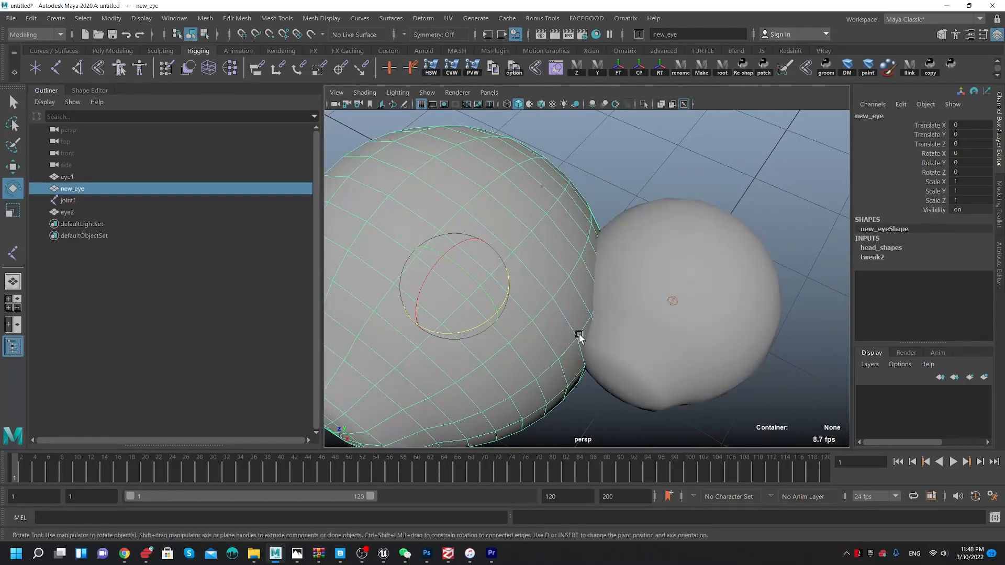
pyautogui.keyDown('alt'); pyautogui.moveTo(594, 335); pyautogui.dragTo(618, 309, button='middle'); pyautogui.keyUp('alt')
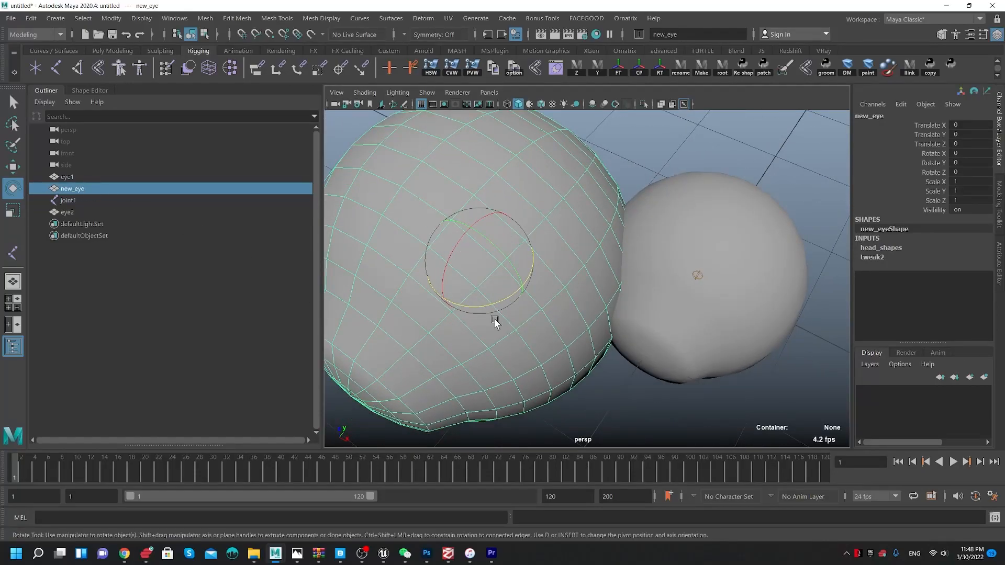
pyautogui.press('h')
pyautogui.press('h')
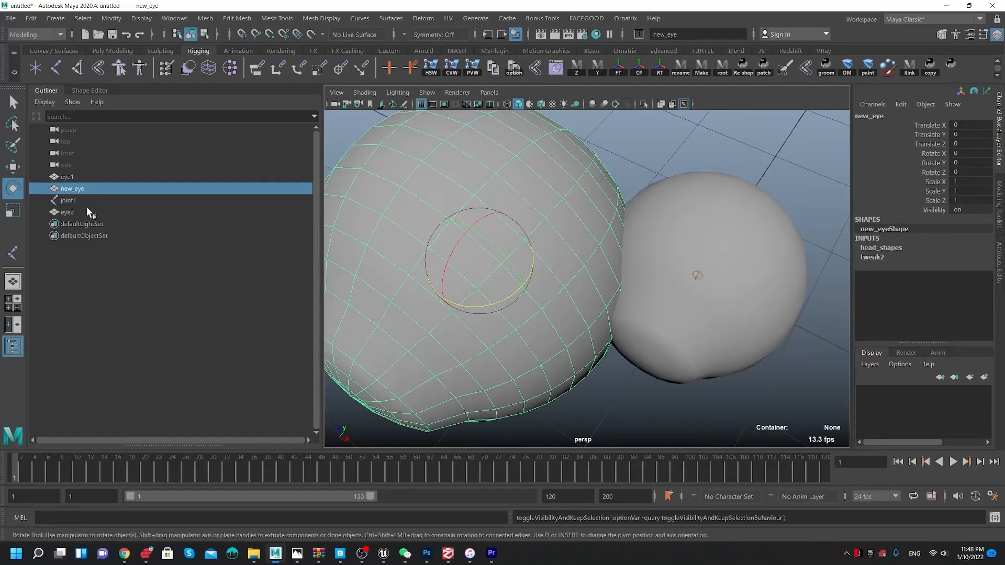
# - Hide eye2 and rotate the joint to test how new_eye deforms
pyautogui.click(67, 212)
pyautogui.press('h')
pyautogui.press('q')
pyautogui.click(697, 274)
pyautogui.press('e')
pyautogui.keyDown('alt'); pyautogui.moveTo(753, 357); pyautogui.dragTo(706, 316, button='right'); pyautogui.keyUp('alt')
pyautogui.moveTo(638, 314); pyautogui.dragTo(550, 337)
pyautogui.keyDown('alt'); pyautogui.moveTo(549, 336); pyautogui.dragTo(562, 242, button='right'); pyautogui.keyUp('alt')
# - Delete new_eye from the eye test scene and close the untitled scene without saving it
pyautogui.click(562, 242)
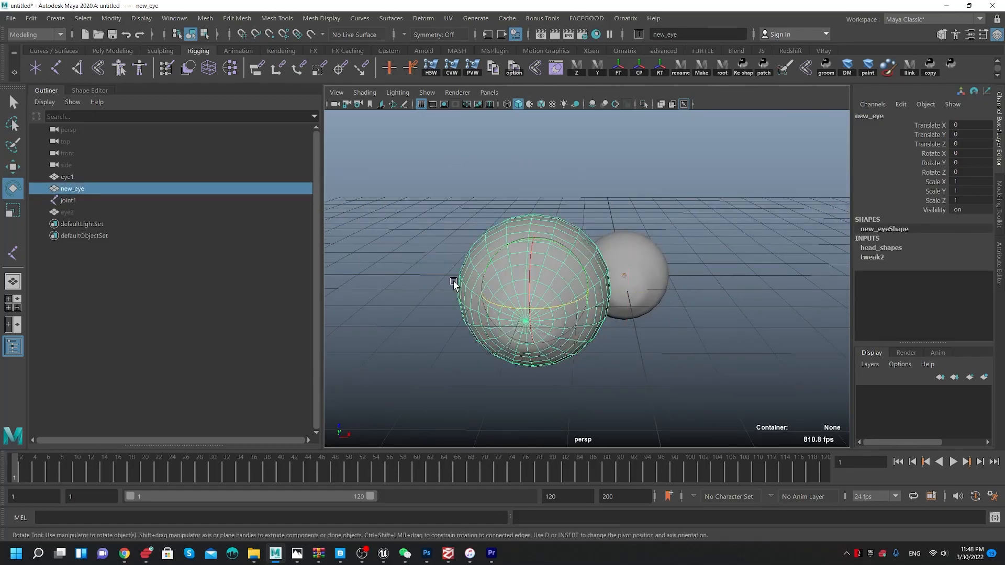
pyautogui.keyDown('alt'); pyautogui.moveTo(632, 242); pyautogui.dragTo(598, 313, button='right'); pyautogui.keyUp('alt')
pyautogui.press('Delete')
pyautogui.keyDown('alt'); pyautogui.moveTo(651, 218); pyautogui.dragTo(601, 233, button='middle'); pyautogui.keyUp('alt')
pyautogui.click(560, 272)
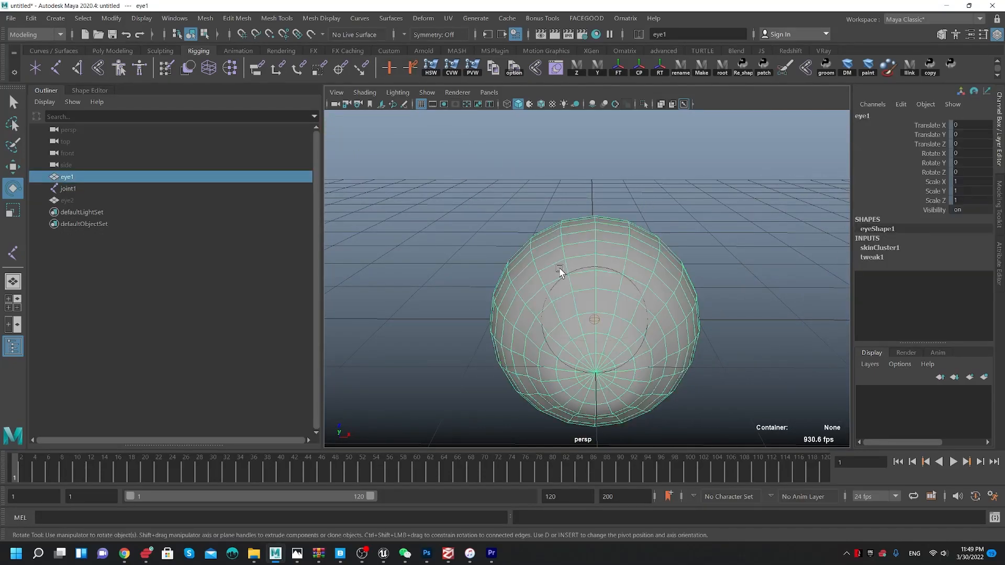
pyautogui.click(992, 5)
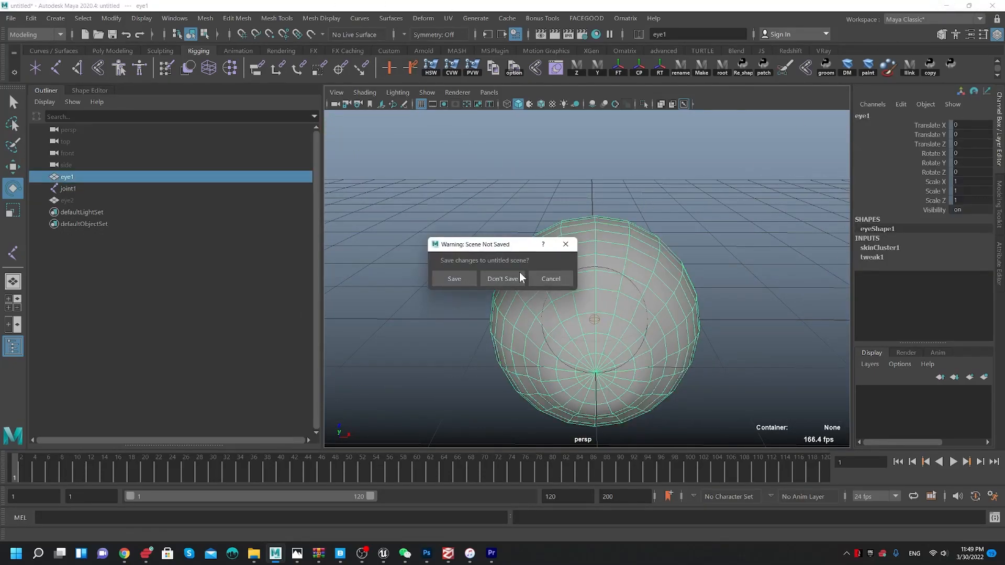
pyautogui.click(501, 278)
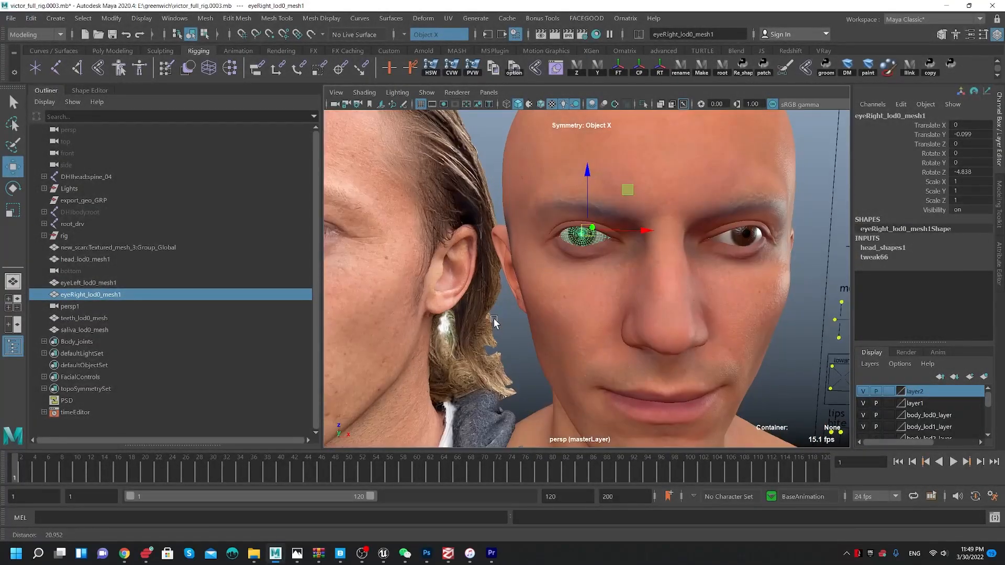
# - Expand the rig group down to head_lod0_grp and select the source meshes head_lod0_mesh and head_lod0_mesh2
pyautogui.keyDown('alt'); pyautogui.moveTo(640, 311); pyautogui.dragTo(567, 288, button='middle'); pyautogui.keyUp('alt')
pyautogui.click(566, 286)
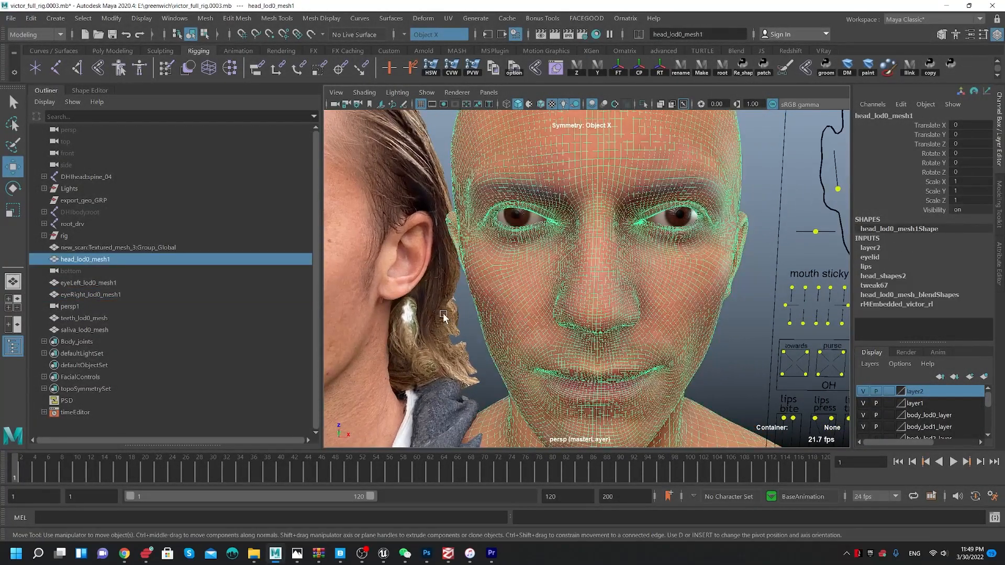
pyautogui.keyDown('alt'); pyautogui.moveTo(460, 339); pyautogui.dragTo(262, 291); pyautogui.keyUp('alt')
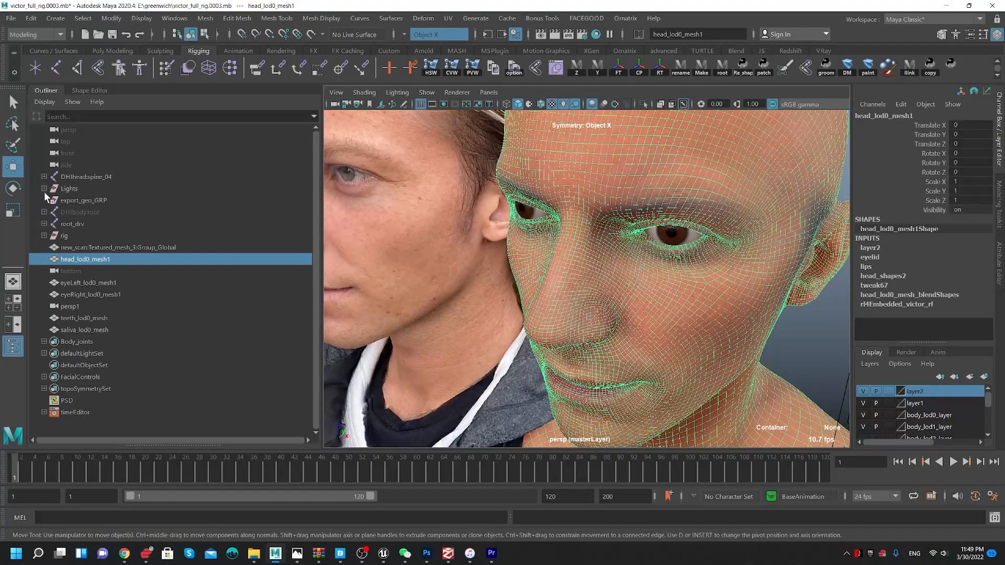
pyautogui.click(44, 236)
pyautogui.click(50, 247)
pyautogui.click(57, 259)
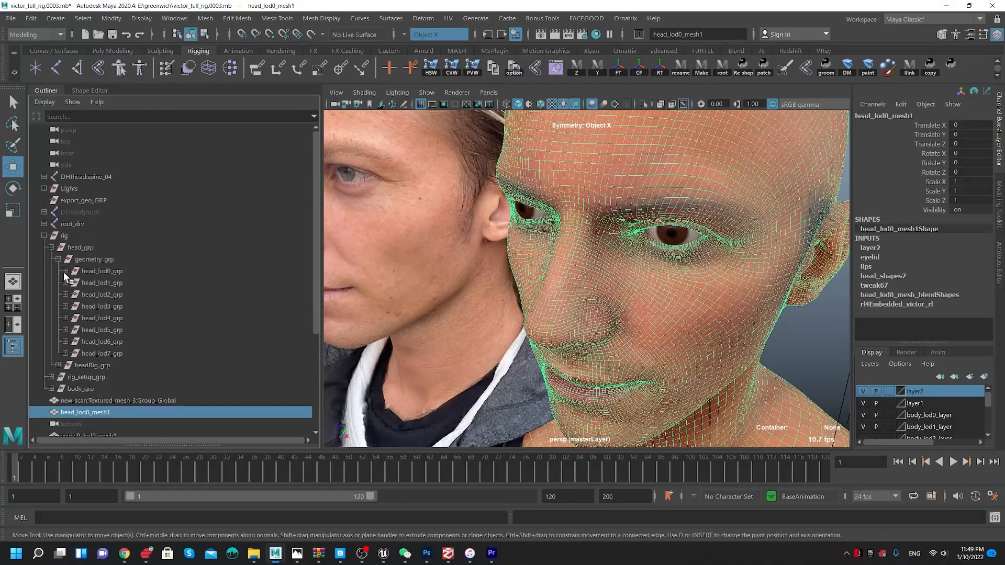
pyautogui.click(65, 271)
pyautogui.click(115, 284)
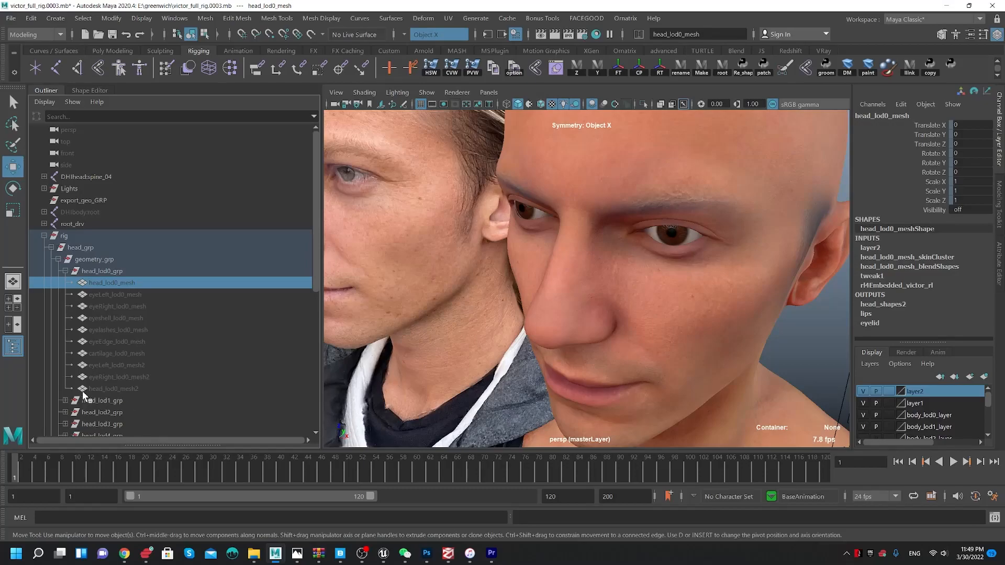
pyautogui.keyDown('ctrl'); pyautogui.click(123, 389); pyautogui.keyUp('ctrl')
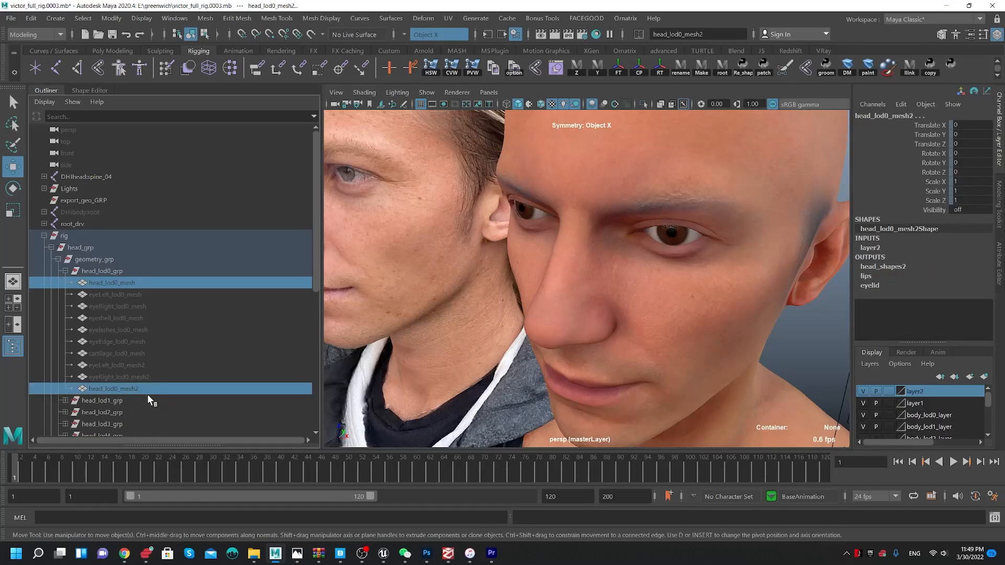
pyautogui.scroll(-7, 107, 391)
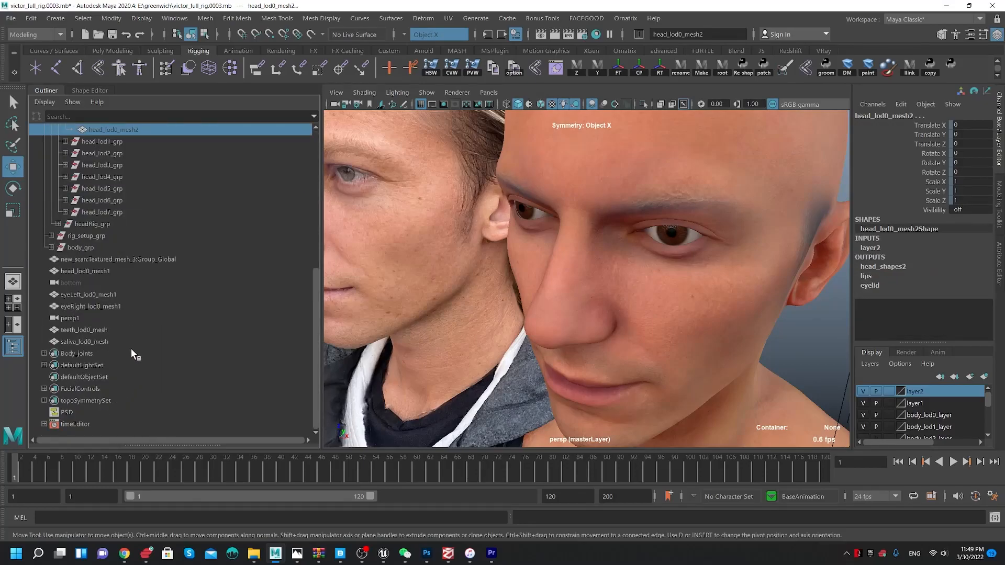
# - Select head_lod0_mesh1 and inspect the head_lod0_mesh and head_lod0_mesh2 weights of its head_shapes2 blend shape
pyautogui.keyDown('shift'); pyautogui.click(706, 325); pyautogui.keyUp('shift')
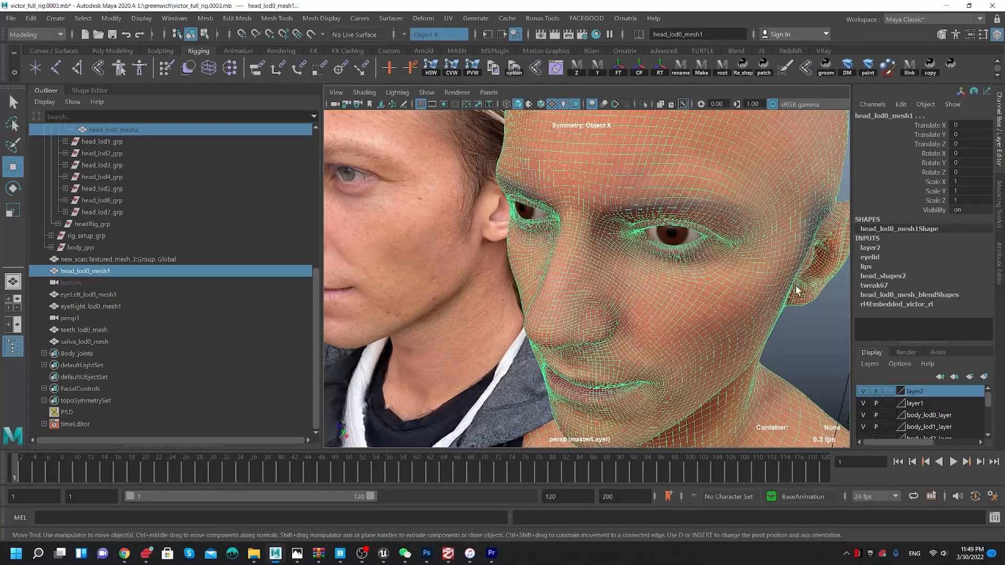
pyautogui.keyDown('alt'); pyautogui.moveTo(789, 284); pyautogui.dragTo(682, 295); pyautogui.keyUp('alt')
pyautogui.click(665, 321)
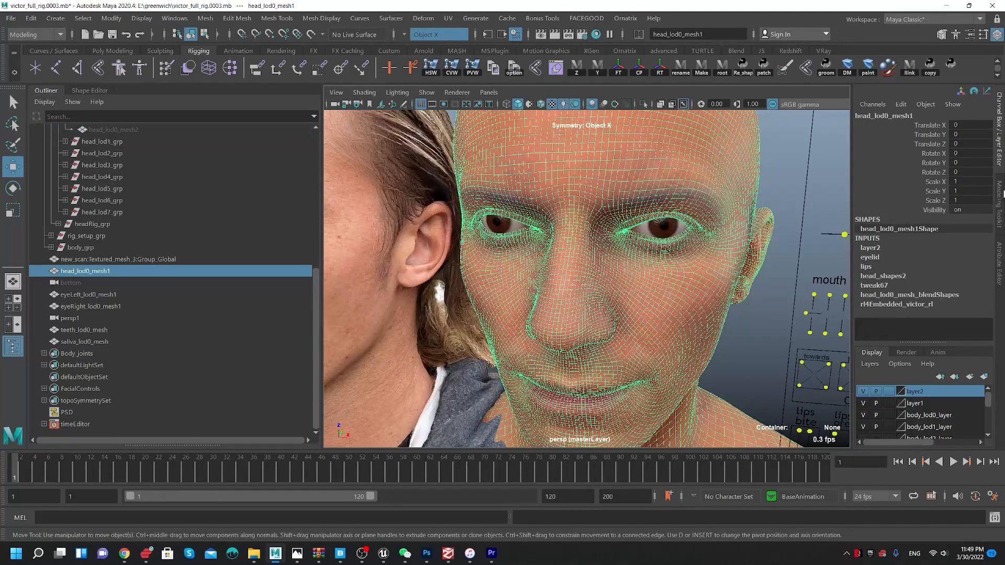
pyautogui.hotkey('ctrl', 'a')
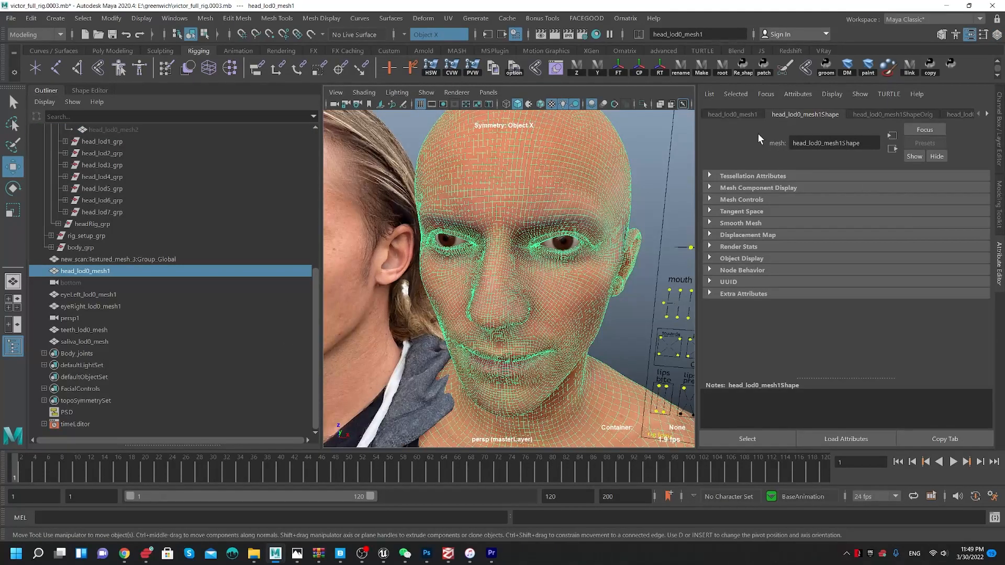
pyautogui.click(962, 115)
pyautogui.click(987, 113)
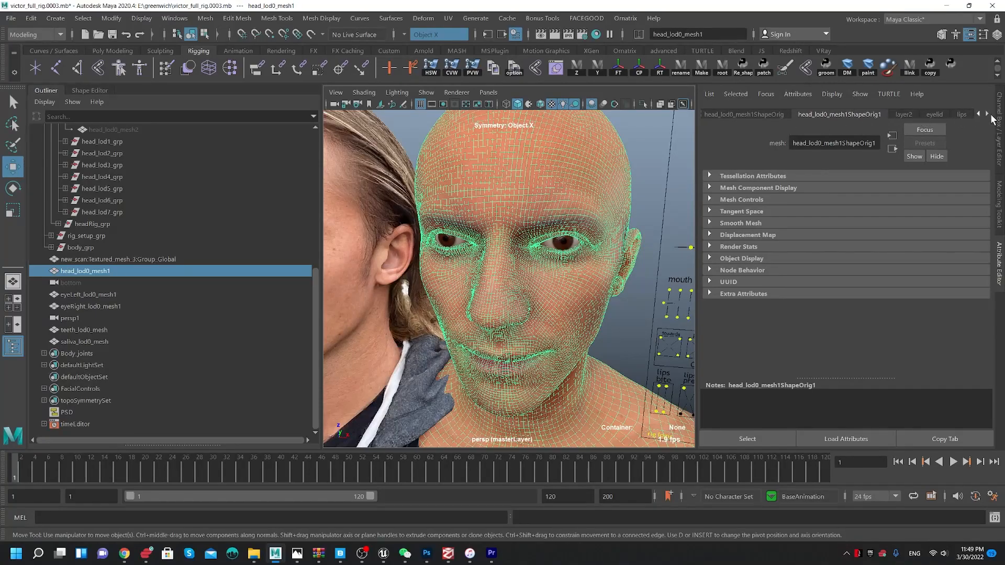
pyautogui.click(987, 113)
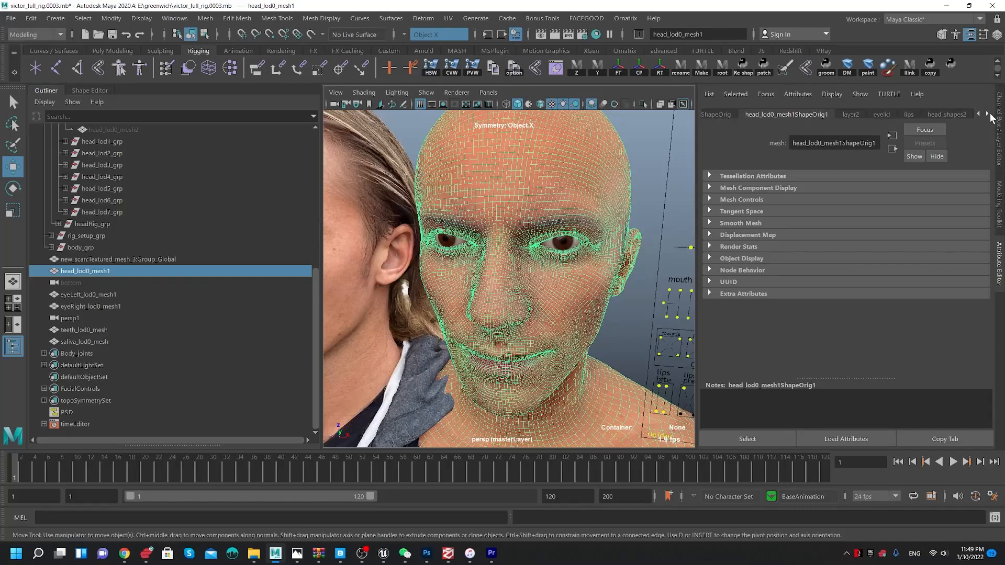
pyautogui.click(947, 114)
pyautogui.click(819, 215)
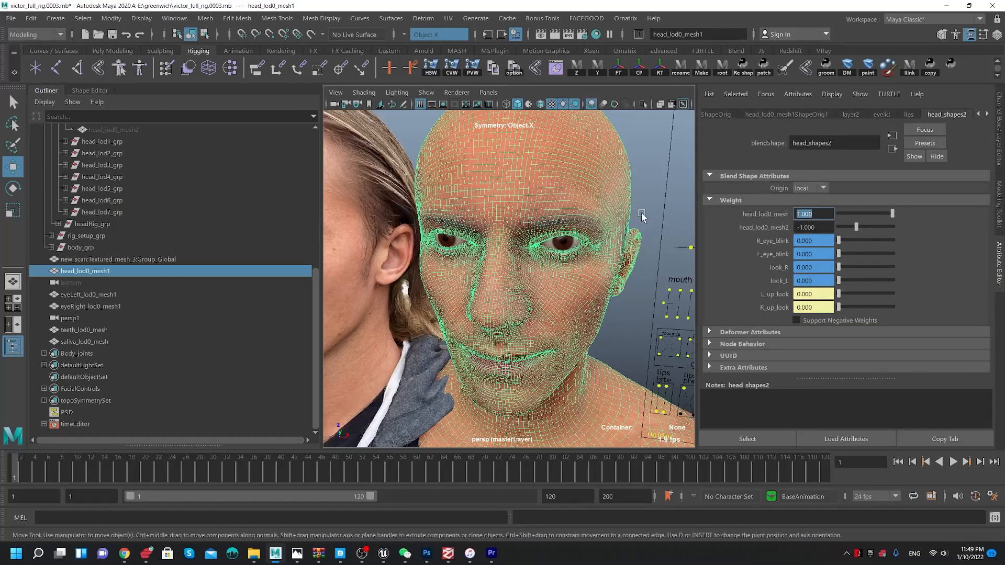
pyautogui.moveTo(826, 227); pyautogui.dragTo(740, 224)
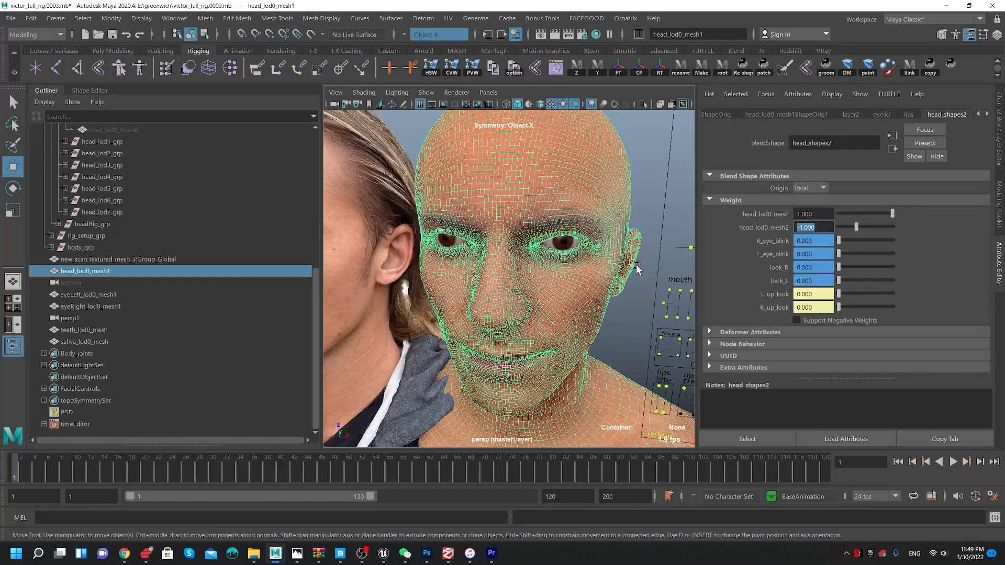
pyautogui.keyDown('alt'); pyautogui.moveTo(489, 252); pyautogui.dragTo(583, 306, button='right'); pyautogui.keyUp('alt')
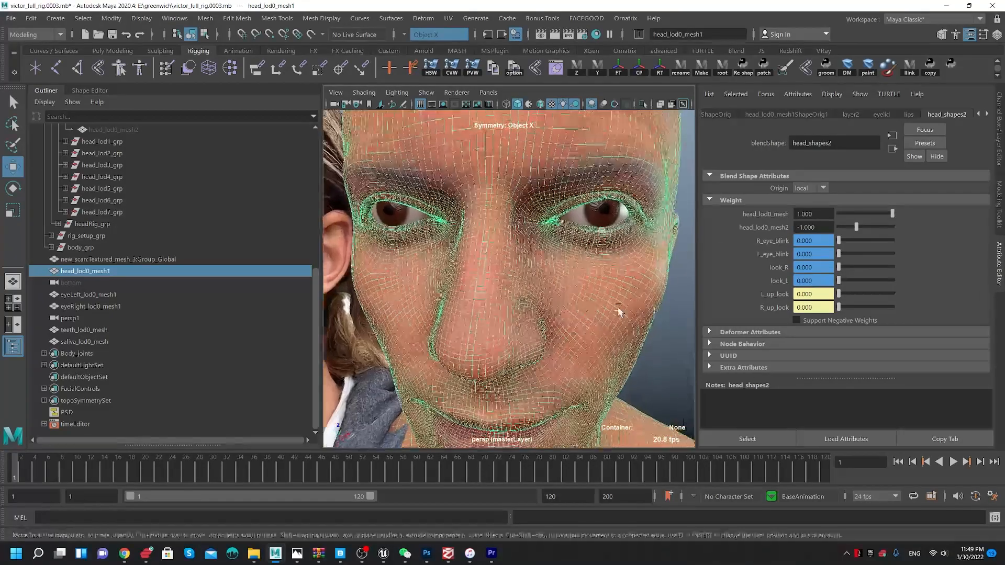
# - Select eyeRight_lod0_mesh1 and set the eyeRight_lod0_mesh2 weight in its head_shapes1 blend shape to 0
pyautogui.click(997, 260)
pyautogui.keyDown('alt'); pyautogui.moveTo(592, 327); pyautogui.dragTo(538, 285, button='right'); pyautogui.keyUp('alt')
pyautogui.keyDown('alt'); pyautogui.moveTo(624, 236); pyautogui.dragTo(615, 148, button='middle'); pyautogui.keyUp('alt')
pyautogui.keyDown('alt'); pyautogui.moveTo(651, 293); pyautogui.dragTo(570, 236, button='right'); pyautogui.keyUp('alt')
pyautogui.click(580, 206)
pyautogui.press('f')
pyautogui.keyDown('alt'); pyautogui.moveTo(542, 248); pyautogui.dragTo(548, 280); pyautogui.keyUp('alt')
pyautogui.hotkey('ctrl', 'a')
pyautogui.moveTo(822, 227); pyautogui.dragTo(737, 224)
pyautogui.write('0')
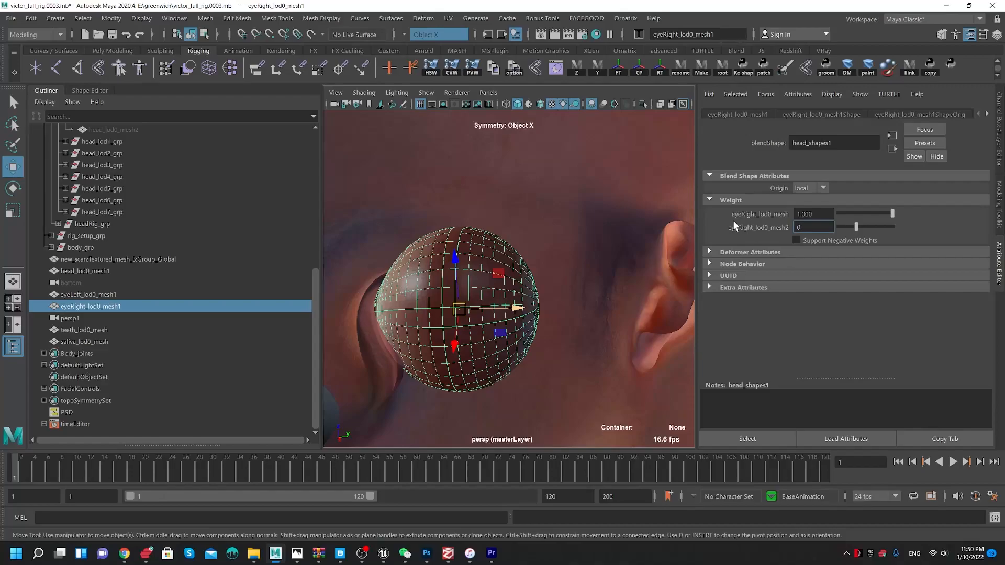
pyautogui.press('Return')
# - Set the eyeRight_lod0_mesh2 weight in head_shapes1 back to -1
pyautogui.keyDown('alt'); pyautogui.moveTo(443, 292); pyautogui.dragTo(428, 254); pyautogui.keyUp('alt')
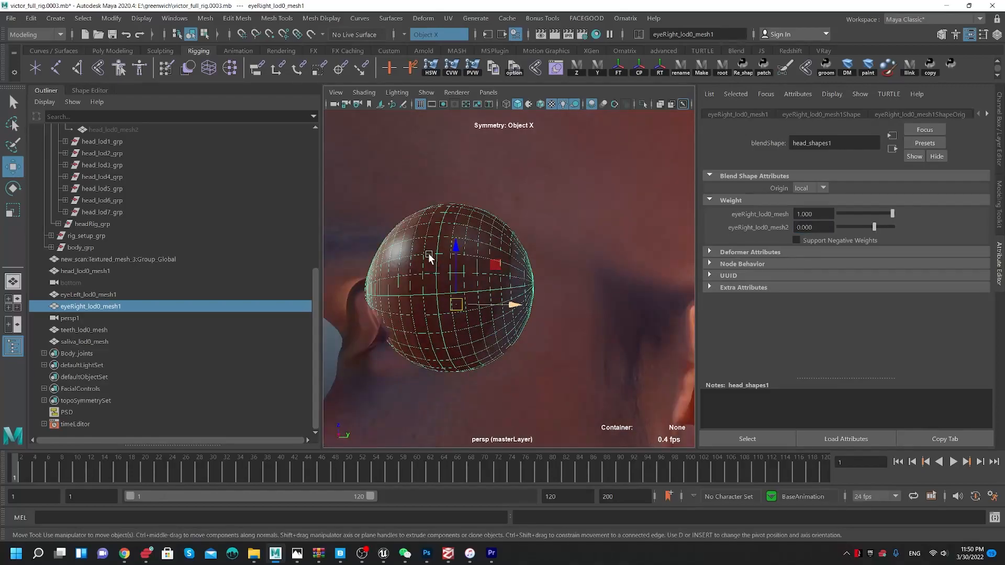
pyautogui.keyDown('alt'); pyautogui.moveTo(428, 253); pyautogui.dragTo(467, 233, button='middle'); pyautogui.keyUp('alt')
pyautogui.moveTo(824, 228); pyautogui.dragTo(749, 224)
pyautogui.write('-1')
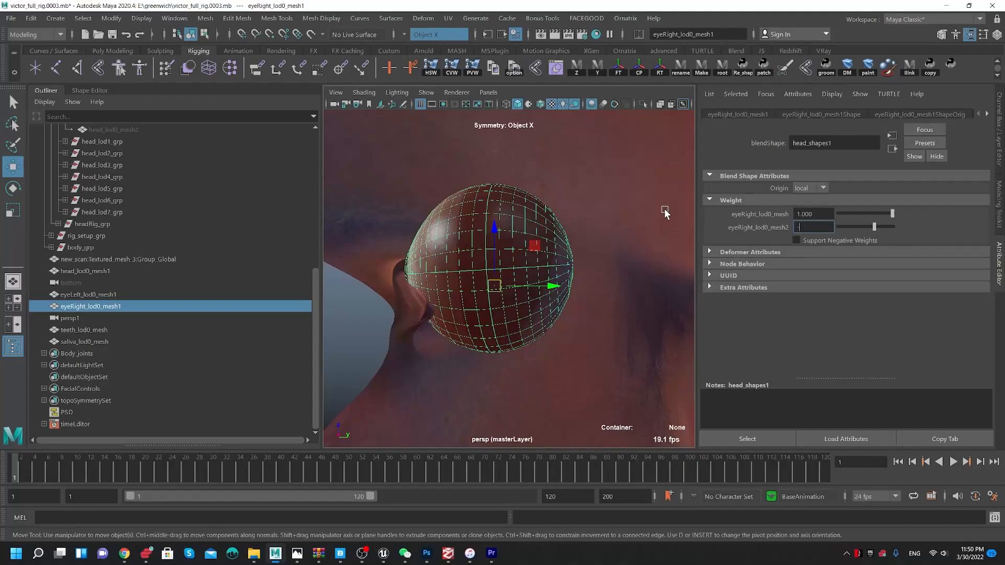
pyautogui.press('Return')
# - Select eyeLeft_lod0_mesh1, set its eyeLeft_lod0_mesh2 blend shape weight to 0, and return it to -1
pyautogui.keyDown('alt'); pyautogui.moveTo(418, 253); pyautogui.dragTo(607, 260); pyautogui.keyUp('alt')
pyautogui.click(607, 260)
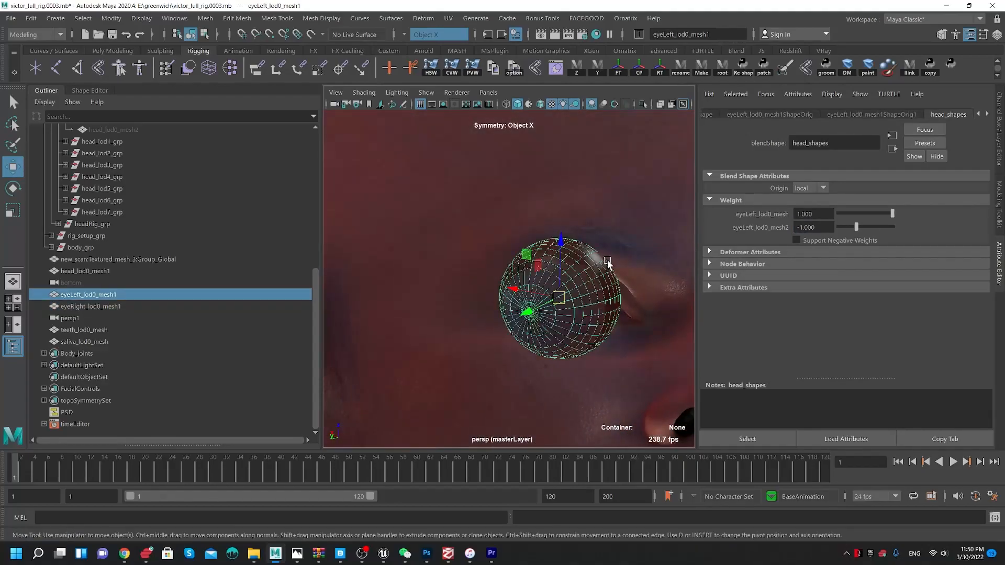
pyautogui.moveTo(828, 232); pyautogui.dragTo(800, 226)
pyautogui.write('0')
pyautogui.press('Return')
pyautogui.moveTo(816, 228); pyautogui.dragTo(637, 220)
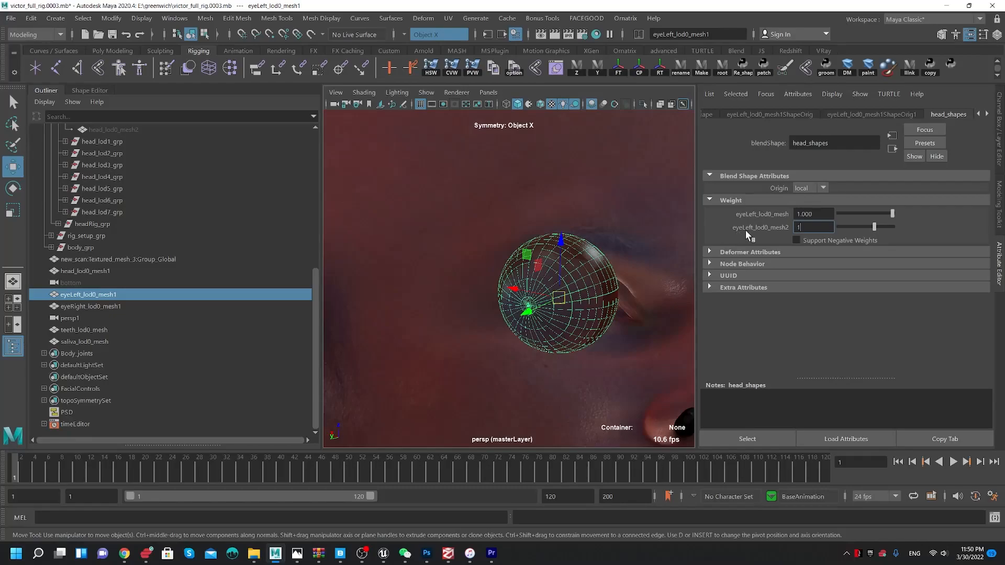
pyautogui.write('-1')
pyautogui.press('Return')
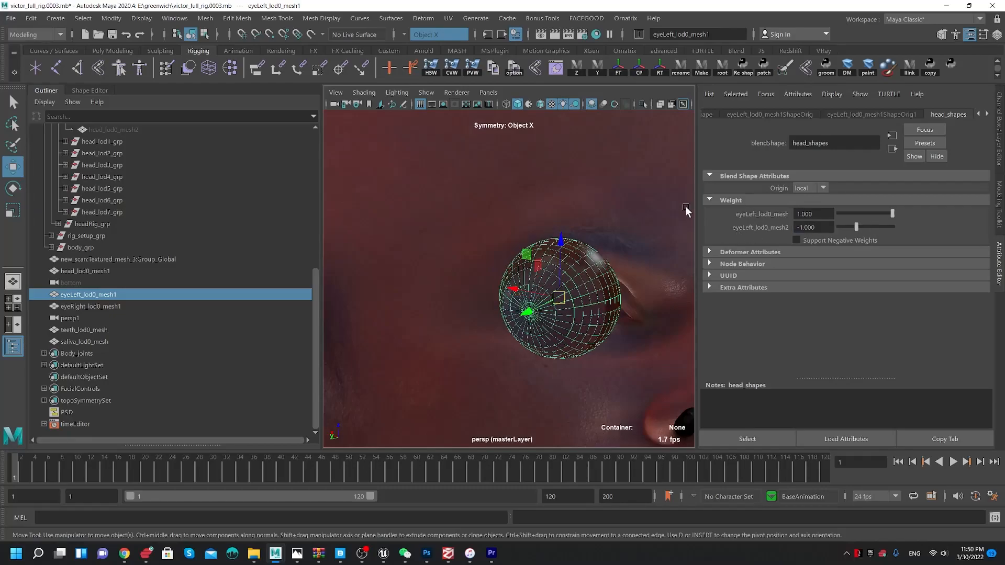
# - Show the transform values of eyeLeft_lod0_mesh1 and examine from several angles how the eyeball fits the eyelids
pyautogui.keyDown('alt'); pyautogui.moveTo(637, 254); pyautogui.dragTo(453, 269); pyautogui.keyUp('alt')
pyautogui.keyDown('alt'); pyautogui.moveTo(453, 269); pyautogui.dragTo(516, 233, button='middle'); pyautogui.keyUp('alt')
pyautogui.keyDown('alt'); pyautogui.moveTo(516, 233); pyautogui.dragTo(477, 403, button='right'); pyautogui.keyUp('alt')
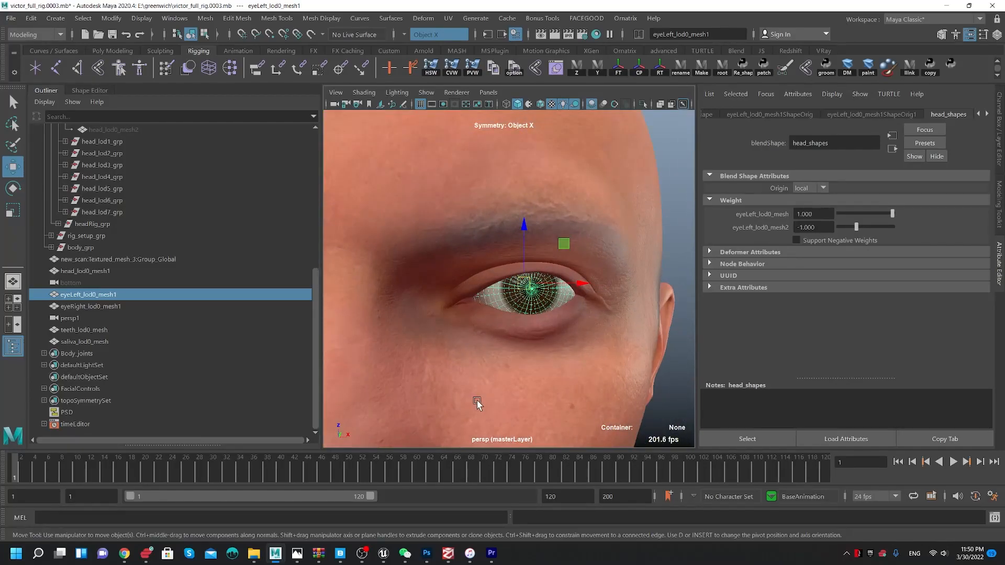
pyautogui.click(1000, 138)
pyautogui.keyDown('alt'); pyautogui.moveTo(729, 352); pyautogui.dragTo(520, 351); pyautogui.keyUp('alt')
pyautogui.keyDown('alt'); pyautogui.moveTo(654, 333); pyautogui.dragTo(495, 210); pyautogui.keyUp('alt')
pyautogui.keyDown('alt'); pyautogui.moveTo(495, 210); pyautogui.dragTo(526, 317, button='right'); pyautogui.keyUp('alt')
pyautogui.keyDown('alt'); pyautogui.moveTo(454, 218); pyautogui.dragTo(510, 258, button='middle'); pyautogui.keyUp('alt')
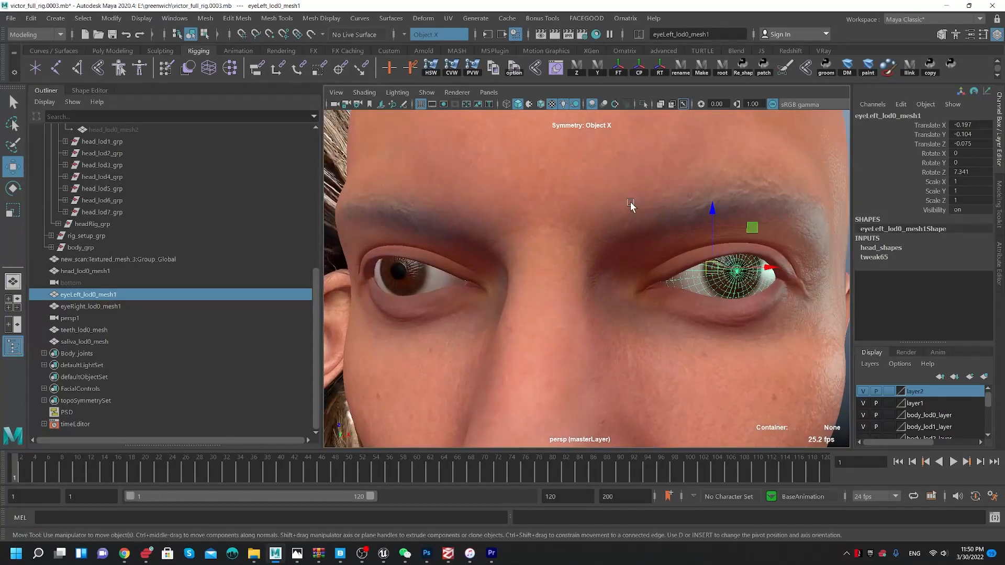
pyautogui.keyDown('alt'); pyautogui.moveTo(640, 204); pyautogui.dragTo(537, 266); pyautogui.keyUp('alt')
pyautogui.keyDown('alt'); pyautogui.moveTo(528, 307); pyautogui.dragTo(701, 336); pyautogui.keyUp('alt')
pyautogui.keyDown('alt'); pyautogui.moveTo(649, 293); pyautogui.dragTo(554, 340, button='middle'); pyautogui.keyUp('alt')
# - Select eyeRight_lod0_mesh1 and examine how the eyeball fits its eyelids and compares with the other eye
pyautogui.click(674, 253)
pyautogui.moveTo(464, 266)
pyautogui.keyDown('alt'); pyautogui.mouseDown()
pyautogui.moveTo(586, 212)
pyautogui.moveTo(449, 188)
pyautogui.moveTo(457, 247)
pyautogui.mouseUp(); pyautogui.keyUp('alt')
pyautogui.keyDown('alt'); pyautogui.moveTo(534, 296); pyautogui.dragTo(545, 226, button='middle'); pyautogui.keyUp('alt')
pyautogui.keyDown('alt'); pyautogui.moveTo(545, 230); pyautogui.dragTo(556, 258); pyautogui.keyUp('alt')
pyautogui.keyDown('alt'); pyautogui.moveTo(556, 258); pyautogui.dragTo(389, 279, button='middle'); pyautogui.keyUp('alt')
pyautogui.keyDown('alt'); pyautogui.moveTo(594, 337); pyautogui.dragTo(584, 384, button='right'); pyautogui.keyUp('alt')
pyautogui.keyDown('alt'); pyautogui.moveTo(689, 342); pyautogui.dragTo(527, 280, button='right'); pyautogui.keyUp('alt')
pyautogui.keyDown('alt'); pyautogui.moveTo(527, 276); pyautogui.dragTo(538, 279, button='middle'); pyautogui.keyUp('alt')
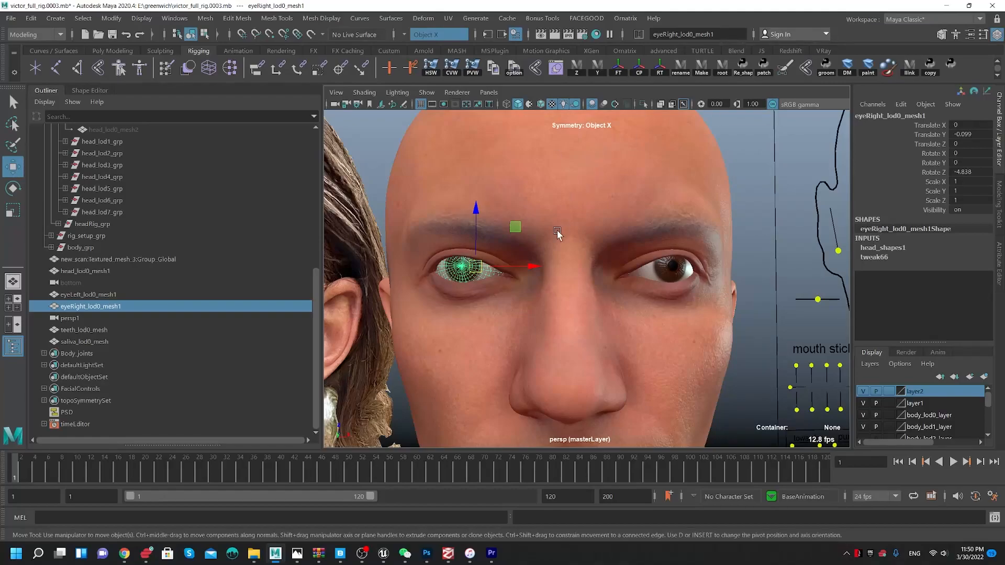
pyautogui.keyDown('alt'); pyautogui.moveTo(557, 231); pyautogui.dragTo(567, 312, button='right'); pyautogui.keyUp('alt')
# - Show the source mesh head_lod0_mesh, compare it with the new head from several angles, and hide it again
pyautogui.scroll(5, 158, 296)
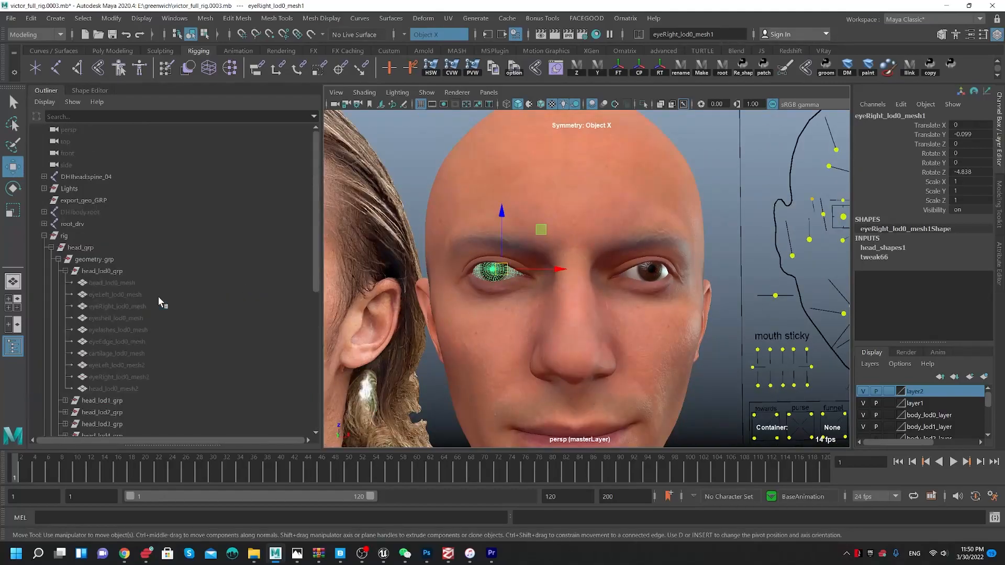
pyautogui.click(127, 282)
pyautogui.press('h')
pyautogui.keyDown('alt'); pyautogui.moveTo(549, 298); pyautogui.dragTo(454, 227); pyautogui.keyUp('alt')
pyautogui.keyDown('alt'); pyautogui.moveTo(548, 262); pyautogui.dragTo(498, 195); pyautogui.keyUp('alt')
pyautogui.keyDown('alt'); pyautogui.moveTo(498, 195); pyautogui.dragTo(585, 345, button='right'); pyautogui.keyUp('alt')
pyautogui.keyDown('alt'); pyautogui.moveTo(585, 344); pyautogui.dragTo(458, 281); pyautogui.keyUp('alt')
pyautogui.keyDown('alt'); pyautogui.moveTo(458, 281); pyautogui.dragTo(449, 295, button='middle'); pyautogui.keyUp('alt')
pyautogui.keyDown('alt'); pyautogui.moveTo(450, 299); pyautogui.dragTo(522, 291); pyautogui.keyUp('alt')
pyautogui.hotkey('ctrl', 'h')
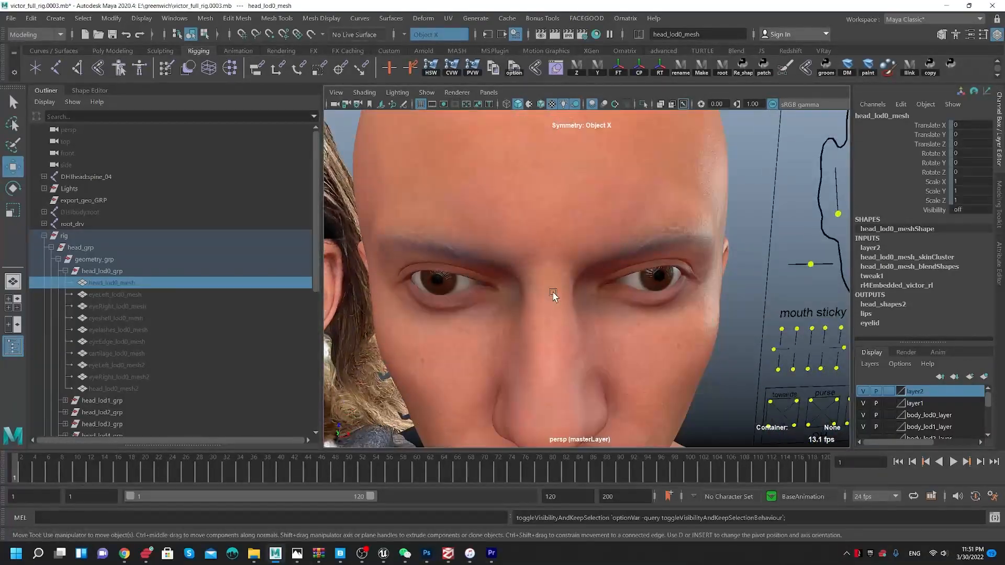
# - Select head_lod0_mesh1 and examine the mesh around the face and eyes
pyautogui.keyDown('alt'); pyautogui.moveTo(642, 336); pyautogui.dragTo(548, 296, button='right'); pyautogui.keyUp('alt')
pyautogui.keyDown('alt'); pyautogui.moveTo(661, 389); pyautogui.dragTo(668, 347, button='middle'); pyautogui.keyUp('alt')
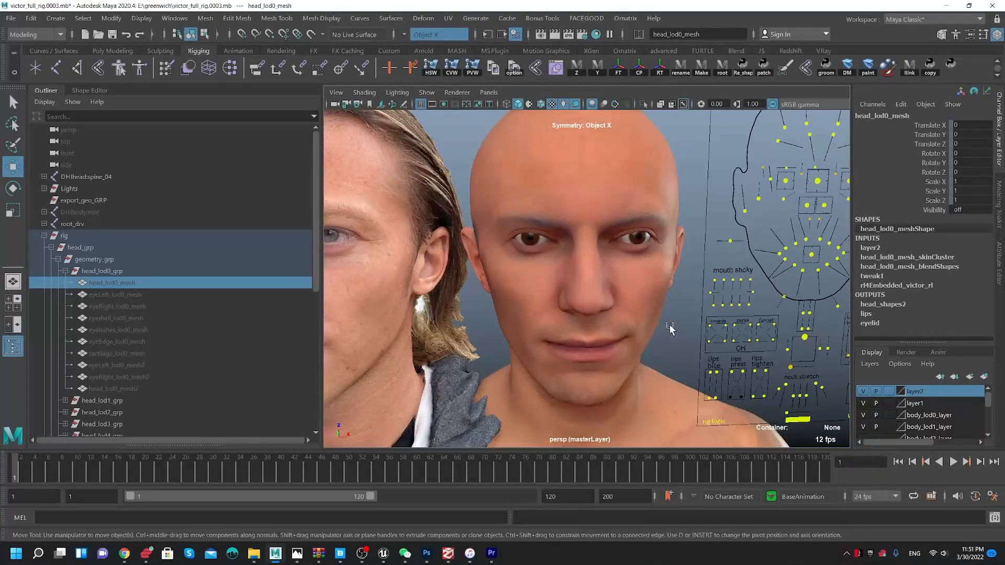
pyautogui.keyDown('alt'); pyautogui.moveTo(595, 283); pyautogui.dragTo(574, 297, button='middle'); pyautogui.keyUp('alt')
pyautogui.keyDown('alt'); pyautogui.moveTo(574, 296); pyautogui.dragTo(624, 288, button='right'); pyautogui.keyUp('alt')
pyautogui.click(521, 290)
pyautogui.keyDown('alt'); pyautogui.moveTo(499, 192); pyautogui.dragTo(478, 230, button='middle'); pyautogui.keyUp('alt')
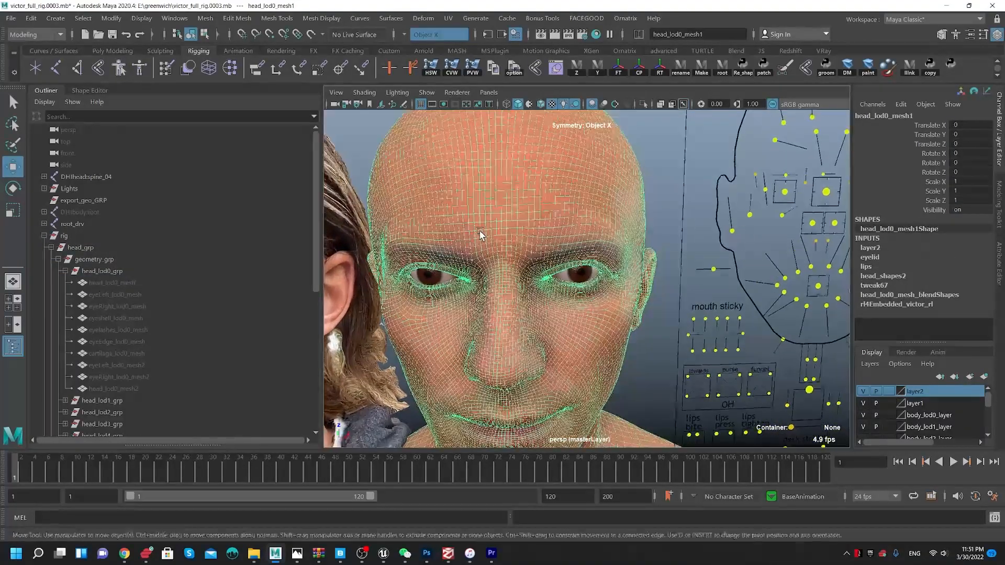
pyautogui.keyDown('alt'); pyautogui.moveTo(572, 251); pyautogui.dragTo(592, 275); pyautogui.keyUp('alt')
pyautogui.keyDown('alt'); pyautogui.moveTo(590, 275); pyautogui.dragTo(544, 293, button='middle'); pyautogui.keyUp('alt')
pyautogui.keyDown('alt'); pyautogui.moveTo(568, 247); pyautogui.dragTo(541, 262); pyautogui.keyUp('alt')
# - Select the mouth towards, purse and funnel controls, try moving CTRL_R_mouth_dimple, and undo the move
pyautogui.keyDown('alt'); pyautogui.moveTo(639, 370); pyautogui.dragTo(607, 204, button='middle'); pyautogui.keyUp('alt')
pyautogui.moveTo(723, 273); pyautogui.dragTo(619, 309)
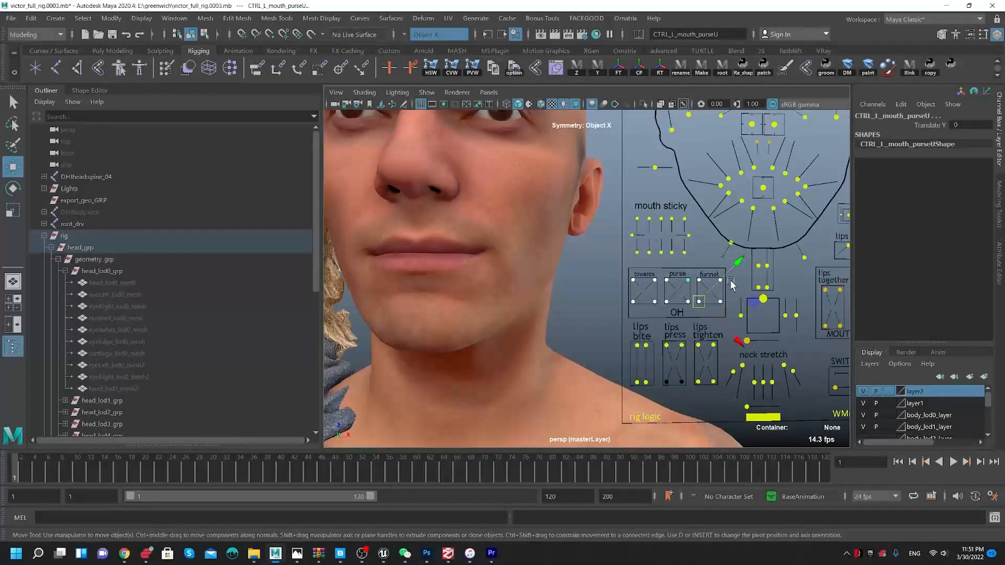
pyautogui.moveTo(721, 278); pyautogui.dragTo(591, 341)
pyautogui.keyDown('alt'); pyautogui.moveTo(728, 229); pyautogui.dragTo(717, 264, button='middle'); pyautogui.keyUp('alt')
pyautogui.click(714, 227)
pyautogui.moveTo(704, 225); pyautogui.dragTo(431, 214)
pyautogui.hotkey('ctrl', 'z')
# - Examine the eyes up close from the front and select the head mesh head_lod0_mesh1 again
pyautogui.keyDown('alt'); pyautogui.moveTo(492, 295); pyautogui.dragTo(602, 432, button='middle'); pyautogui.keyUp('alt')
pyautogui.keyDown('alt'); pyautogui.moveTo(510, 294); pyautogui.dragTo(532, 350, button='right'); pyautogui.keyUp('alt')
pyautogui.keyDown('alt'); pyautogui.moveTo(532, 350); pyautogui.dragTo(546, 298, button='middle'); pyautogui.keyUp('alt')
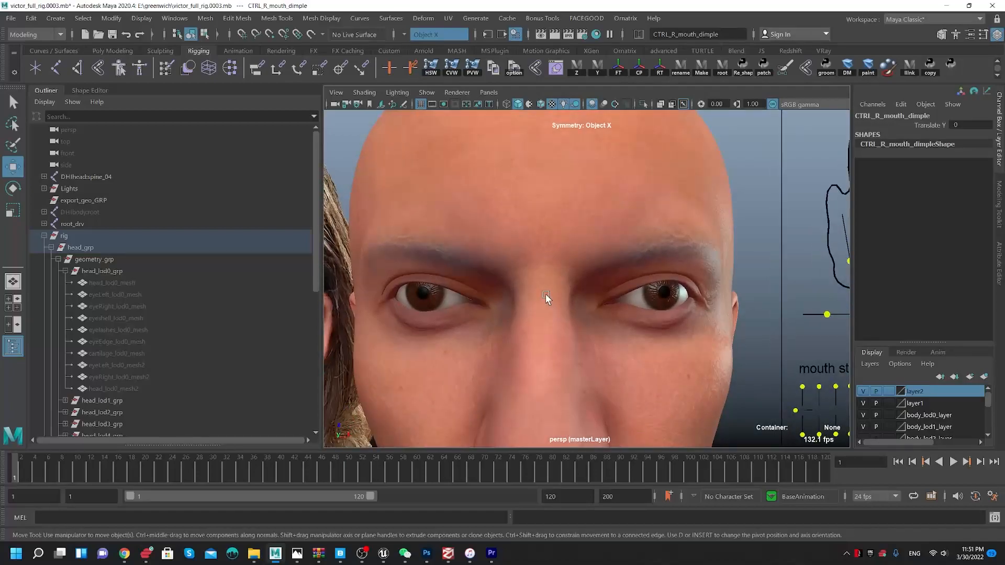
pyautogui.keyDown('alt'); pyautogui.moveTo(750, 338); pyautogui.dragTo(531, 394, button='right'); pyautogui.keyUp('alt')
pyautogui.keyDown('alt'); pyautogui.moveTo(604, 254); pyautogui.dragTo(547, 235); pyautogui.keyUp('alt')
pyautogui.keyDown('alt'); pyautogui.moveTo(668, 294); pyautogui.dragTo(619, 299, button='right'); pyautogui.keyUp('alt')
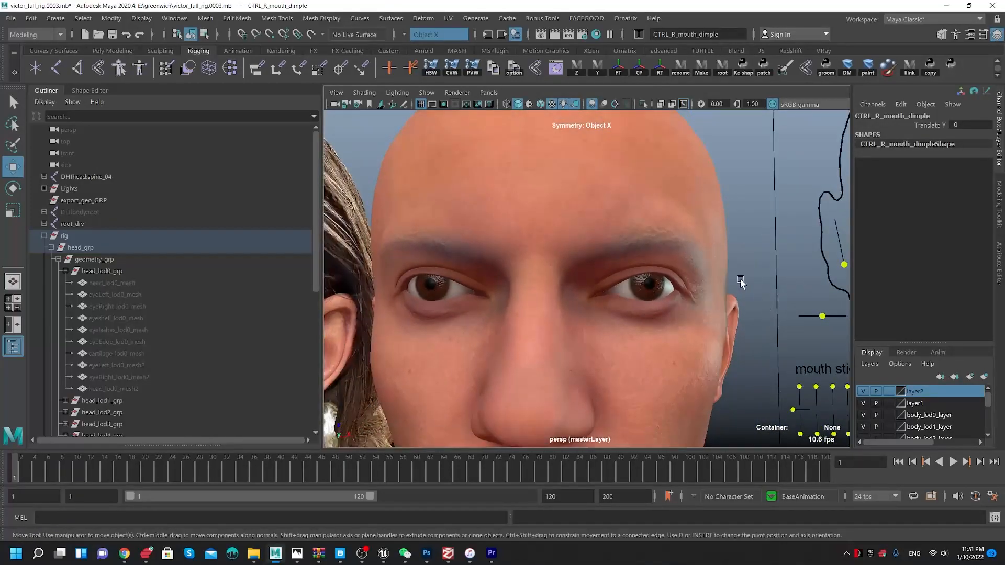
pyautogui.click(679, 207)
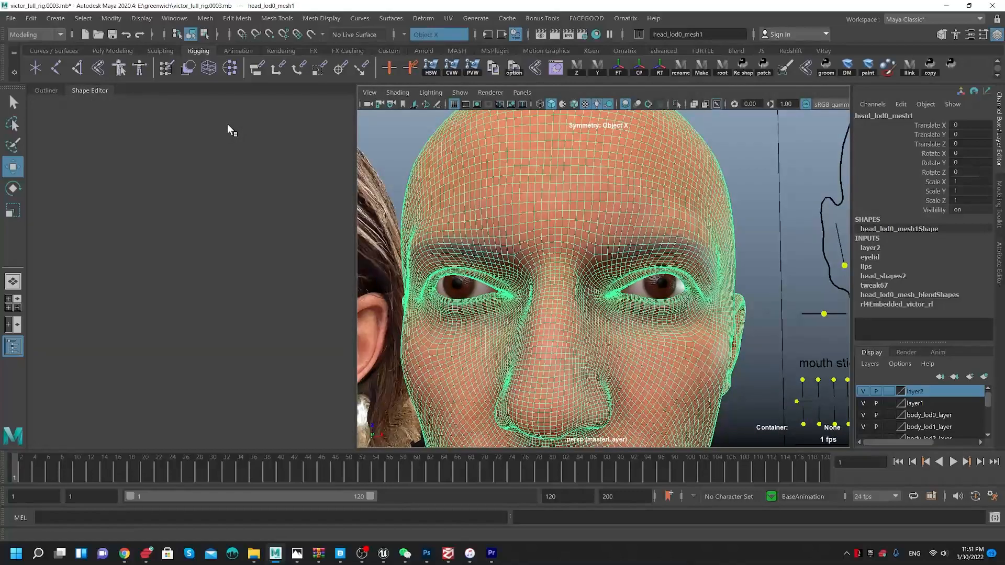
# - Collapse the other blend shape groups so that only the head_shapes2 targets are listed
pyautogui.click(51, 149)
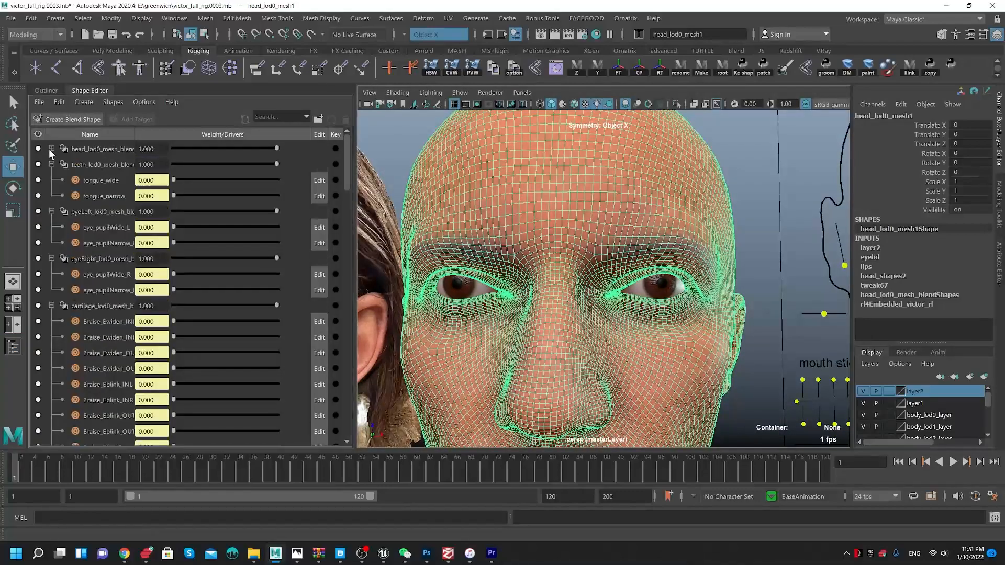
pyautogui.click(52, 211)
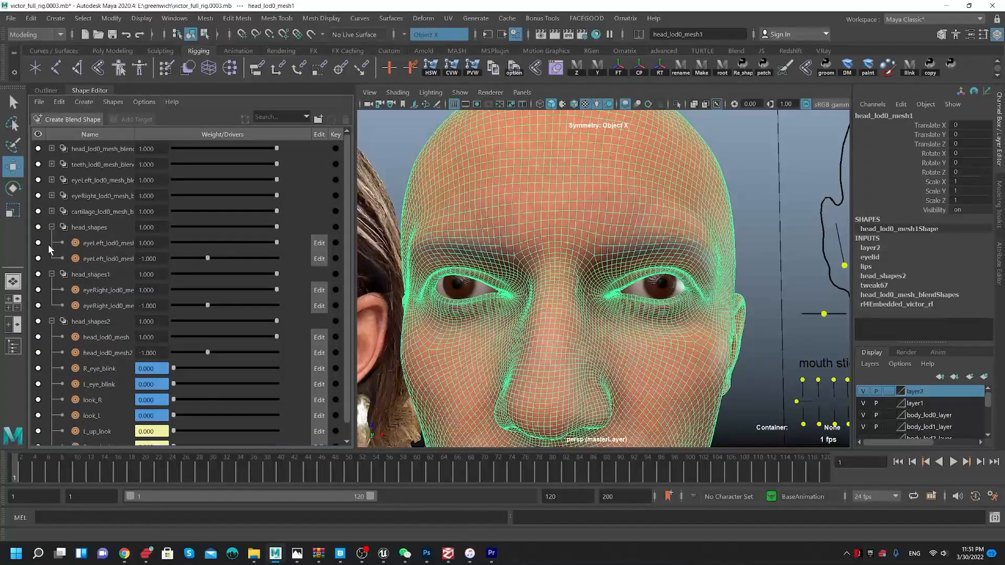
pyautogui.click(51, 227)
pyautogui.click(52, 243)
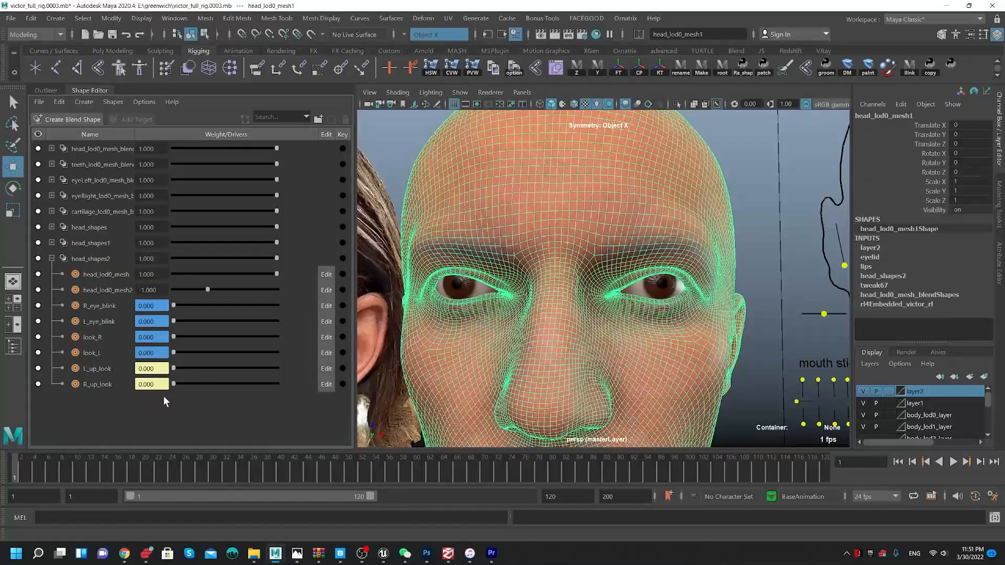
# - Close the left eye by moving CTRL_L_eye_blink to Translate Y 1, and frame the closed eye
pyautogui.keyDown('alt'); pyautogui.moveTo(574, 296); pyautogui.dragTo(439, 284, button='middle'); pyautogui.keyUp('alt')
pyautogui.scroll(-1, 638, 319)
pyautogui.keyDown('alt'); pyautogui.moveTo(638, 319); pyautogui.dragTo(411, 306, button='middle'); pyautogui.keyUp('alt')
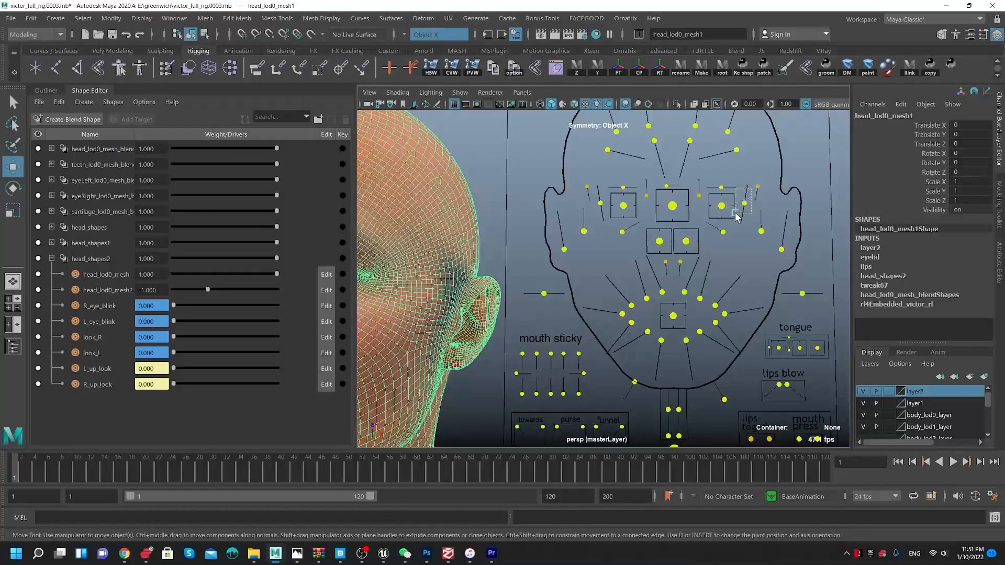
pyautogui.click(744, 203)
pyautogui.keyDown('alt'); pyautogui.moveTo(738, 246); pyautogui.dragTo(811, 244, button='middle'); pyautogui.keyUp('alt')
pyautogui.moveTo(814, 242); pyautogui.dragTo(783, 341)
pyautogui.keyDown('alt'); pyautogui.moveTo(498, 289); pyautogui.dragTo(671, 309, button='middle'); pyautogui.keyUp('alt')
pyautogui.scroll(2, 533, 278)
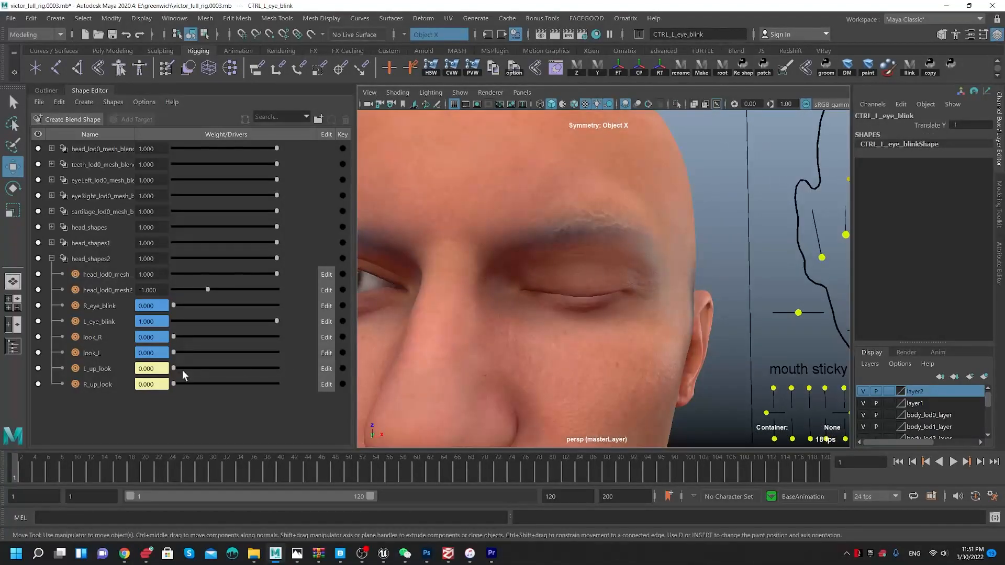
# - Drop the L_eye_blink weight to 0, examine the closed eyelid up close, restore the weight to 1, and select that target
pyautogui.moveTo(272, 321); pyautogui.dragTo(1, 318)
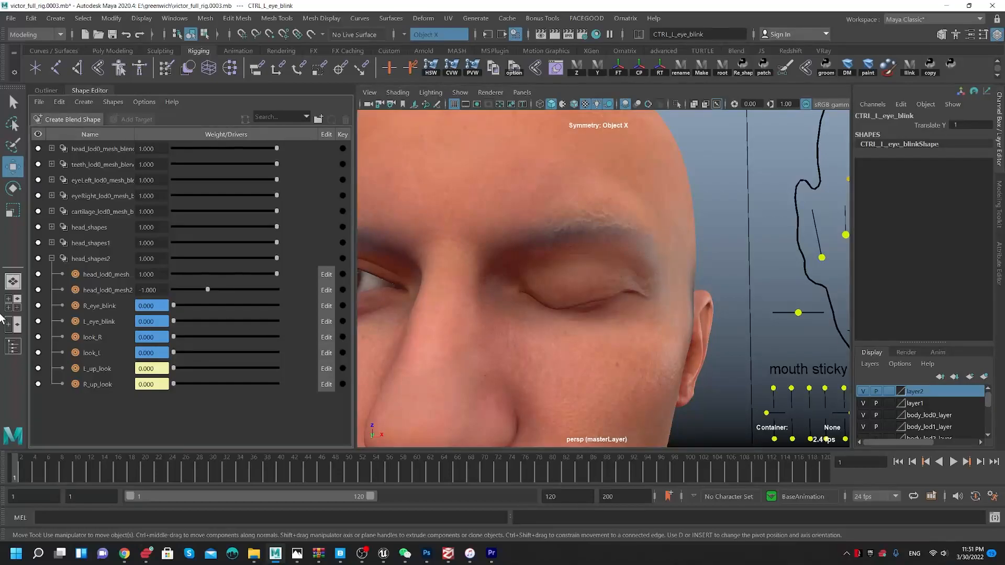
pyautogui.keyDown('alt'); pyautogui.moveTo(607, 199); pyautogui.dragTo(558, 266); pyautogui.keyUp('alt')
pyautogui.keyDown('alt'); pyautogui.moveTo(559, 266); pyautogui.dragTo(507, 294, button='right'); pyautogui.keyUp('alt')
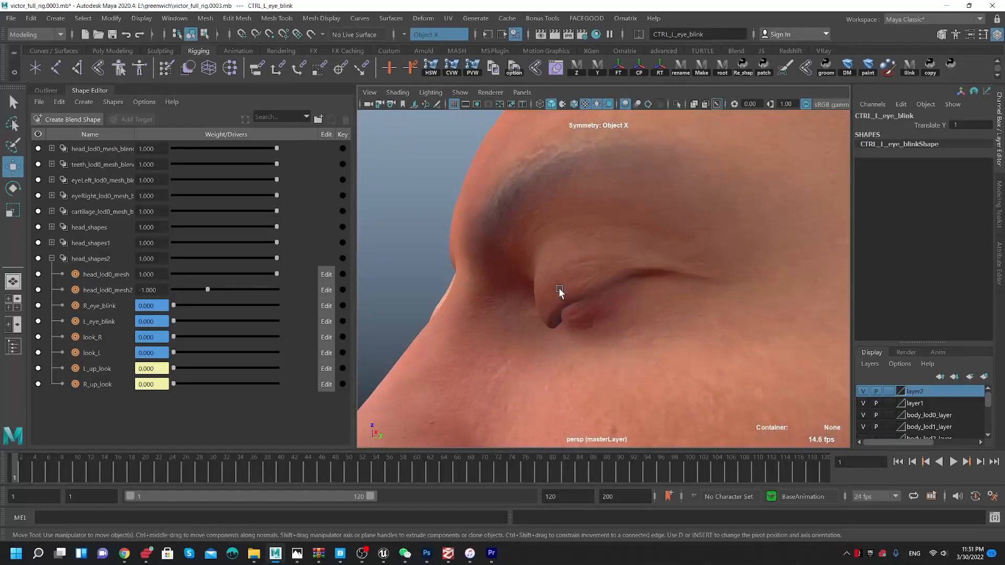
pyautogui.keyDown('alt'); pyautogui.moveTo(525, 344); pyautogui.dragTo(557, 280); pyautogui.keyUp('alt')
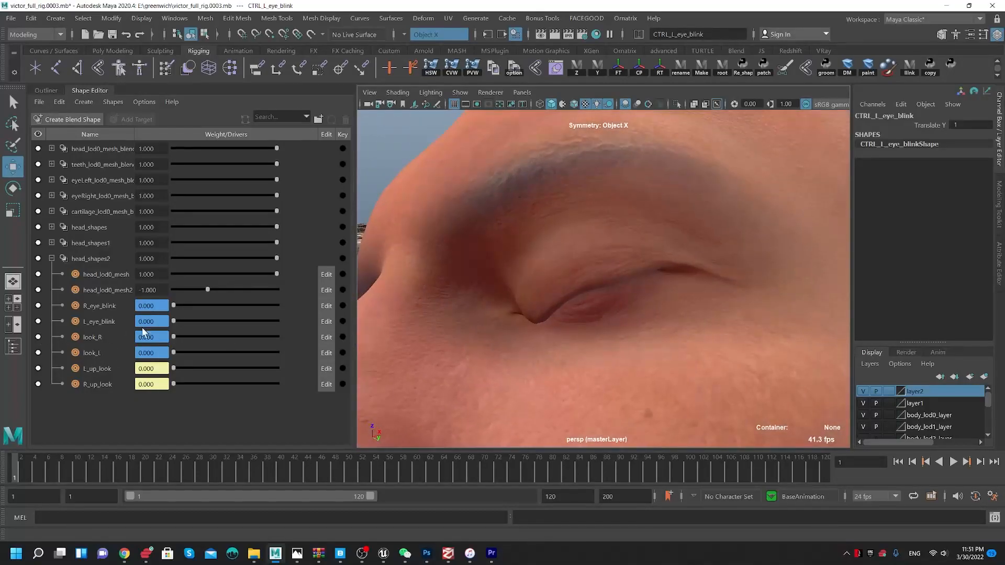
pyautogui.keyDown('alt'); pyautogui.moveTo(523, 285); pyautogui.dragTo(482, 328, button='right'); pyautogui.keyUp('alt')
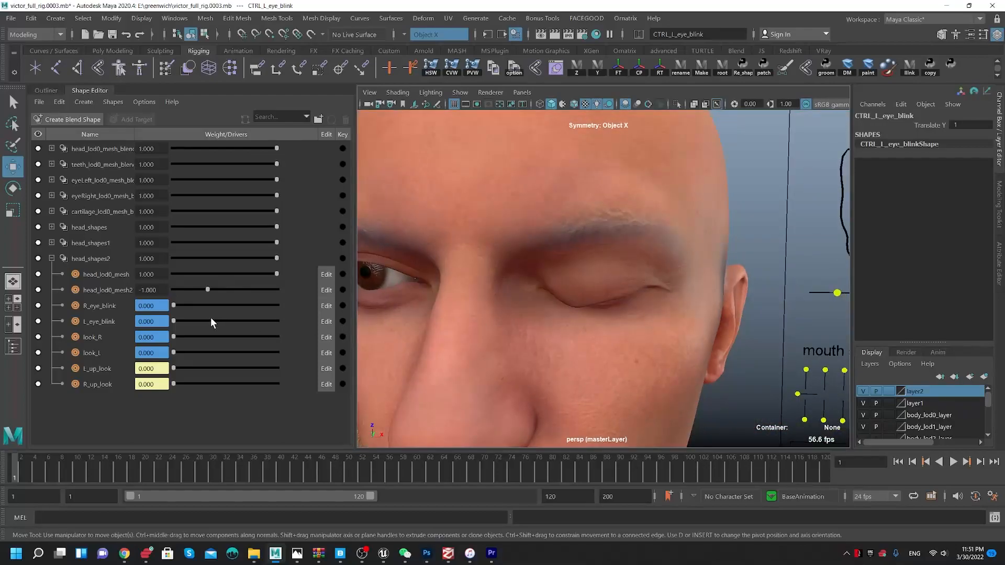
pyautogui.moveTo(173, 323); pyautogui.dragTo(302, 322)
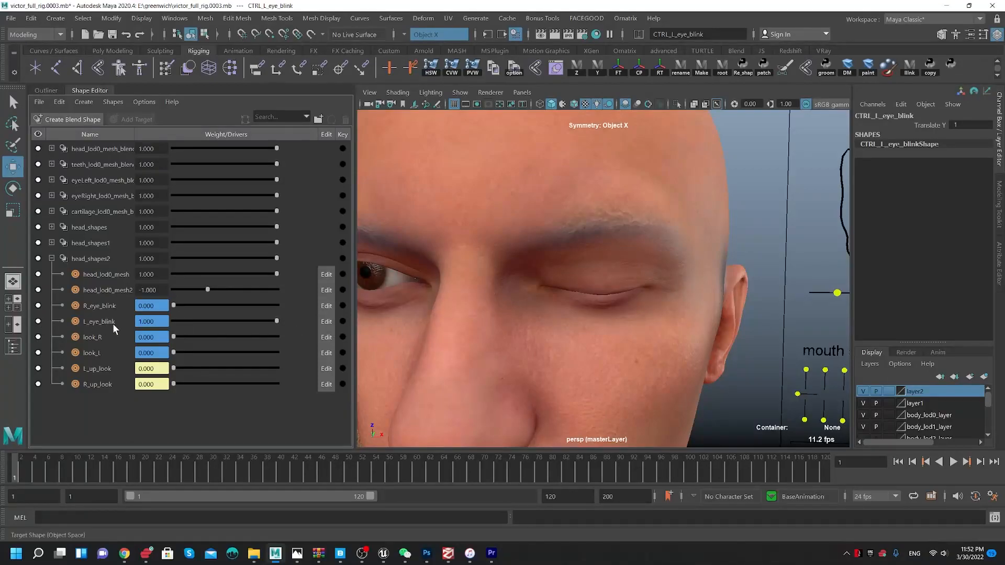
pyautogui.click(95, 324)
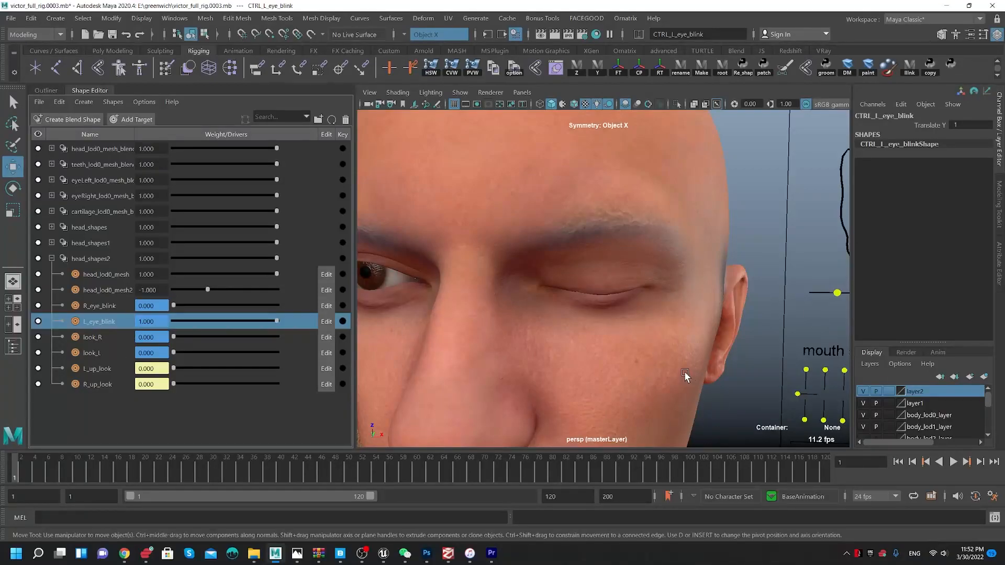
# - Select the head mesh head_lod0_mesh1 and show the rig's joints in the viewport
pyautogui.keyDown('alt'); pyautogui.moveTo(654, 343); pyautogui.dragTo(645, 319); pyautogui.keyUp('alt')
pyautogui.click(599, 252)
pyautogui.keyDown('alt'); pyautogui.moveTo(430, 273); pyautogui.dragTo(492, 288); pyautogui.keyUp('alt')
pyautogui.keyDown('alt'); pyautogui.moveTo(492, 288); pyautogui.dragTo(558, 333, button='right'); pyautogui.keyUp('alt')
pyautogui.keyDown('alt'); pyautogui.moveTo(559, 333); pyautogui.dragTo(590, 289); pyautogui.keyUp('alt')
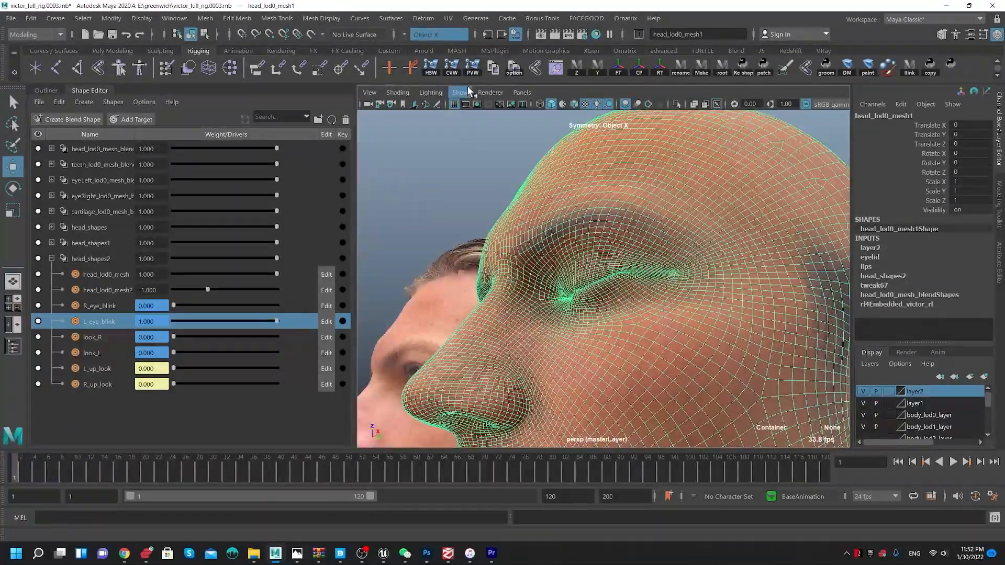
pyautogui.click(460, 92)
pyautogui.click(494, 248)
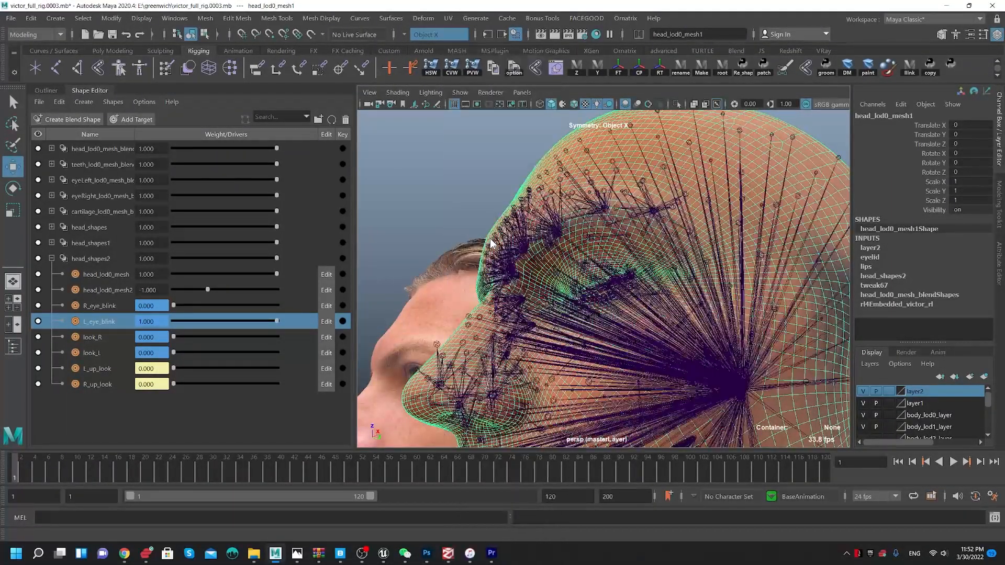
# - Examine the facial joints around the left eye up close, including the lower eyelid joint FACIAL_L_EyelidLowerB
pyautogui.keyDown('alt'); pyautogui.moveTo(571, 268); pyautogui.dragTo(592, 292); pyautogui.keyUp('alt')
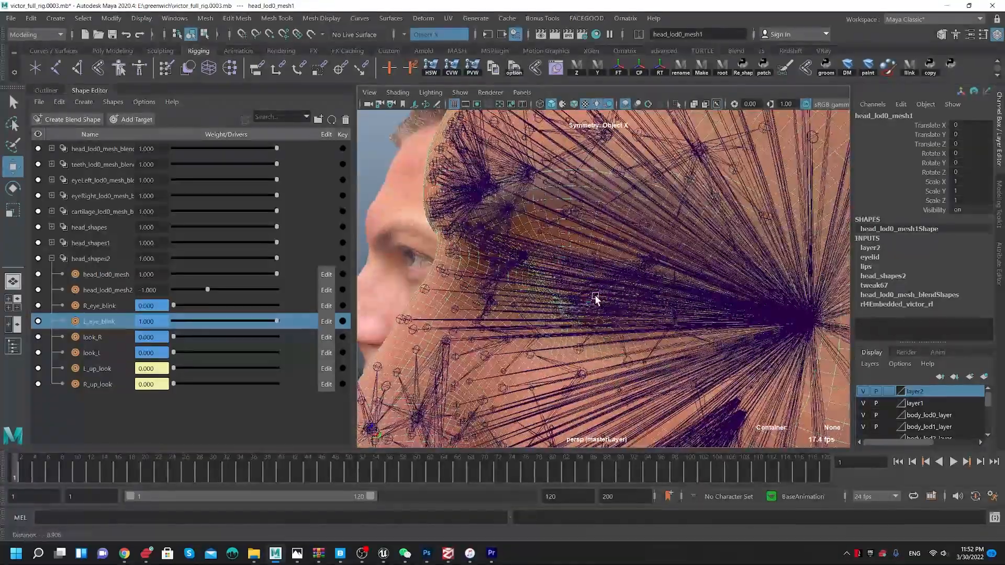
pyautogui.keyDown('alt'); pyautogui.moveTo(592, 292); pyautogui.dragTo(635, 370, button='right'); pyautogui.keyUp('alt')
pyautogui.click(657, 261)
pyautogui.keyDown('alt'); pyautogui.moveTo(475, 292); pyautogui.dragTo(639, 246); pyautogui.keyUp('alt')
pyautogui.press('q')
pyautogui.click(641, 247)
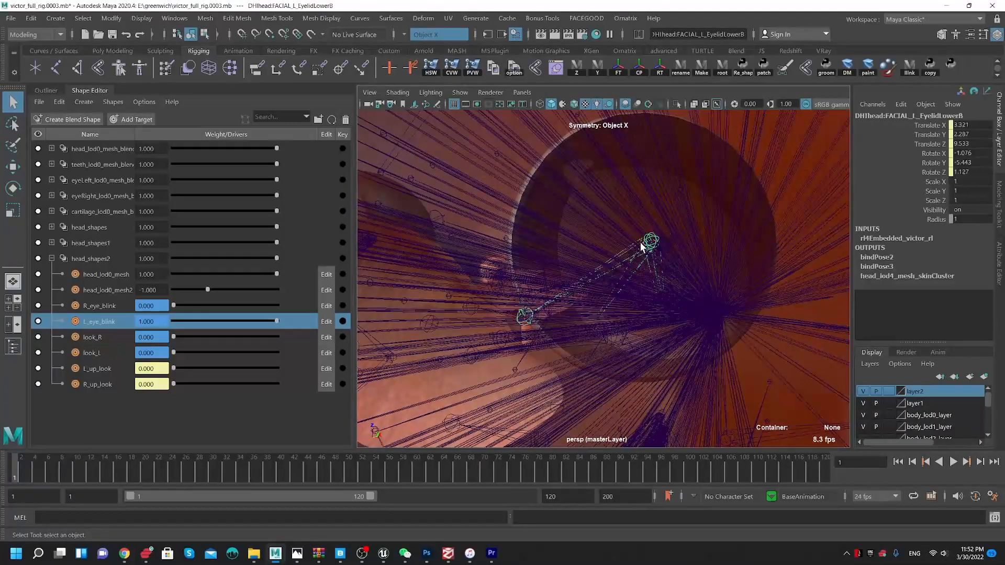
pyautogui.keyDown('alt'); pyautogui.moveTo(551, 281); pyautogui.dragTo(651, 250); pyautogui.keyUp('alt')
pyautogui.click(652, 249)
pyautogui.keyDown('alt'); pyautogui.moveTo(606, 284); pyautogui.dragTo(601, 257); pyautogui.keyUp('alt')
pyautogui.press('w')
pyautogui.click(649, 257)
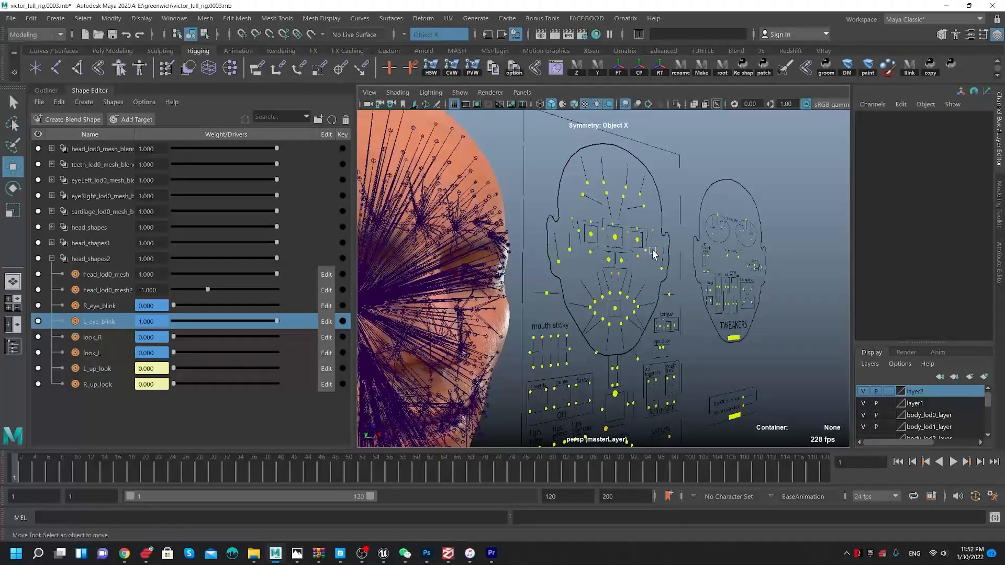
# - Partly open the left eye with CTRL_L_eye_blink, to an L_eye_blink weight of about 0.27, and select joint FACIAL_L_EyelidUpperA
pyautogui.click(643, 268)
pyautogui.moveTo(643, 266); pyautogui.dragTo(644, 262, button='middle')
pyautogui.keyDown('alt'); pyautogui.moveTo(439, 254); pyautogui.dragTo(503, 274, button='right'); pyautogui.keyUp('alt')
pyautogui.moveTo(510, 273); pyautogui.dragTo(516, 271, button='middle')
pyautogui.click(430, 258)
pyautogui.keyDown('alt'); pyautogui.moveTo(439, 298); pyautogui.dragTo(507, 283, button='middle'); pyautogui.keyUp('alt')
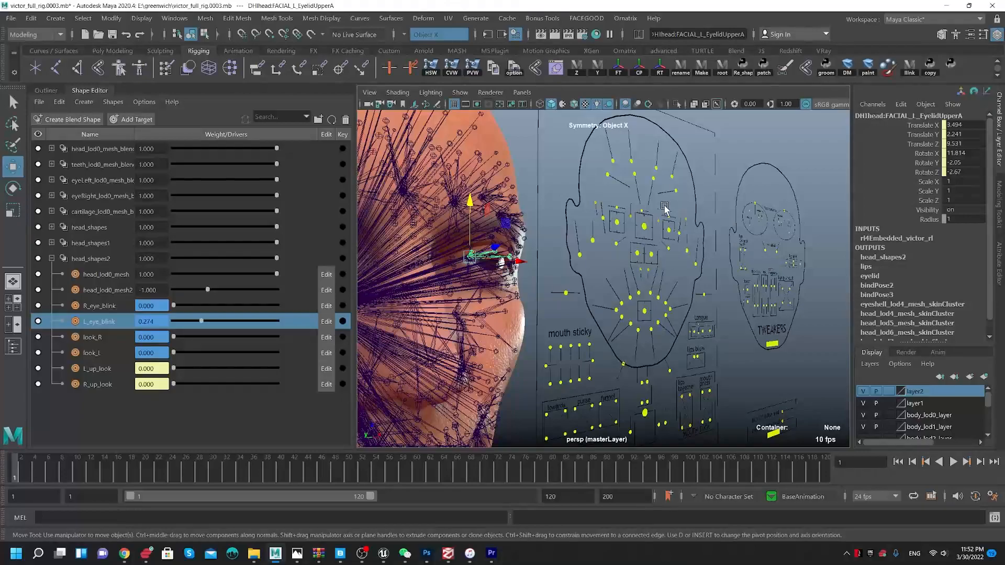
# - Close the left eye again with CTRL_L_eye_blink, to an L_eye_blink weight of about 0.96, and view the joints from the front
pyautogui.moveTo(679, 244); pyautogui.dragTo(680, 245)
pyautogui.moveTo(680, 244); pyautogui.dragTo(671, 266, button='middle')
pyautogui.keyDown('alt'); pyautogui.moveTo(548, 234); pyautogui.dragTo(659, 246, button='middle'); pyautogui.keyUp('alt')
pyautogui.keyDown('alt'); pyautogui.moveTo(658, 246); pyautogui.dragTo(526, 228); pyautogui.keyUp('alt')
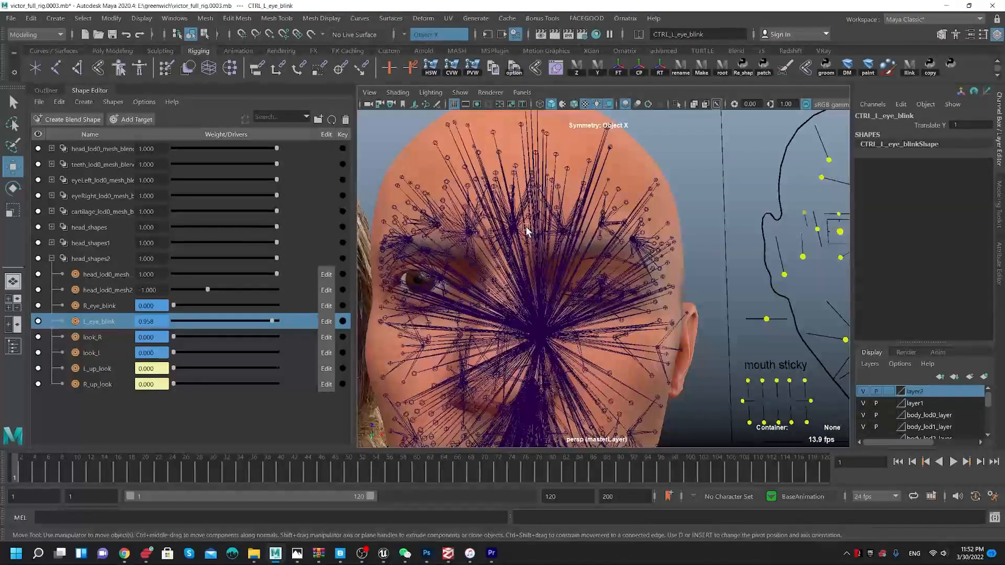
# - Hide the joints in the viewport and examine the closed left eye up close
pyautogui.click(459, 93)
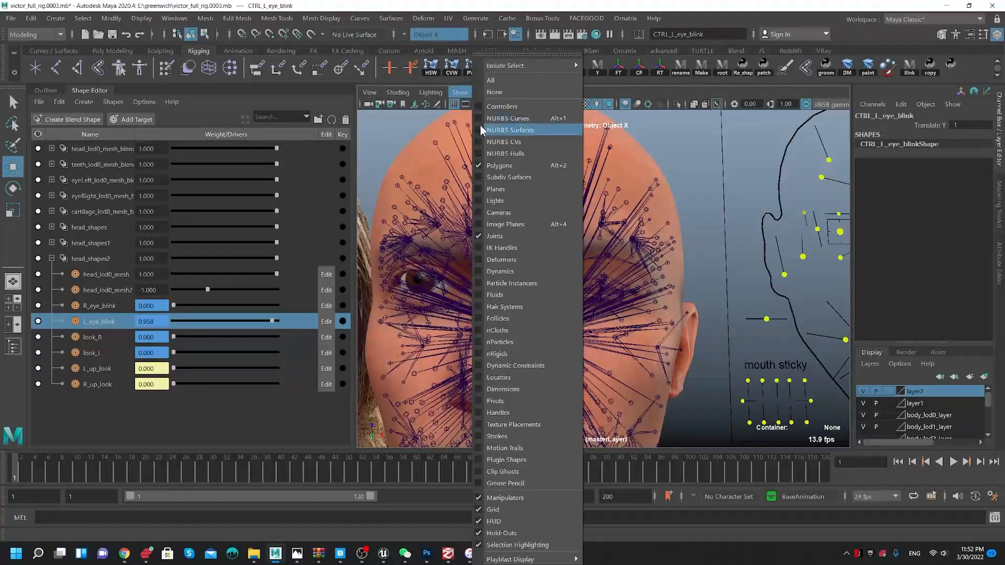
pyautogui.click(506, 244)
pyautogui.scroll(-2, 454, 258)
pyautogui.keyDown('alt'); pyautogui.moveTo(453, 257); pyautogui.dragTo(452, 270); pyautogui.keyUp('alt')
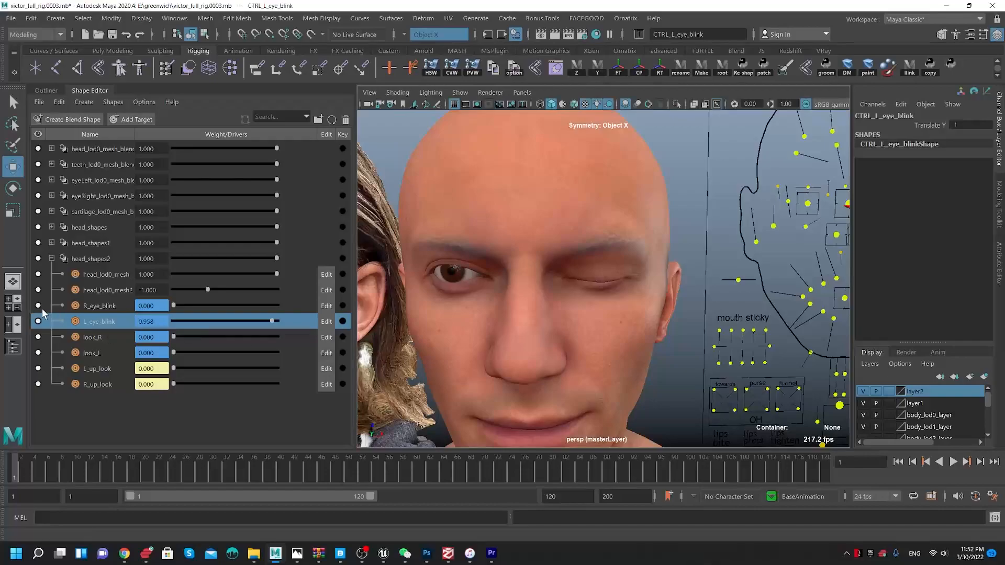
pyautogui.keyDown('alt'); pyautogui.moveTo(542, 240); pyautogui.dragTo(685, 367, button='right'); pyautogui.keyUp('alt')
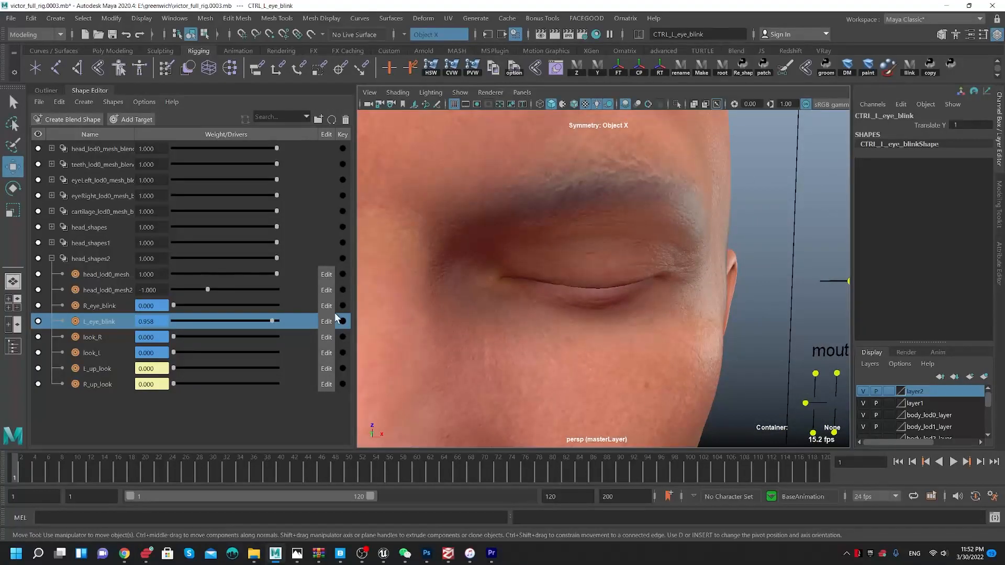
# - Expand the head_lod0_mesh_blendShapes group and select its eye_blink_L target
pyautogui.click(52, 149)
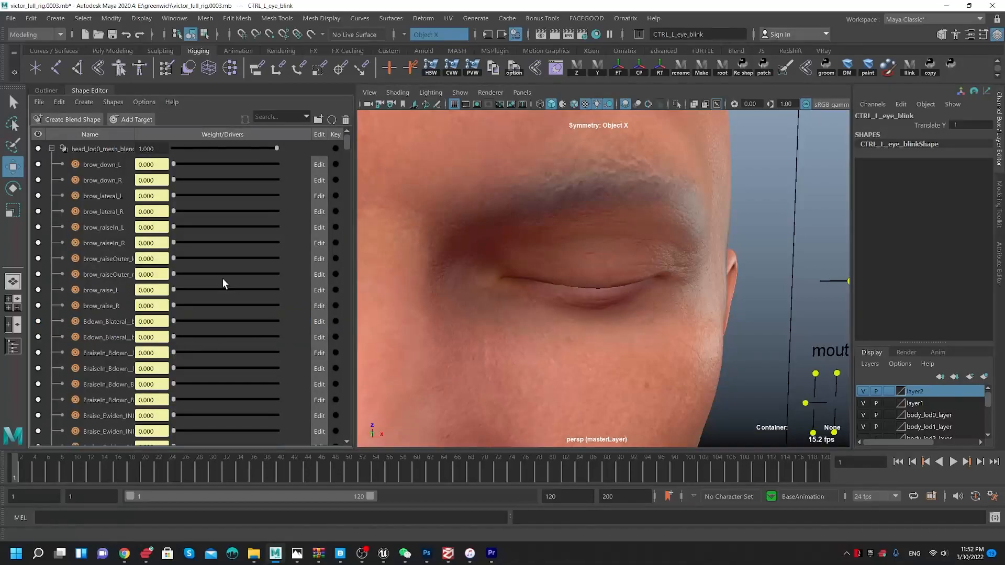
pyautogui.scroll(-1, 199, 260)
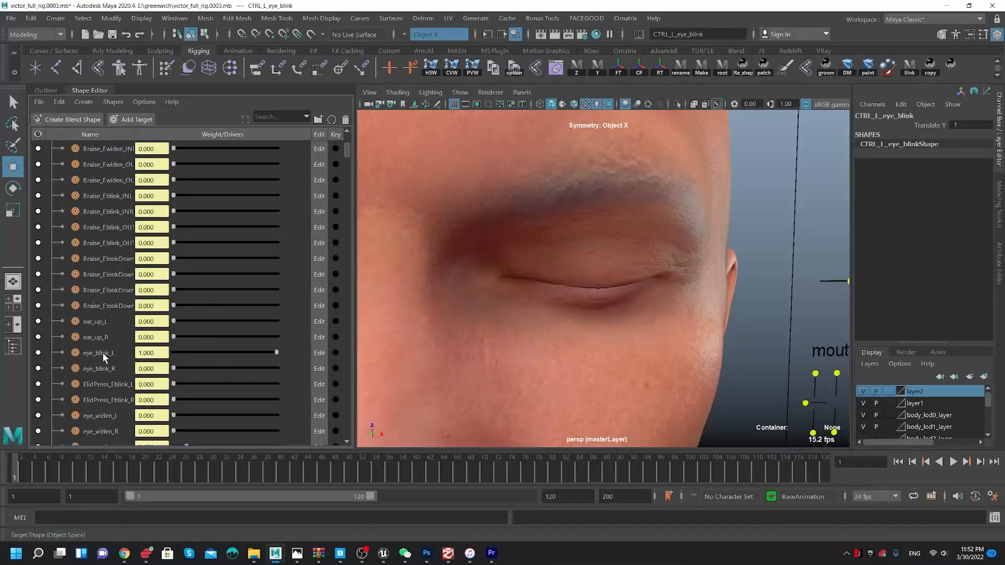
pyautogui.click(127, 354)
pyautogui.keyDown('alt'); pyautogui.moveTo(754, 298); pyautogui.dragTo(769, 276); pyautogui.keyUp('alt')
pyautogui.keyDown('alt'); pyautogui.moveTo(753, 230); pyautogui.dragTo(563, 175, button='middle'); pyautogui.keyUp('alt')
pyautogui.keyDown('alt'); pyautogui.moveTo(716, 286); pyautogui.dragTo(784, 292); pyautogui.keyUp('alt')
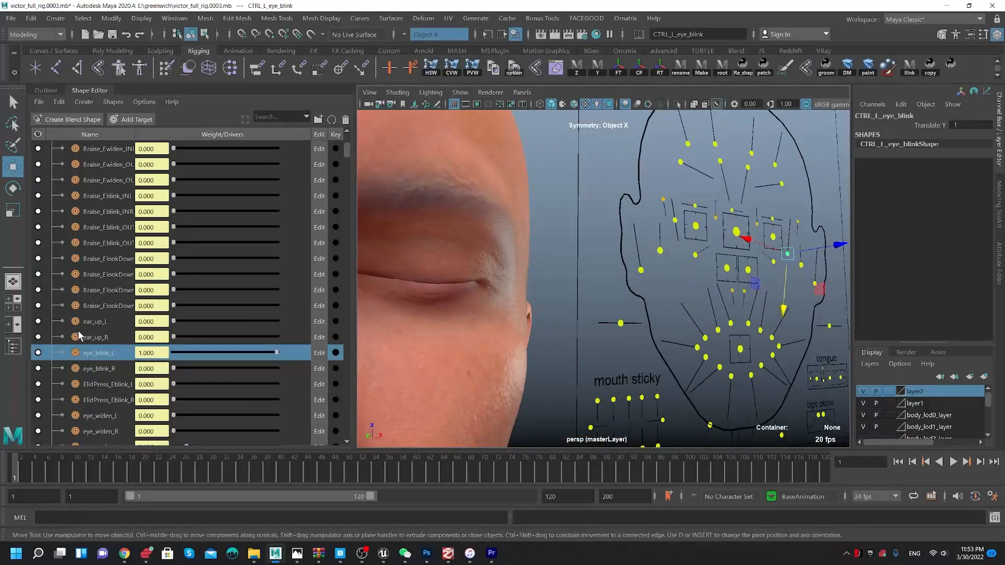
# - Move CTRL_L_eye_blink fully to its closed limit, Translate Y 1, and examine the closed eye beside the control board
pyautogui.moveTo(788, 255); pyautogui.dragTo(798, 308)
pyautogui.keyDown('alt'); pyautogui.moveTo(487, 291); pyautogui.dragTo(556, 302); pyautogui.keyUp('alt')
pyautogui.keyDown('alt'); pyautogui.moveTo(555, 302); pyautogui.dragTo(500, 295, button='right'); pyautogui.keyUp('alt')
pyautogui.keyDown('alt'); pyautogui.moveTo(571, 253); pyautogui.dragTo(482, 226, button='middle'); pyautogui.keyUp('alt')
pyautogui.keyDown('alt'); pyautogui.moveTo(675, 236); pyautogui.dragTo(592, 234, button='right'); pyautogui.keyUp('alt')
pyautogui.keyDown('alt'); pyautogui.moveTo(592, 235); pyautogui.dragTo(572, 239, button='middle'); pyautogui.keyUp('alt')
pyautogui.keyDown('alt'); pyautogui.moveTo(571, 239); pyautogui.dragTo(830, 215, button='right'); pyautogui.keyUp('alt')
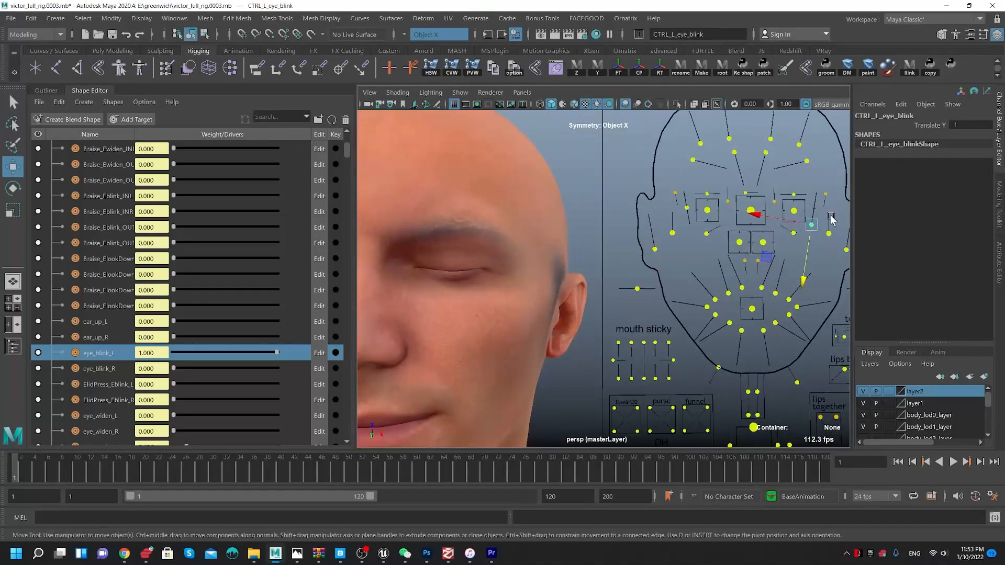
# - Point the left eye down by moving CTRL_L_eye to Translate Y -1, and select the combined target ElookDown_Eblink_L
pyautogui.click(795, 211)
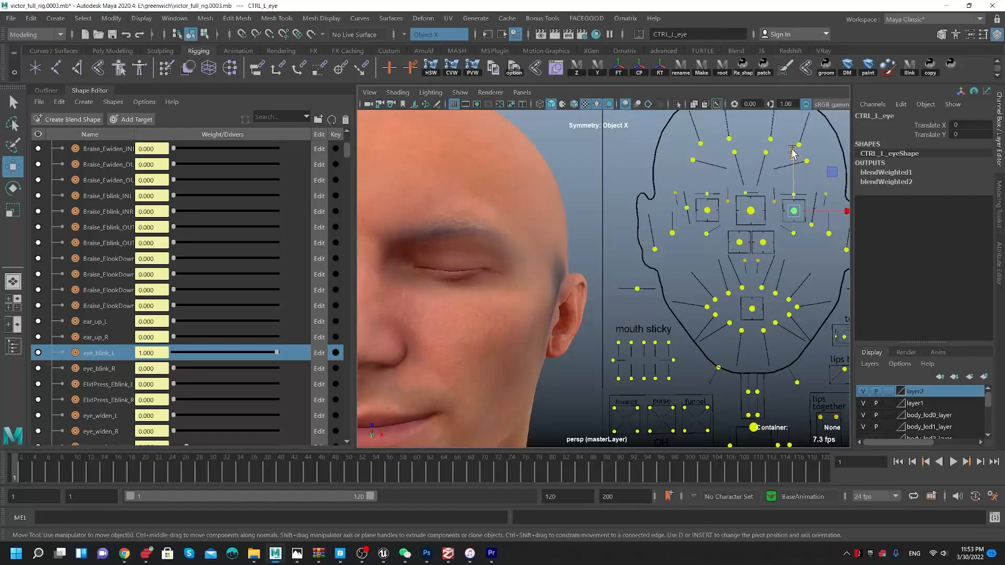
pyautogui.moveTo(793, 153); pyautogui.dragTo(795, 212)
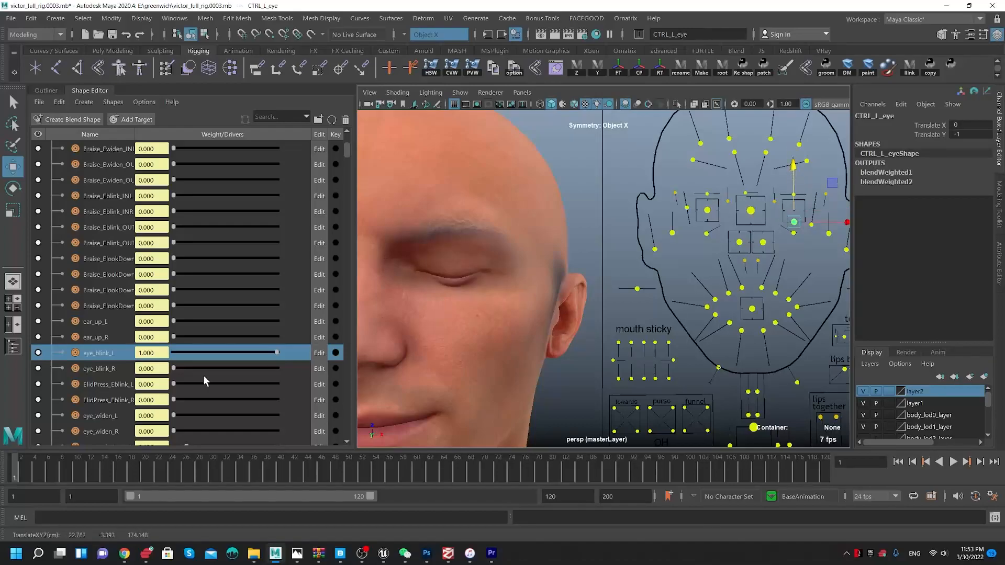
pyautogui.scroll(-2, 286, 303)
pyautogui.scroll(-2, 206, 313)
pyautogui.scroll(-8, 211, 327)
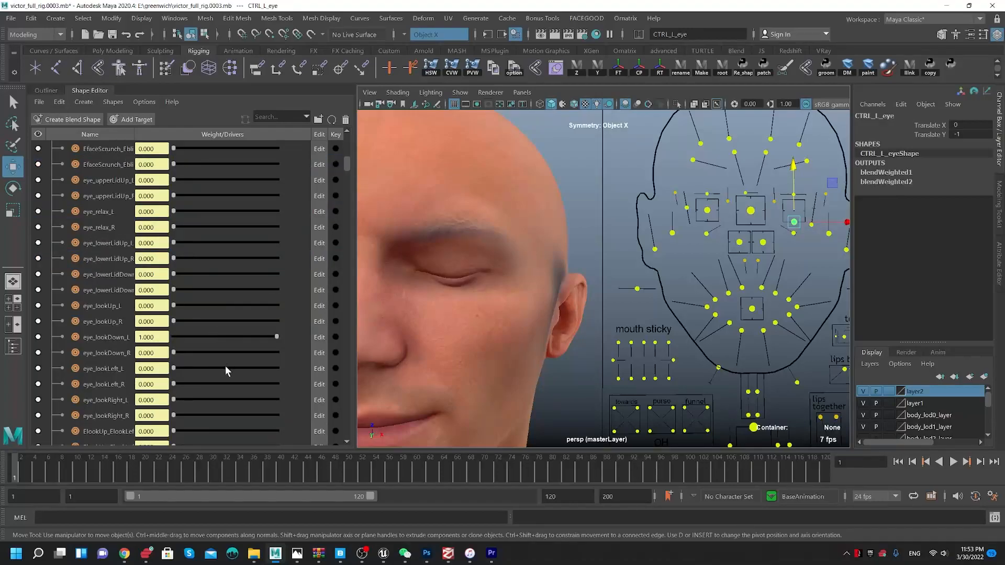
pyautogui.moveTo(134, 134); pyautogui.dragTo(167, 160)
pyautogui.scroll(-6, 176, 352)
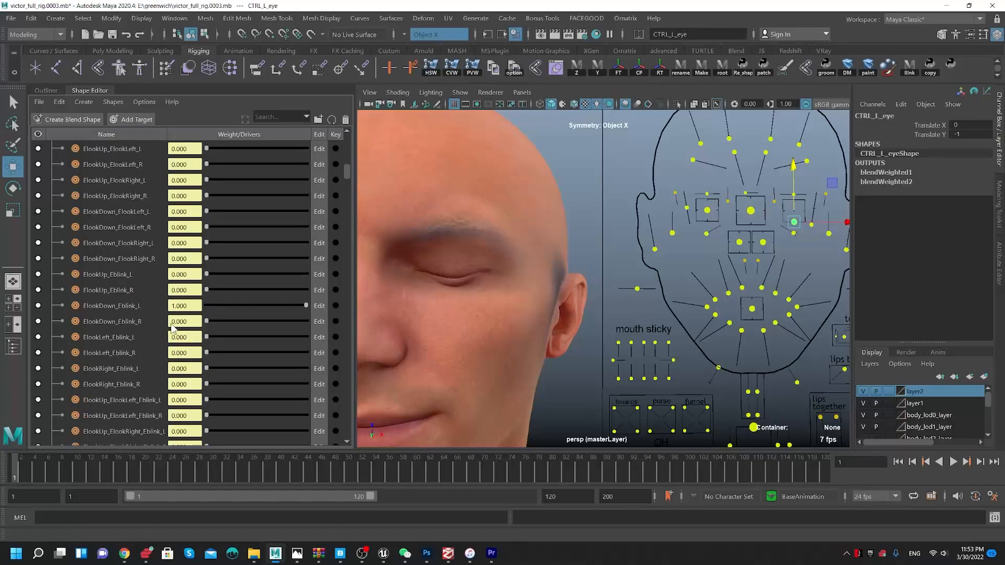
pyautogui.click(88, 309)
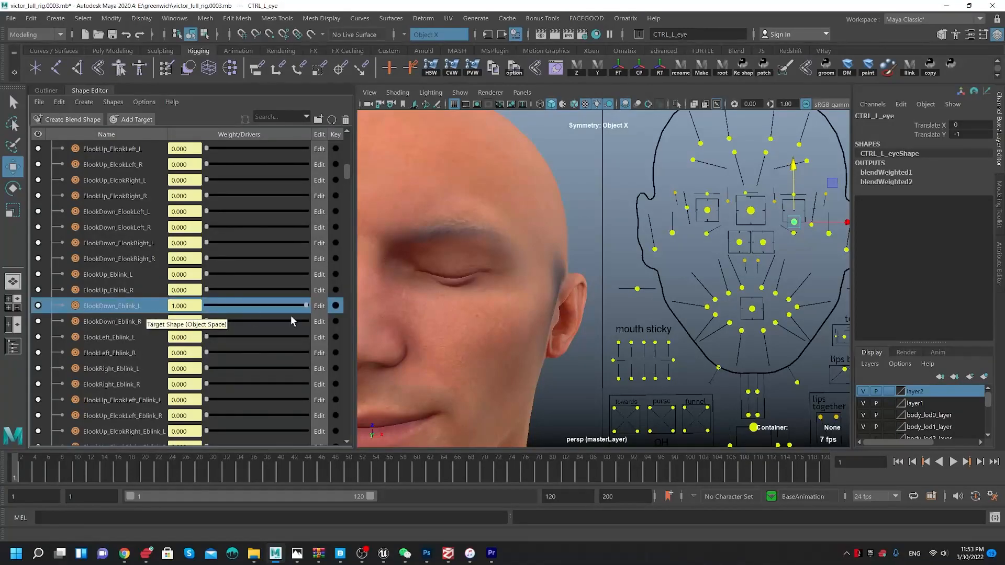
# - Shift CTRL_L_eye sideways to about Translate X -0.35 while keeping it fully down at Translate Y -1
pyautogui.keyDown('alt'); pyautogui.moveTo(797, 238); pyautogui.dragTo(772, 241, button='middle'); pyautogui.keyUp('alt')
pyautogui.moveTo(780, 229); pyautogui.dragTo(765, 209)
pyautogui.keyDown('alt'); pyautogui.moveTo(765, 215); pyautogui.dragTo(743, 260); pyautogui.keyUp('alt')
pyautogui.moveTo(748, 210); pyautogui.dragTo(747, 236)
pyautogui.keyDown('alt'); pyautogui.moveTo(751, 262); pyautogui.dragTo(718, 270, button='middle'); pyautogui.keyUp('alt')
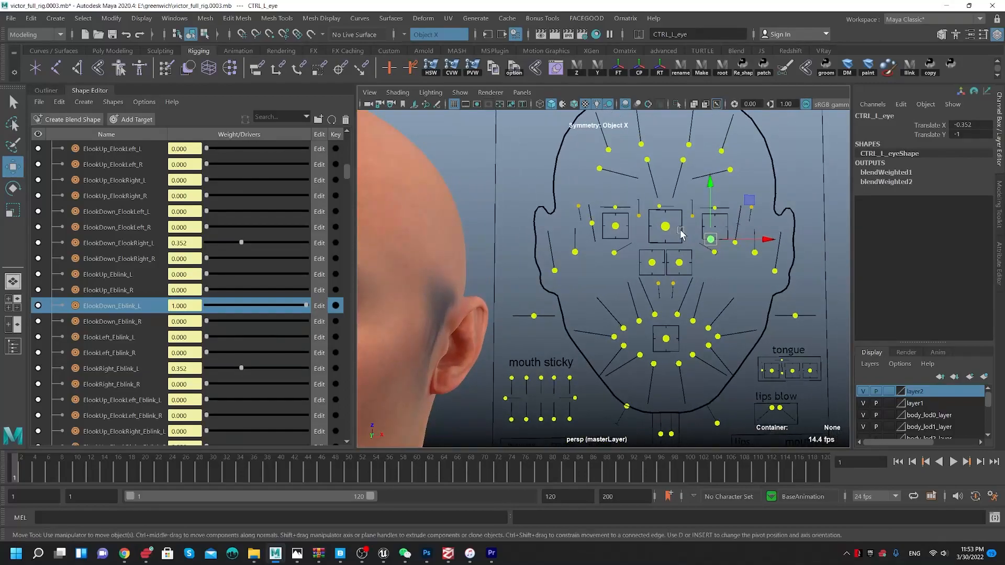
# - Try moving the left inner squint control CTRL_L_eye_squintInner and return it to Translate Y 0
pyautogui.click(713, 251)
pyautogui.keyDown('alt'); pyautogui.moveTo(696, 251); pyautogui.dragTo(721, 241, button='right'); pyautogui.keyUp('alt')
pyautogui.moveTo(721, 241); pyautogui.dragTo(792, 272)
pyautogui.moveTo(695, 246)
pyautogui.keyDown('alt'); pyautogui.mouseDown()
pyautogui.moveTo(746, 248)
pyautogui.moveTo(696, 232)
pyautogui.mouseUp(); pyautogui.keyUp('alt')
pyautogui.keyDown('alt'); pyautogui.moveTo(725, 254); pyautogui.dragTo(654, 242, button='right'); pyautogui.keyUp('alt')
pyautogui.keyDown('alt'); pyautogui.moveTo(661, 243); pyautogui.dragTo(624, 243, button='middle'); pyautogui.keyUp('alt')
pyautogui.keyDown('alt'); pyautogui.moveTo(624, 246); pyautogui.dragTo(705, 245, button='right'); pyautogui.keyUp('alt')
pyautogui.moveTo(740, 232); pyautogui.dragTo(779, 252)
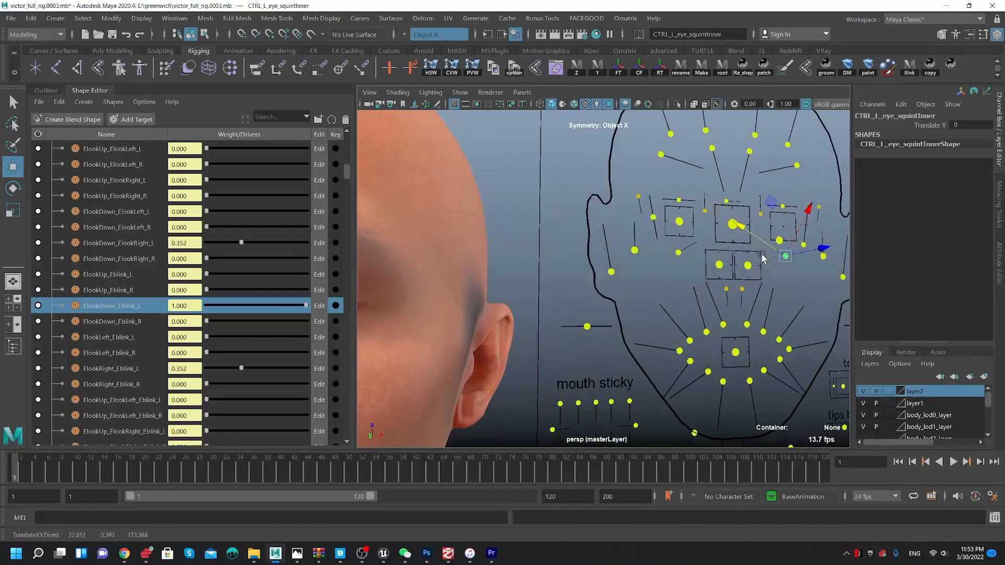
# - Select CTRL_L_nose, try moving it upward, and undo the move
pyautogui.click(748, 266)
pyautogui.keyDown('alt'); pyautogui.moveTo(754, 269); pyautogui.dragTo(881, 260, button='middle'); pyautogui.keyUp('alt')
pyautogui.moveTo(812, 226)
pyautogui.mouseDown()
pyautogui.moveTo(820, 264)
pyautogui.moveTo(812, 278)
pyautogui.moveTo(813, 214)
pyautogui.mouseUp()
pyautogui.hotkey('ctrl', 'z')
pyautogui.keyDown('alt'); pyautogui.moveTo(789, 227); pyautogui.dragTo(704, 211, button='right'); pyautogui.keyUp('alt')
pyautogui.keyDown('alt'); pyautogui.moveTo(703, 211); pyautogui.dragTo(614, 228, button='middle'); pyautogui.keyUp('alt')
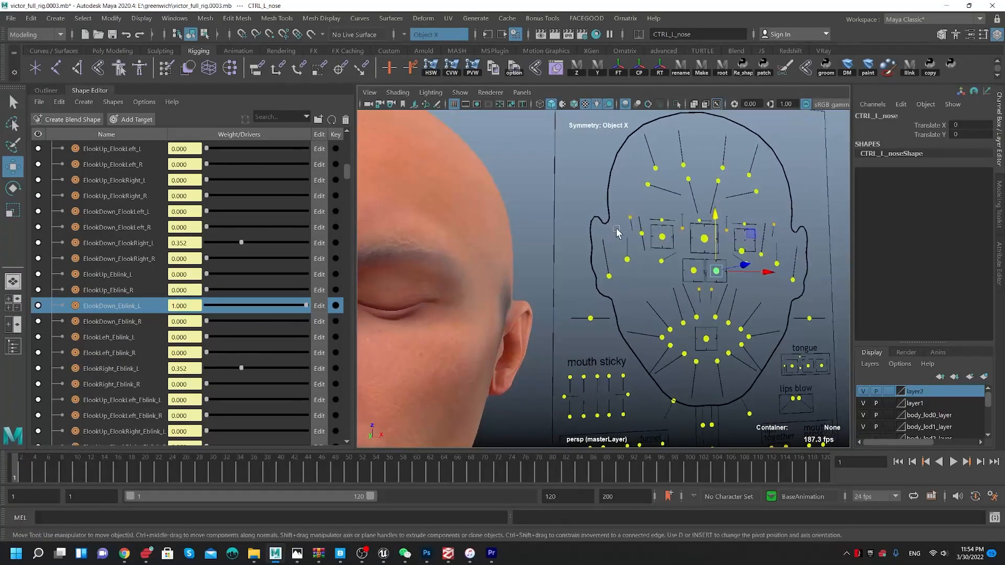
pyautogui.keyDown('alt'); pyautogui.moveTo(709, 239); pyautogui.dragTo(705, 241); pyautogui.keyUp('alt')
pyautogui.keyDown('alt'); pyautogui.moveTo(711, 229); pyautogui.dragTo(755, 348, button='right'); pyautogui.keyUp('alt')
pyautogui.keyDown('alt'); pyautogui.moveTo(765, 240); pyautogui.dragTo(580, 319, button='middle'); pyautogui.keyUp('alt')
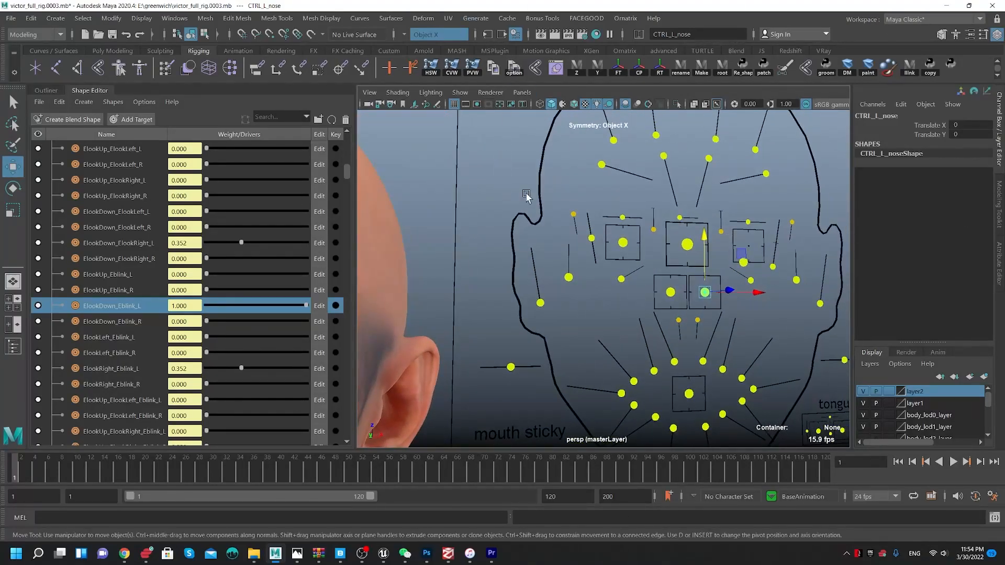
pyautogui.keyDown('alt'); pyautogui.moveTo(679, 319); pyautogui.dragTo(583, 289, button='right'); pyautogui.keyUp('alt')
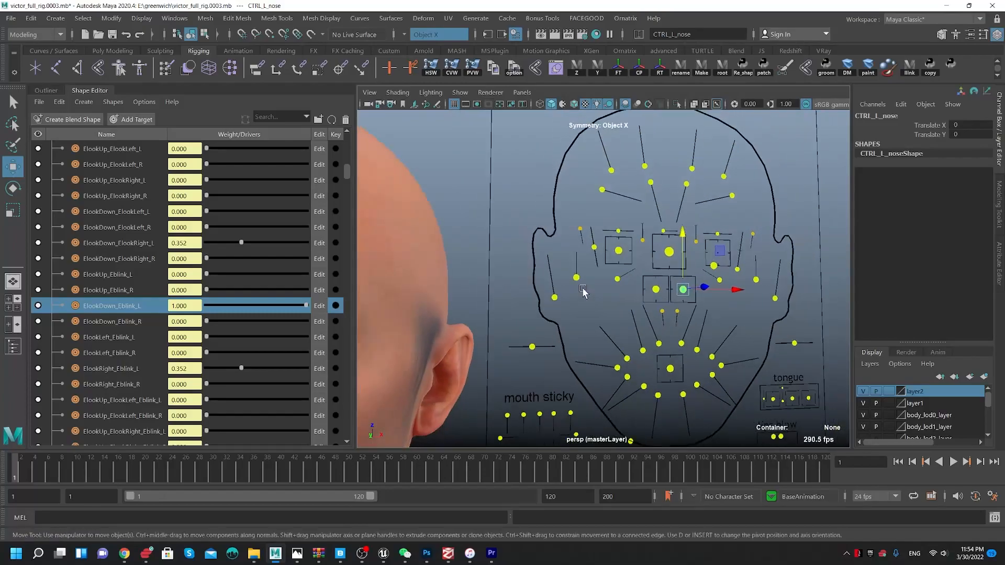
# - Reset CTRL_L_eye to Translate X 0 and Translate Y 0
pyautogui.click(715, 267)
pyautogui.doubleClick(971, 134)
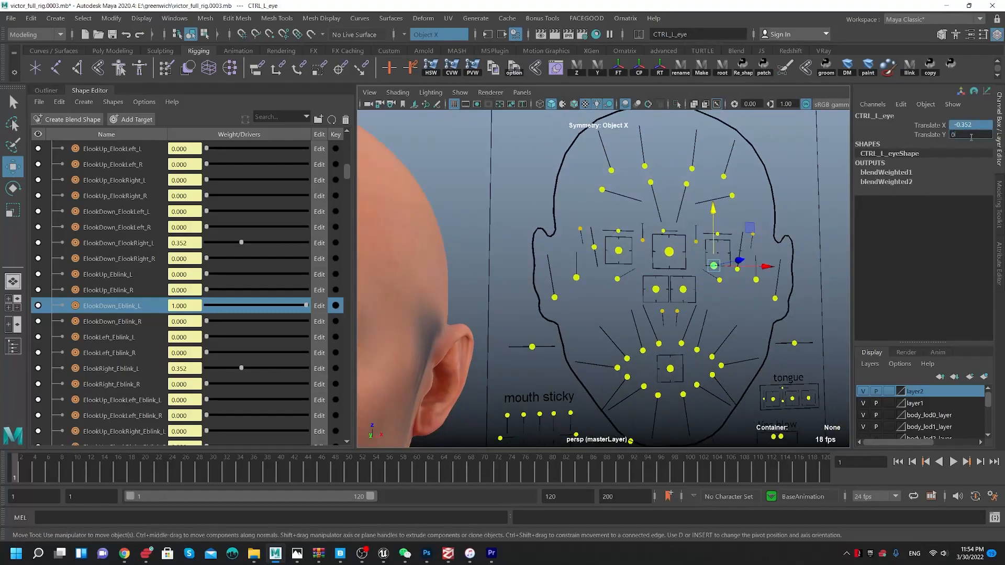
pyautogui.press('Return')
# - Examine the closed left eyelid and its surrounding skin from close up and from several angles
pyautogui.keyDown('alt'); pyautogui.moveTo(555, 265); pyautogui.dragTo(671, 260, button='middle'); pyautogui.keyUp('alt')
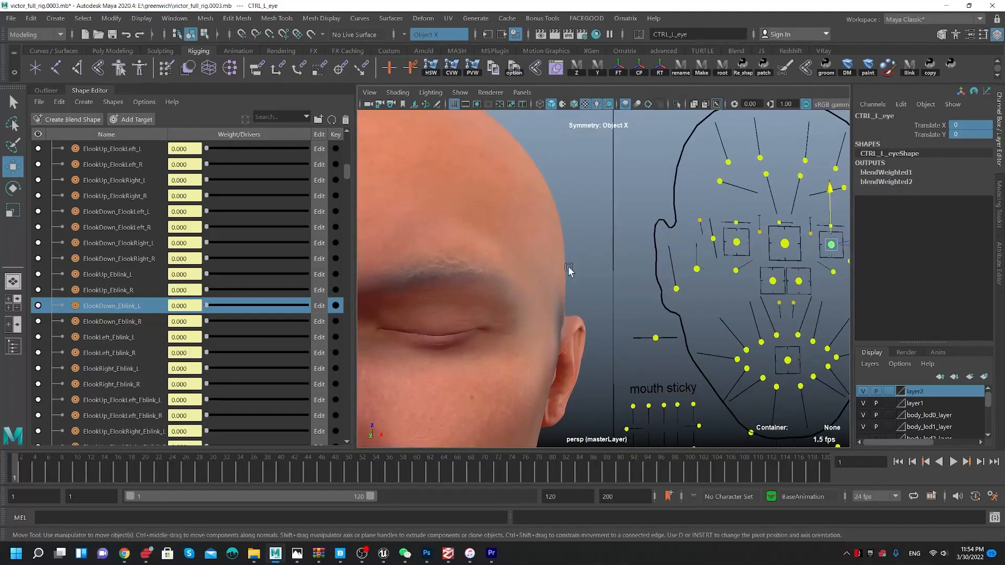
pyautogui.keyDown('alt'); pyautogui.moveTo(570, 272); pyautogui.dragTo(580, 227, button='right'); pyautogui.keyUp('alt')
pyautogui.keyDown('alt'); pyautogui.moveTo(497, 246); pyautogui.dragTo(595, 231, button='middle'); pyautogui.keyUp('alt')
pyautogui.keyDown('alt'); pyautogui.moveTo(596, 231); pyautogui.dragTo(675, 327, button='right'); pyautogui.keyUp('alt')
pyautogui.keyDown('alt'); pyautogui.moveTo(633, 301); pyautogui.dragTo(592, 283, button='middle'); pyautogui.keyUp('alt')
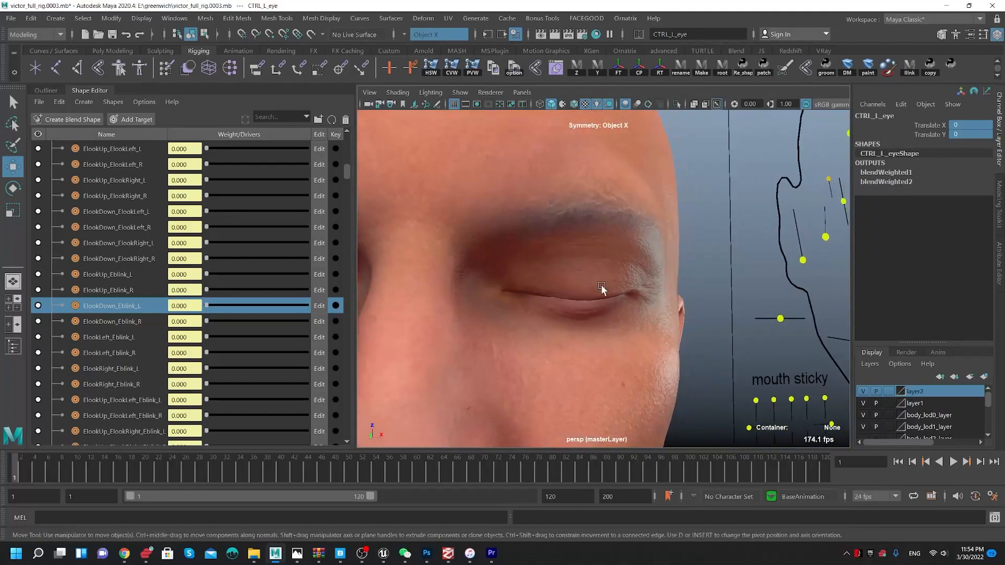
pyautogui.keyDown('alt'); pyautogui.moveTo(592, 283); pyautogui.dragTo(552, 283, button='right'); pyautogui.keyUp('alt')
pyautogui.keyDown('alt'); pyautogui.moveTo(552, 283); pyautogui.dragTo(566, 284); pyautogui.keyUp('alt')
pyautogui.keyDown('alt'); pyautogui.moveTo(683, 318); pyautogui.dragTo(728, 262, button='right'); pyautogui.keyUp('alt')
pyautogui.keyDown('alt'); pyautogui.moveTo(715, 241); pyautogui.dragTo(730, 241); pyautogui.keyUp('alt')
pyautogui.keyDown('alt'); pyautogui.moveTo(730, 241); pyautogui.dragTo(523, 262, button='middle'); pyautogui.keyUp('alt')
pyautogui.keyDown('alt'); pyautogui.moveTo(593, 271); pyautogui.dragTo(477, 232, button='right'); pyautogui.keyUp('alt')
pyautogui.keyDown('alt'); pyautogui.moveTo(469, 241); pyautogui.dragTo(497, 231, button='middle'); pyautogui.keyUp('alt')
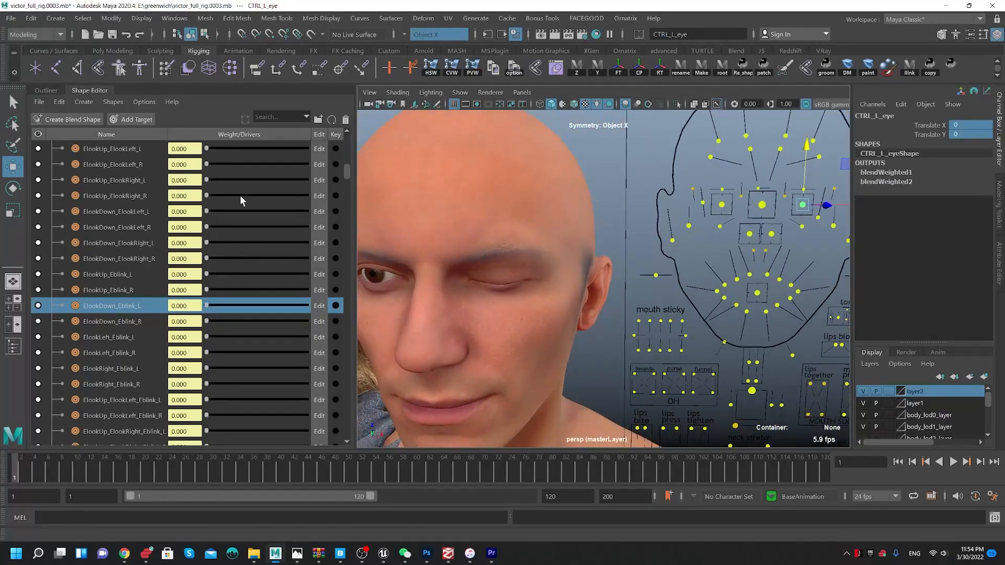
# - Collapse the head_lod0_mesh_blendShapes group and select the look_R target under head_shapes2
pyautogui.scroll(15, 144, 223)
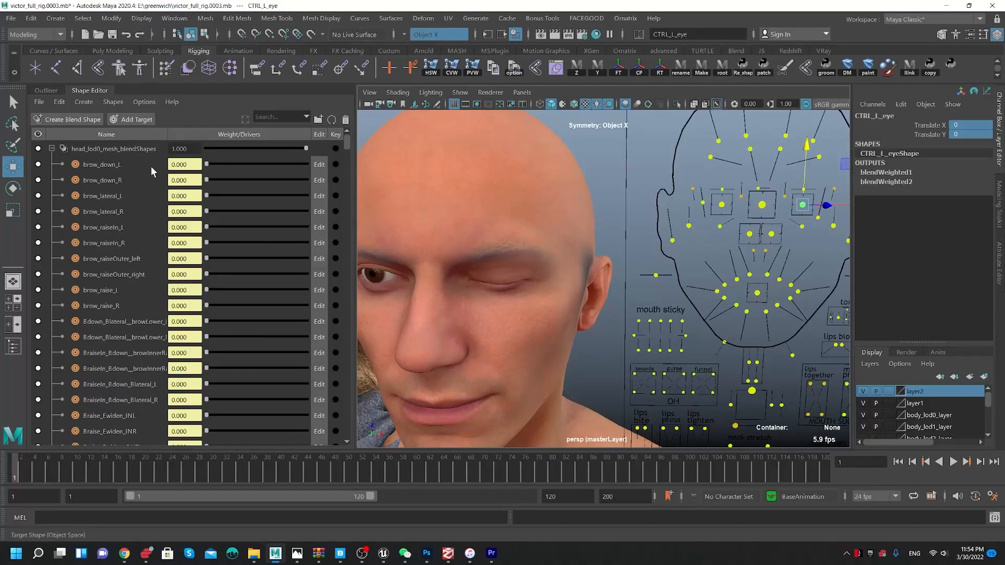
pyautogui.click(52, 149)
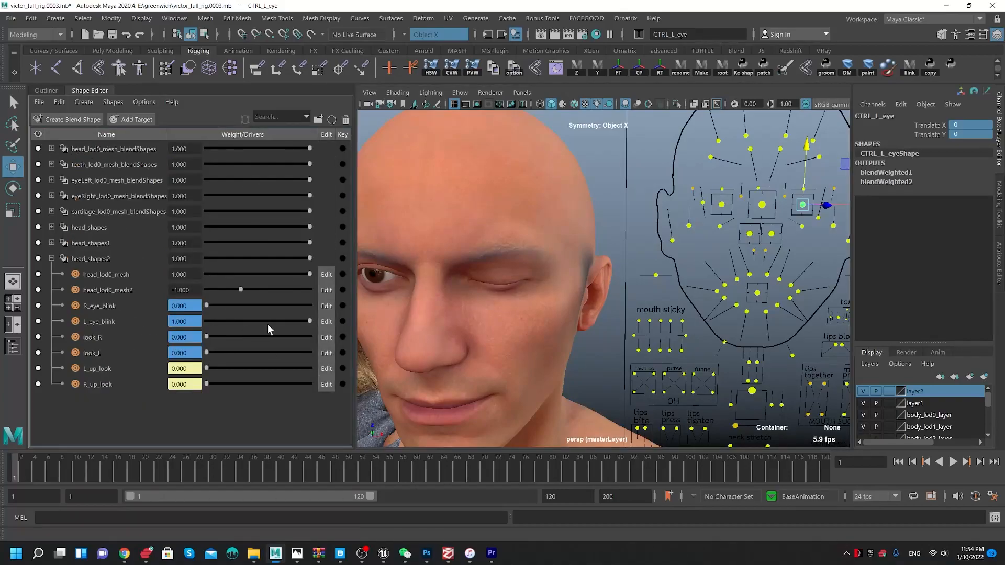
pyautogui.click(92, 337)
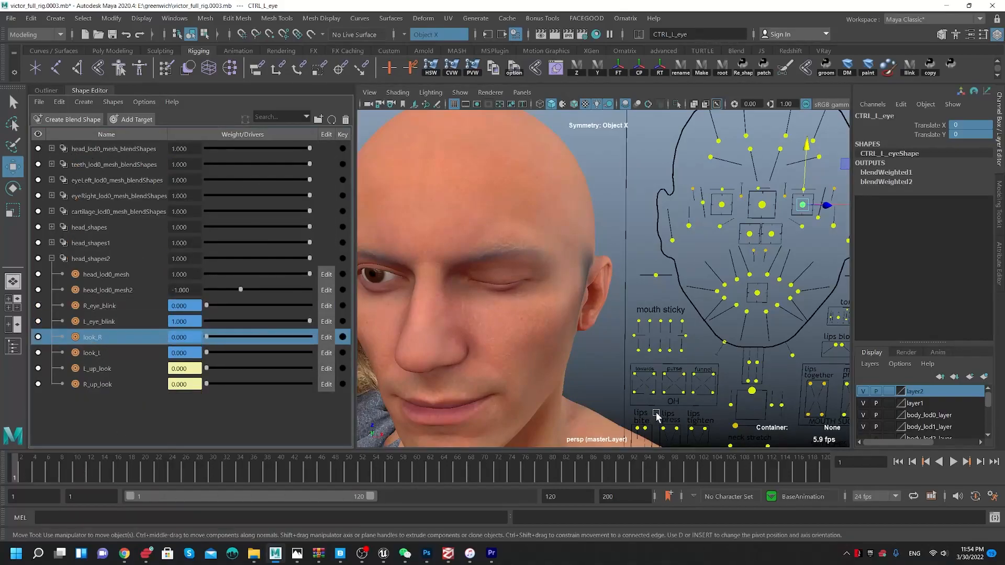
# - Turn the right eye fully outward by moving CTRL_R_eye to Translate X -1
pyautogui.keyDown('alt'); pyautogui.moveTo(511, 300); pyautogui.dragTo(695, 253); pyautogui.keyUp('alt')
pyautogui.keyDown('alt'); pyautogui.moveTo(695, 253); pyautogui.dragTo(751, 301, button='right'); pyautogui.keyUp('alt')
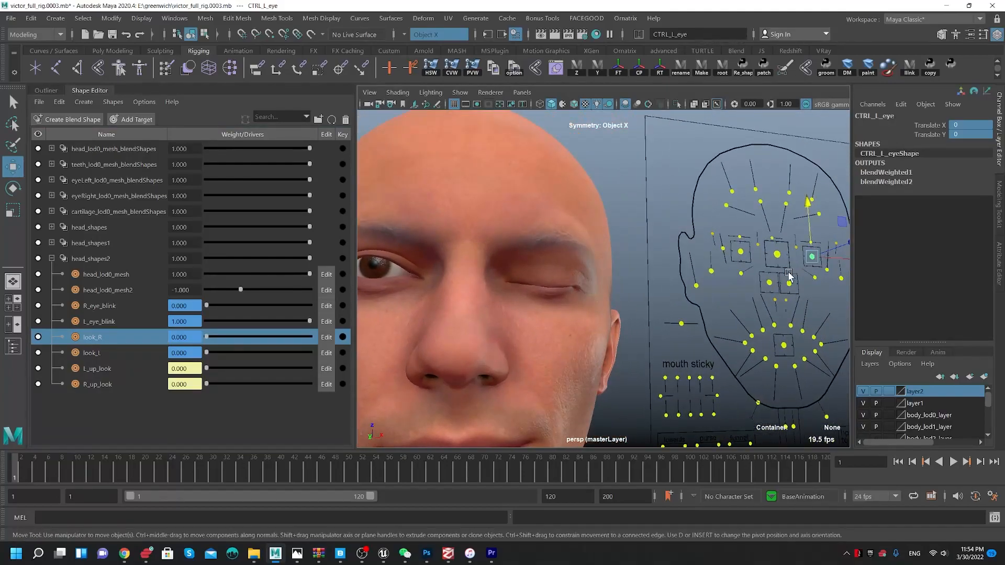
pyautogui.click(739, 253)
pyautogui.moveTo(784, 261); pyautogui.dragTo(759, 261)
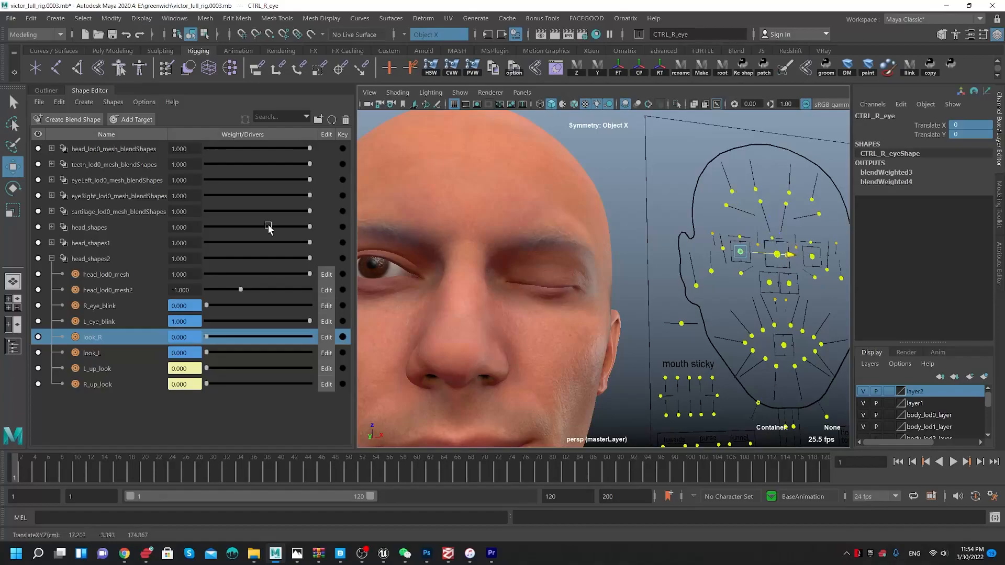
# - Inspect the right eyelid and eye corners from close up while trying to change the look_R weight
pyautogui.keyDown('alt'); pyautogui.moveTo(482, 285); pyautogui.dragTo(702, 267); pyautogui.keyUp('alt')
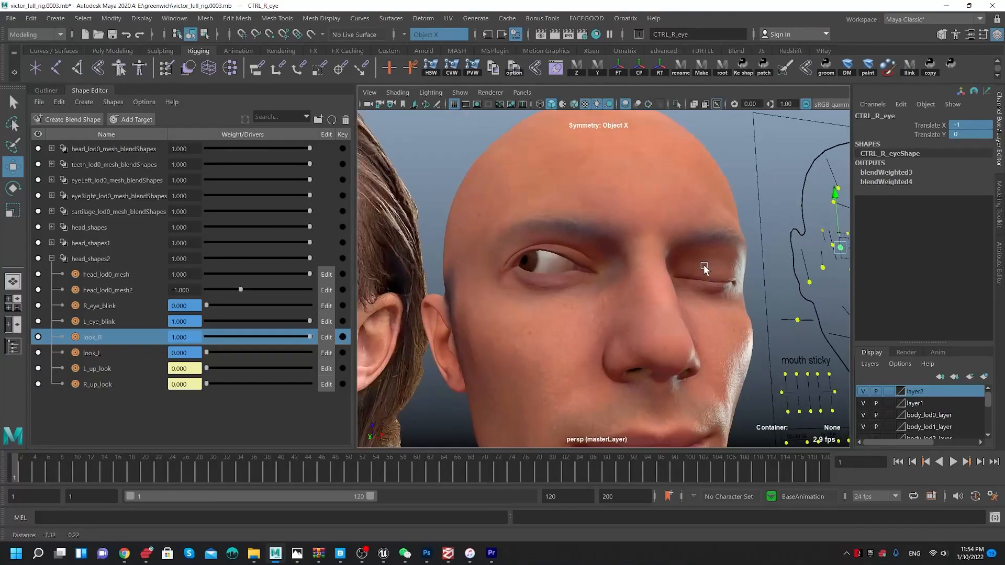
pyautogui.keyDown('alt'); pyautogui.moveTo(631, 307); pyautogui.dragTo(618, 276); pyautogui.keyUp('alt')
pyautogui.keyDown('alt'); pyautogui.moveTo(527, 250); pyautogui.dragTo(592, 343, button='right'); pyautogui.keyUp('alt')
pyautogui.moveTo(308, 337)
pyautogui.mouseDown()
pyautogui.moveTo(203, 335)
pyautogui.moveTo(312, 341)
pyautogui.mouseUp()
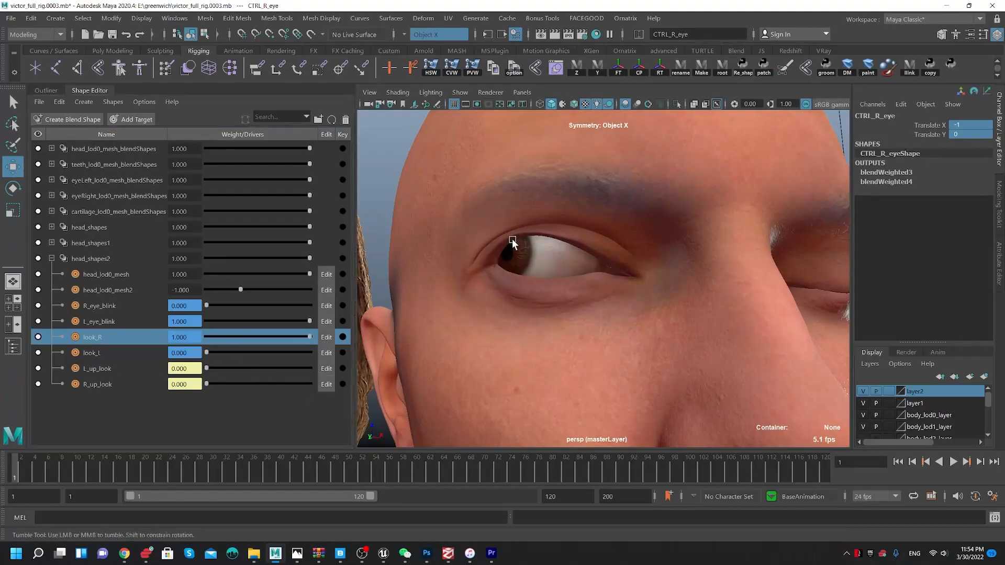
pyautogui.keyDown('alt'); pyautogui.moveTo(450, 354); pyautogui.dragTo(482, 349); pyautogui.keyUp('alt')
pyautogui.keyDown('alt'); pyautogui.moveTo(461, 246); pyautogui.dragTo(486, 239, button='right'); pyautogui.keyUp('alt')
pyautogui.keyDown('alt'); pyautogui.moveTo(416, 230); pyautogui.dragTo(441, 211); pyautogui.keyUp('alt')
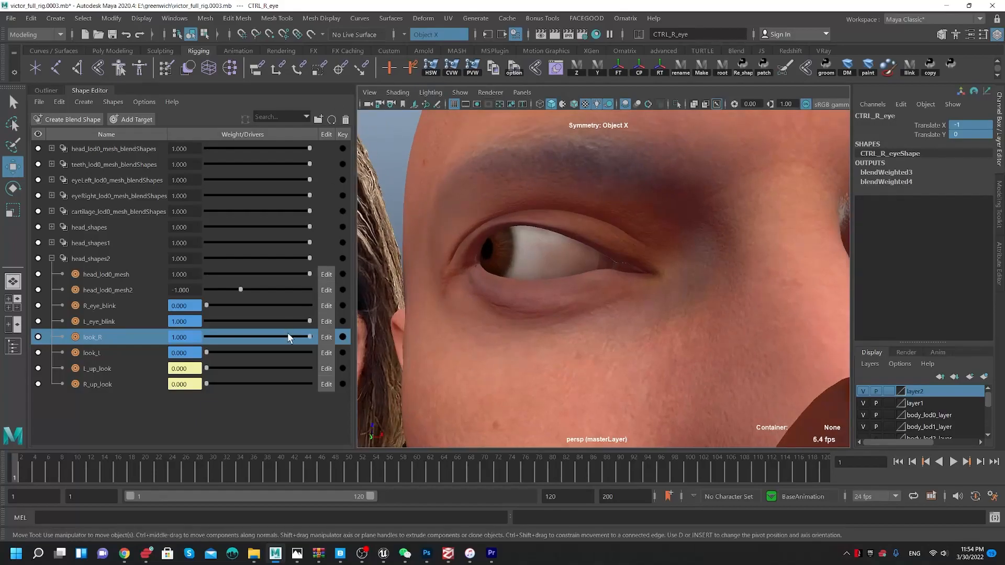
pyautogui.moveTo(307, 341); pyautogui.dragTo(335, 340)
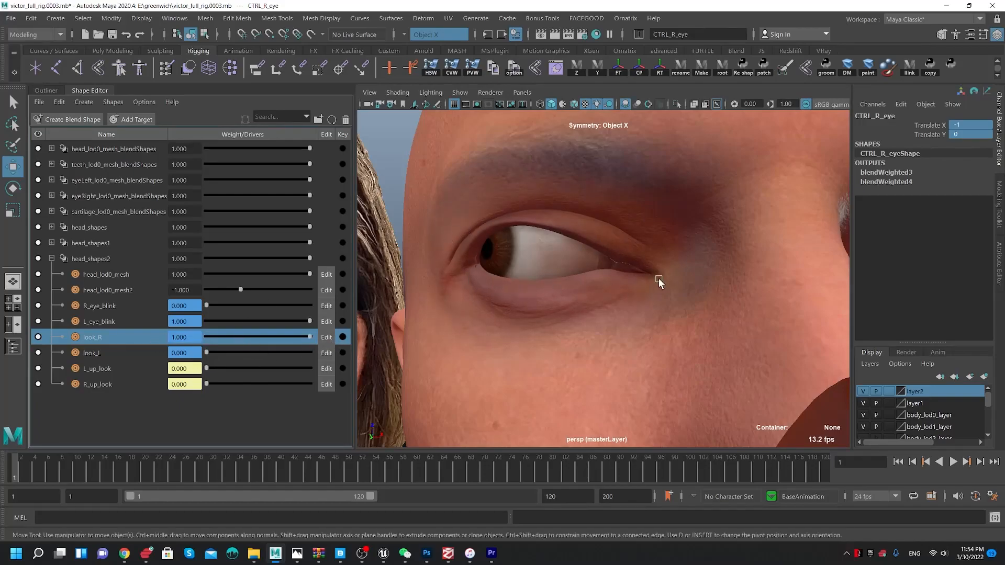
# - Select the eye controls together and reset their Translate X and Translate Y to 0
pyautogui.scroll(-5, 691, 232)
pyautogui.scroll(-3, 691, 233)
pyautogui.keyDown('alt'); pyautogui.moveTo(722, 259); pyautogui.dragTo(518, 251, button='middle'); pyautogui.keyUp('alt')
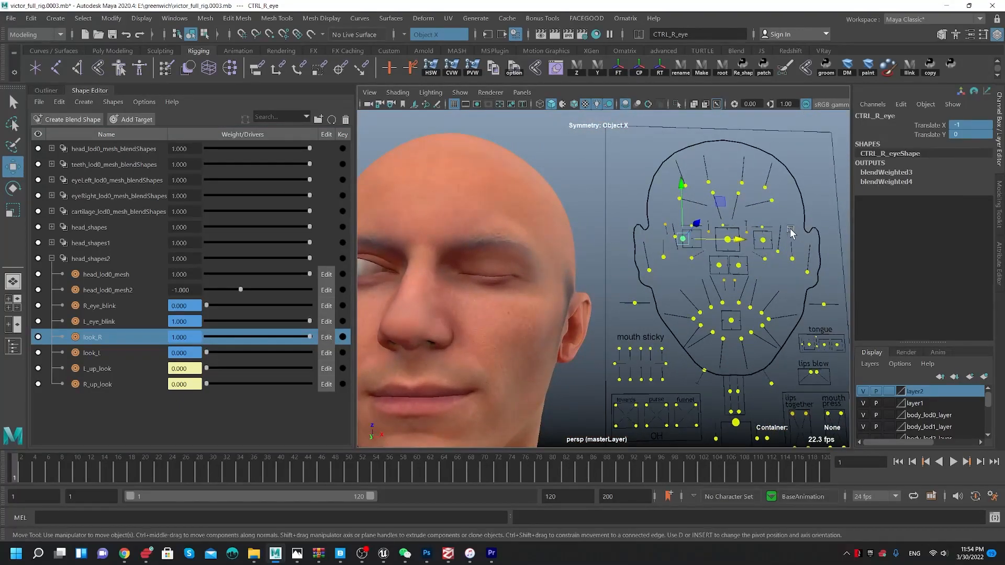
pyautogui.moveTo(644, 258); pyautogui.dragTo(645, 258)
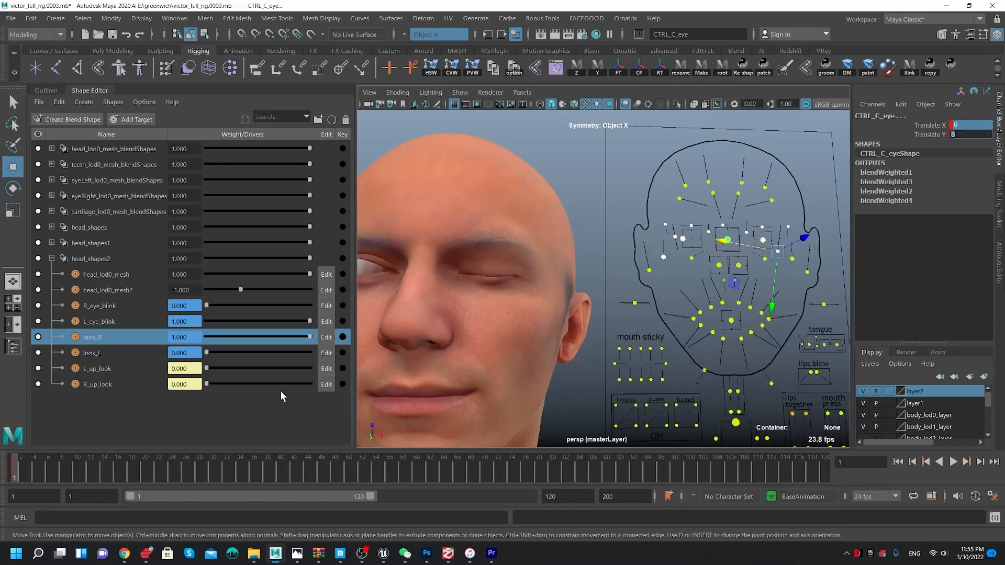
pyautogui.press('Return')
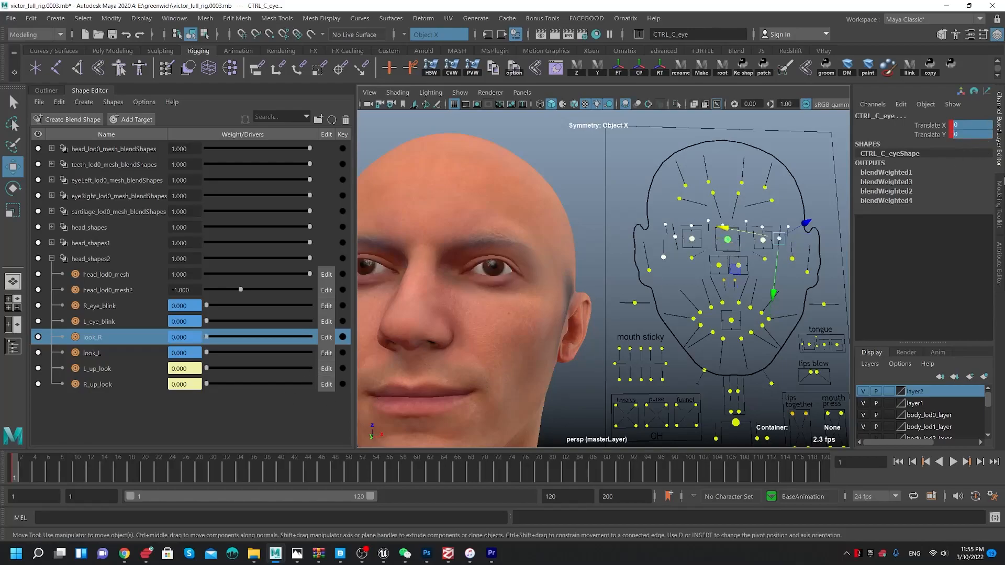
# - Turn the left eye fully outward by moving CTRL_L_eye to Translate X 1
pyautogui.keyDown('alt'); pyautogui.moveTo(671, 271); pyautogui.dragTo(748, 264); pyautogui.keyUp('alt')
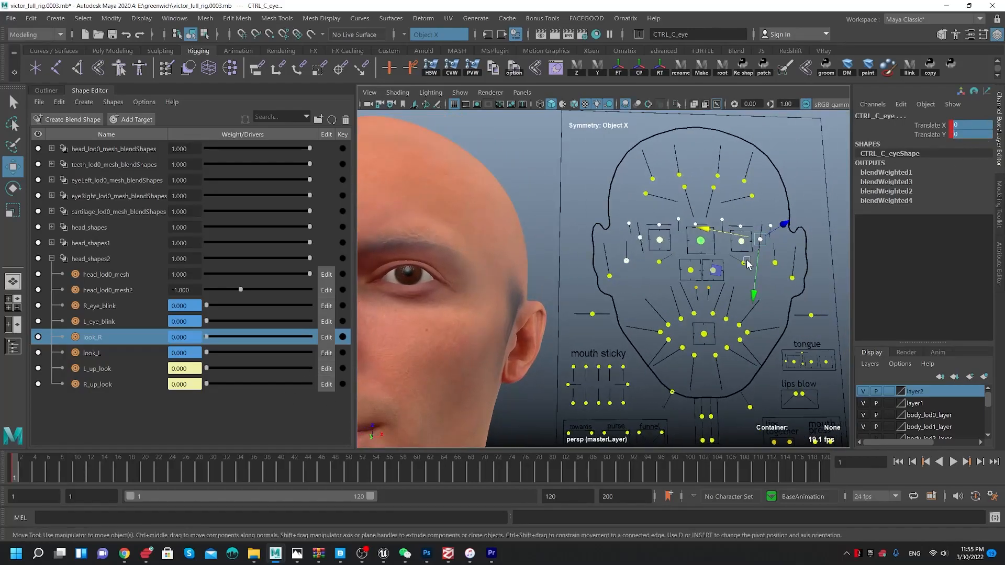
pyautogui.click(742, 243)
pyautogui.keyDown('alt'); pyautogui.moveTo(742, 244); pyautogui.dragTo(788, 232, button='middle'); pyautogui.keyUp('alt')
pyautogui.moveTo(820, 230); pyautogui.dragTo(876, 231)
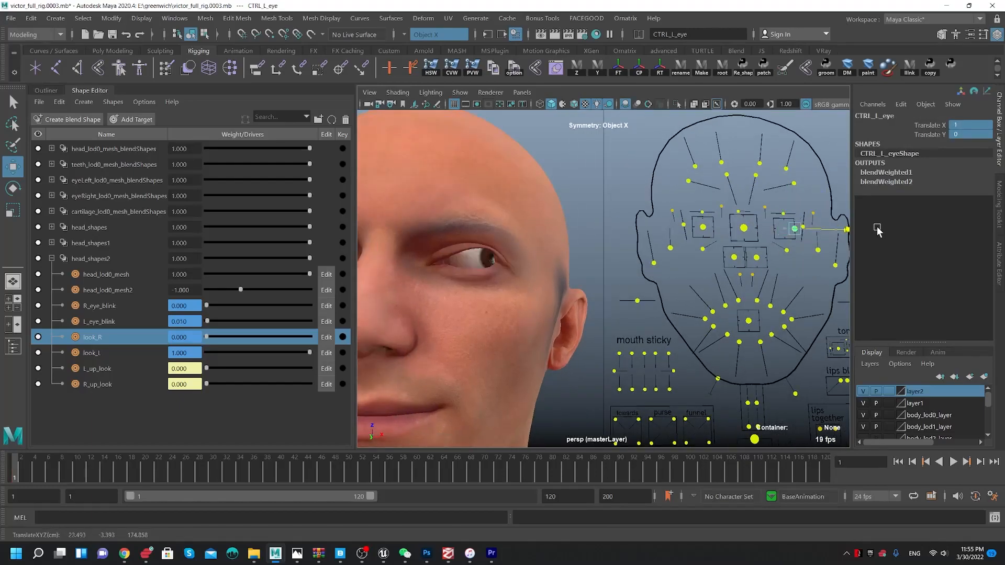
# - Inspect the outward-looking left eye from close up, trying to lower the look_L weight and undoing the attempt
pyautogui.keyDown('alt'); pyautogui.moveTo(496, 238); pyautogui.dragTo(518, 243); pyautogui.keyUp('alt')
pyautogui.keyDown('alt'); pyautogui.moveTo(518, 243); pyautogui.dragTo(638, 308, button='right'); pyautogui.keyUp('alt')
pyautogui.keyDown('alt'); pyautogui.moveTo(638, 308); pyautogui.dragTo(631, 341, button='middle'); pyautogui.keyUp('alt')
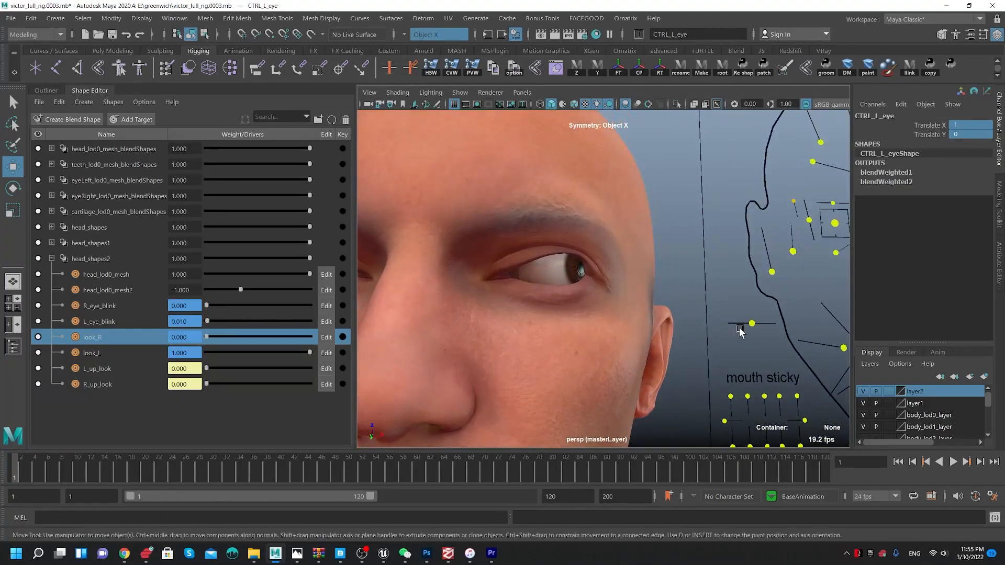
pyautogui.scroll(2, 628, 257)
pyautogui.keyDown('alt'); pyautogui.moveTo(623, 258); pyautogui.dragTo(384, 343); pyautogui.keyUp('alt')
pyautogui.keyDown('alt'); pyautogui.moveTo(733, 272); pyautogui.dragTo(702, 289, button='middle'); pyautogui.keyUp('alt')
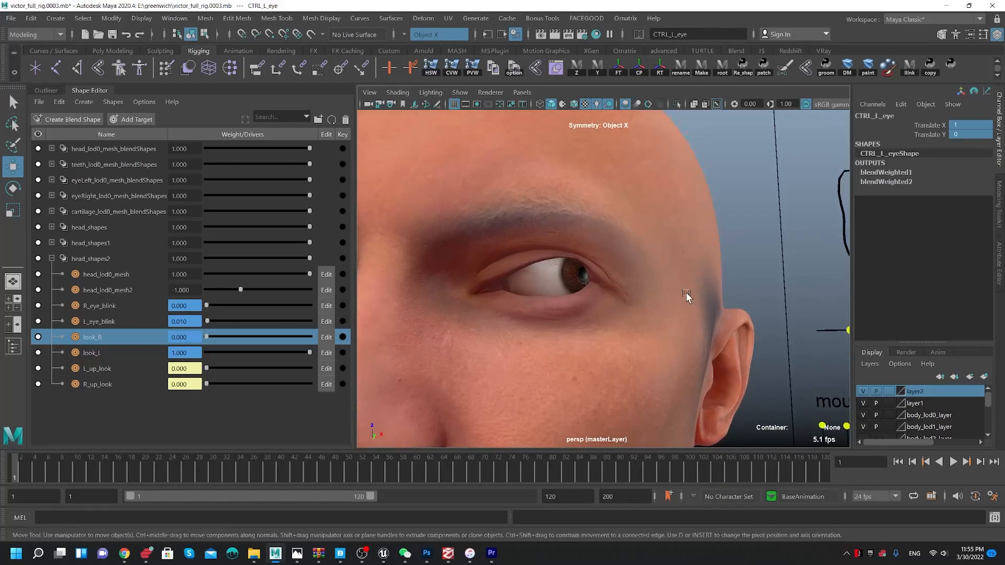
pyautogui.moveTo(310, 353); pyautogui.dragTo(204, 353)
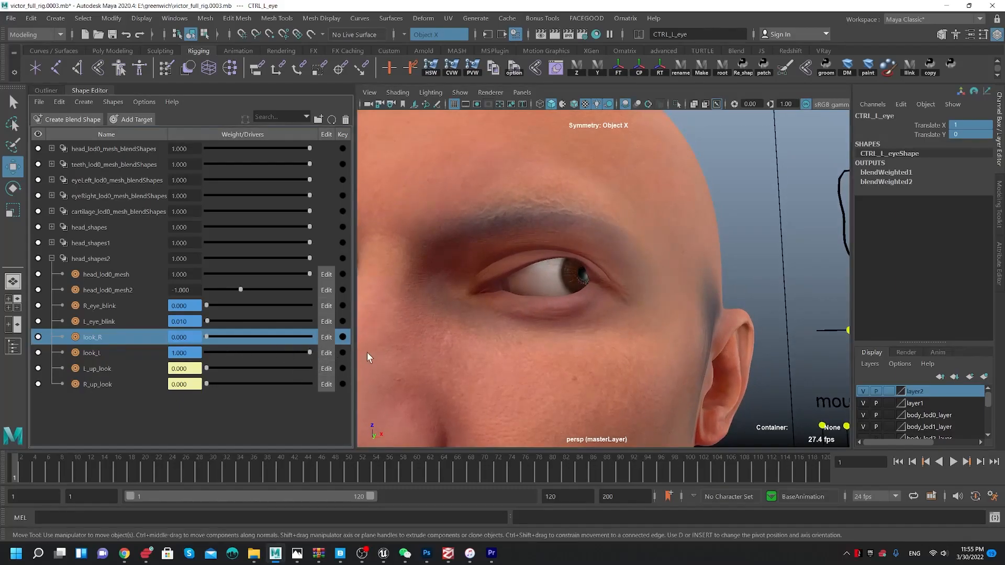
pyautogui.hotkey('ctrl', 'z')
pyautogui.keyDown('alt'); pyautogui.moveTo(516, 283); pyautogui.dragTo(544, 289); pyautogui.keyUp('alt')
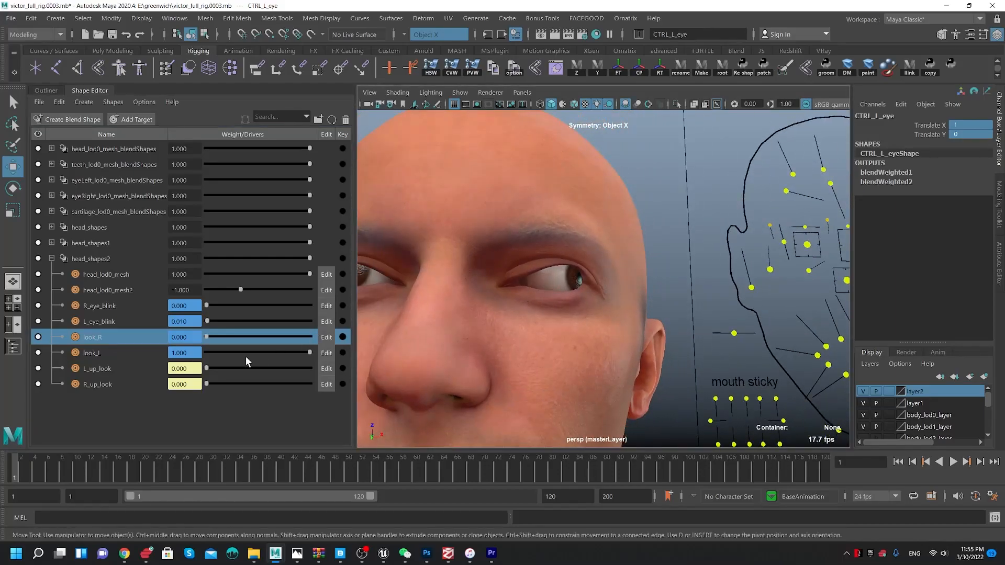
# - Select the L_up_look and R_up_look targets in turn, and raise CTRL_L_eye to Translate Y 1
pyautogui.click(111, 365)
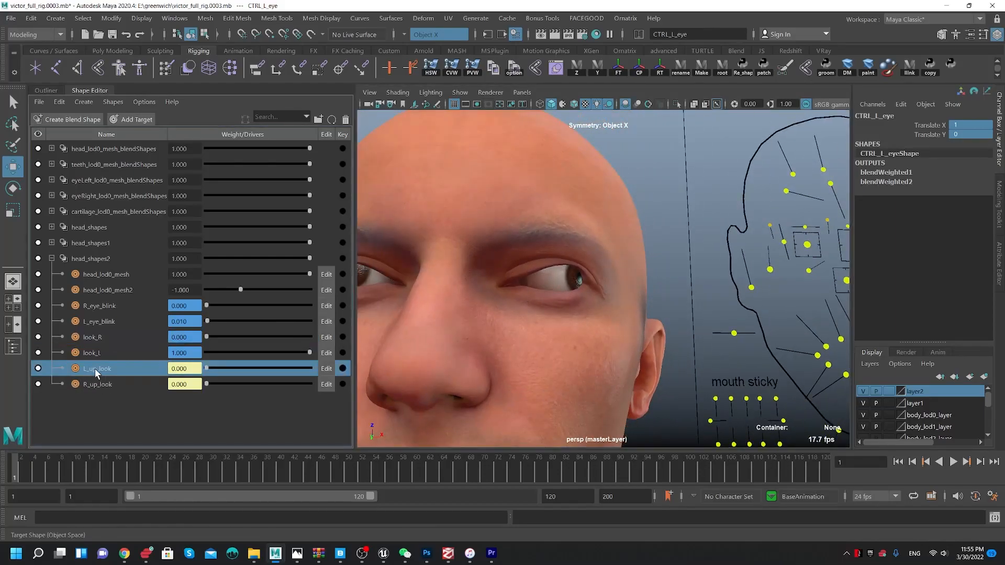
pyautogui.click(124, 388)
pyautogui.keyDown('alt'); pyautogui.moveTo(607, 303); pyautogui.dragTo(673, 300); pyautogui.keyUp('alt')
pyautogui.moveTo(817, 269); pyautogui.dragTo(835, 221)
# - Examine how the left eyelids fit the eyeball in the up-and-outward pose from several angles
pyautogui.keyDown('alt'); pyautogui.moveTo(575, 274); pyautogui.dragTo(692, 261, button='middle'); pyautogui.keyUp('alt')
pyautogui.scroll(-3, 691, 258)
pyautogui.keyDown('alt'); pyautogui.moveTo(783, 260); pyautogui.dragTo(736, 262, button='middle'); pyautogui.keyUp('alt')
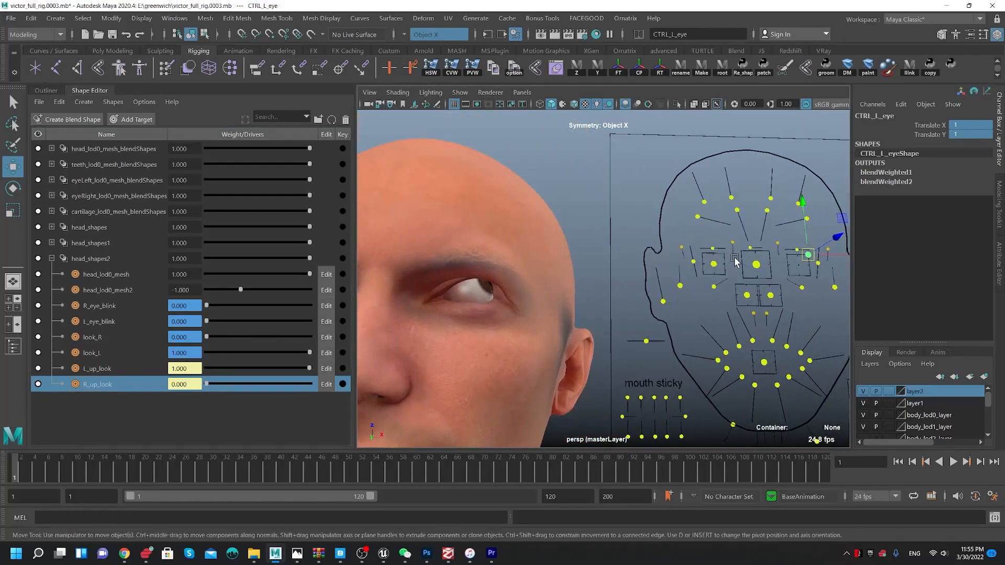
pyautogui.scroll(2, 756, 267)
pyautogui.keyDown('alt'); pyautogui.moveTo(640, 262); pyautogui.dragTo(656, 260, button='middle'); pyautogui.keyUp('alt')
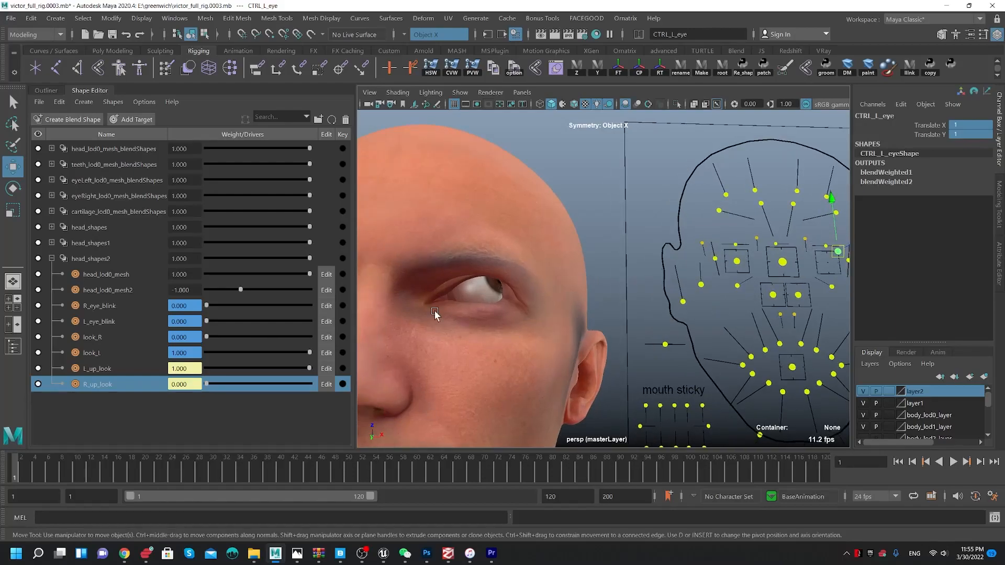
pyautogui.keyDown('alt'); pyautogui.moveTo(490, 230); pyautogui.dragTo(503, 224); pyautogui.keyUp('alt')
pyautogui.keyDown('alt'); pyautogui.moveTo(502, 225); pyautogui.dragTo(541, 383, button='right'); pyautogui.keyUp('alt')
pyautogui.keyDown('alt'); pyautogui.moveTo(539, 322); pyautogui.dragTo(522, 306); pyautogui.keyUp('alt')
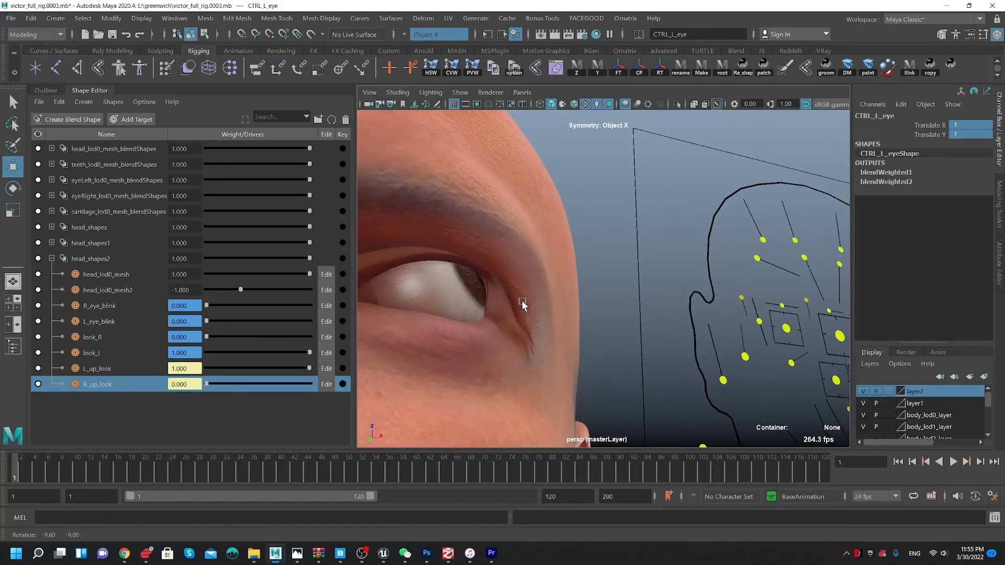
pyautogui.keyDown('alt'); pyautogui.moveTo(541, 304); pyautogui.dragTo(619, 287, button='middle'); pyautogui.keyUp('alt')
pyautogui.keyDown('alt'); pyautogui.moveTo(619, 287); pyautogui.dragTo(636, 337); pyautogui.keyUp('alt')
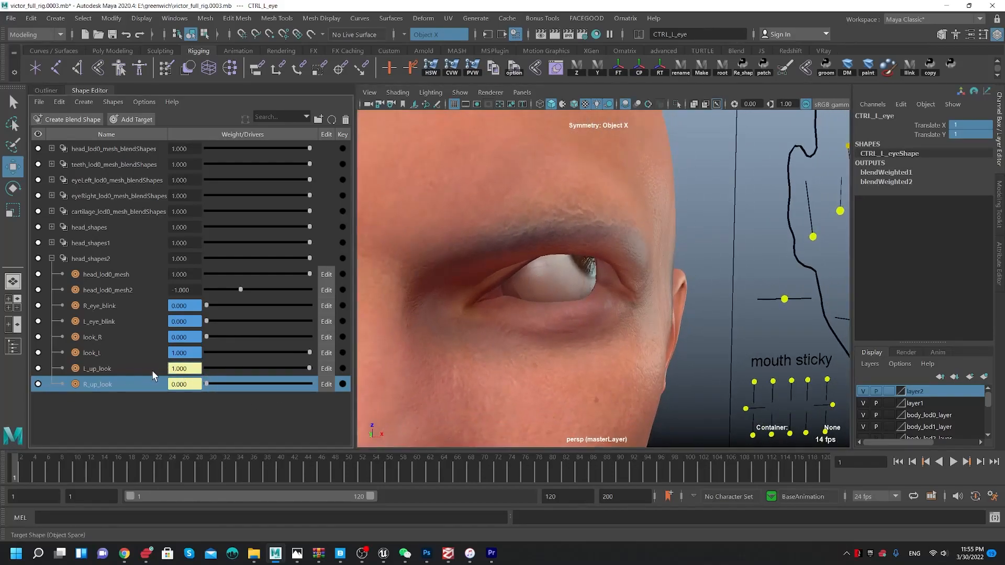
# - Try breaking the L_up_look weight connection and lowering its weight to compare the eyelid, and undo both changes
pyautogui.rightClick(187, 372)
pyautogui.click(180, 400)
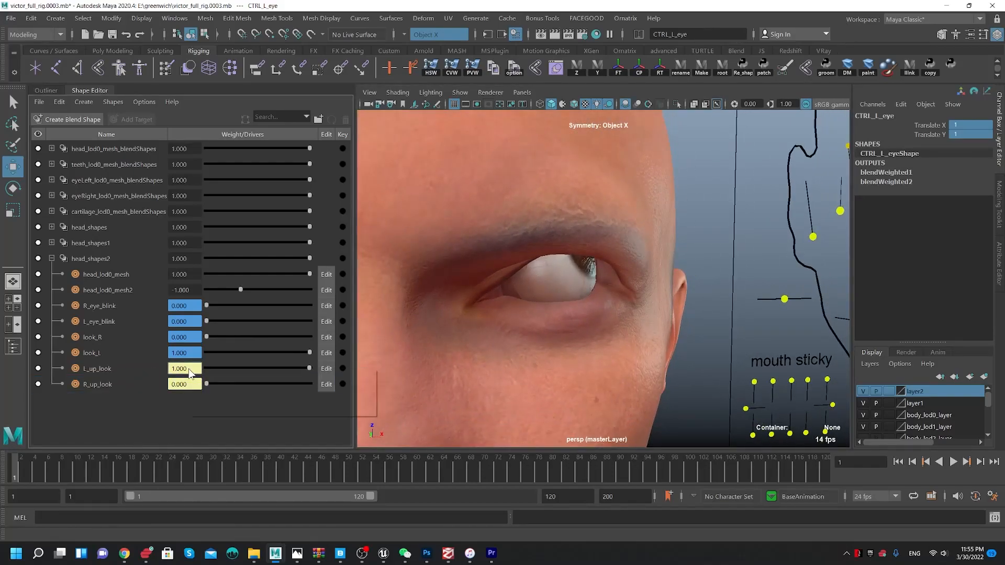
pyautogui.rightClick(186, 370)
pyautogui.click(171, 419)
pyautogui.rightClick(194, 369)
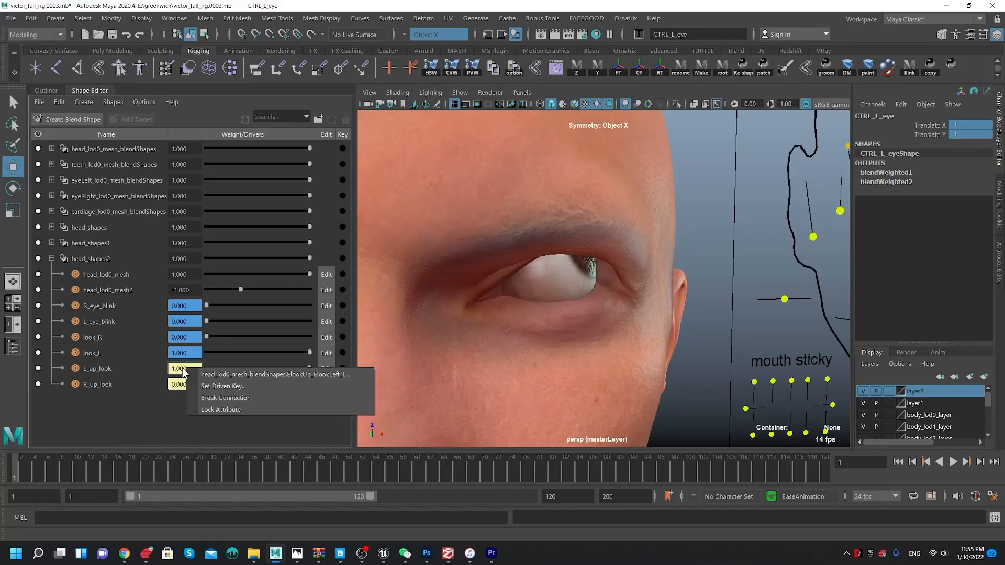
pyautogui.click(225, 398)
pyautogui.moveTo(309, 369); pyautogui.dragTo(3, 383)
pyautogui.moveTo(520, 267)
pyautogui.keyDown('alt'); pyautogui.mouseDown()
pyautogui.moveTo(465, 252)
pyautogui.moveTo(530, 276)
pyautogui.moveTo(510, 261)
pyautogui.mouseUp(); pyautogui.keyUp('alt')
pyautogui.hotkey('ctrl', 'z')
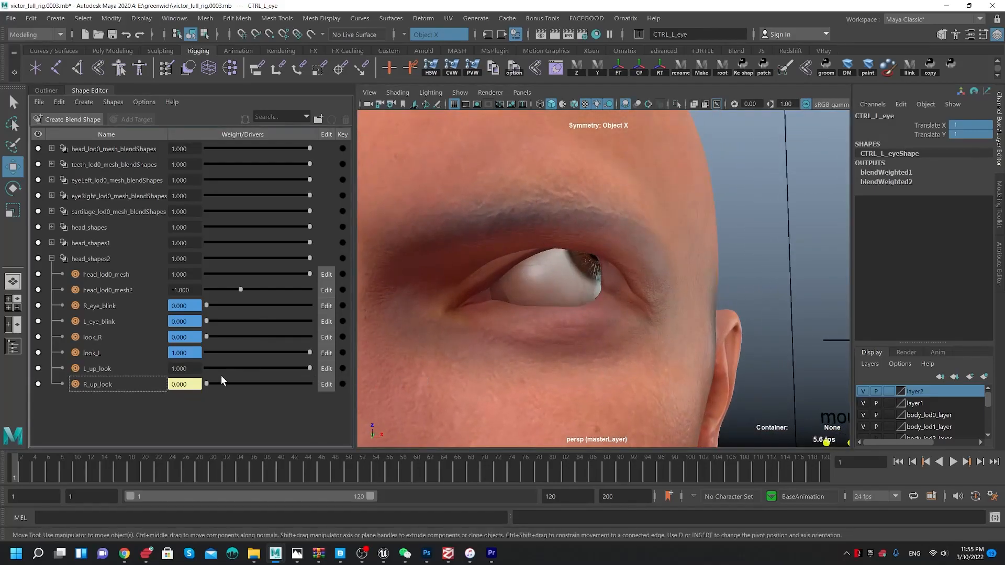
pyautogui.hotkey('ctrl', 'z')
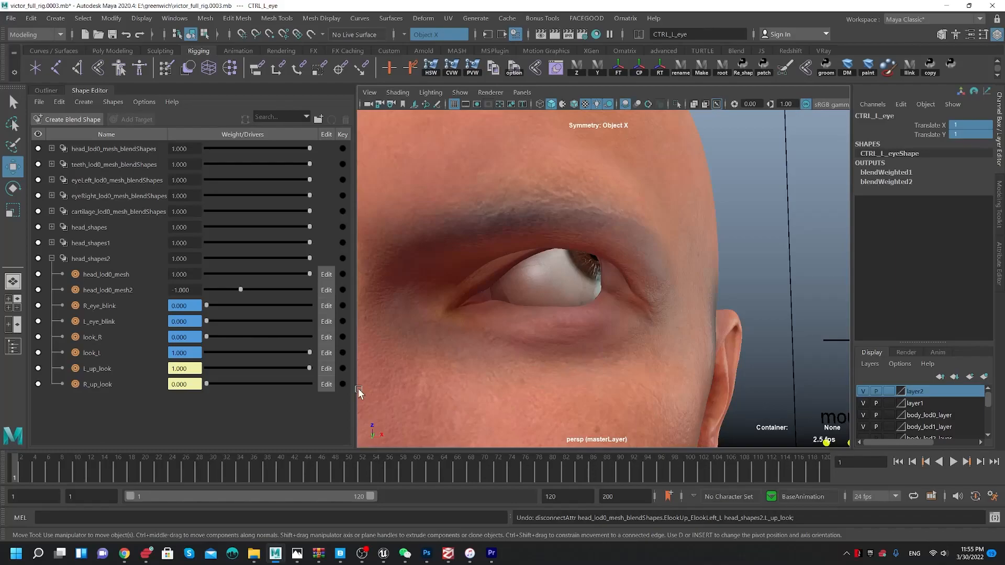
# - Select L_up_look, expand head_lod0_mesh_blendShapes and select its combined target ElookUp_ElookLeft_L
pyautogui.rightClick(92, 370)
pyautogui.click(118, 400)
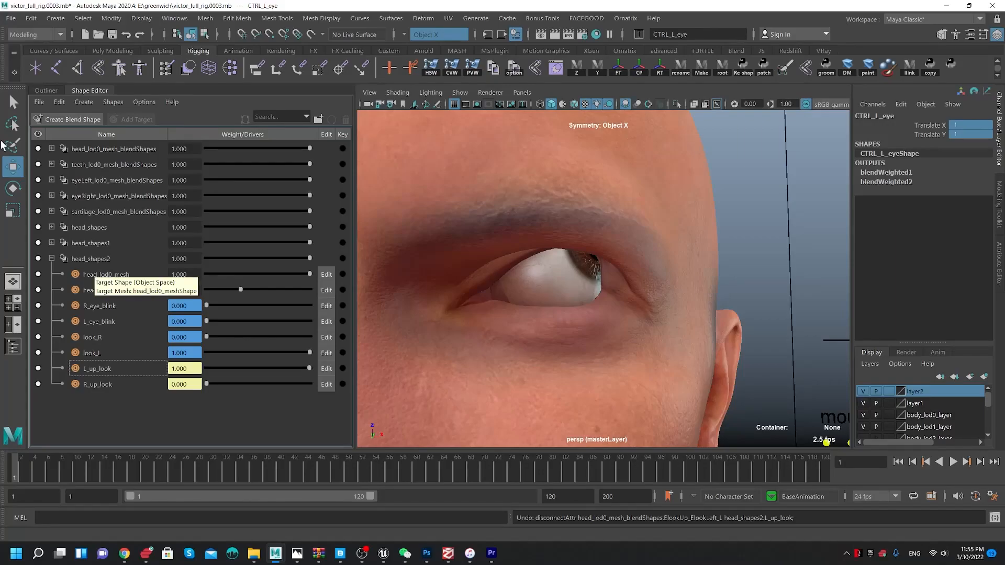
pyautogui.click(121, 367)
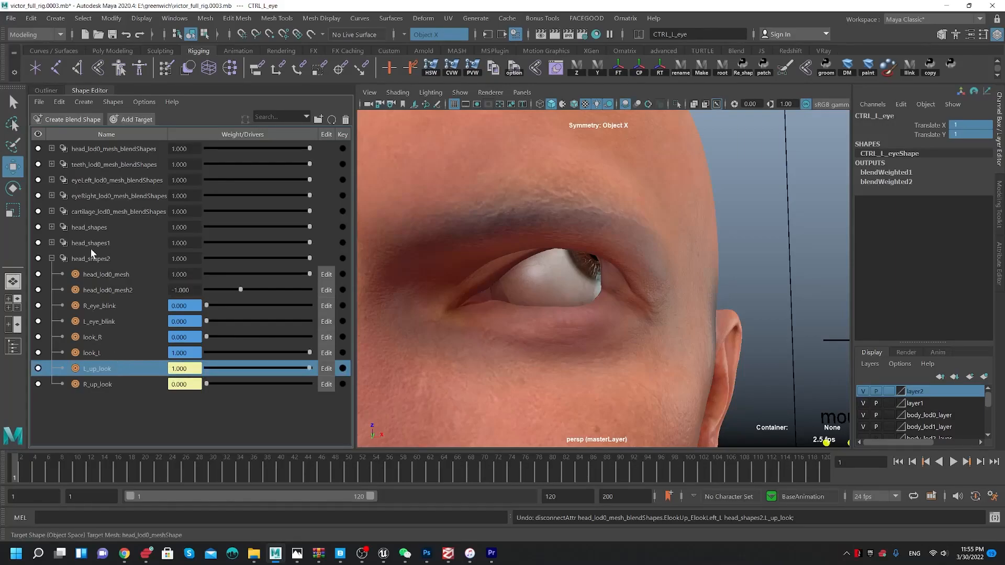
pyautogui.click(51, 149)
pyautogui.scroll(-3, 185, 334)
pyautogui.scroll(-5, 186, 333)
pyautogui.click(108, 213)
pyautogui.click(81, 340)
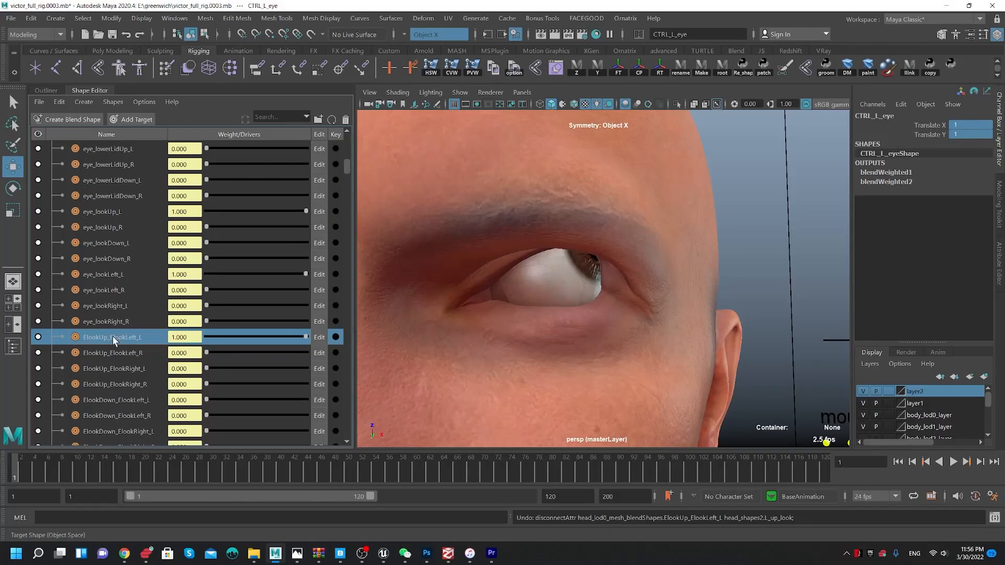
# - Check the up-and-outward left eye against the whole face, and collapse the head_lod0_mesh_blendShapes group
pyautogui.scroll(-5, 598, 261)
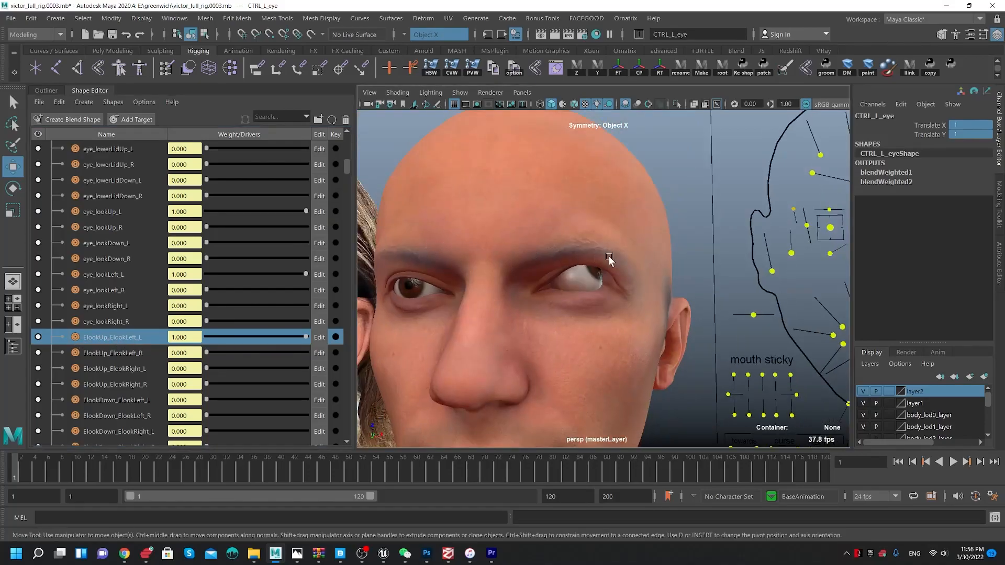
pyautogui.keyDown('alt'); pyautogui.moveTo(485, 175); pyautogui.dragTo(531, 218); pyautogui.keyUp('alt')
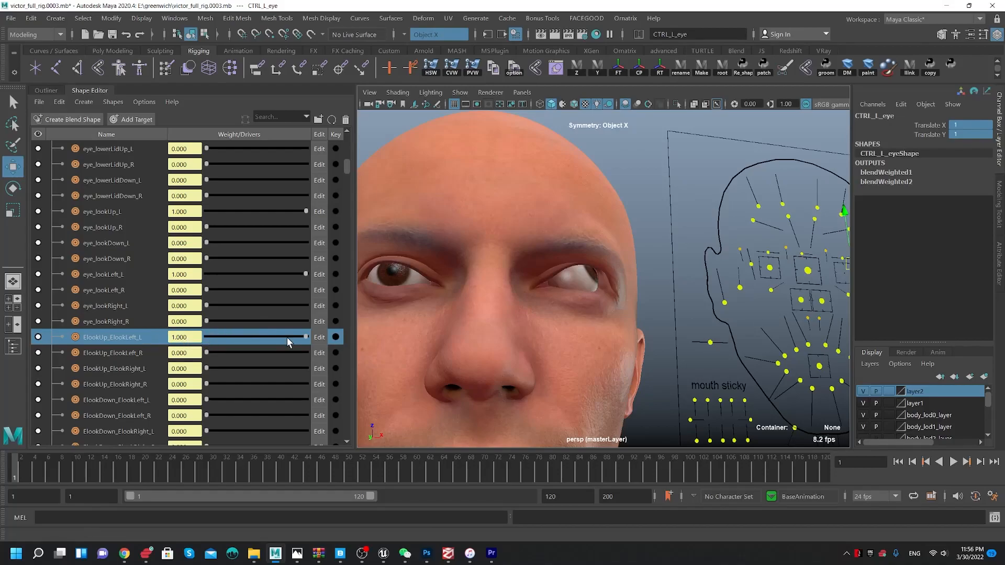
pyautogui.scroll(10, 343, 166)
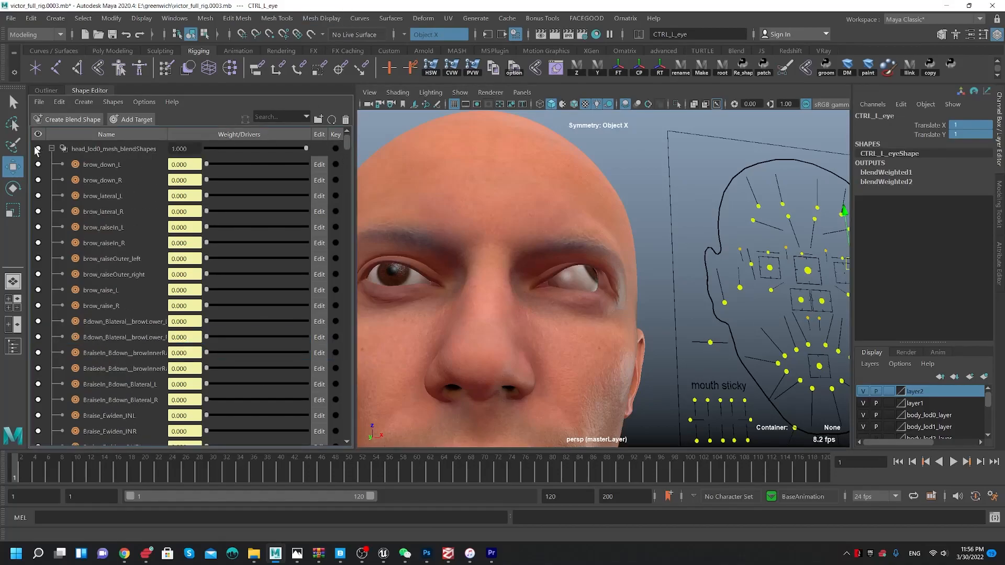
pyautogui.click(51, 149)
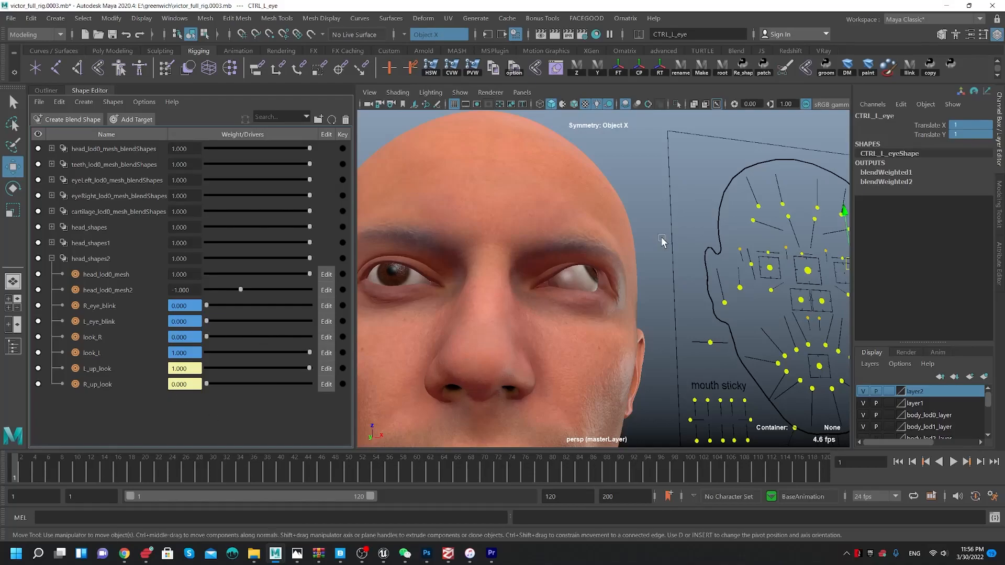
pyautogui.keyDown('alt'); pyautogui.moveTo(656, 239); pyautogui.dragTo(642, 233, button='right'); pyautogui.keyUp('alt')
pyautogui.keyDown('alt'); pyautogui.moveTo(641, 233); pyautogui.dragTo(569, 225, button='middle'); pyautogui.keyUp('alt')
pyautogui.keyDown('alt'); pyautogui.moveTo(806, 231); pyautogui.dragTo(791, 241); pyautogui.keyUp('alt')
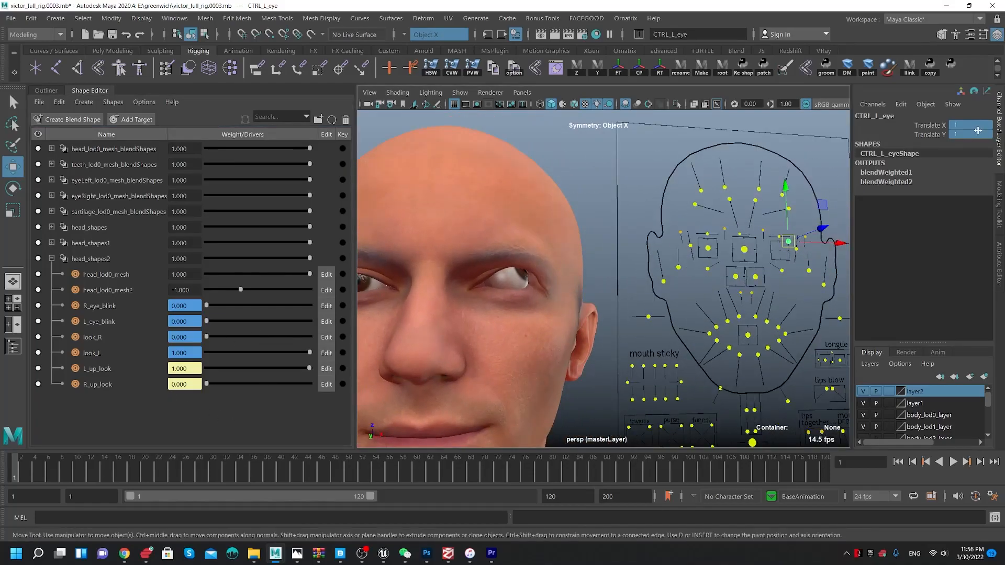
# - Reset the left eye control's Translate X and Translate Y to 0
pyautogui.moveTo(968, 125); pyautogui.dragTo(970, 133)
pyautogui.write('0')
pyautogui.press('Return')
# - Examine the left eye area and the inside of the eye socket from several angles
pyautogui.keyDown('alt'); pyautogui.moveTo(523, 303); pyautogui.dragTo(714, 219, button='middle'); pyautogui.keyUp('alt')
pyautogui.keyDown('alt'); pyautogui.moveTo(714, 219); pyautogui.dragTo(649, 202, button='right'); pyautogui.keyUp('alt')
pyautogui.keyDown('alt'); pyautogui.moveTo(649, 202); pyautogui.dragTo(594, 231, button='middle'); pyautogui.keyUp('alt')
pyautogui.keyDown('alt'); pyautogui.moveTo(434, 192); pyautogui.dragTo(540, 190); pyautogui.keyUp('alt')
pyautogui.keyDown('alt'); pyautogui.moveTo(540, 190); pyautogui.dragTo(616, 320, button='right'); pyautogui.keyUp('alt')
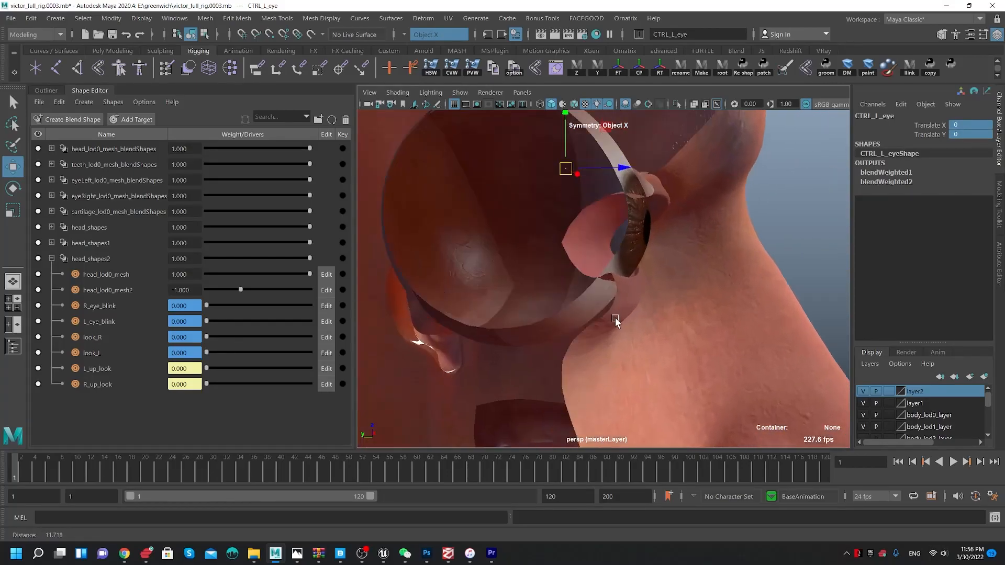
pyautogui.keyDown('alt'); pyautogui.moveTo(439, 220); pyautogui.dragTo(546, 266); pyautogui.keyUp('alt')
pyautogui.keyDown('alt'); pyautogui.moveTo(644, 239); pyautogui.dragTo(561, 256, button='middle'); pyautogui.keyUp('alt')
pyautogui.keyDown('alt'); pyautogui.moveTo(561, 256); pyautogui.dragTo(449, 240); pyautogui.keyUp('alt')
pyautogui.keyDown('alt'); pyautogui.moveTo(448, 239); pyautogui.dragTo(532, 330, button='right'); pyautogui.keyUp('alt')
pyautogui.keyDown('alt'); pyautogui.moveTo(419, 235); pyautogui.dragTo(469, 208); pyautogui.keyUp('alt')
pyautogui.keyDown('alt'); pyautogui.moveTo(469, 208); pyautogui.dragTo(485, 226, button='right'); pyautogui.keyUp('alt')
pyautogui.keyDown('alt'); pyautogui.moveTo(485, 226); pyautogui.dragTo(575, 218); pyautogui.keyUp('alt')
# - Select the head mesh and isolate it in the viewport
pyautogui.click(588, 213)
pyautogui.keyDown('alt'); pyautogui.moveTo(634, 235); pyautogui.dragTo(581, 297); pyautogui.keyUp('alt')
pyautogui.click(677, 104)
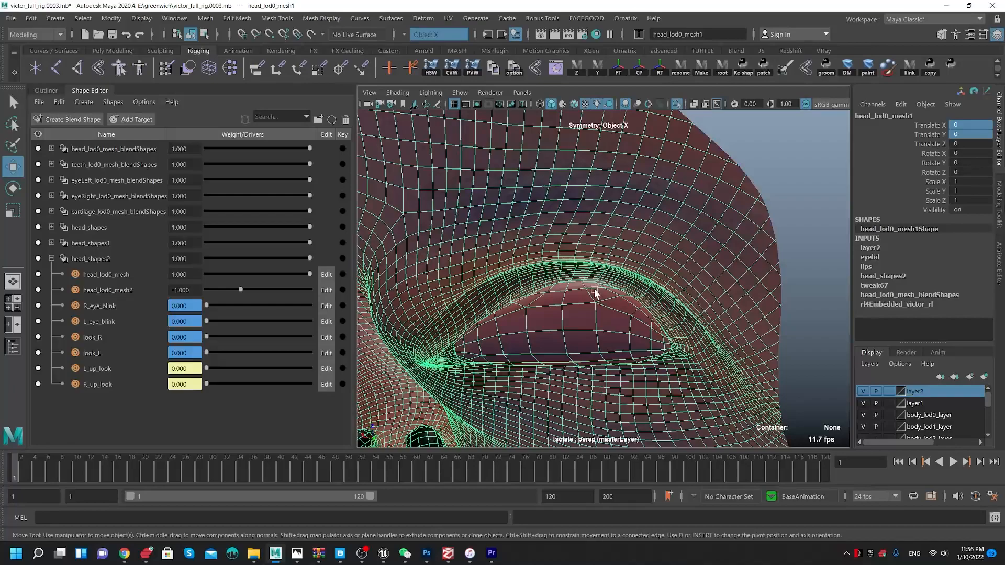
pyautogui.keyDown('alt'); pyautogui.moveTo(594, 284); pyautogui.dragTo(575, 293); pyautogui.keyUp('alt')
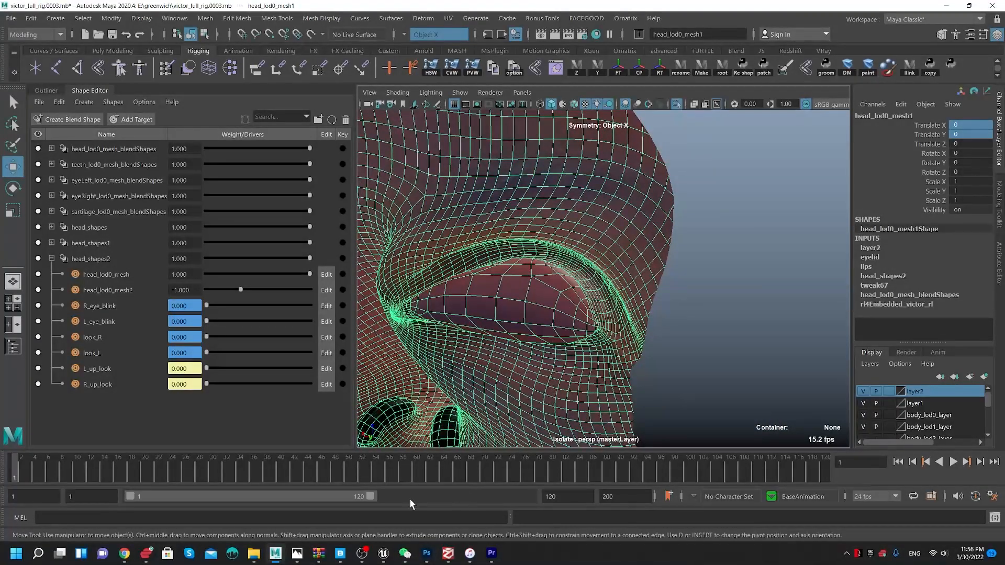
pyautogui.click(361, 553)
pyautogui.click(362, 553)
pyautogui.keyDown('alt'); pyautogui.moveTo(573, 234); pyautogui.dragTo(626, 269); pyautogui.keyUp('alt')
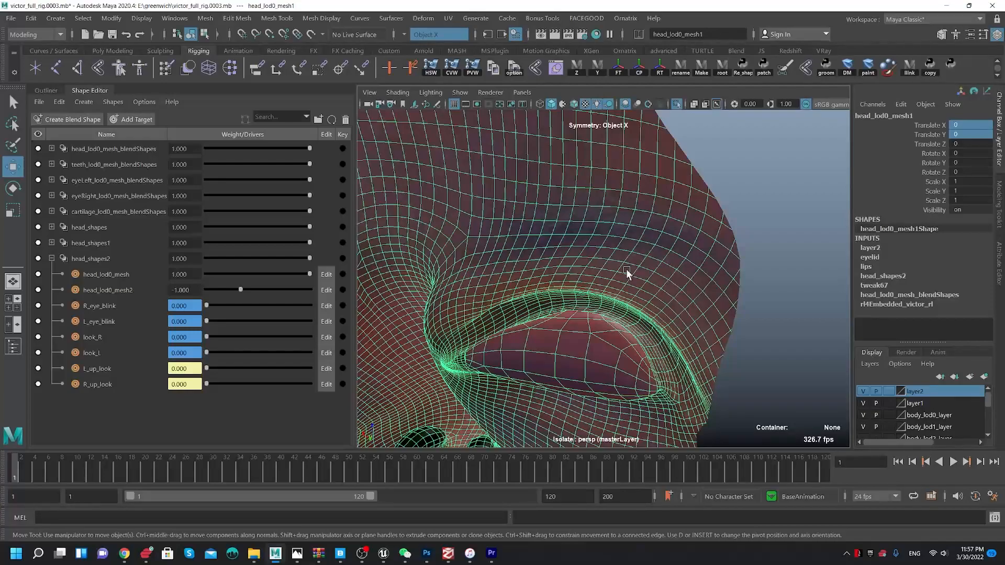
pyautogui.keyDown('alt'); pyautogui.moveTo(643, 258); pyautogui.dragTo(612, 266); pyautogui.keyUp('alt')
# - Show the attributes of the head mesh's eyelid delta mush deformer in the Attribute Editor
pyautogui.hotkey('ctrl', 'a')
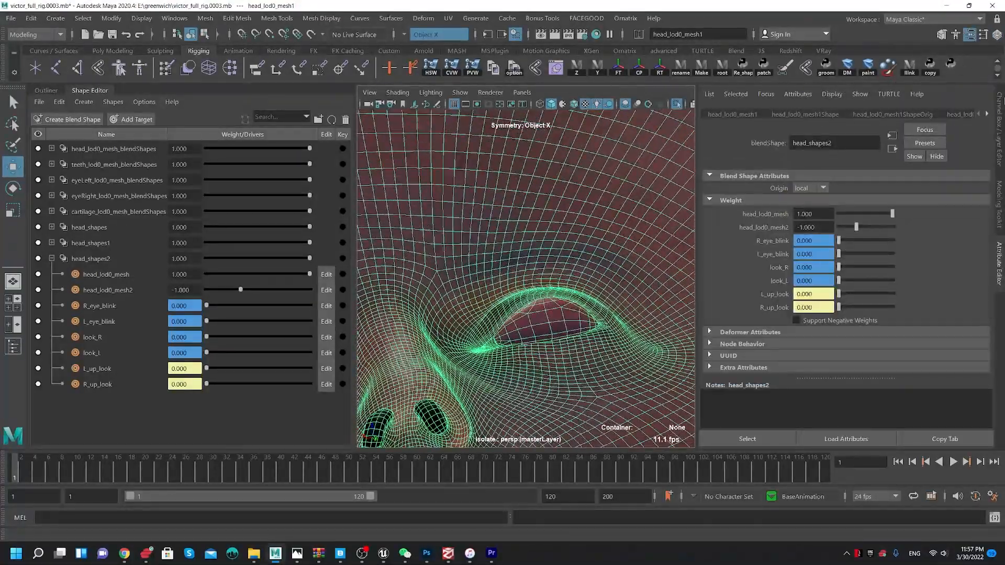
pyautogui.click(986, 114)
pyautogui.click(986, 114)
pyautogui.click(986, 115)
pyautogui.click(986, 114)
pyautogui.click(986, 114)
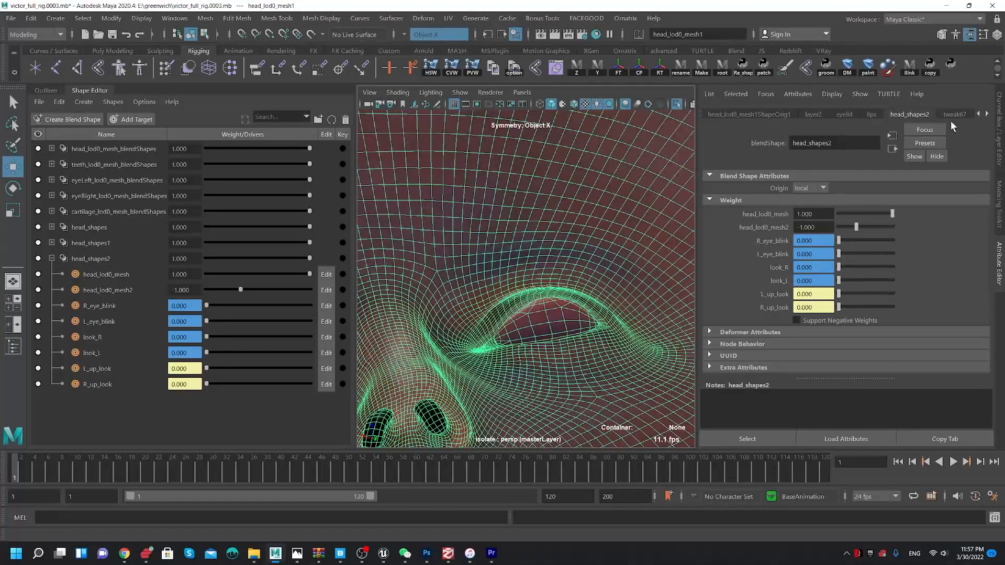
pyautogui.click(849, 114)
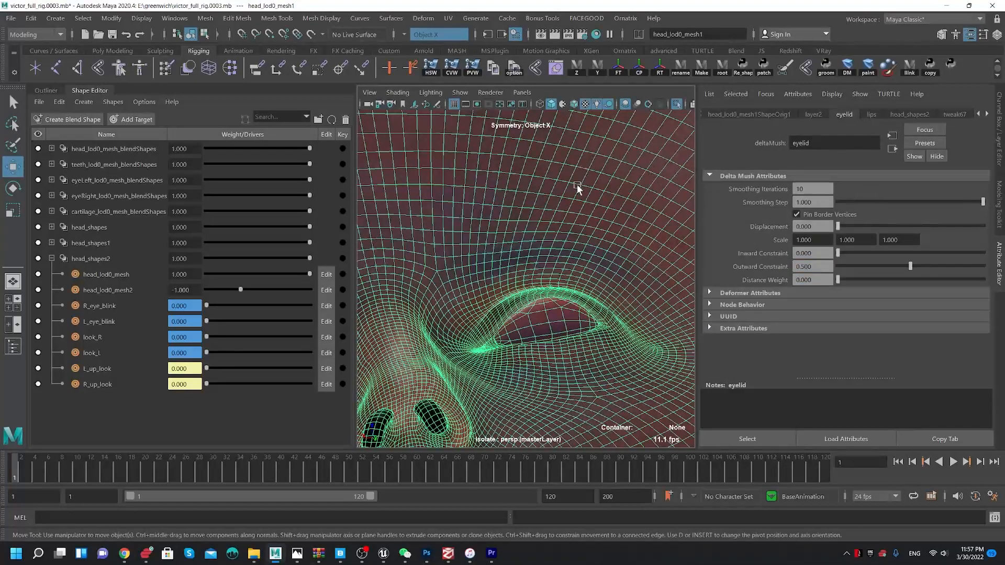
# - Expand the eyelid delta mush's deformer attributes and vary its envelope to compare the effect on the eyelids
pyautogui.keyDown('alt'); pyautogui.moveTo(579, 178); pyautogui.dragTo(591, 204); pyautogui.keyUp('alt')
pyautogui.click(727, 293)
pyautogui.keyDown('alt'); pyautogui.moveTo(515, 306); pyautogui.dragTo(551, 231); pyautogui.keyUp('alt')
pyautogui.moveTo(983, 305); pyautogui.dragTo(991, 325)
pyautogui.keyDown('alt'); pyautogui.moveTo(560, 289); pyautogui.dragTo(510, 249); pyautogui.keyUp('alt')
pyautogui.moveTo(982, 306)
pyautogui.mouseDown()
pyautogui.moveTo(677, 315)
pyautogui.moveTo(989, 314)
pyautogui.mouseUp()
pyautogui.keyDown('alt'); pyautogui.moveTo(571, 293); pyautogui.dragTo(550, 288); pyautogui.keyUp('alt')
# - Inspect the head mesh's vertices around the eyelids in vertex mode, then return to selecting the whole mesh
pyautogui.press('q')
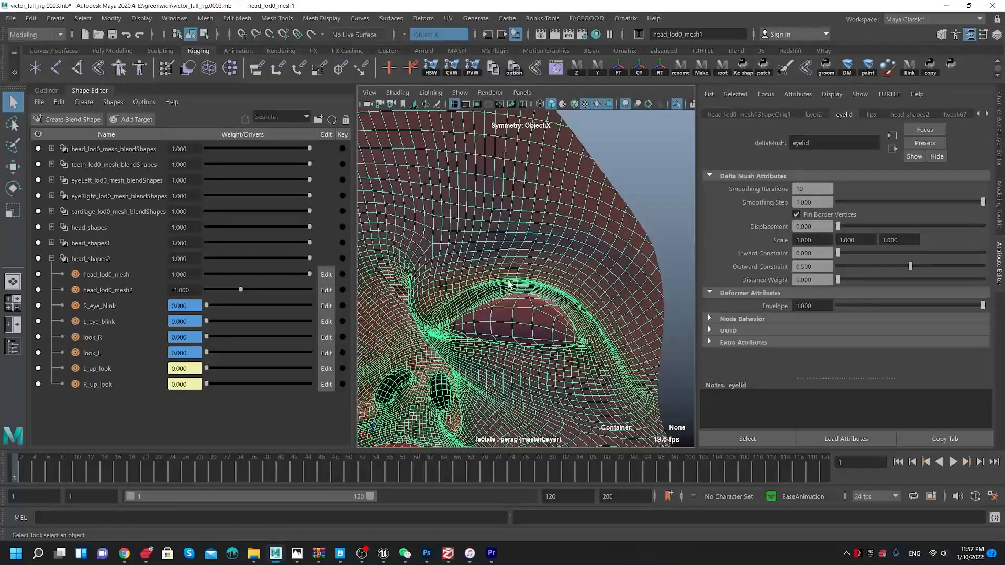
pyautogui.press('F9')
pyautogui.keyDown('alt'); pyautogui.moveTo(488, 265); pyautogui.dragTo(438, 297); pyautogui.keyUp('alt')
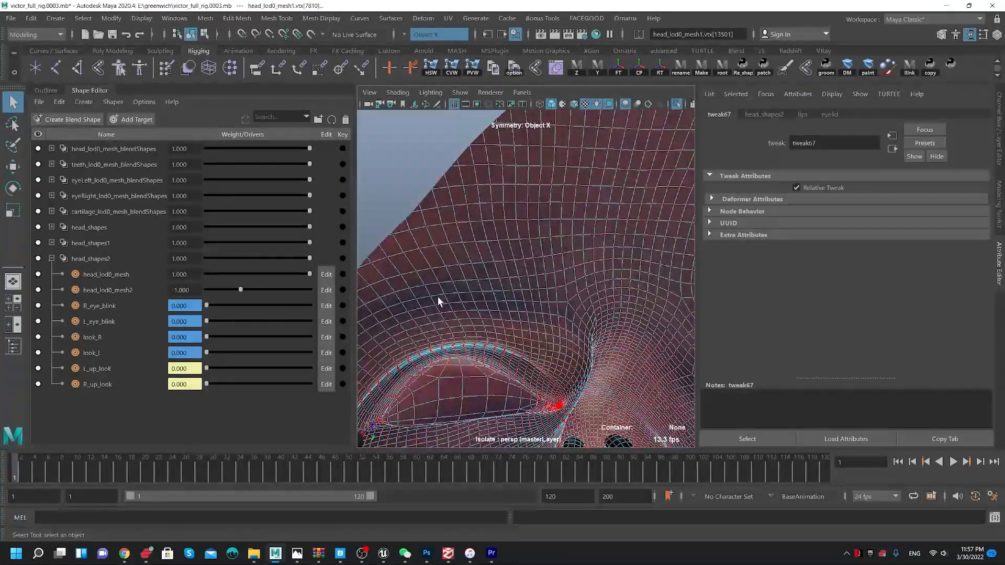
pyautogui.keyDown('alt'); pyautogui.moveTo(516, 369); pyautogui.dragTo(471, 309); pyautogui.keyUp('alt')
pyautogui.click(471, 309)
# - Set the eyelid delta mush's envelope to 0.938 while checking the eyelid shape
pyautogui.keyDown('alt'); pyautogui.moveTo(507, 266); pyautogui.dragTo(455, 251); pyautogui.keyUp('alt')
pyautogui.moveTo(957, 306)
pyautogui.mouseDown()
pyautogui.moveTo(837, 307)
pyautogui.moveTo(974, 306)
pyautogui.mouseUp()
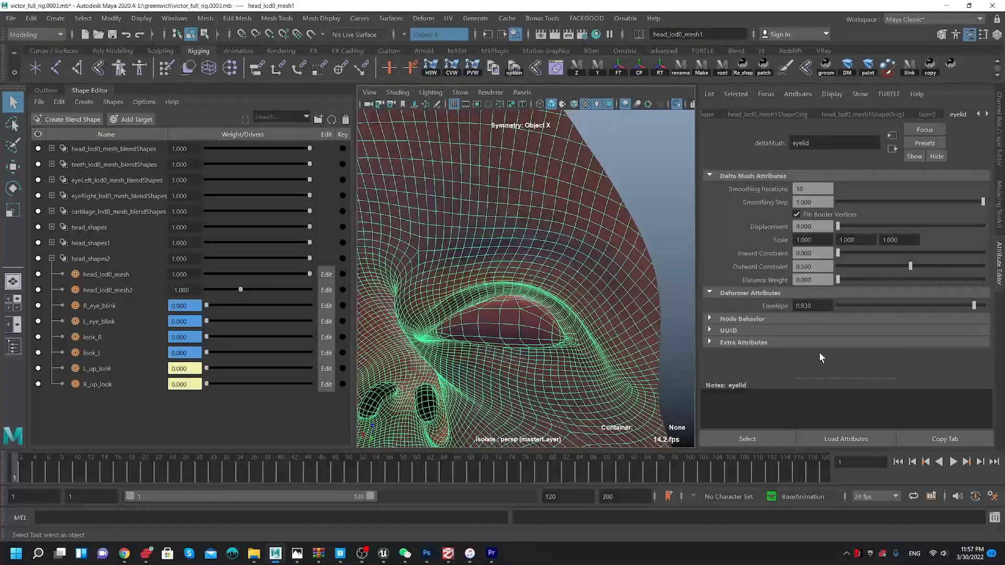
pyautogui.keyDown('alt'); pyautogui.moveTo(566, 261); pyautogui.dragTo(579, 246); pyautogui.keyUp('alt')
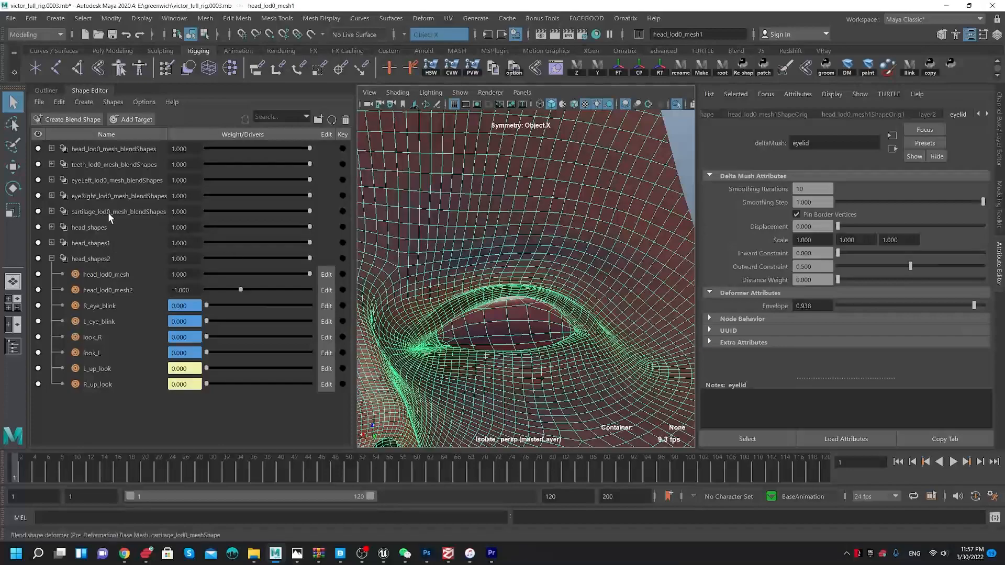
# - Start the Paint Attributes tool on the head mesh and choose the delta mush eyelid weights as the painted attribute
pyautogui.click(868, 76)
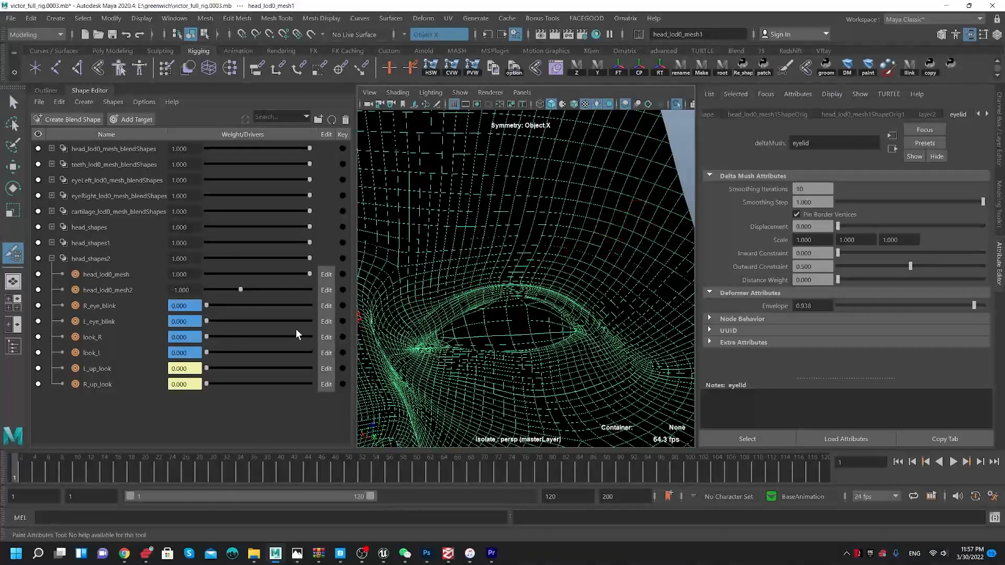
pyautogui.doubleClick(11, 253)
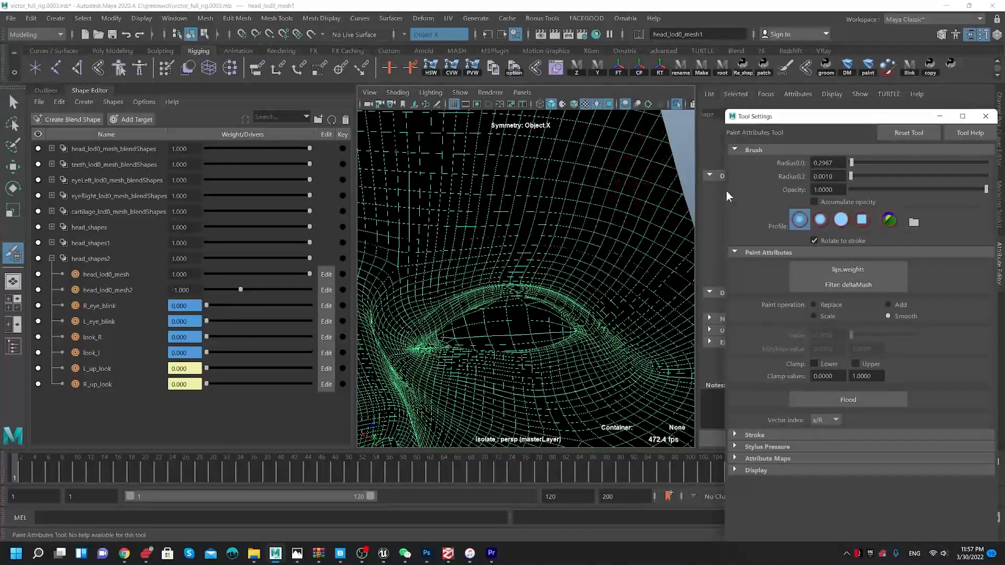
pyautogui.click(984, 115)
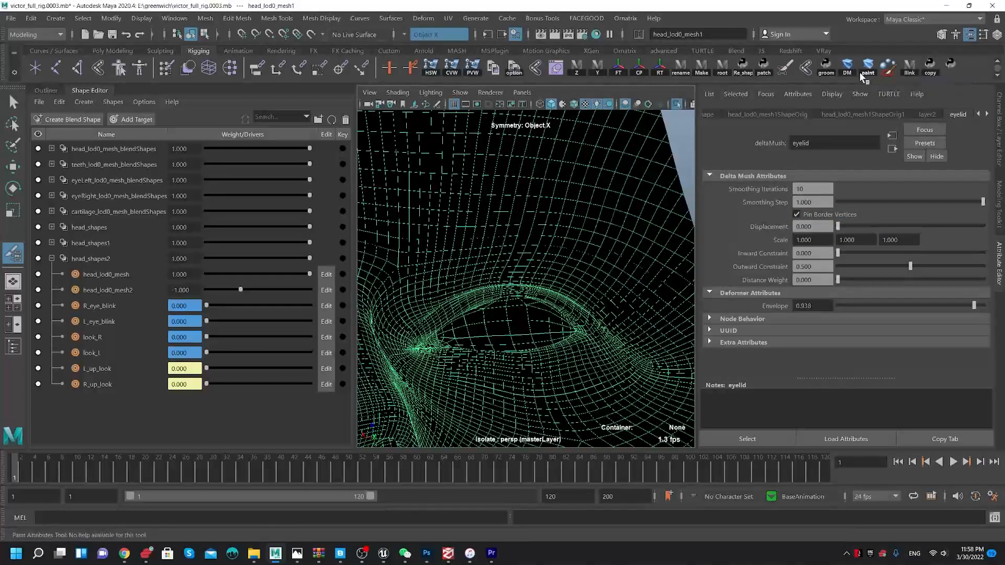
pyautogui.doubleClick(12, 253)
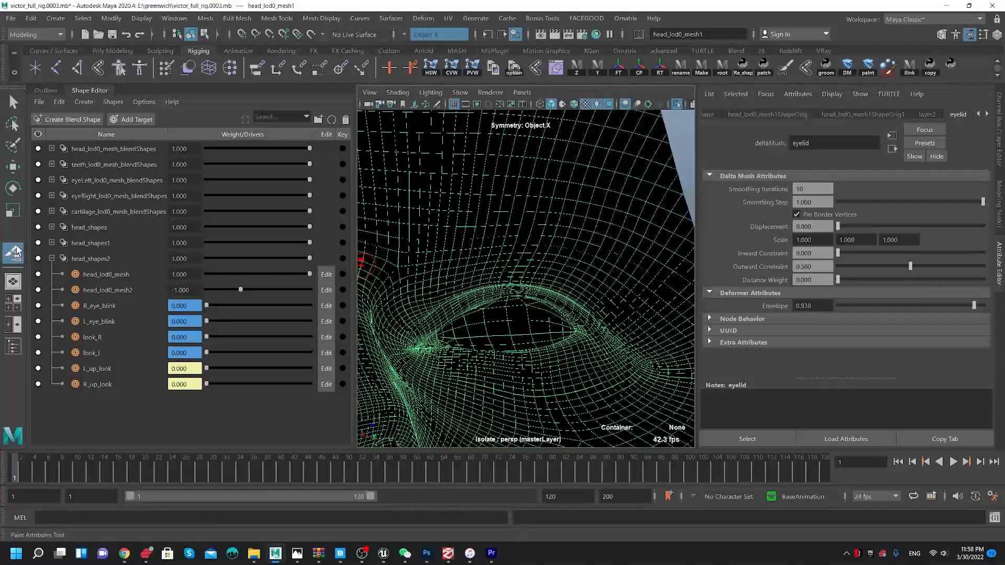
pyautogui.moveTo(868, 126); pyautogui.dragTo(77, 117)
pyautogui.click(56, 267)
pyautogui.moveTo(82, 274)
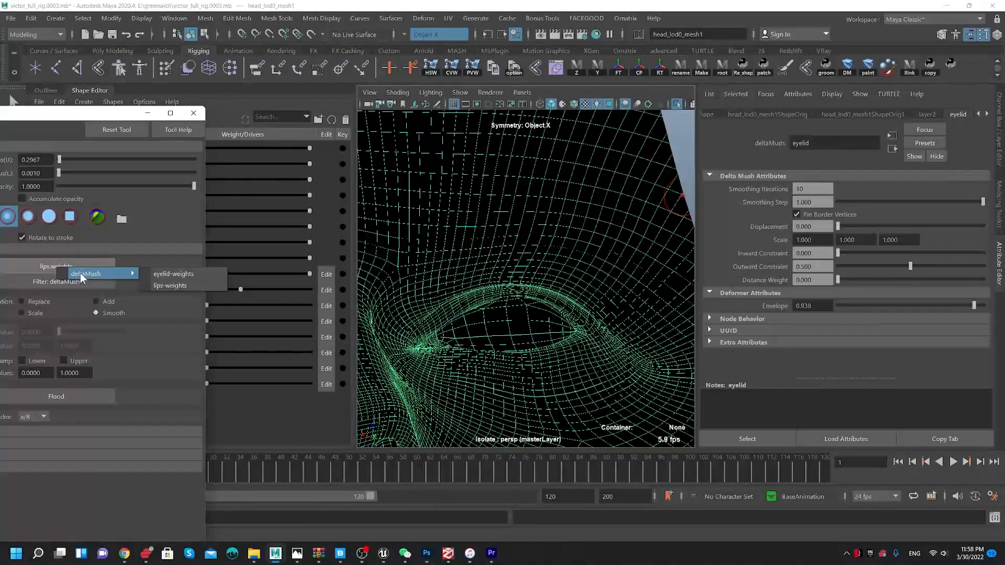
pyautogui.click(176, 274)
# - Examine the painted eyelid weights around the eyes, then leave the paint tool for the Move tool
pyautogui.keyDown('alt'); pyautogui.moveTo(624, 321); pyautogui.dragTo(410, 319); pyautogui.keyUp('alt')
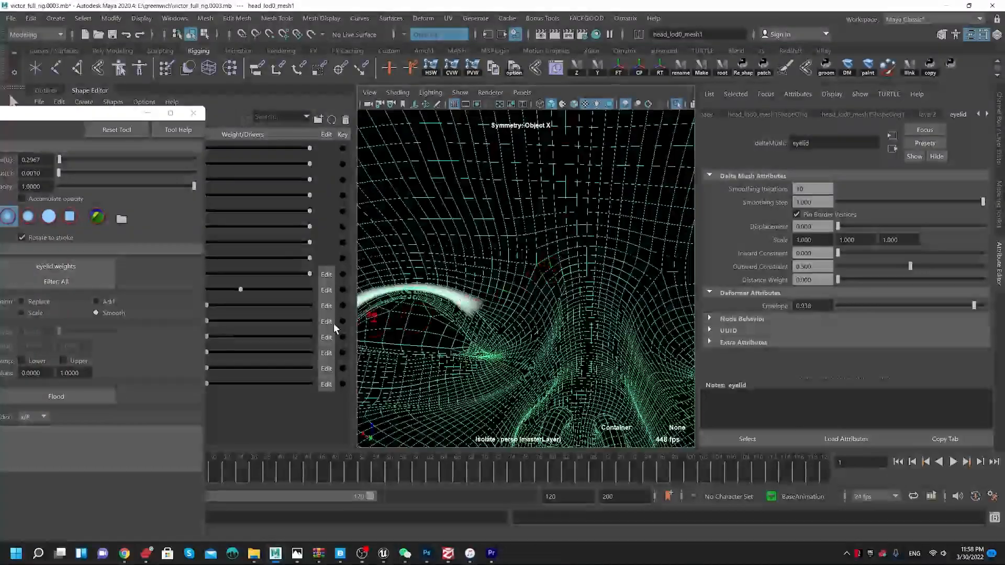
pyautogui.click(80, 265)
pyautogui.moveTo(507, 236)
pyautogui.keyDown('alt'); pyautogui.mouseDown()
pyautogui.moveTo(540, 236)
pyautogui.moveTo(488, 246)
pyautogui.moveTo(518, 256)
pyautogui.mouseUp(); pyautogui.keyUp('alt')
pyautogui.press('w')
# - Show the lips delta mush attributes and examine the mouth area of the isolated head
pyautogui.keyDown('alt'); pyautogui.moveTo(517, 254); pyautogui.dragTo(565, 175, button='middle'); pyautogui.keyUp('alt')
pyautogui.keyDown('alt'); pyautogui.moveTo(565, 175); pyautogui.dragTo(597, 172, button='right'); pyautogui.keyUp('alt')
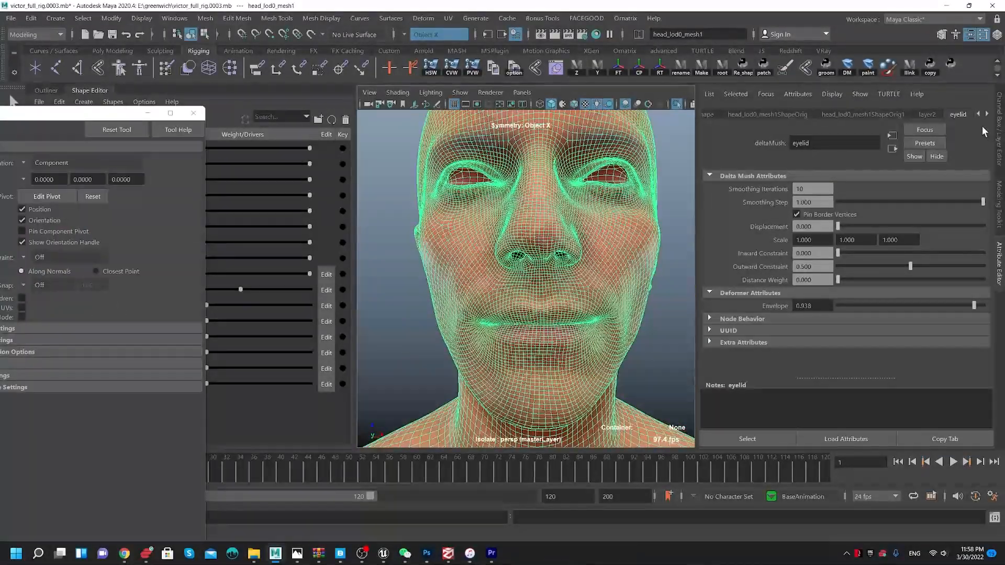
pyautogui.click(988, 114)
pyautogui.click(961, 114)
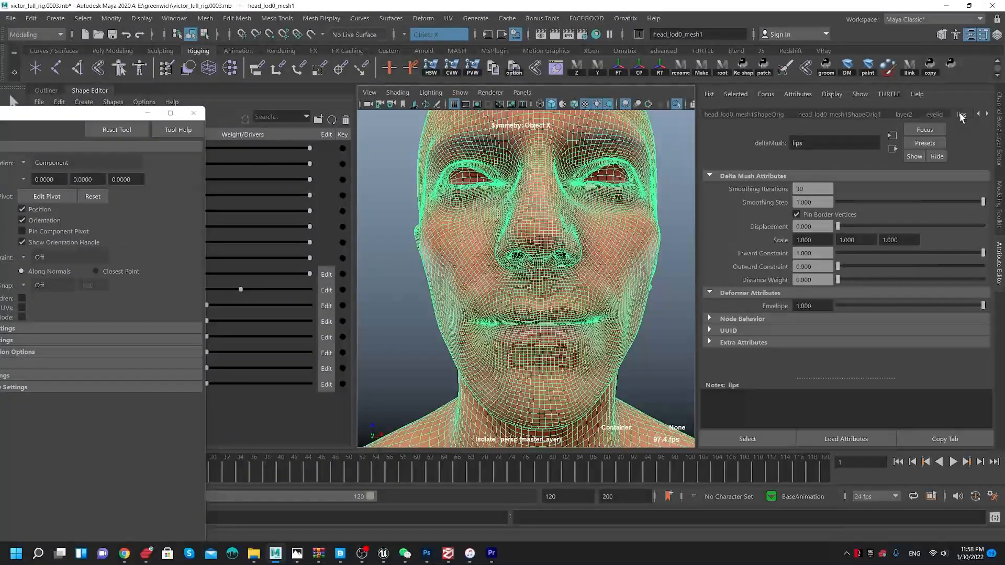
pyautogui.keyDown('alt'); pyautogui.moveTo(477, 247); pyautogui.dragTo(742, 284, button='right'); pyautogui.keyUp('alt')
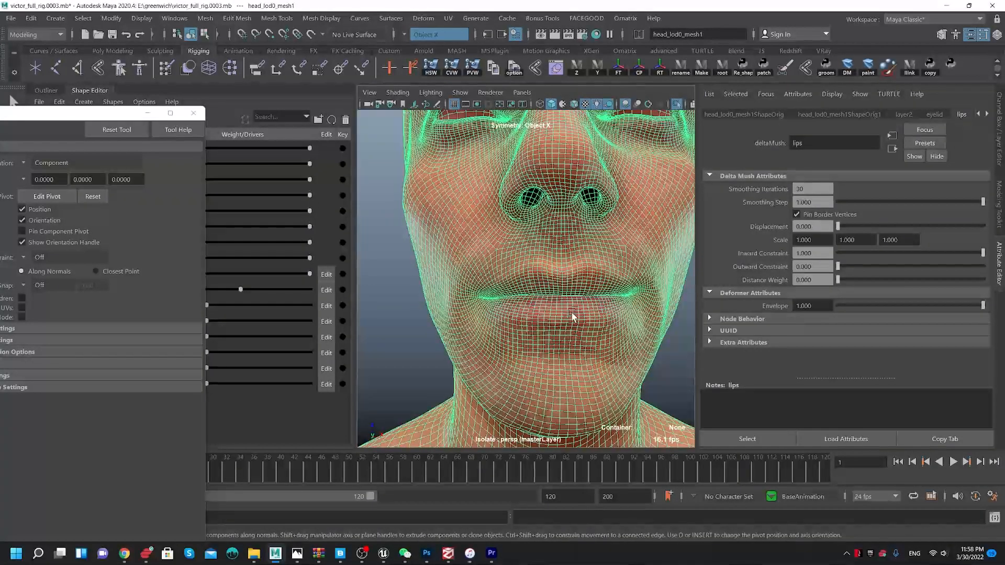
pyautogui.keyDown('alt'); pyautogui.moveTo(567, 307); pyautogui.dragTo(520, 288, button='right'); pyautogui.keyUp('alt')
pyautogui.keyDown('alt'); pyautogui.moveTo(520, 287); pyautogui.dragTo(555, 277); pyautogui.keyUp('alt')
pyautogui.keyDown('alt'); pyautogui.moveTo(555, 277); pyautogui.dragTo(542, 224, button='right'); pyautogui.keyUp('alt')
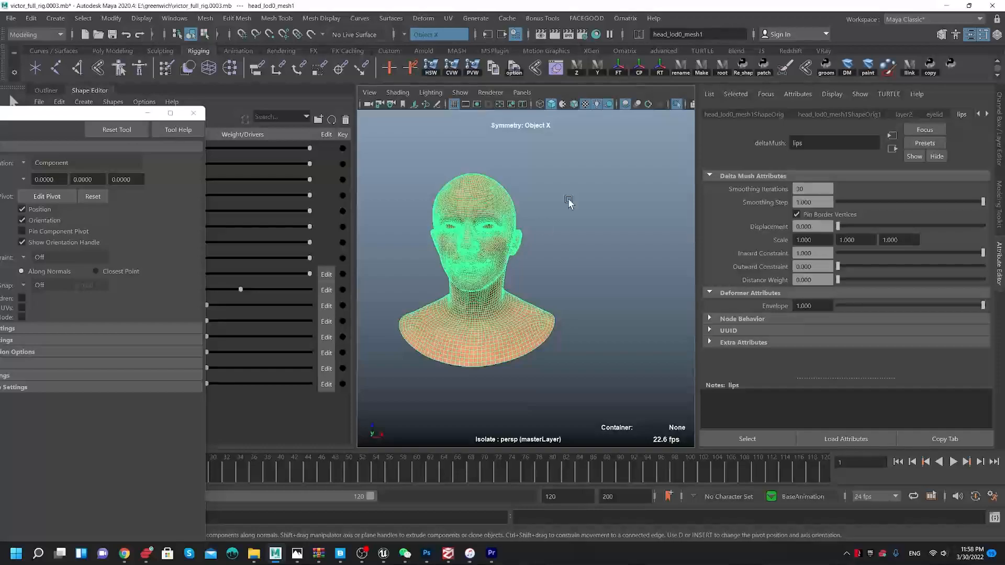
# - Turn off isolation, select the OH mouth controls on the face board and move them to pucker the lips
pyautogui.click(677, 105)
pyautogui.scroll(6, 613, 265)
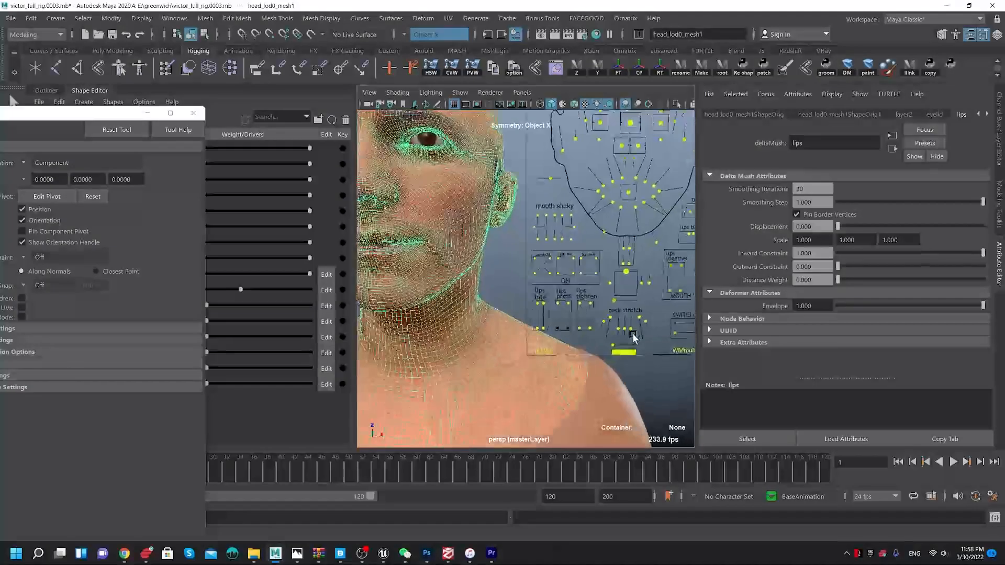
pyautogui.moveTo(520, 283); pyautogui.dragTo(520, 283)
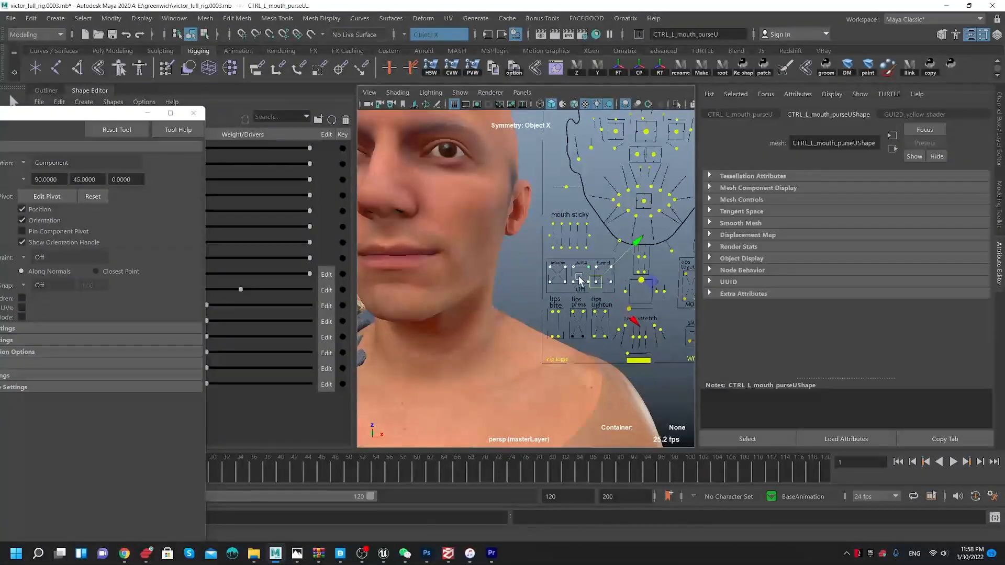
pyautogui.scroll(4, 519, 284)
pyautogui.moveTo(732, 220); pyautogui.dragTo(748, 206)
# - Examine the puckered lips from the side and from inside the mouth
pyautogui.keyDown('alt'); pyautogui.moveTo(571, 215); pyautogui.dragTo(615, 212); pyautogui.keyUp('alt')
pyautogui.keyDown('alt'); pyautogui.moveTo(614, 212); pyautogui.dragTo(691, 209, button='middle'); pyautogui.keyUp('alt')
pyautogui.keyDown('alt'); pyautogui.moveTo(538, 199); pyautogui.dragTo(571, 261, button='right'); pyautogui.keyUp('alt')
pyautogui.keyDown('alt'); pyautogui.moveTo(585, 214); pyautogui.dragTo(460, 245, button='middle'); pyautogui.keyUp('alt')
pyautogui.keyDown('alt'); pyautogui.moveTo(460, 245); pyautogui.dragTo(538, 252, button='right'); pyautogui.keyUp('alt')
pyautogui.keyDown('alt'); pyautogui.moveTo(449, 262); pyautogui.dragTo(430, 283, button='right'); pyautogui.keyUp('alt')
pyautogui.keyDown('alt'); pyautogui.moveTo(431, 282); pyautogui.dragTo(468, 287); pyautogui.keyUp('alt')
# - Select the head mesh and show its lips delta mush attributes in the Attribute Editor
pyautogui.click(512, 219)
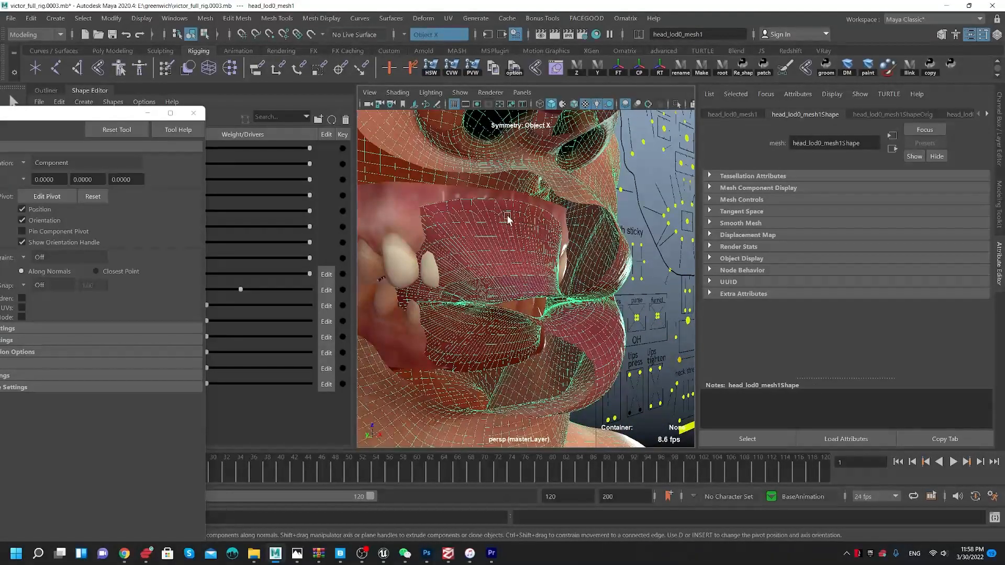
pyautogui.click(986, 113)
pyautogui.click(987, 113)
pyautogui.click(986, 114)
pyautogui.click(987, 113)
pyautogui.click(933, 114)
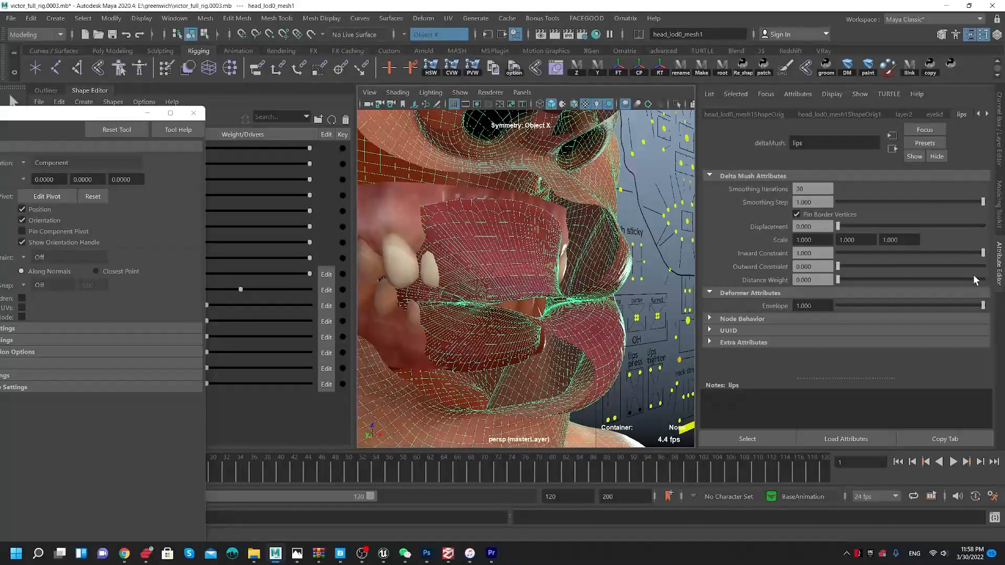
# - Lower the lips delta mush envelope to its minimum and restore it to 1 to compare the lip deformation
pyautogui.moveTo(982, 306); pyautogui.dragTo(837, 306)
pyautogui.moveTo(549, 338); pyautogui.dragTo(983, 335)
pyautogui.keyDown('alt'); pyautogui.moveTo(570, 311); pyautogui.dragTo(333, 265); pyautogui.keyUp('alt')
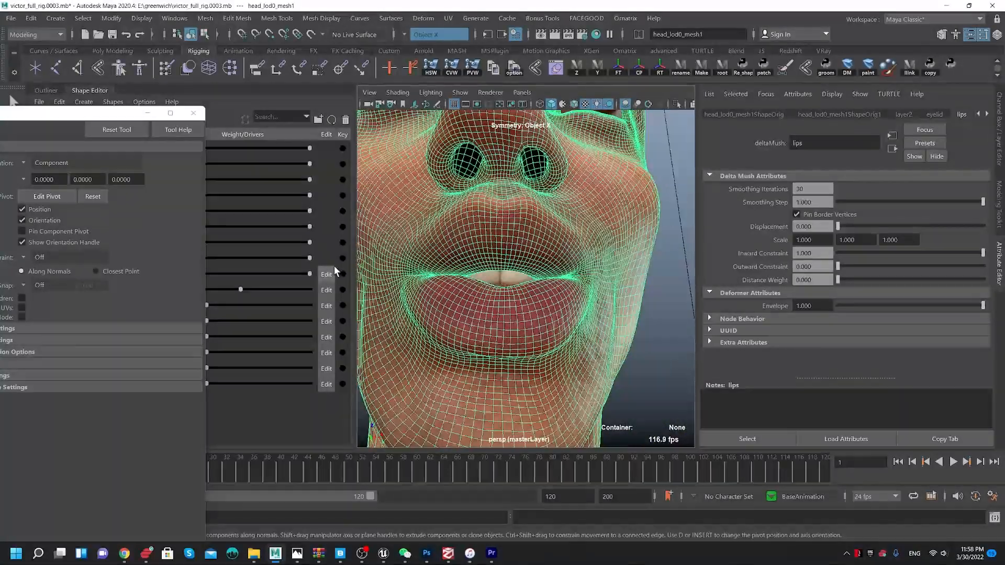
# - Activate the Paint Attributes tool and choose the delta mush lips weights as the painted attribute
pyautogui.moveTo(80, 117); pyautogui.dragTo(106, 118)
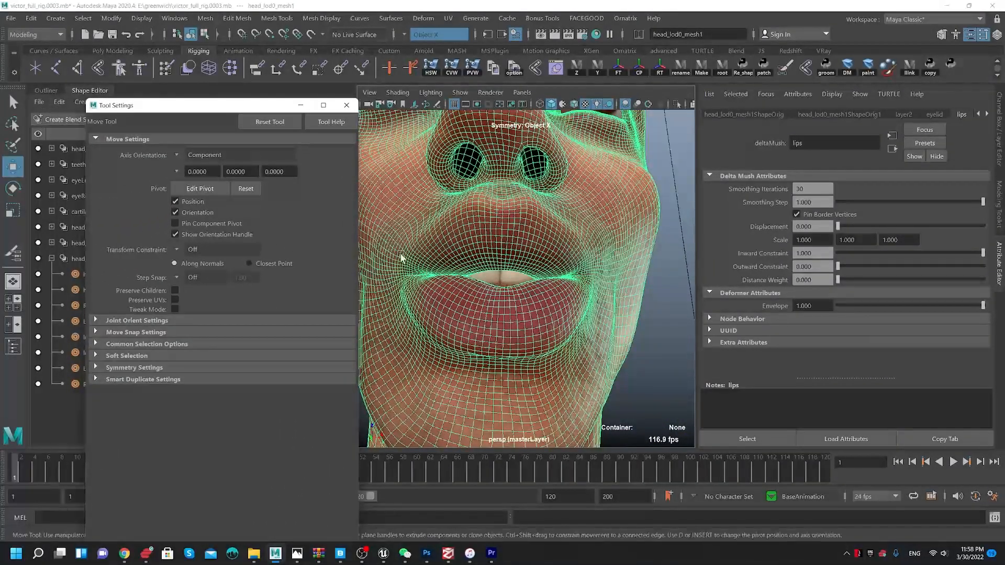
pyautogui.click(13, 253)
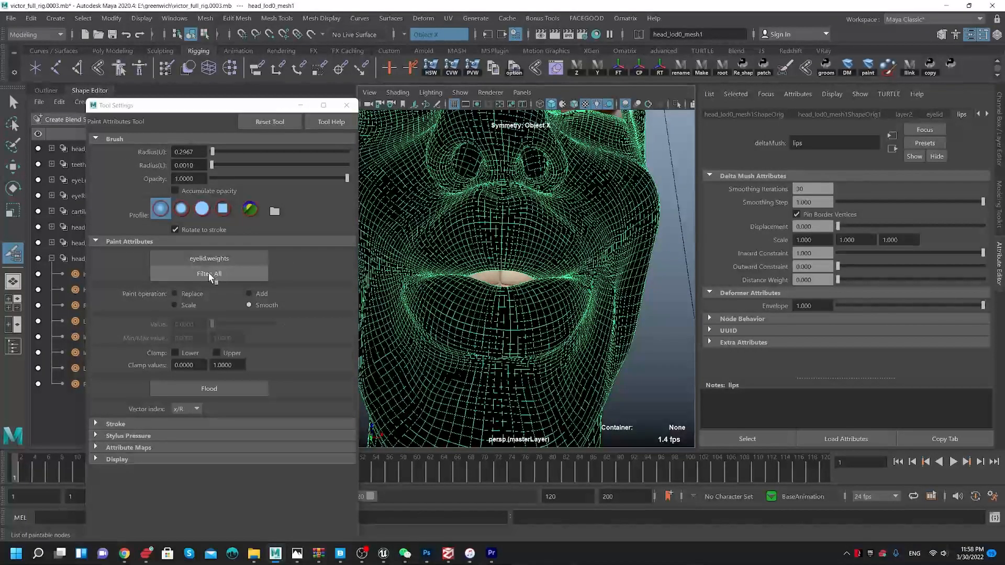
pyautogui.click(214, 259)
pyautogui.moveTo(264, 279)
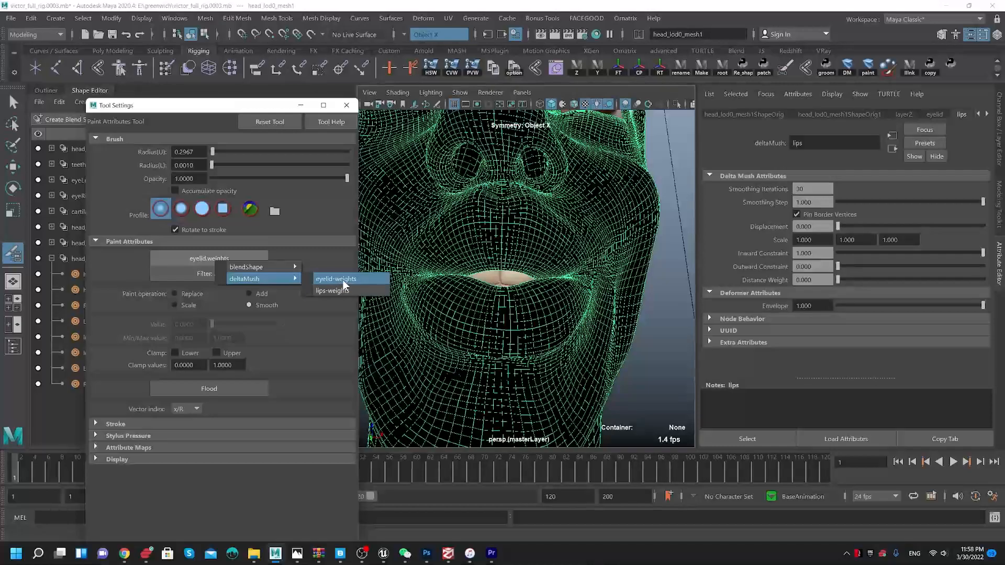
pyautogui.click(326, 291)
# - Examine the painted lips weights around the mouth, then switch back to the Move tool
pyautogui.keyDown('alt'); pyautogui.moveTo(449, 321); pyautogui.dragTo(432, 322); pyautogui.keyUp('alt')
pyautogui.keyDown('alt'); pyautogui.moveTo(432, 322); pyautogui.dragTo(485, 320, button='right'); pyautogui.keyUp('alt')
pyautogui.moveTo(438, 256)
pyautogui.keyDown('alt'); pyautogui.mouseDown(button='middle')
pyautogui.moveTo(434, 274)
pyautogui.moveTo(453, 285)
pyautogui.mouseUp(button='middle'); pyautogui.keyUp('alt')
pyautogui.keyDown('alt'); pyautogui.moveTo(491, 317); pyautogui.dragTo(477, 296); pyautogui.keyUp('alt')
pyautogui.keyDown('alt'); pyautogui.moveTo(476, 296); pyautogui.dragTo(460, 297, button='right'); pyautogui.keyUp('alt')
pyautogui.keyDown('alt'); pyautogui.moveTo(460, 297); pyautogui.dragTo(473, 321); pyautogui.keyUp('alt')
pyautogui.scroll(-4, 492, 310)
pyautogui.press('w')
# - Select the OH mouth controls and move them back to return the lips to neutral
pyautogui.moveTo(572, 314)
pyautogui.keyDown('alt'); pyautogui.mouseDown()
pyautogui.moveTo(664, 366)
pyautogui.moveTo(579, 352)
pyautogui.moveTo(443, 291)
pyautogui.mouseUp(); pyautogui.keyUp('alt')
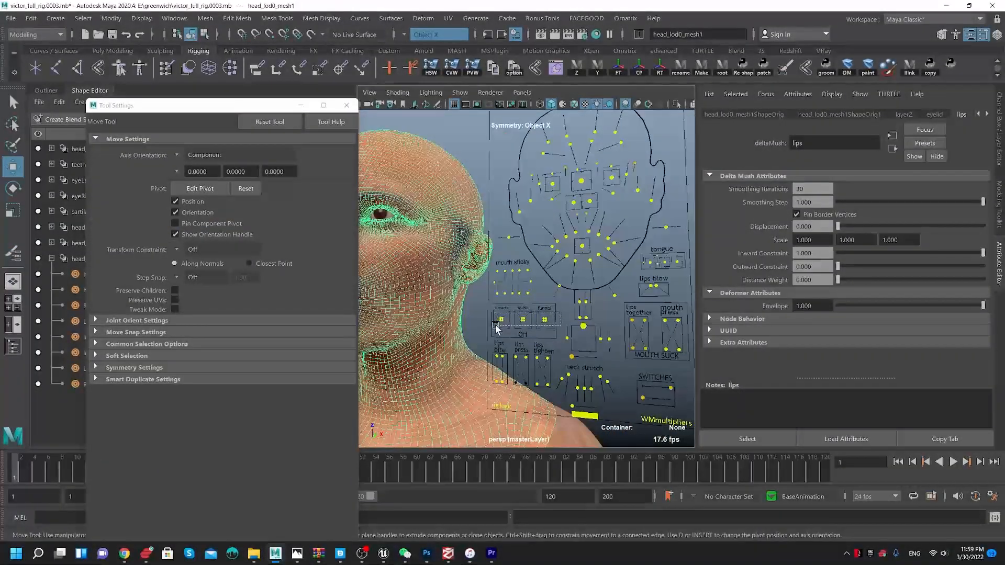
pyautogui.moveTo(497, 328); pyautogui.dragTo(495, 328)
pyautogui.moveTo(559, 299); pyautogui.dragTo(542, 316)
# - Select the head mesh and close the tool settings window
pyautogui.keyDown('alt'); pyautogui.moveTo(484, 295); pyautogui.dragTo(602, 285); pyautogui.keyUp('alt')
pyautogui.click(489, 260)
pyautogui.keyDown('alt'); pyautogui.moveTo(597, 250); pyautogui.dragTo(627, 286, button='middle'); pyautogui.keyUp('alt')
pyautogui.keyDown('alt'); pyautogui.moveTo(497, 267); pyautogui.dragTo(539, 261, button='right'); pyautogui.keyUp('alt')
pyautogui.keyDown('alt'); pyautogui.moveTo(539, 262); pyautogui.dragTo(576, 264); pyautogui.keyUp('alt')
pyautogui.click(347, 106)
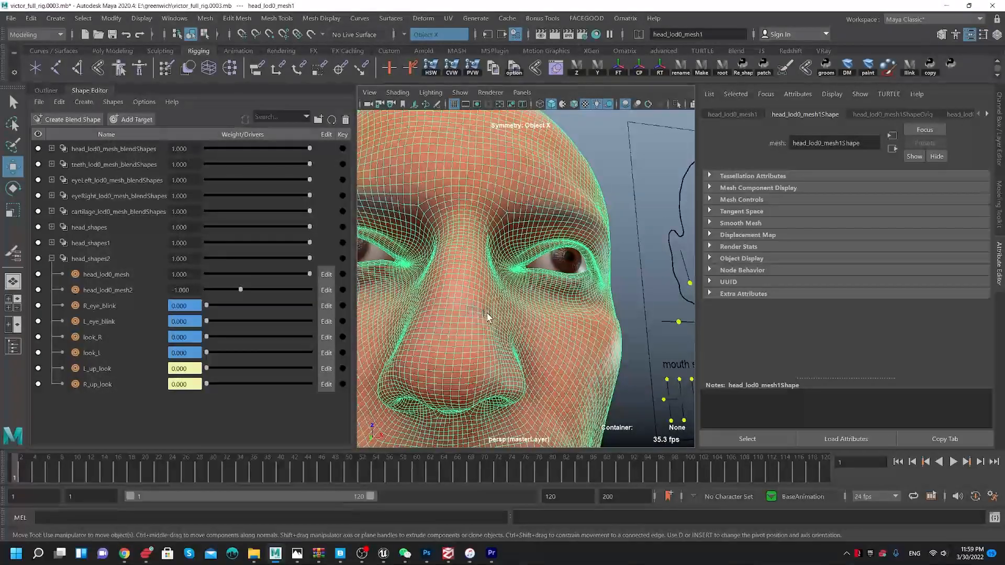
# - Select the right mouth dimple control on the face board and look over the face
pyautogui.keyDown('alt'); pyautogui.moveTo(486, 316); pyautogui.dragTo(617, 252, button='middle'); pyautogui.keyUp('alt')
pyautogui.keyDown('alt'); pyautogui.moveTo(617, 251); pyautogui.dragTo(467, 272, button='right'); pyautogui.keyUp('alt')
pyautogui.keyDown('alt'); pyautogui.moveTo(467, 272); pyautogui.dragTo(481, 223, button='middle'); pyautogui.keyUp('alt')
pyautogui.keyDown('alt'); pyautogui.moveTo(481, 222); pyautogui.dragTo(570, 278); pyautogui.keyUp('alt')
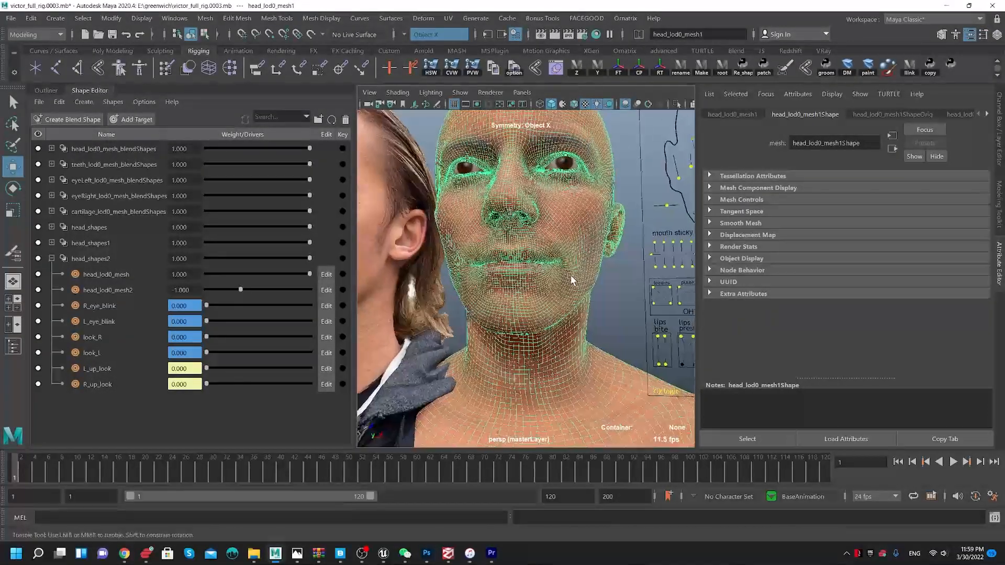
pyautogui.keyDown('alt'); pyautogui.moveTo(570, 278); pyautogui.dragTo(518, 298, button='middle'); pyautogui.keyUp('alt')
pyautogui.keyDown('alt'); pyautogui.moveTo(518, 299); pyautogui.dragTo(635, 300, button='right'); pyautogui.keyUp('alt')
pyautogui.click(655, 242)
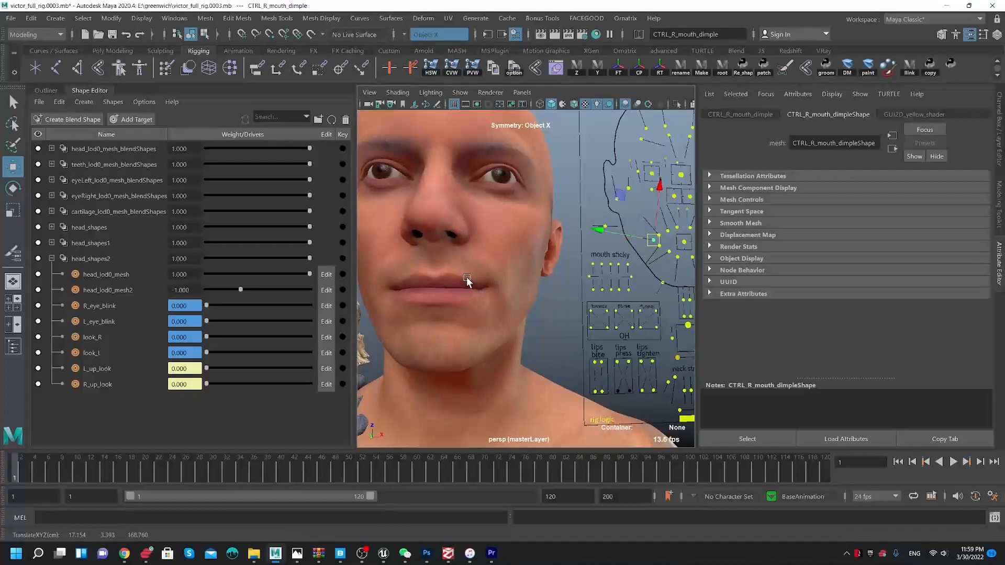
pyautogui.keyDown('alt'); pyautogui.moveTo(468, 280); pyautogui.dragTo(523, 289, button='middle'); pyautogui.keyUp('alt')
pyautogui.keyDown('alt'); pyautogui.moveTo(522, 289); pyautogui.dragTo(523, 298); pyautogui.keyUp('alt')
pyautogui.keyDown('alt'); pyautogui.moveTo(523, 298); pyautogui.dragTo(649, 277, button='right'); pyautogui.keyUp('alt')
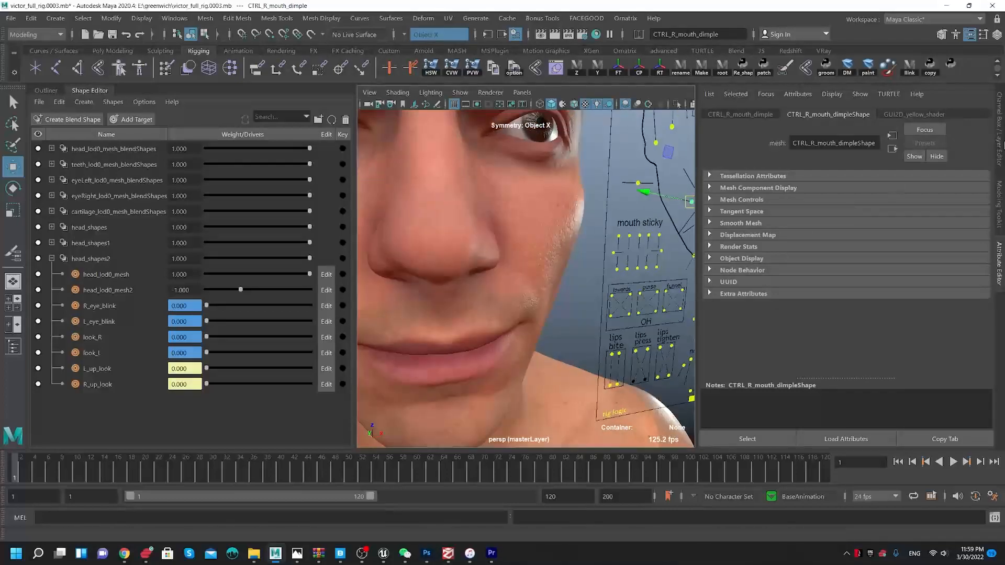
# - Show the Channel Box for the dimple control and view the face from the front
pyautogui.click(999, 141)
pyautogui.scroll(-3, 648, 272)
pyautogui.keyDown('alt'); pyautogui.moveTo(648, 271); pyautogui.dragTo(606, 254); pyautogui.keyUp('alt')
pyautogui.keyDown('alt'); pyautogui.moveTo(606, 254); pyautogui.dragTo(596, 286, button='right'); pyautogui.keyUp('alt')
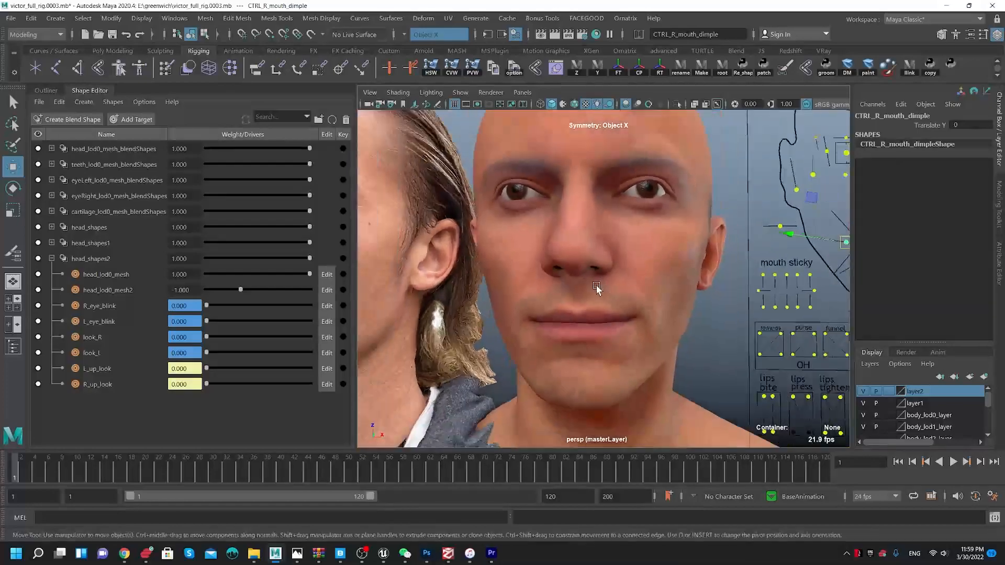
# - Select the OH mouth controls on the face board
pyautogui.keyDown('alt'); pyautogui.moveTo(596, 287); pyautogui.dragTo(607, 284); pyautogui.keyUp('alt')
pyautogui.keyDown('alt'); pyautogui.moveTo(595, 287); pyautogui.dragTo(589, 284, button='middle'); pyautogui.keyUp('alt')
pyautogui.moveTo(718, 348); pyautogui.dragTo(717, 349)
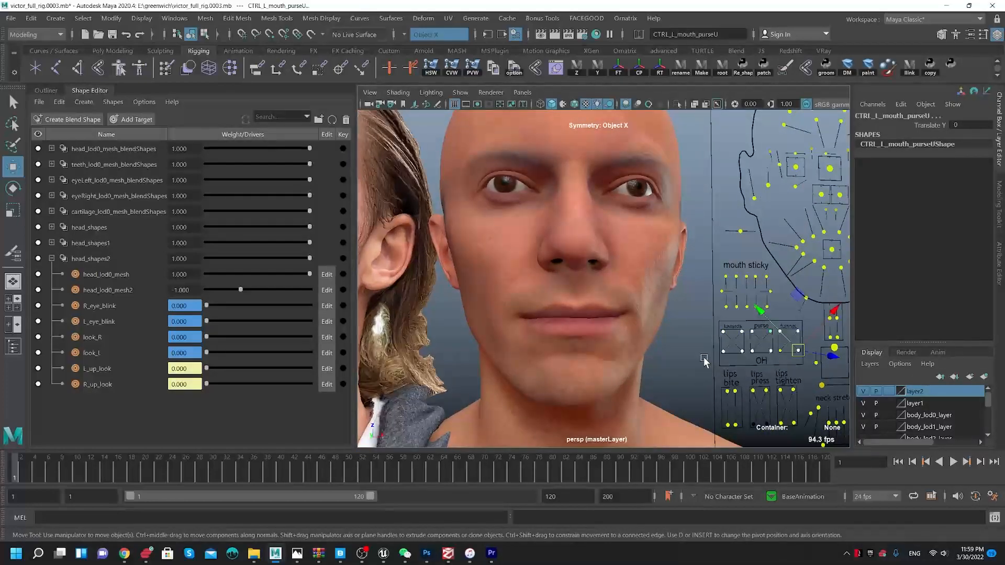
# - Select the head mesh and examine its wireframe and deformer inputs around the face
pyautogui.click(617, 193)
pyautogui.scroll(4, 602, 241)
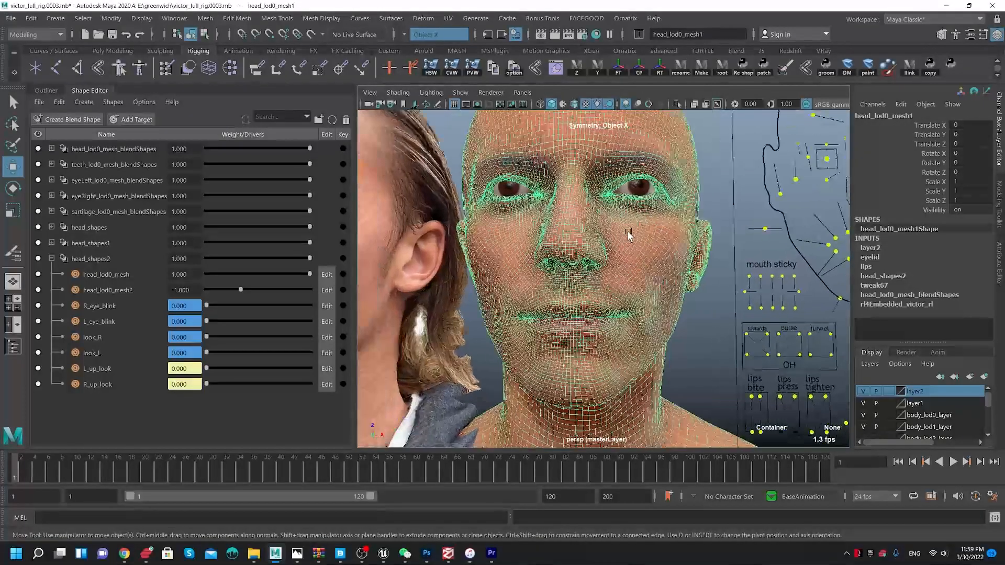
pyautogui.keyDown('alt'); pyautogui.moveTo(538, 267); pyautogui.dragTo(529, 309, button='right'); pyautogui.keyUp('alt')
pyautogui.keyDown('alt'); pyautogui.moveTo(654, 319); pyautogui.dragTo(529, 314); pyautogui.keyUp('alt')
pyautogui.keyDown('alt'); pyautogui.moveTo(686, 290); pyautogui.dragTo(555, 335, button='middle'); pyautogui.keyUp('alt')
pyautogui.keyDown('alt'); pyautogui.moveTo(430, 299); pyautogui.dragTo(587, 290); pyautogui.keyUp('alt')
pyautogui.keyDown('alt'); pyautogui.moveTo(429, 291); pyautogui.dragTo(497, 274, button='middle'); pyautogui.keyUp('alt')
pyautogui.keyDown('alt'); pyautogui.moveTo(691, 314); pyautogui.dragTo(597, 323, button='right'); pyautogui.keyUp('alt')
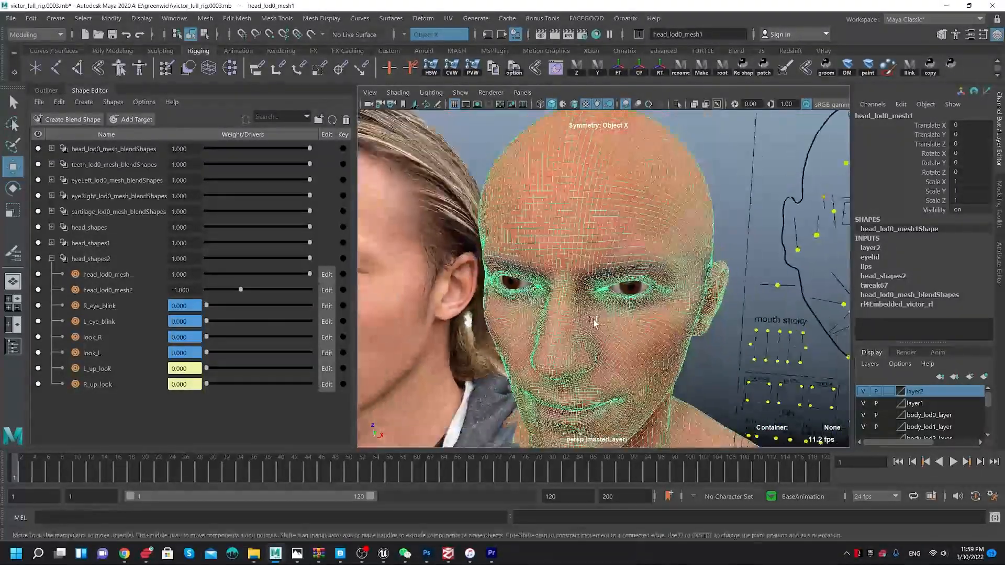
# - Inspect the head mesh topology around the right eye, clear the selection and view the face from the front
pyautogui.keyDown('alt'); pyautogui.moveTo(555, 317); pyautogui.dragTo(611, 319); pyautogui.keyUp('alt')
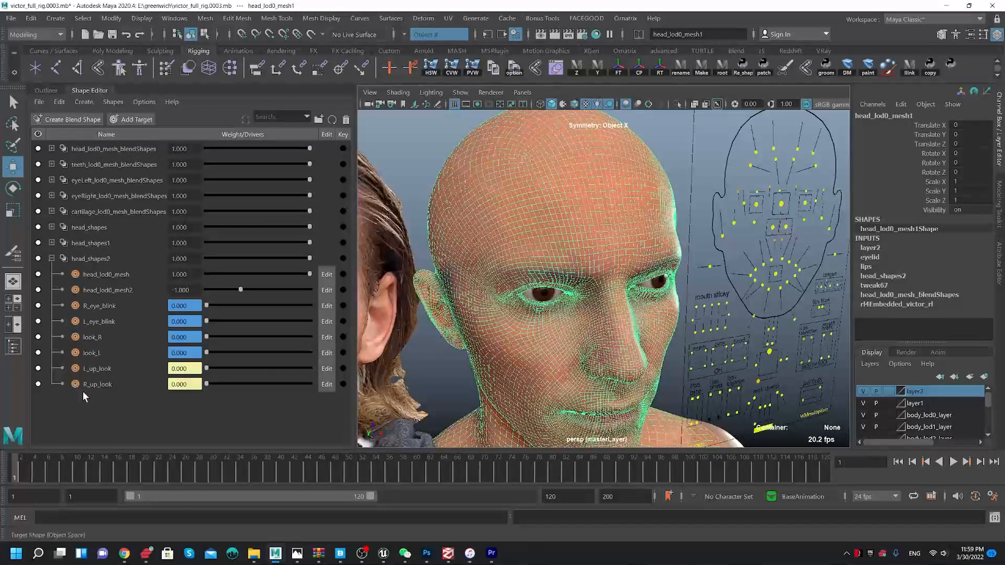
pyautogui.keyDown('alt'); pyautogui.moveTo(586, 310); pyautogui.dragTo(637, 240); pyautogui.keyUp('alt')
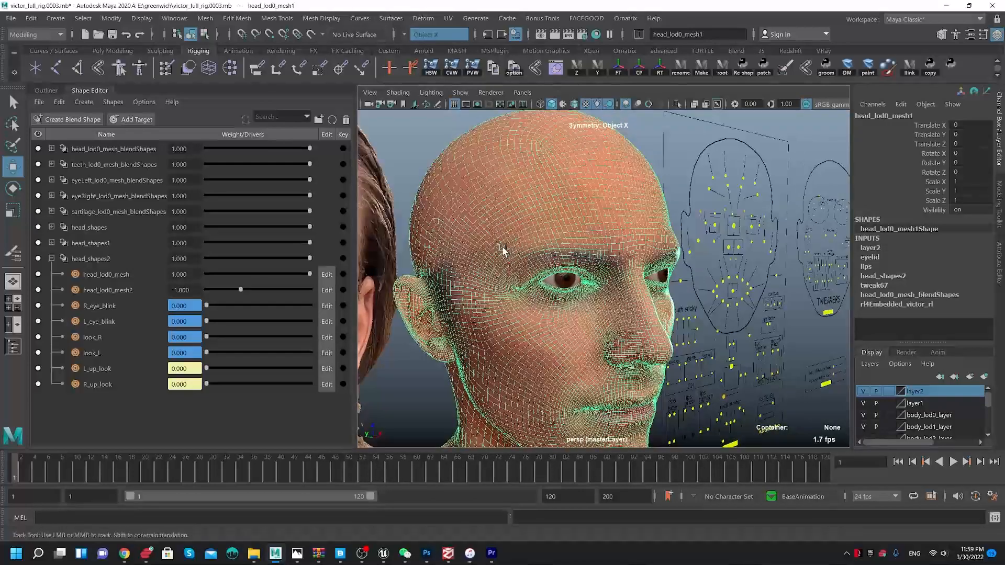
pyautogui.keyDown('alt'); pyautogui.moveTo(503, 247); pyautogui.dragTo(508, 263, button='middle'); pyautogui.keyUp('alt')
pyautogui.keyDown('alt'); pyautogui.moveTo(509, 263); pyautogui.dragTo(578, 332, button='right'); pyautogui.keyUp('alt')
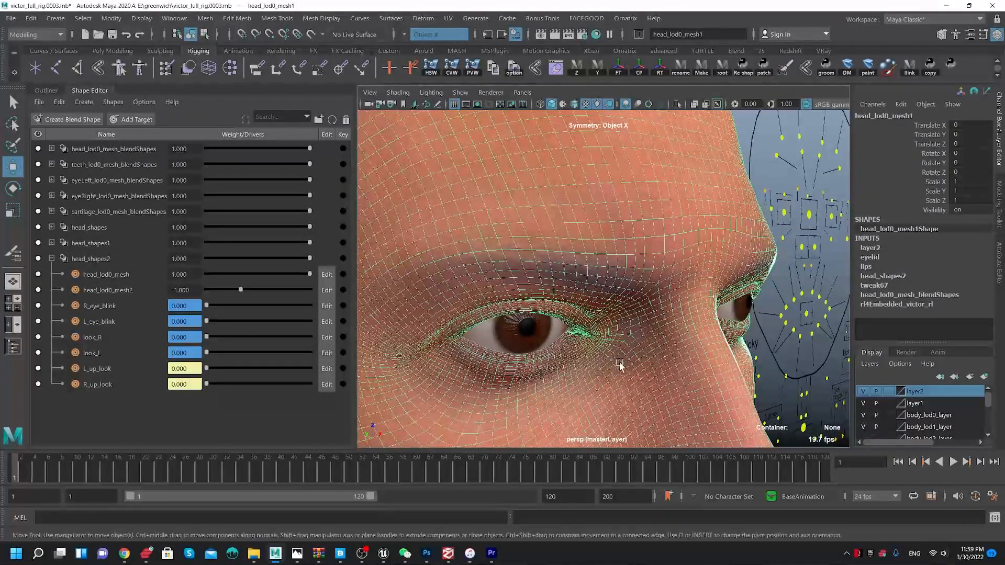
pyautogui.keyDown('alt'); pyautogui.moveTo(681, 320); pyautogui.dragTo(661, 377, button='right'); pyautogui.keyUp('alt')
pyautogui.keyDown('alt'); pyautogui.moveTo(662, 376); pyautogui.dragTo(650, 304, button='middle'); pyautogui.keyUp('alt')
pyautogui.click(723, 346)
pyautogui.keyDown('alt'); pyautogui.moveTo(565, 323); pyautogui.dragTo(527, 268); pyautogui.keyUp('alt')
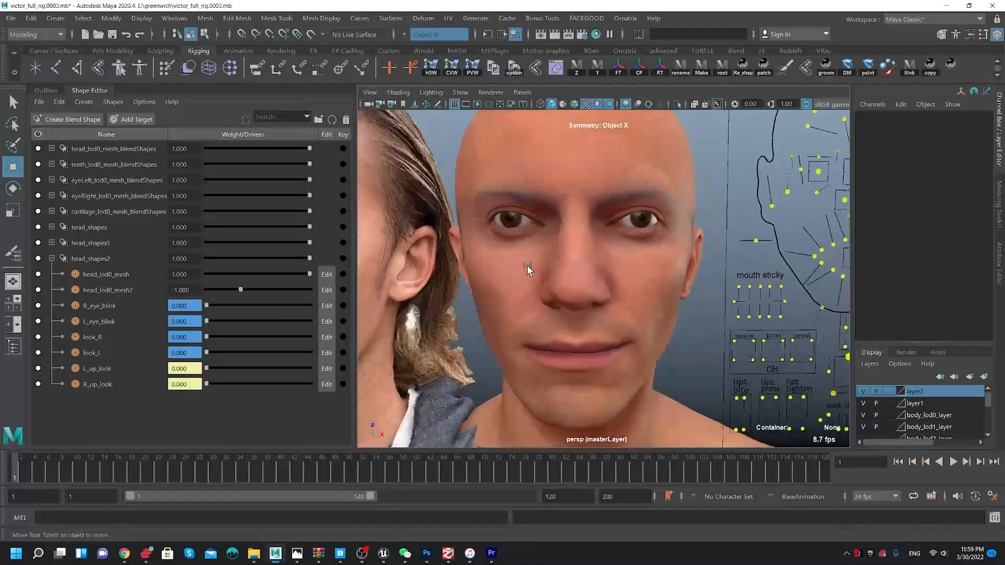
# - Switch to the victor_export.mb scene, select the target head mesh and view its eyeball from inside the head
pyautogui.moveTo(276, 555)
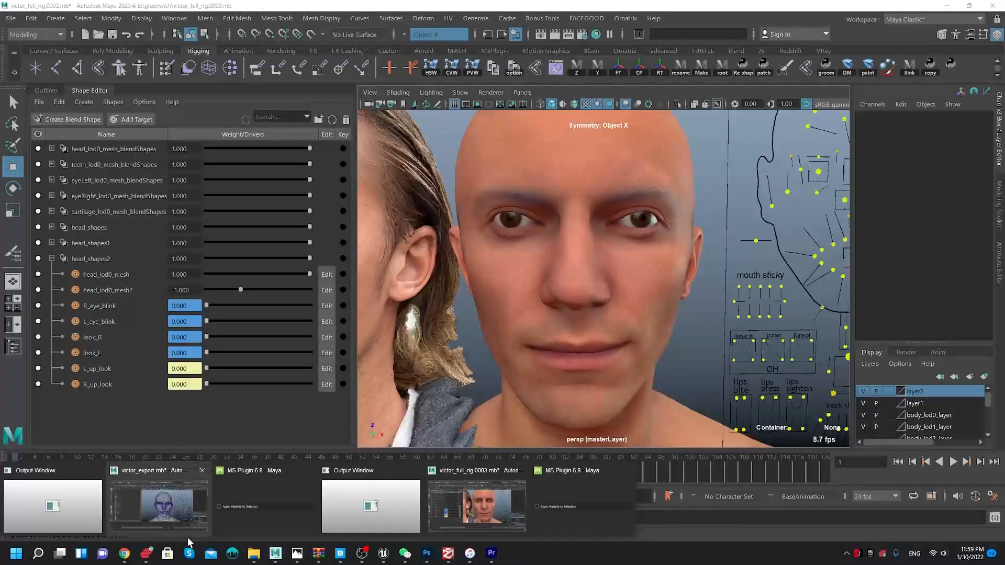
pyautogui.click(182, 523)
pyautogui.keyDown('alt'); pyautogui.moveTo(605, 280); pyautogui.dragTo(599, 279); pyautogui.keyUp('alt')
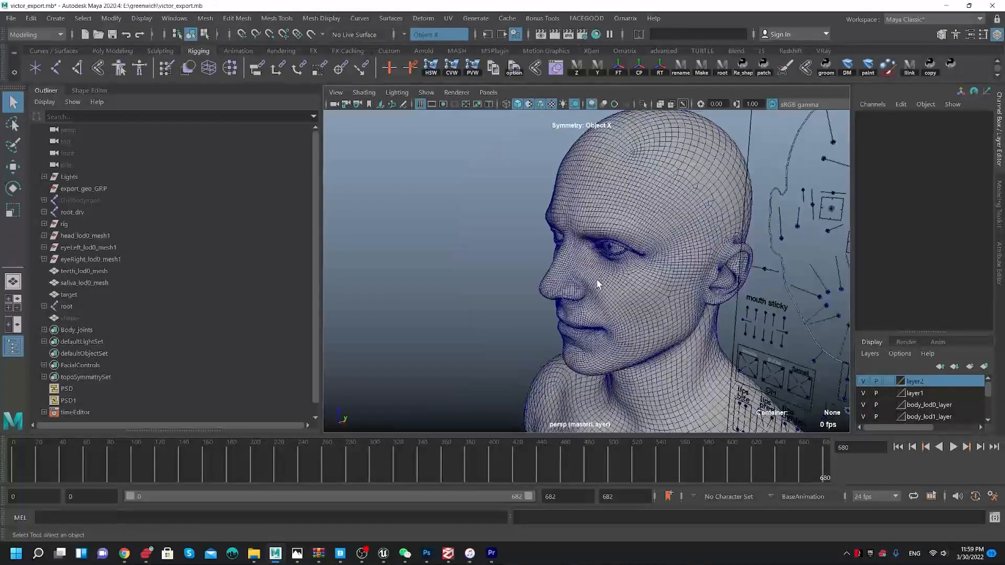
pyautogui.keyDown('alt'); pyautogui.moveTo(527, 262); pyautogui.dragTo(615, 322, button='right'); pyautogui.keyUp('alt')
pyautogui.click(610, 259)
pyautogui.keyDown('alt'); pyautogui.moveTo(362, 330); pyautogui.dragTo(456, 250); pyautogui.keyUp('alt')
pyautogui.keyDown('alt'); pyautogui.moveTo(456, 250); pyautogui.dragTo(464, 269, button='right'); pyautogui.keyUp('alt')
pyautogui.keyDown('alt'); pyautogui.moveTo(464, 269); pyautogui.dragTo(575, 202); pyautogui.keyUp('alt')
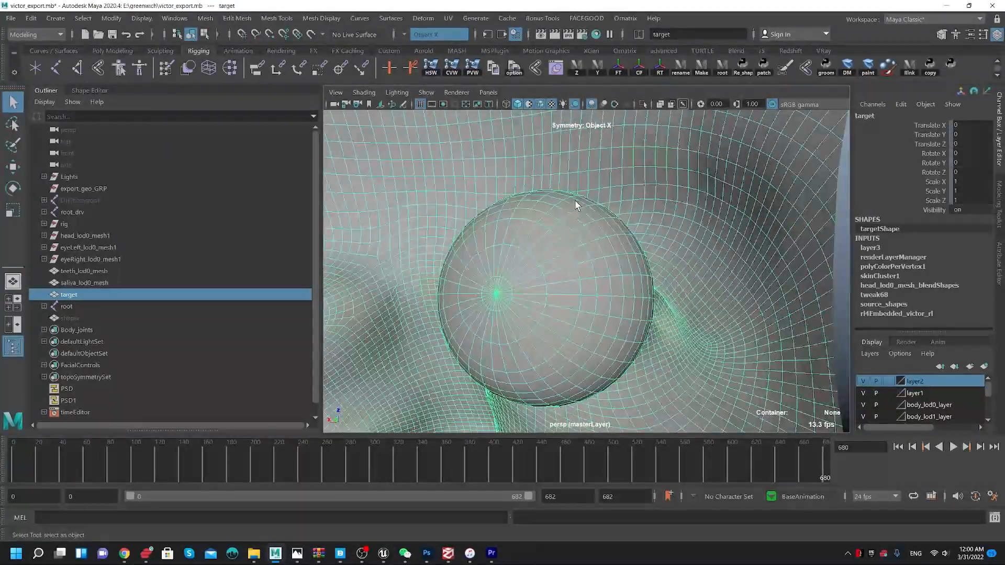
# - Examine how the eyeball sits against the eyelids on the target mesh from the front, above and side
pyautogui.keyDown('alt'); pyautogui.moveTo(654, 213); pyautogui.dragTo(736, 210); pyautogui.keyUp('alt')
pyautogui.keyDown('alt'); pyautogui.moveTo(764, 276); pyautogui.dragTo(621, 216); pyautogui.keyUp('alt')
pyautogui.keyDown('alt'); pyautogui.moveTo(622, 216); pyautogui.dragTo(518, 169, button='middle'); pyautogui.keyUp('alt')
pyautogui.keyDown('alt'); pyautogui.moveTo(518, 169); pyautogui.dragTo(658, 241, button='right'); pyautogui.keyUp('alt')
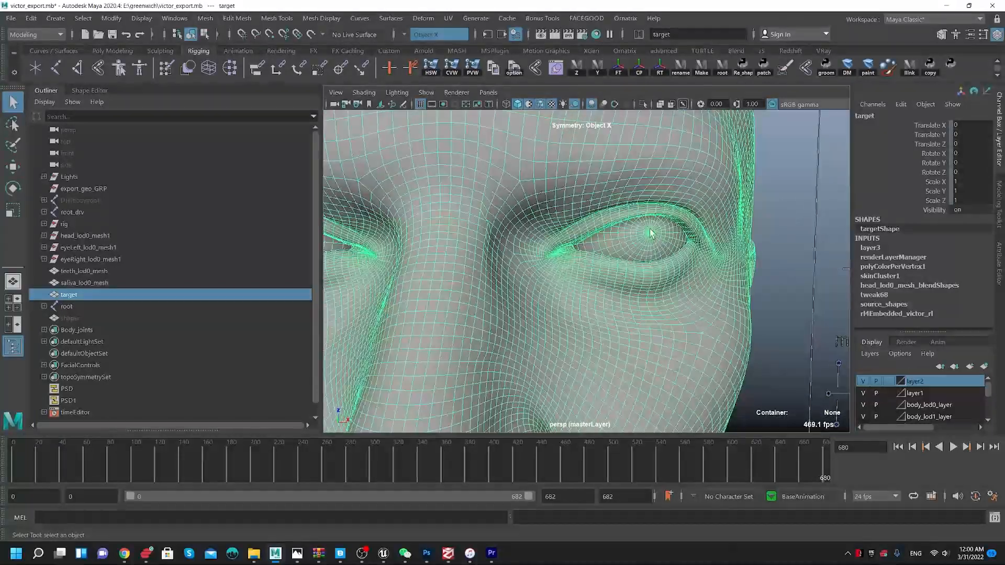
pyautogui.keyDown('alt'); pyautogui.moveTo(669, 241); pyautogui.dragTo(546, 254); pyautogui.keyUp('alt')
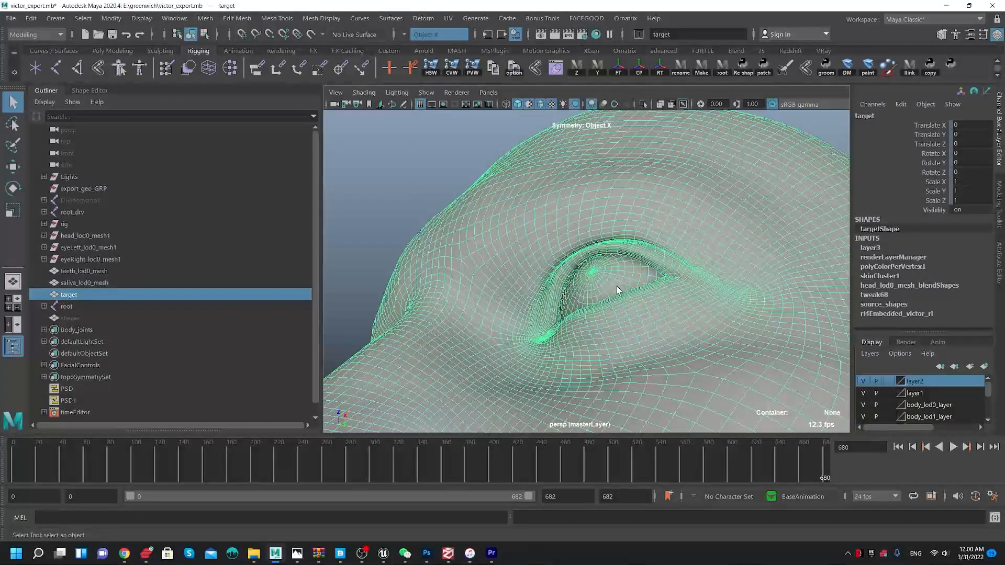
pyautogui.keyDown('alt'); pyautogui.moveTo(647, 297); pyautogui.dragTo(619, 280); pyautogui.keyUp('alt')
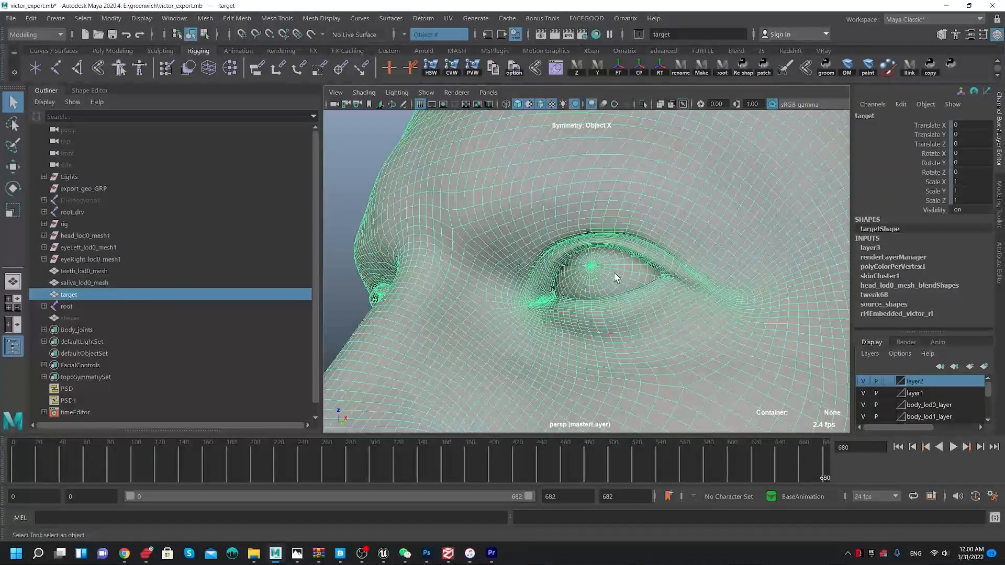
pyautogui.keyDown('alt'); pyautogui.moveTo(588, 266); pyautogui.dragTo(494, 276, button='right'); pyautogui.keyUp('alt')
pyautogui.keyDown('alt'); pyautogui.moveTo(493, 276); pyautogui.dragTo(566, 313); pyautogui.keyUp('alt')
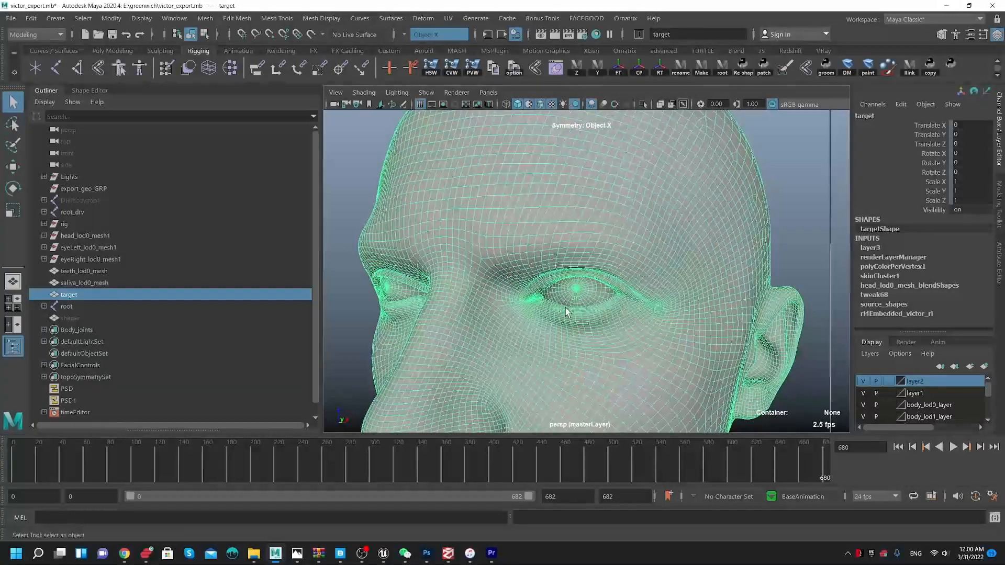
pyautogui.keyDown('alt'); pyautogui.moveTo(591, 270); pyautogui.dragTo(603, 263); pyautogui.keyUp('alt')
pyautogui.keyDown('alt'); pyautogui.moveTo(463, 257); pyautogui.dragTo(522, 298, button='right'); pyautogui.keyUp('alt')
pyautogui.keyDown('alt'); pyautogui.moveTo(559, 323); pyautogui.dragTo(519, 344); pyautogui.keyUp('alt')
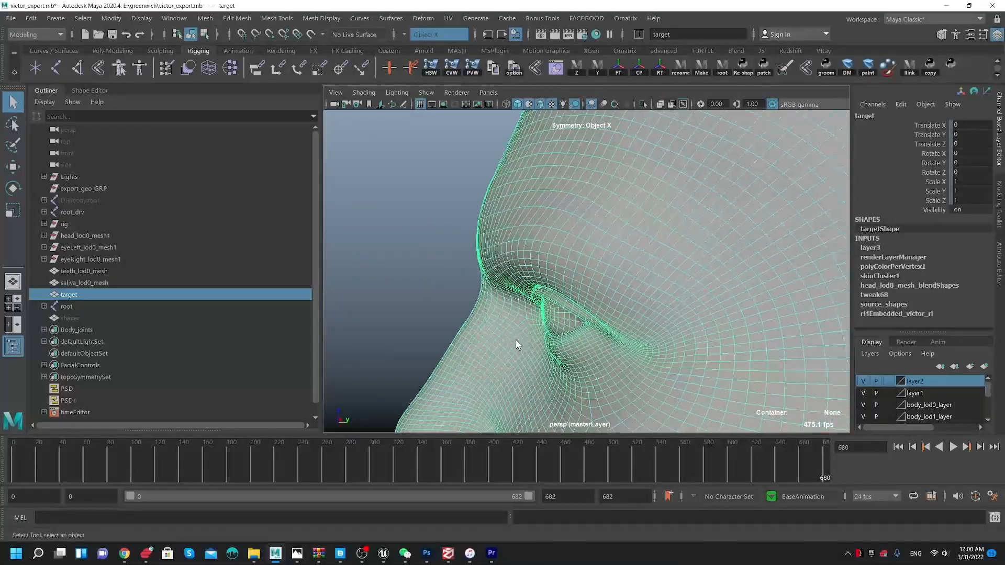
pyautogui.keyDown('alt'); pyautogui.moveTo(482, 329); pyautogui.dragTo(489, 303, button='middle'); pyautogui.keyUp('alt')
pyautogui.keyDown('alt'); pyautogui.moveTo(480, 215); pyautogui.dragTo(589, 223); pyautogui.keyUp('alt')
pyautogui.keyDown('alt'); pyautogui.moveTo(588, 223); pyautogui.dragTo(466, 272, button='right'); pyautogui.keyUp('alt')
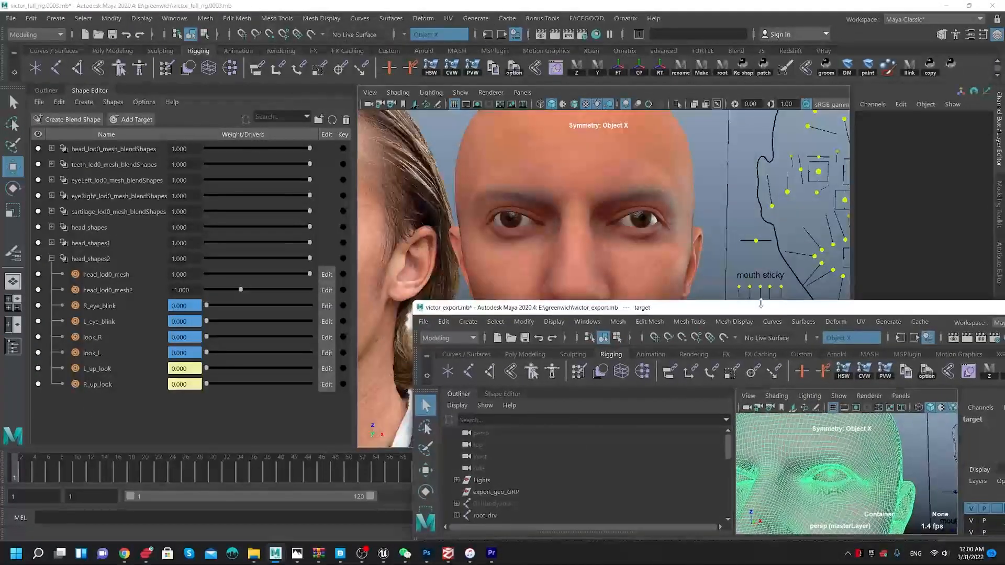
# - In the victor_full_rig.0003 scene, select the right eyeball mesh and view it from inside the head
pyautogui.click(502, 221)
pyautogui.keyDown('alt'); pyautogui.moveTo(438, 241); pyautogui.dragTo(489, 213); pyautogui.keyUp('alt')
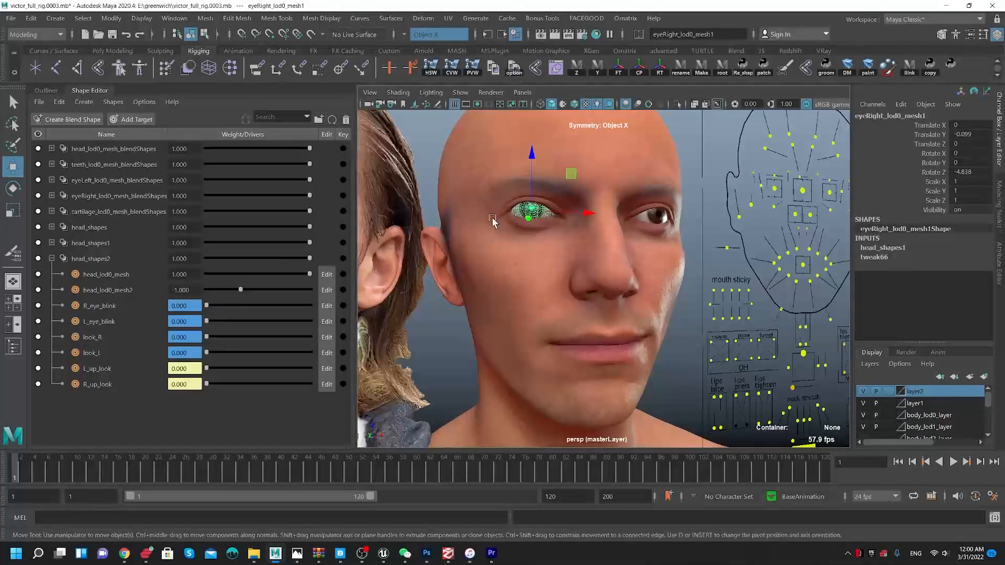
pyautogui.scroll(5, 476, 202)
pyautogui.keyDown('alt'); pyautogui.moveTo(475, 202); pyautogui.dragTo(523, 303, button='middle'); pyautogui.keyUp('alt')
pyautogui.keyDown('alt'); pyautogui.moveTo(420, 191); pyautogui.dragTo(525, 213); pyautogui.keyUp('alt')
pyautogui.keyDown('alt'); pyautogui.moveTo(525, 213); pyautogui.dragTo(592, 292, button='right'); pyautogui.keyUp('alt')
pyautogui.keyDown('alt'); pyautogui.moveTo(592, 292); pyautogui.dragTo(663, 271); pyautogui.keyUp('alt')
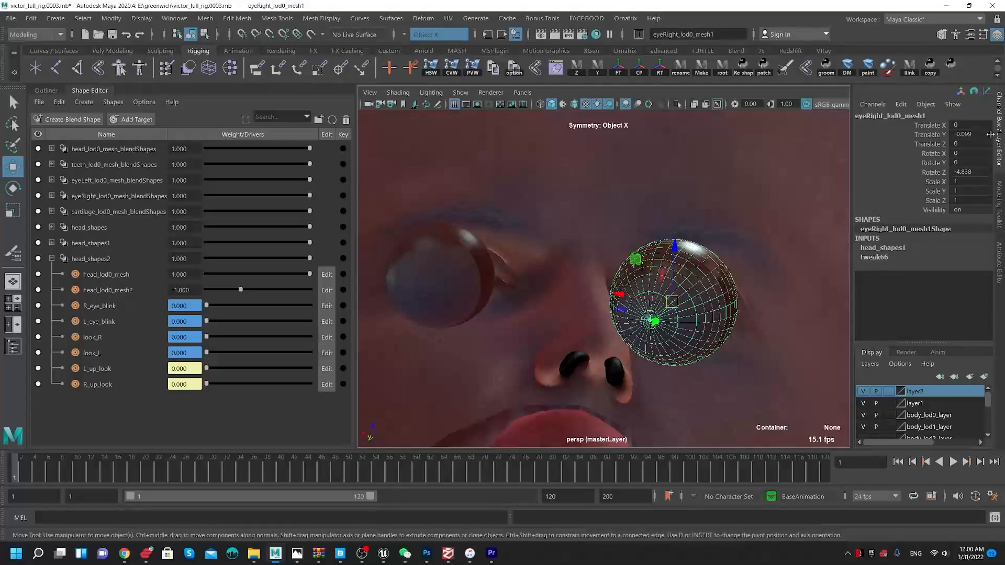
# - Show the head_shapes1 blend shape attributes of the right eyeball mesh
pyautogui.click(998, 286)
pyautogui.click(986, 113)
pyautogui.click(986, 113)
pyautogui.click(925, 115)
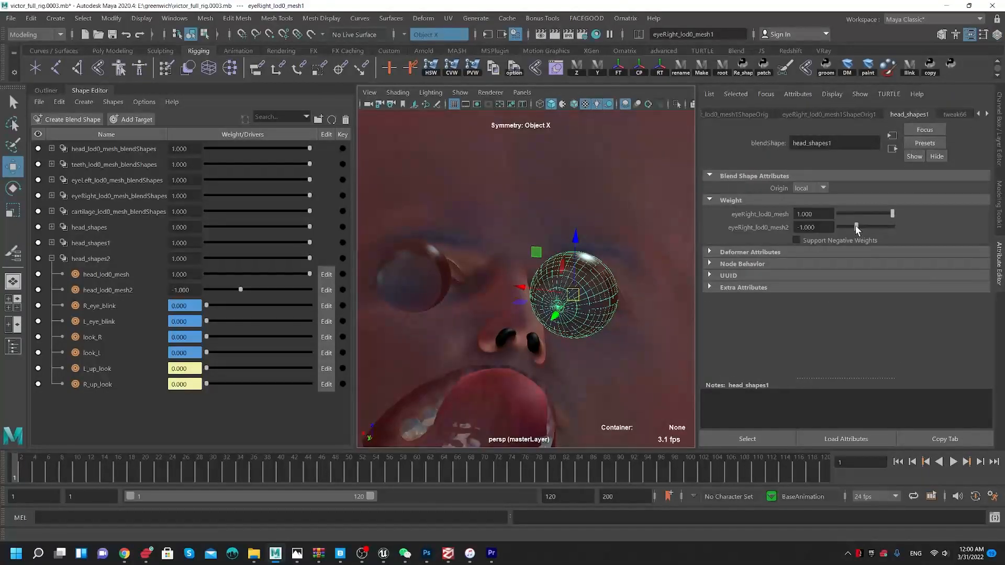
# - Switch the eyeRight_lod0_mesh2 weight to 0 and back to -1 to compare the eyeball shapes
pyautogui.write('0')
pyautogui.press('Return')
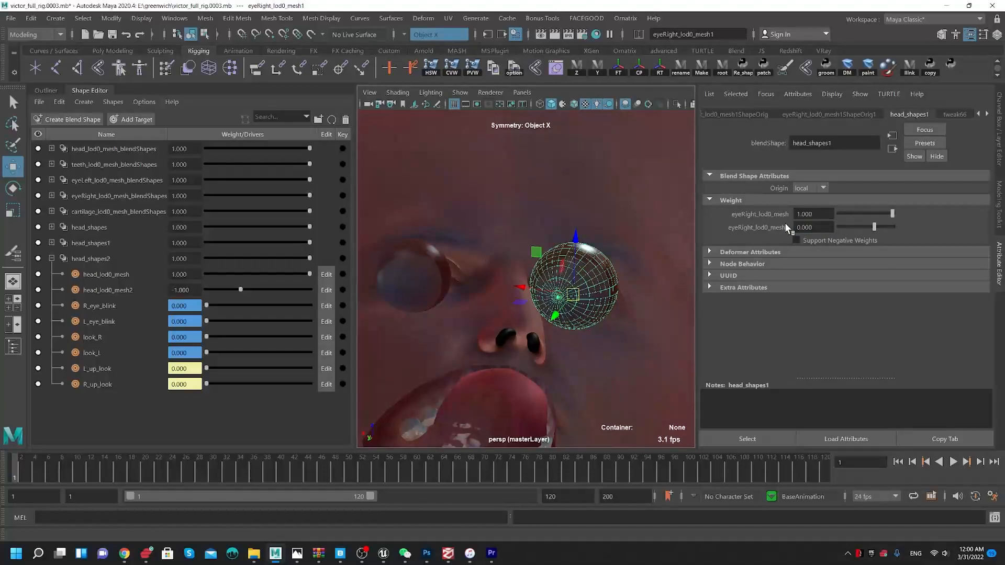
pyautogui.keyDown('alt'); pyautogui.moveTo(593, 187); pyautogui.dragTo(552, 206, button='middle'); pyautogui.keyUp('alt')
pyautogui.keyDown('alt'); pyautogui.moveTo(552, 206); pyautogui.dragTo(556, 243, button='right'); pyautogui.keyUp('alt')
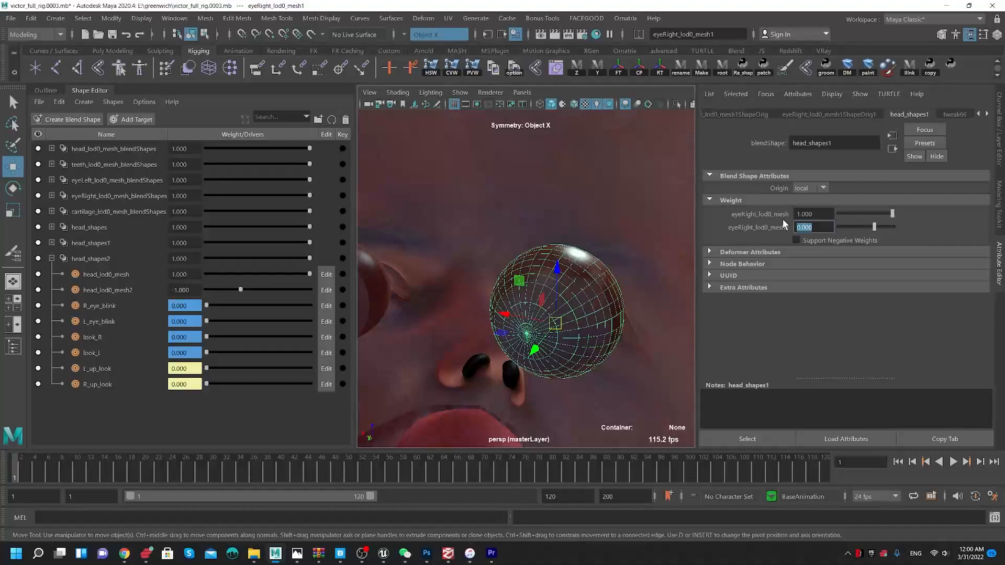
pyautogui.write('-1')
pyautogui.press('Return')
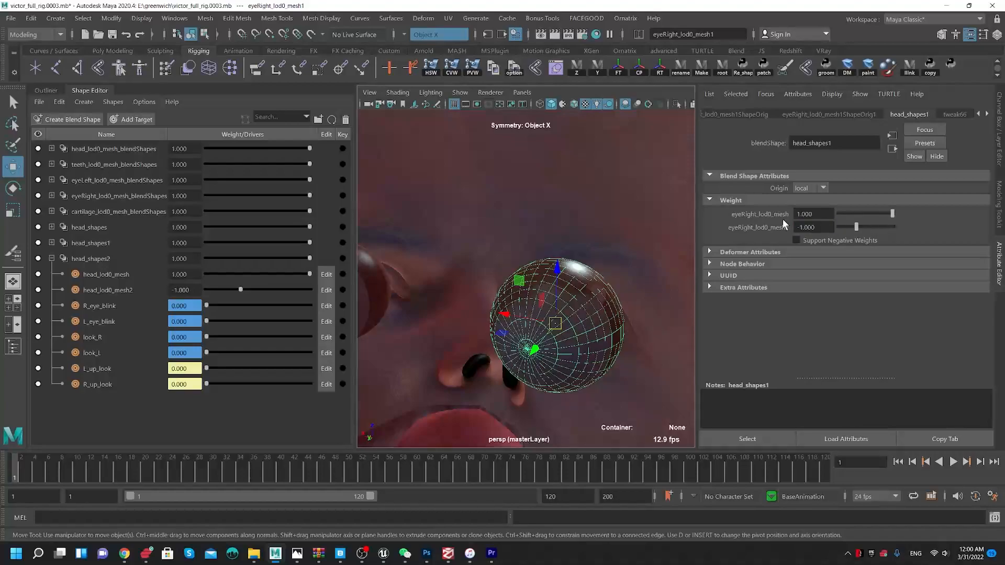
# - Inspect how the right eyeball fits the eyelids from outside the head
pyautogui.keyDown('alt'); pyautogui.moveTo(632, 259); pyautogui.dragTo(641, 248); pyautogui.keyUp('alt')
pyautogui.keyDown('alt'); pyautogui.moveTo(594, 256); pyautogui.dragTo(582, 286, button='right'); pyautogui.keyUp('alt')
pyautogui.keyDown('alt'); pyautogui.moveTo(582, 287); pyautogui.dragTo(546, 231, button='middle'); pyautogui.keyUp('alt')
pyautogui.moveTo(530, 221)
pyautogui.keyDown('alt'); pyautogui.mouseDown(button='right')
pyautogui.moveTo(534, 244)
pyautogui.moveTo(525, 233)
pyautogui.mouseUp(button='right'); pyautogui.keyUp('alt')
pyautogui.keyDown('alt'); pyautogui.moveTo(525, 232); pyautogui.dragTo(414, 240); pyautogui.keyUp('alt')
pyautogui.keyDown('alt'); pyautogui.moveTo(574, 241); pyautogui.dragTo(593, 169, button='right'); pyautogui.keyUp('alt')
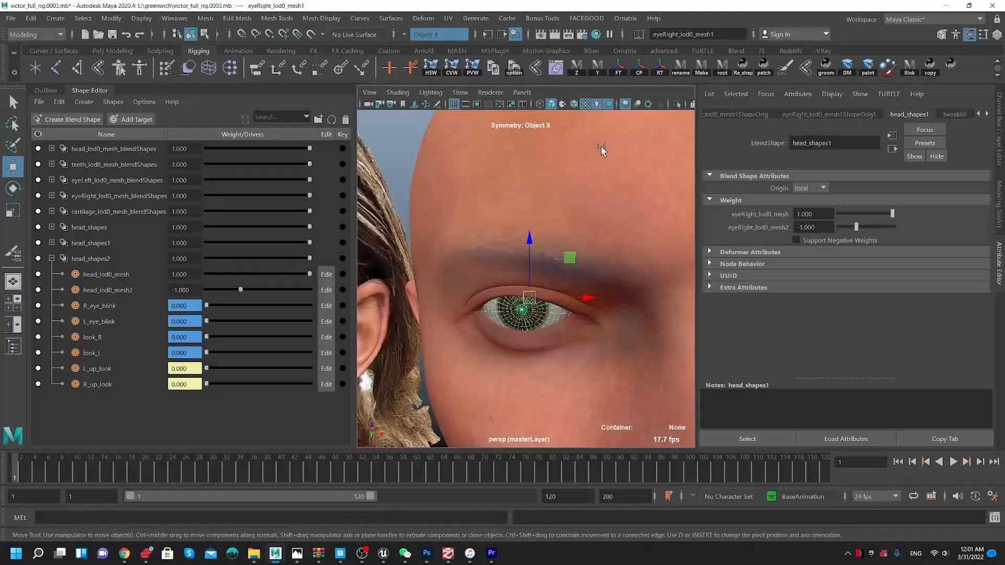
pyautogui.keyDown('alt'); pyautogui.moveTo(513, 286); pyautogui.dragTo(458, 282, button='middle'); pyautogui.keyUp('alt')
# - Return to the victor_export.mb scene and look over both eyes on the target mesh
pyautogui.click(945, 5)
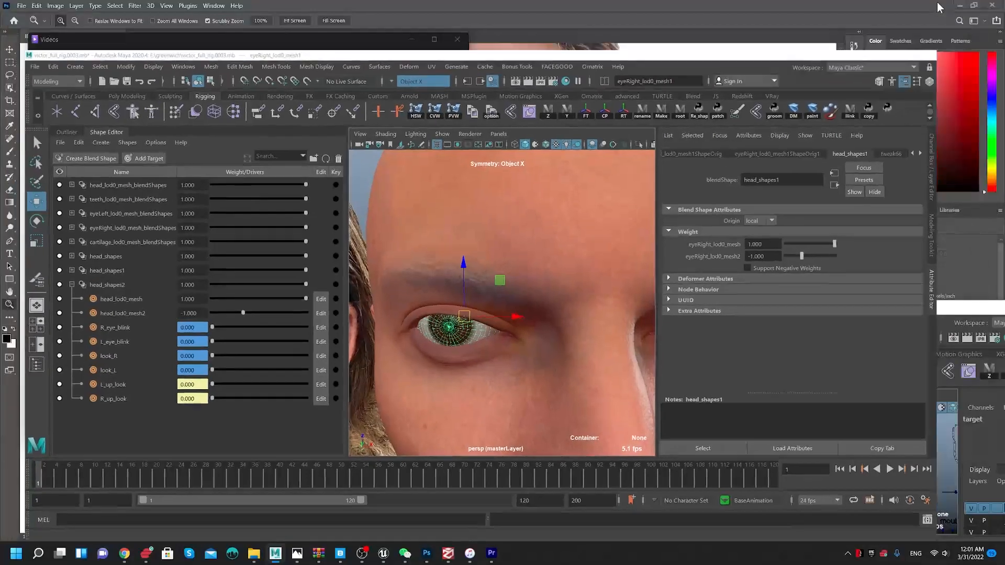
pyautogui.doubleClick(649, 310)
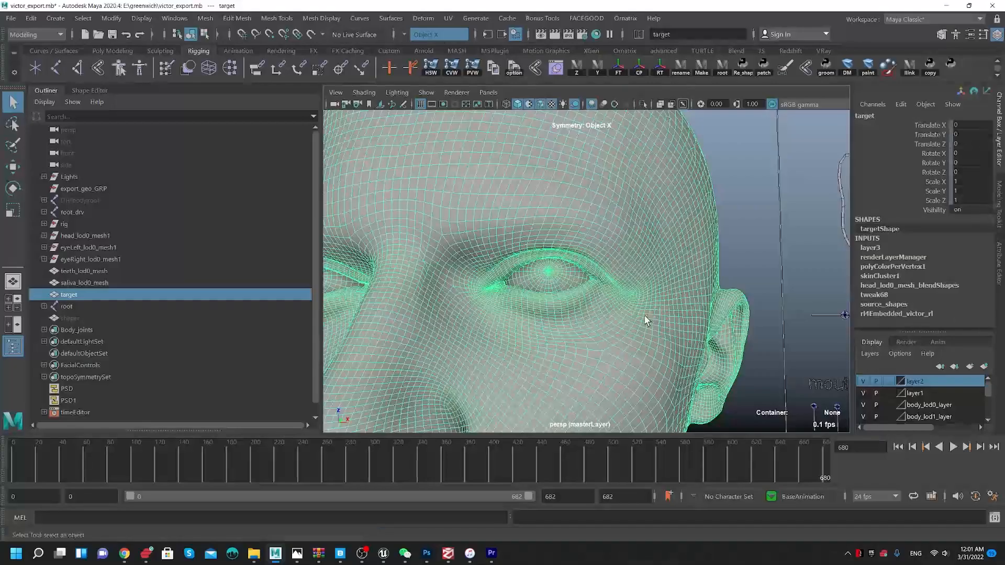
pyautogui.keyDown('alt'); pyautogui.moveTo(448, 236); pyautogui.dragTo(519, 206, button='middle'); pyautogui.keyUp('alt')
pyautogui.keyDown('alt'); pyautogui.moveTo(455, 225); pyautogui.dragTo(491, 229); pyautogui.keyUp('alt')
pyautogui.keyDown('alt'); pyautogui.moveTo(491, 229); pyautogui.dragTo(549, 300, button='right'); pyautogui.keyUp('alt')
pyautogui.keyDown('alt'); pyautogui.moveTo(414, 200); pyautogui.dragTo(404, 292, button='middle'); pyautogui.keyUp('alt')
pyautogui.keyDown('alt'); pyautogui.moveTo(453, 271); pyautogui.dragTo(497, 266); pyautogui.keyUp('alt')
pyautogui.keyDown('alt'); pyautogui.moveTo(599, 301); pyautogui.dragTo(506, 243); pyautogui.keyUp('alt')
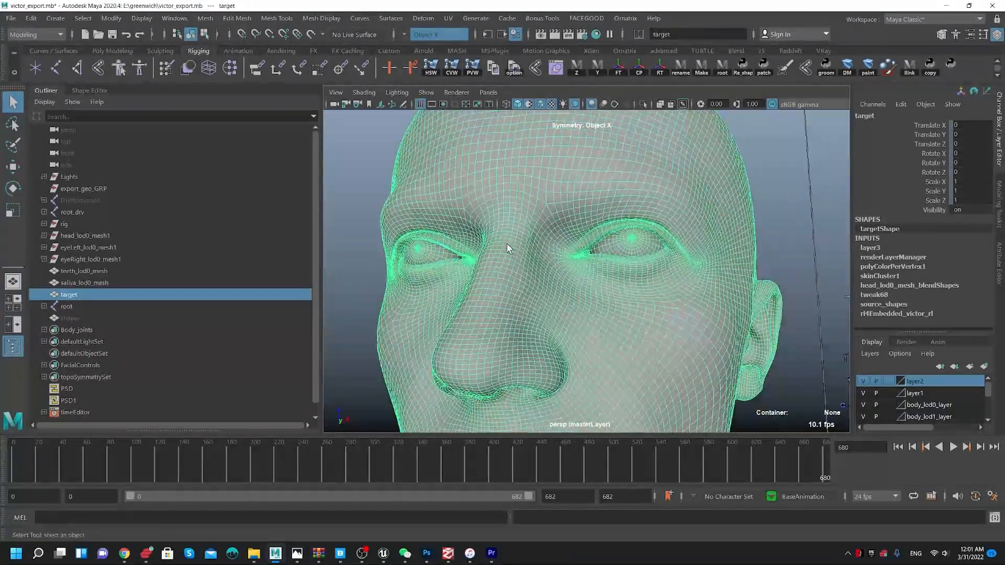
# - Clear the selection and frame the whole head from the front beside the face board
pyautogui.keyDown('alt'); pyautogui.moveTo(505, 243); pyautogui.dragTo(410, 246, button='right'); pyautogui.keyUp('alt')
pyautogui.click(481, 288)
pyautogui.keyDown('alt'); pyautogui.moveTo(481, 287); pyautogui.dragTo(453, 307); pyautogui.keyUp('alt')
pyautogui.keyDown('alt'); pyautogui.moveTo(452, 306); pyautogui.dragTo(478, 288, button='middle'); pyautogui.keyUp('alt')
pyautogui.keyDown('alt'); pyautogui.moveTo(478, 287); pyautogui.dragTo(550, 389, button='right'); pyautogui.keyUp('alt')
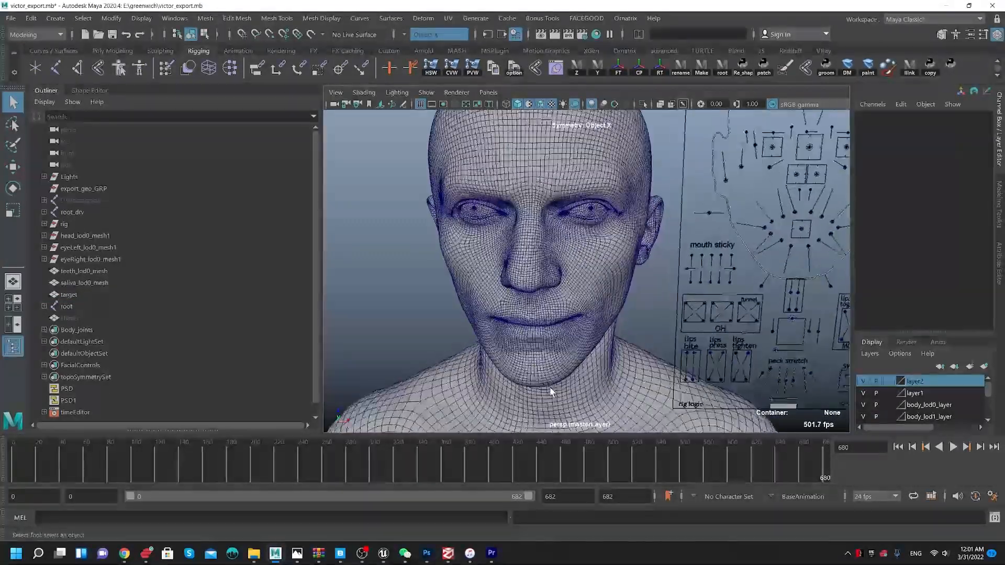
pyautogui.keyDown('alt'); pyautogui.moveTo(453, 224); pyautogui.dragTo(466, 279); pyautogui.keyUp('alt')
pyautogui.keyDown('alt'); pyautogui.moveTo(465, 279); pyautogui.dragTo(465, 299, button='middle'); pyautogui.keyUp('alt')
pyautogui.keyDown('alt'); pyautogui.moveTo(465, 299); pyautogui.dragTo(493, 285); pyautogui.keyUp('alt')
pyautogui.keyDown('alt'); pyautogui.moveTo(493, 285); pyautogui.dragTo(454, 305, button='right'); pyautogui.keyUp('alt')
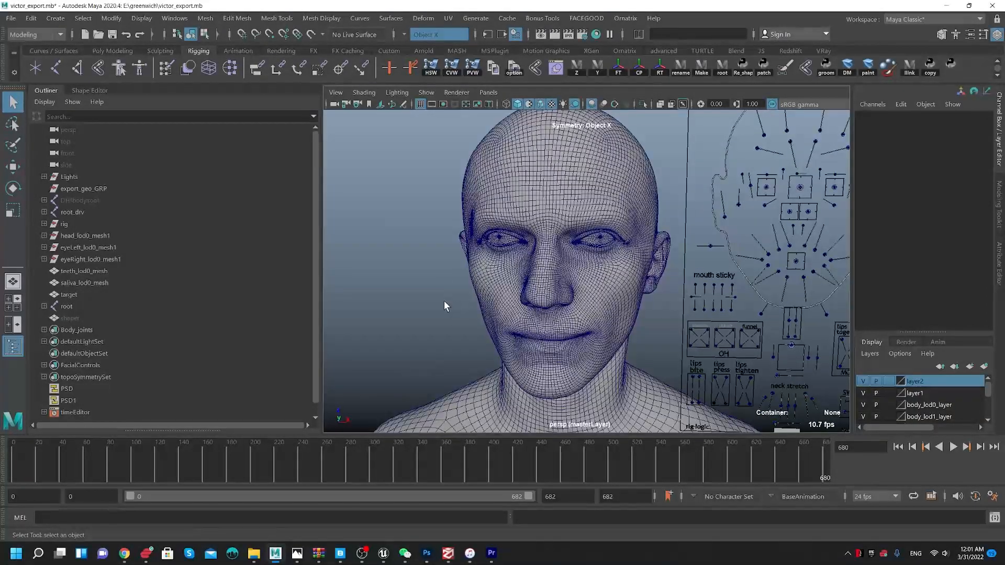
pyautogui.keyDown('alt'); pyautogui.moveTo(443, 306); pyautogui.dragTo(446, 250); pyautogui.keyUp('alt')
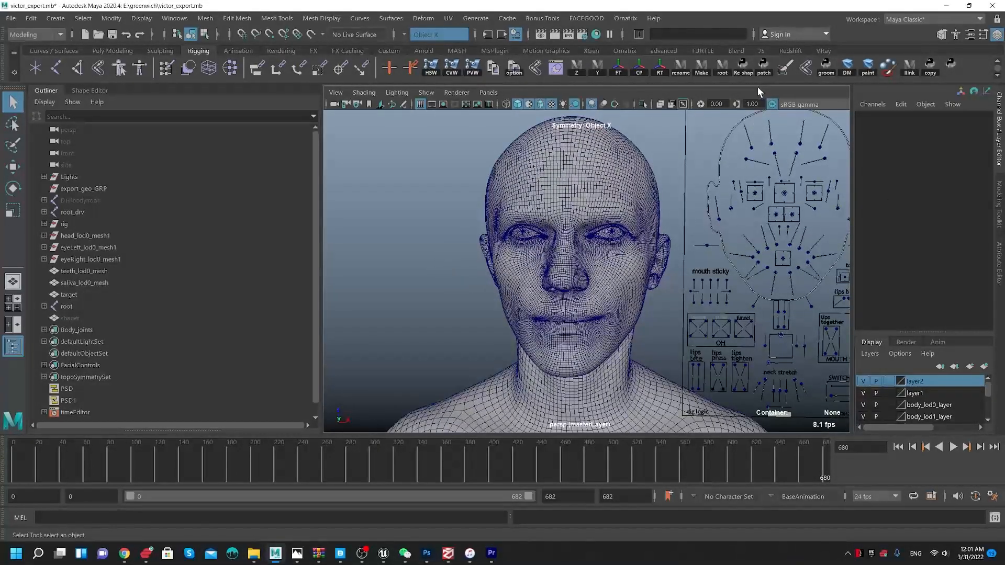
# - Run the Re_shap shelf script to adjust the head's blend shapes and save the scene
pyautogui.click(743, 73)
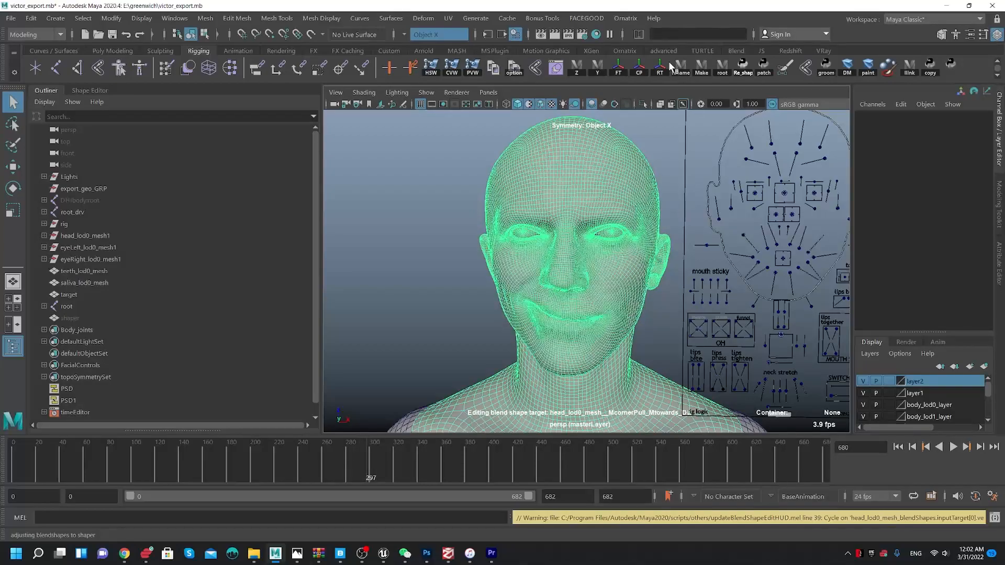
pyautogui.hotkey('ctrl', 's')
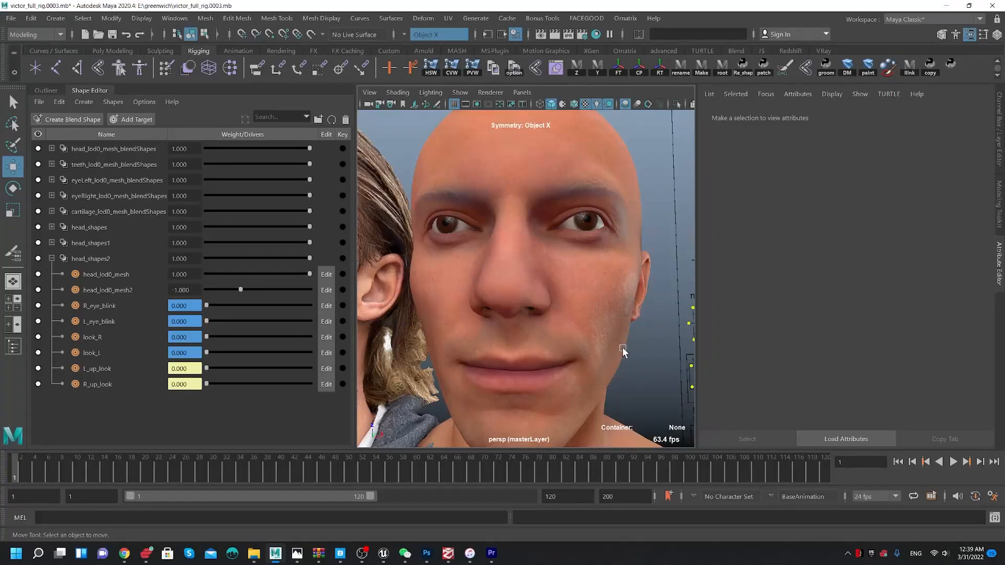
# - In the victor_full_rig.0003 scene, examine the textured face and the right eye up close
pyautogui.keyDown('alt'); pyautogui.moveTo(583, 264); pyautogui.dragTo(544, 283); pyautogui.keyUp('alt')
pyautogui.keyDown('alt'); pyautogui.moveTo(534, 282); pyautogui.dragTo(500, 350, button='middle'); pyautogui.keyUp('alt')
pyautogui.keyDown('alt'); pyautogui.moveTo(430, 198); pyautogui.dragTo(457, 250, button='right'); pyautogui.keyUp('alt')
pyautogui.keyDown('alt'); pyautogui.moveTo(457, 250); pyautogui.dragTo(491, 252); pyautogui.keyUp('alt')
pyautogui.keyDown('alt'); pyautogui.moveTo(525, 295); pyautogui.dragTo(552, 298, button='middle'); pyautogui.keyUp('alt')
pyautogui.keyDown('alt'); pyautogui.moveTo(552, 298); pyautogui.dragTo(521, 280, button='right'); pyautogui.keyUp('alt')
pyautogui.keyDown('alt'); pyautogui.moveTo(390, 292); pyautogui.dragTo(473, 218, button='middle'); pyautogui.keyUp('alt')
pyautogui.keyDown('alt'); pyautogui.moveTo(473, 218); pyautogui.dragTo(468, 305, button='right'); pyautogui.keyUp('alt')
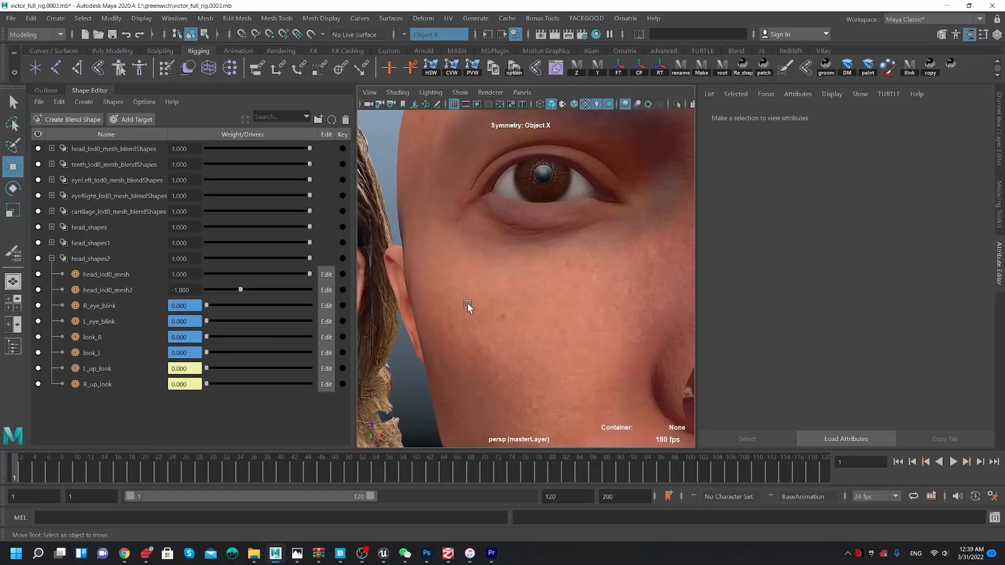
# - Check the corner of the mouth up close and frame the whole head beside the reference character
pyautogui.keyDown('alt'); pyautogui.moveTo(469, 352); pyautogui.dragTo(464, 266, button='middle'); pyautogui.keyUp('alt')
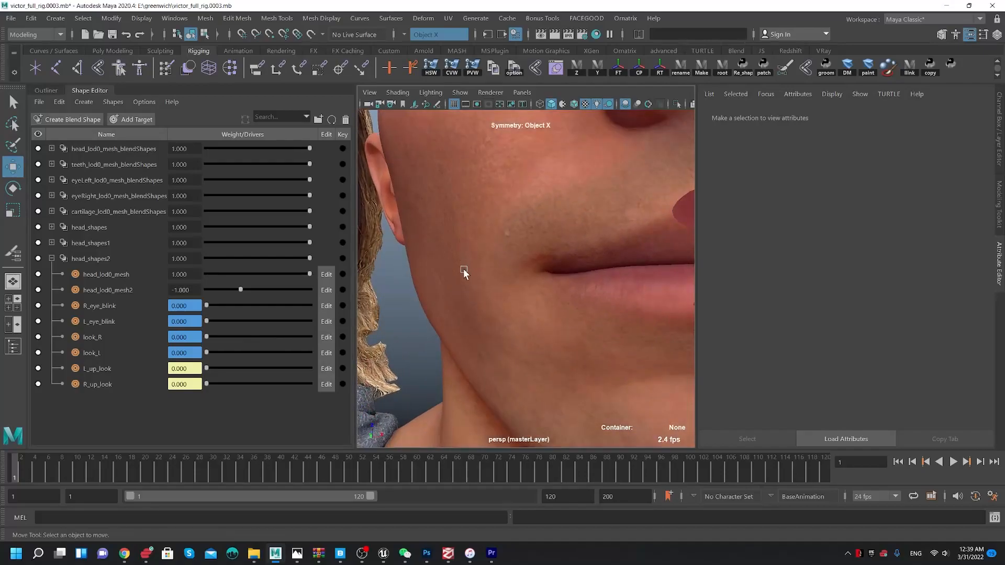
pyautogui.keyDown('alt'); pyautogui.moveTo(441, 327); pyautogui.dragTo(453, 325); pyautogui.keyUp('alt')
pyautogui.keyDown('alt'); pyautogui.moveTo(551, 382); pyautogui.dragTo(418, 320, button='right'); pyautogui.keyUp('alt')
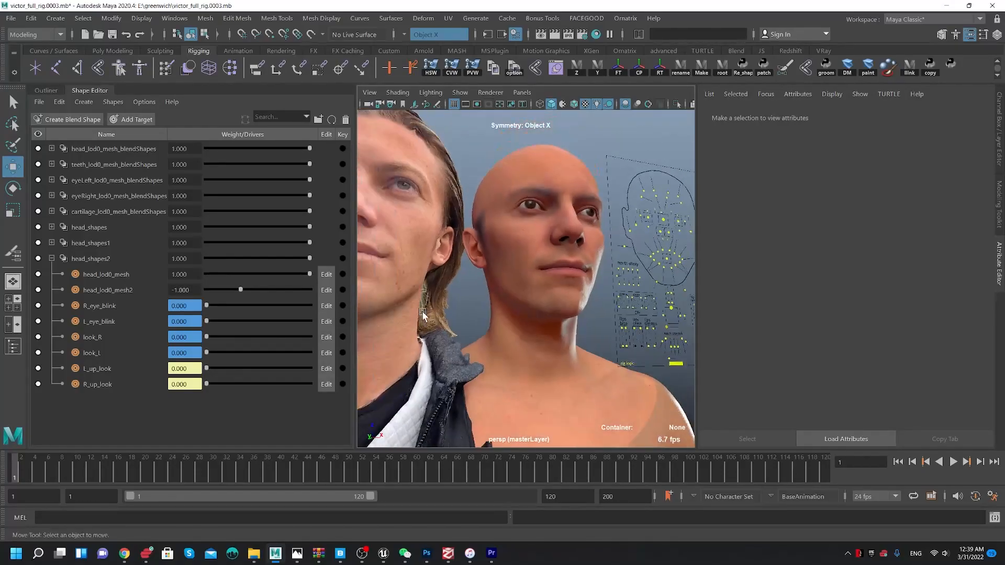
pyautogui.keyDown('alt'); pyautogui.moveTo(592, 261); pyautogui.dragTo(548, 252); pyautogui.keyUp('alt')
pyautogui.keyDown('alt'); pyautogui.moveTo(534, 263); pyautogui.dragTo(520, 300, button='middle'); pyautogui.keyUp('alt')
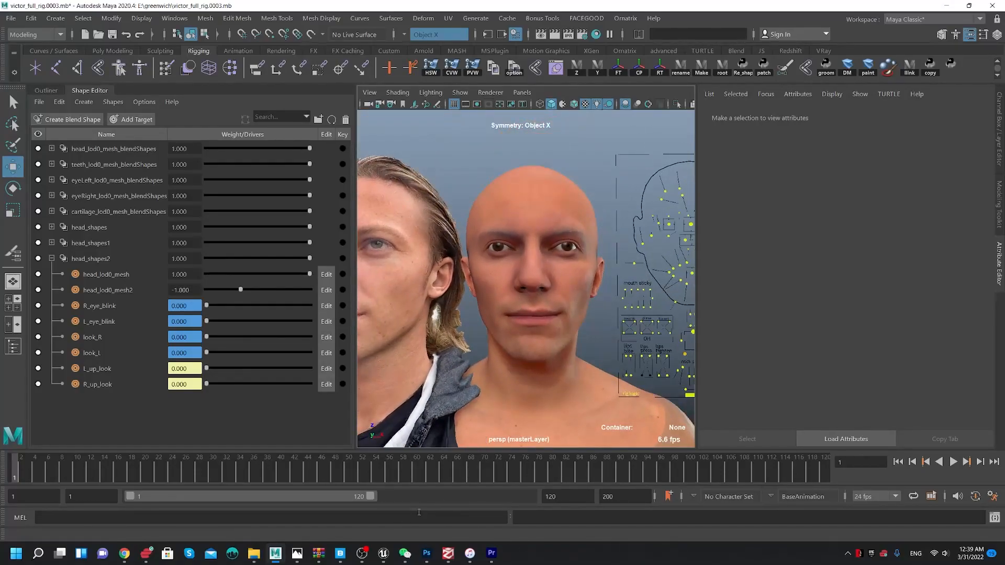
# - Switch to Image000.psd in Photoshop, preview the texture with Group 1 hidden and shown, and select Layer 0
pyautogui.click(427, 556)
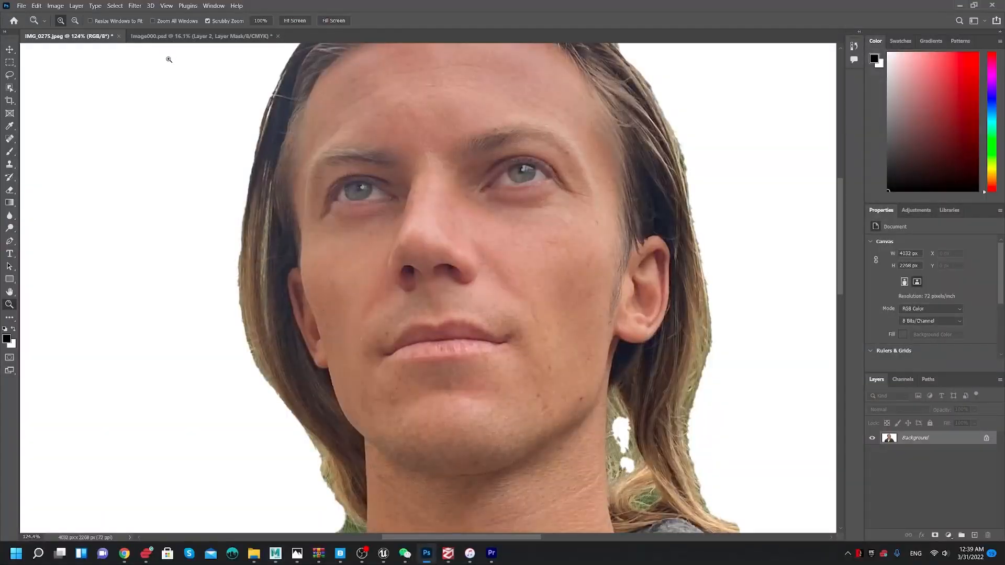
pyautogui.click(203, 36)
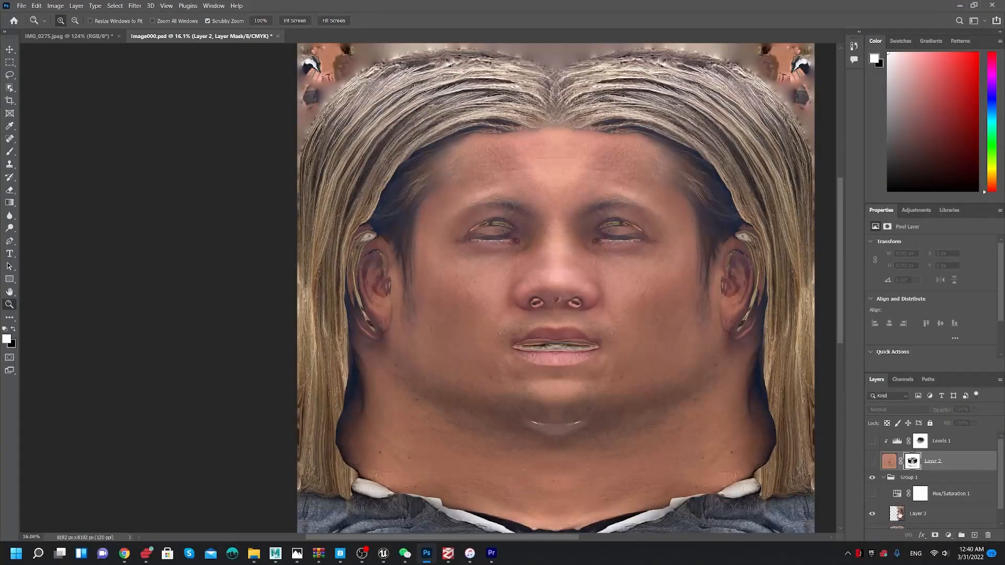
pyautogui.click(871, 478)
pyautogui.scroll(-1, 902, 514)
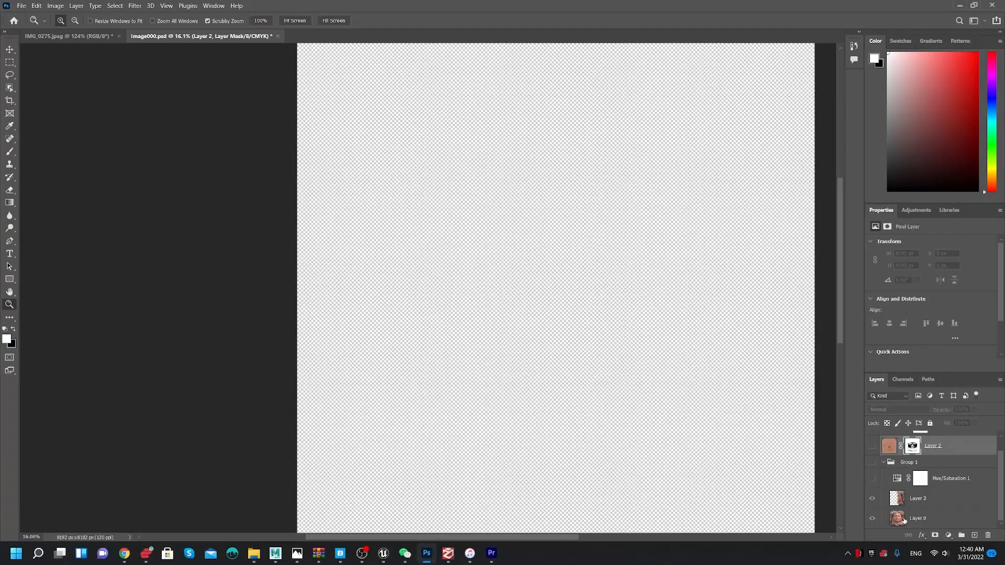
pyautogui.click(872, 463)
pyautogui.click(917, 518)
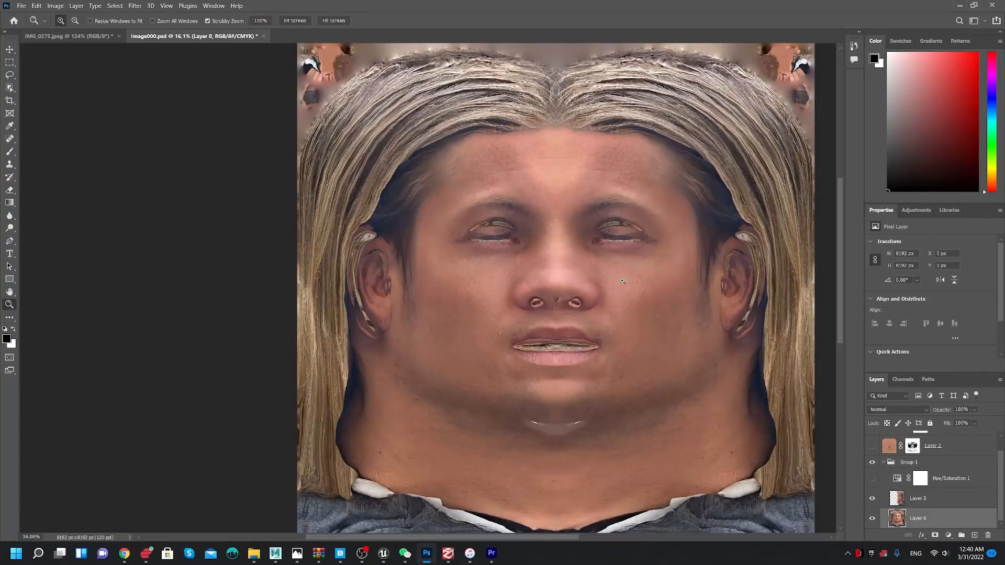
# - Examine the face texture up close, comparing the image with Layer 3 hidden and shown
pyautogui.moveTo(603, 247); pyautogui.dragTo(626, 347)
pyautogui.press('z')
pyautogui.moveTo(566, 433); pyautogui.dragTo(559, 322)
pyautogui.moveTo(534, 112); pyautogui.dragTo(536, 311)
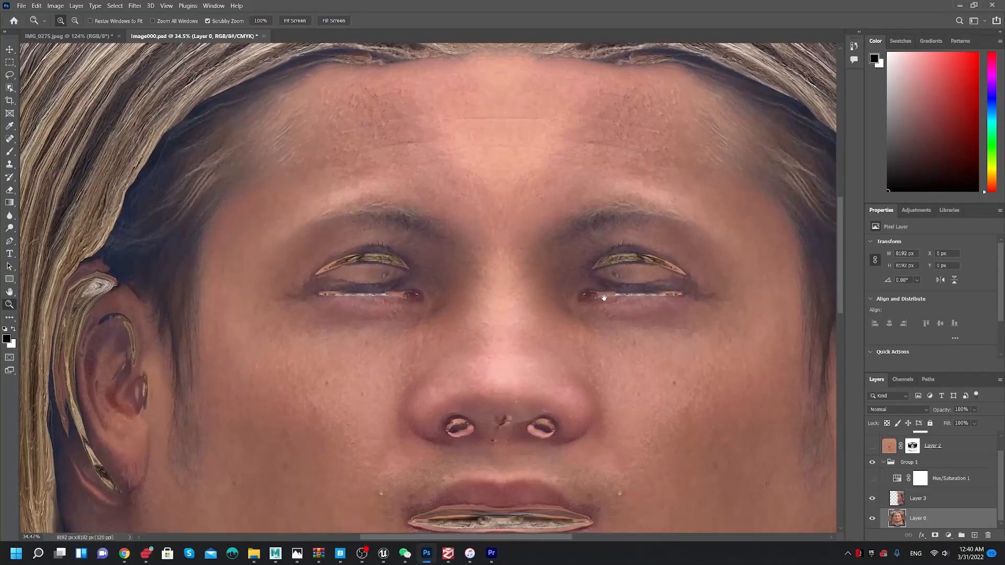
pyautogui.moveTo(617, 342); pyautogui.dragTo(603, 297)
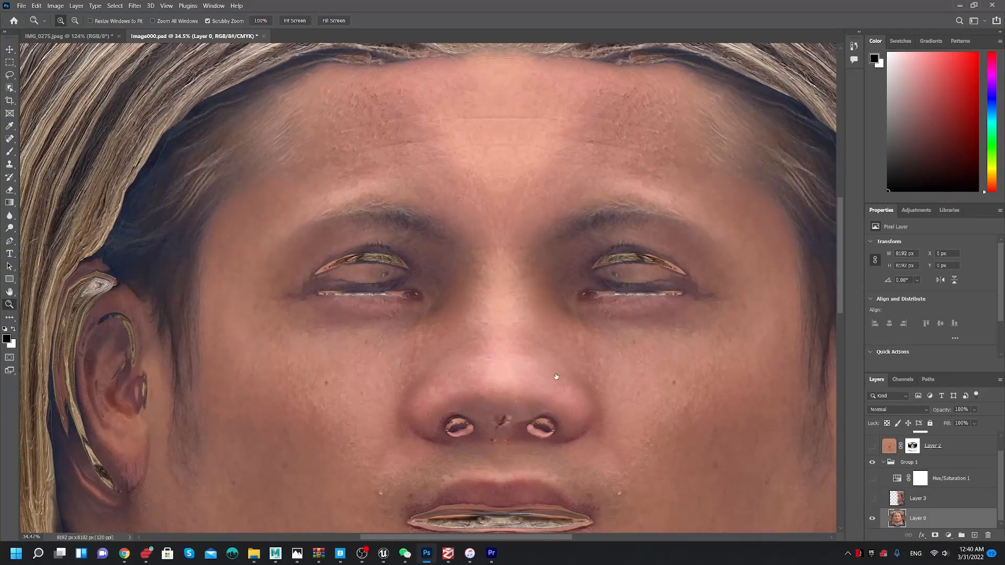
pyautogui.moveTo(442, 318); pyautogui.dragTo(484, 331)
pyautogui.moveTo(579, 353); pyautogui.dragTo(523, 303)
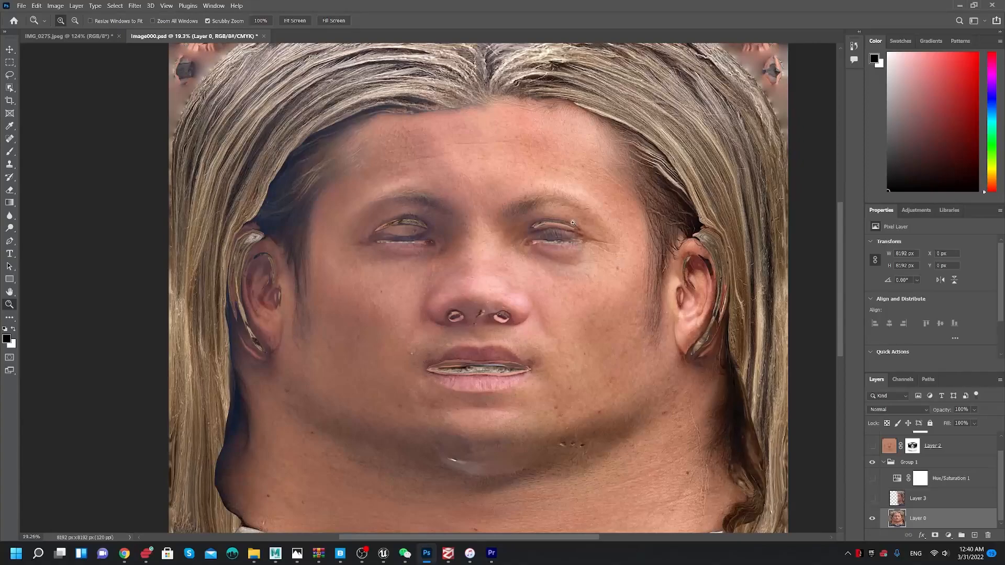
pyautogui.moveTo(424, 306)
pyautogui.mouseDown()
pyautogui.moveTo(455, 312)
pyautogui.moveTo(435, 319)
pyautogui.mouseUp()
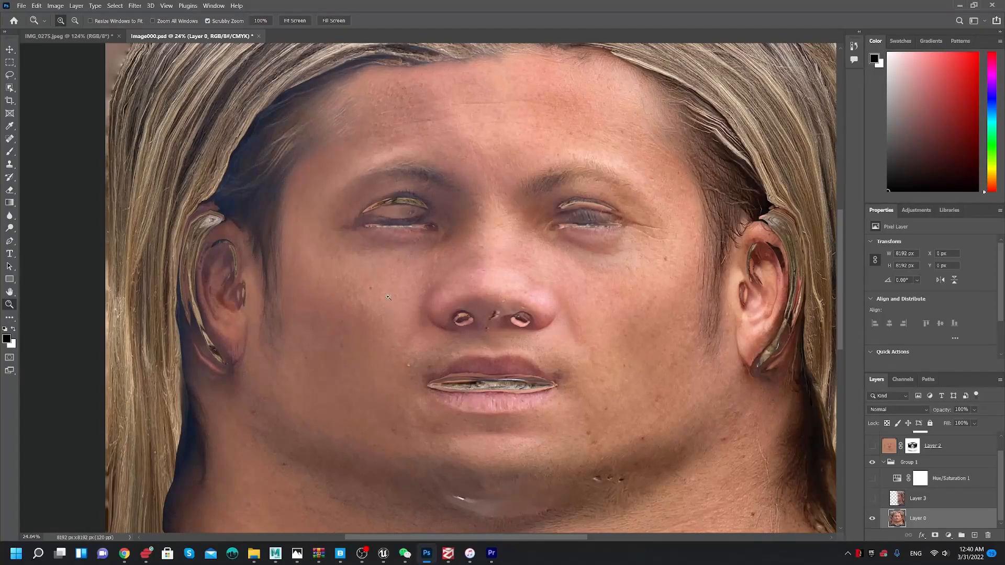
pyautogui.moveTo(309, 240); pyautogui.dragTo(419, 242)
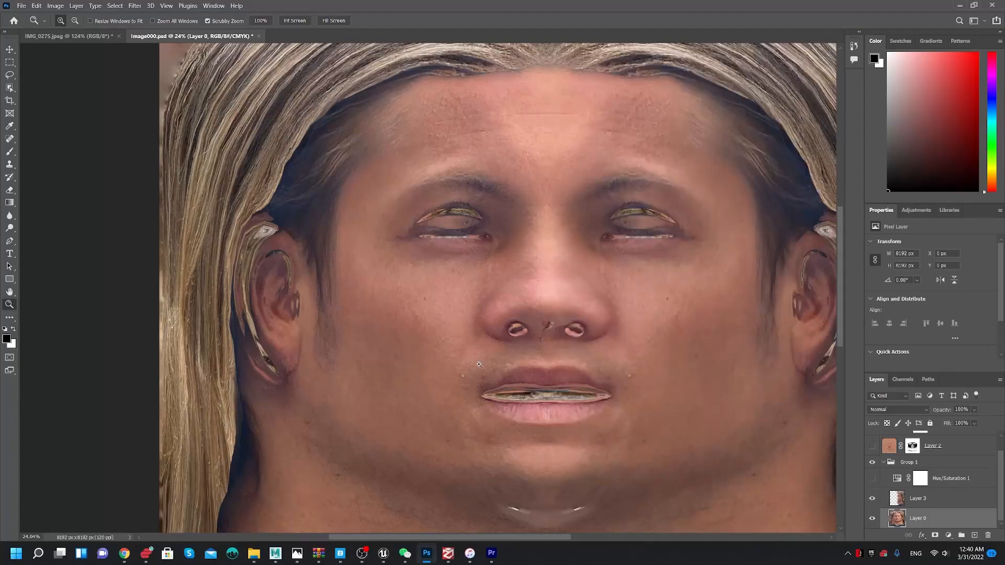
# - Select Layer 3 and examine the mirrored face texture around the forehead, eyes, nose and mouth
pyautogui.click(900, 505)
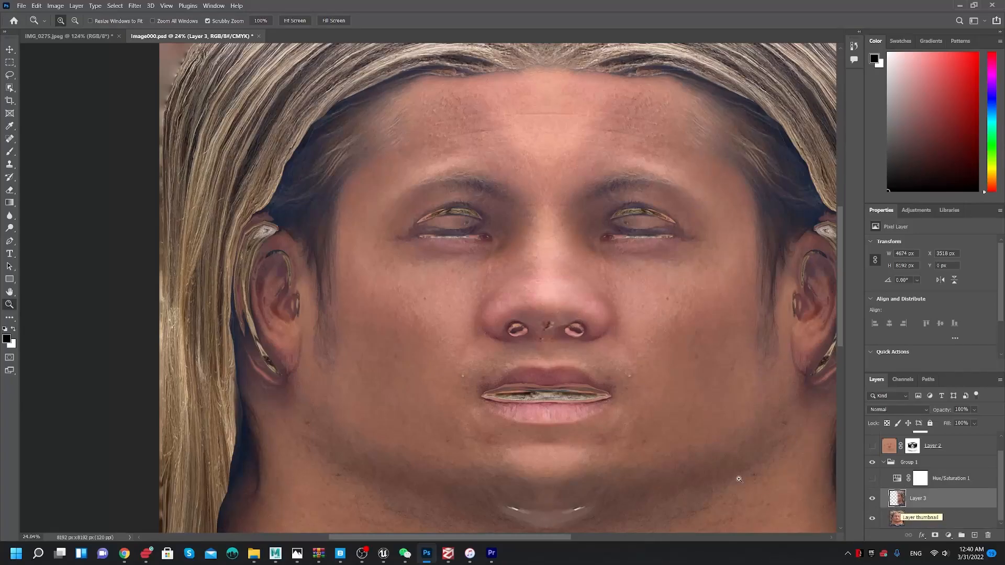
pyautogui.moveTo(635, 300); pyautogui.dragTo(696, 309)
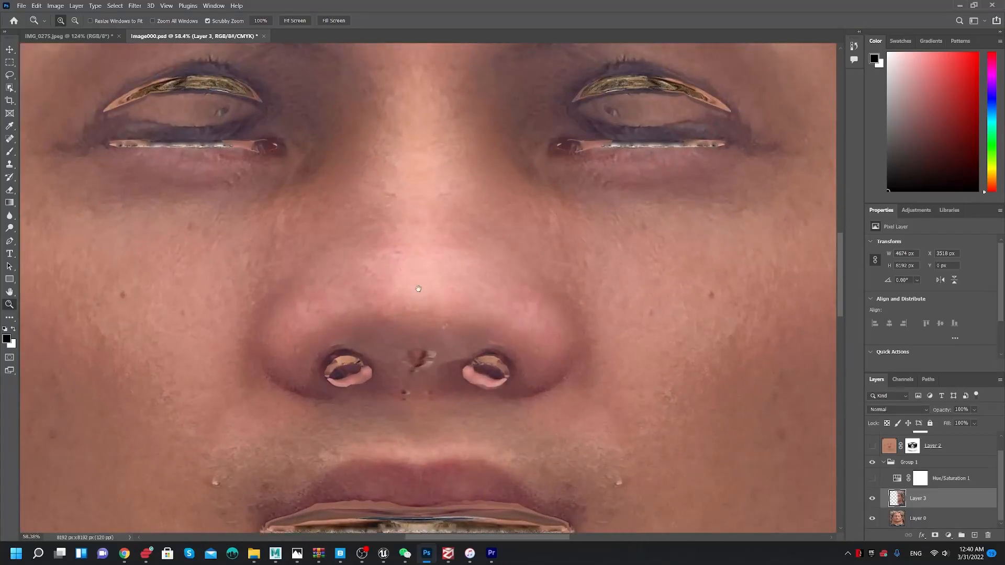
pyautogui.scroll(2, 437, 294)
pyautogui.moveTo(642, 392); pyautogui.dragTo(622, 381)
pyautogui.moveTo(618, 461); pyautogui.dragTo(612, 487)
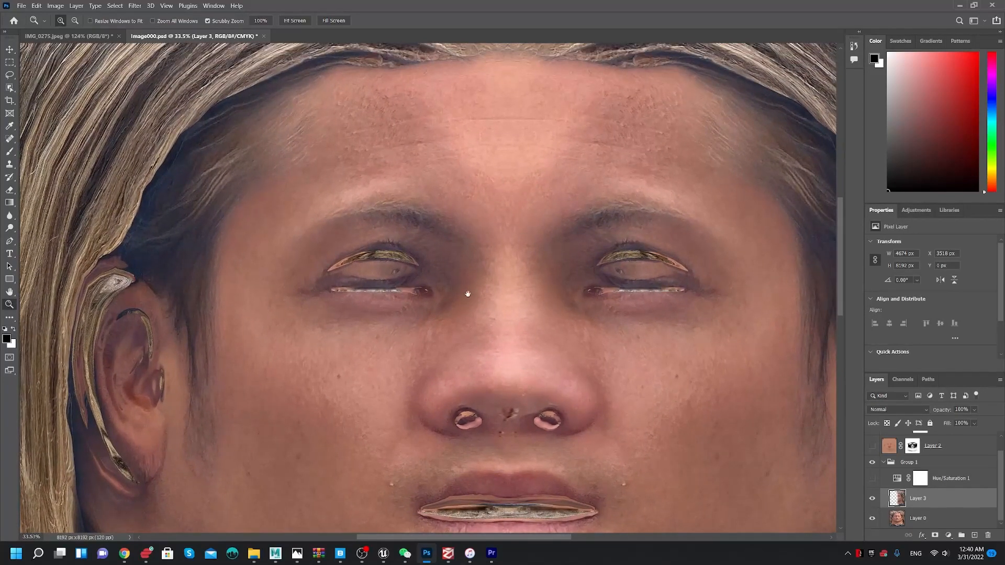
pyautogui.scroll(4, 465, 296)
pyautogui.moveTo(454, 241)
pyautogui.mouseDown()
pyautogui.moveTo(503, 250)
pyautogui.moveTo(445, 239)
pyautogui.moveTo(463, 237)
pyautogui.mouseUp()
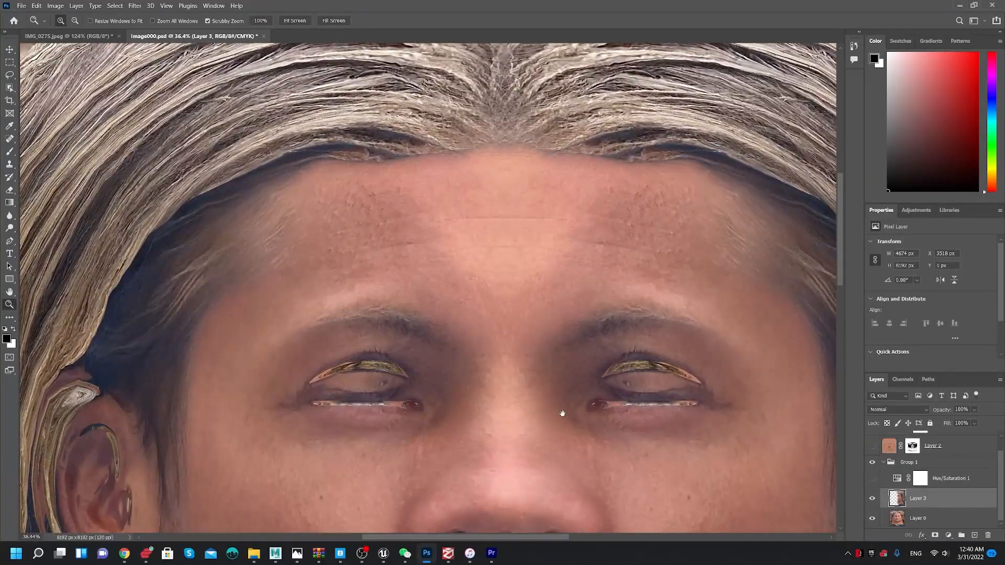
pyautogui.moveTo(560, 411); pyautogui.dragTo(550, 258)
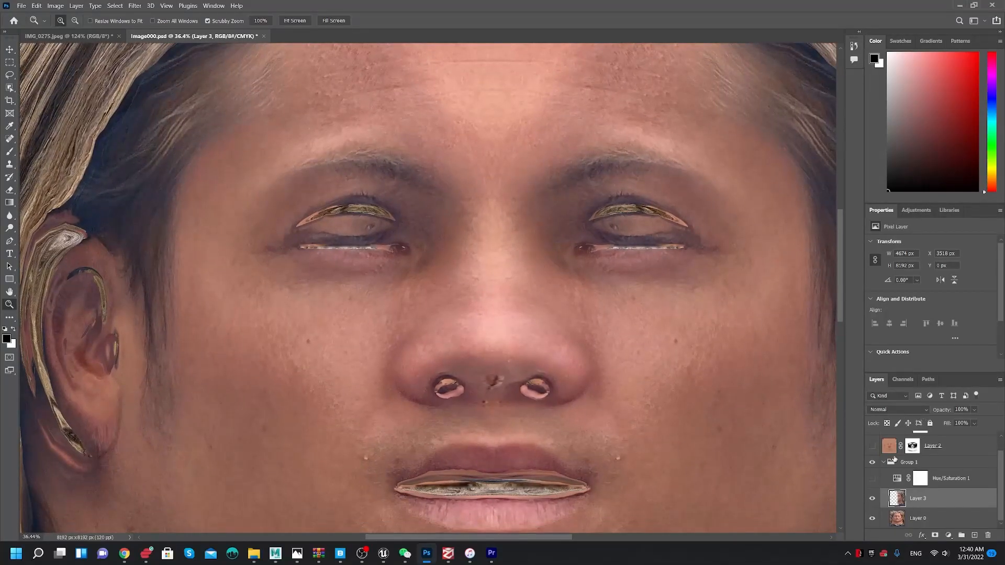
pyautogui.moveTo(604, 378); pyautogui.dragTo(591, 374)
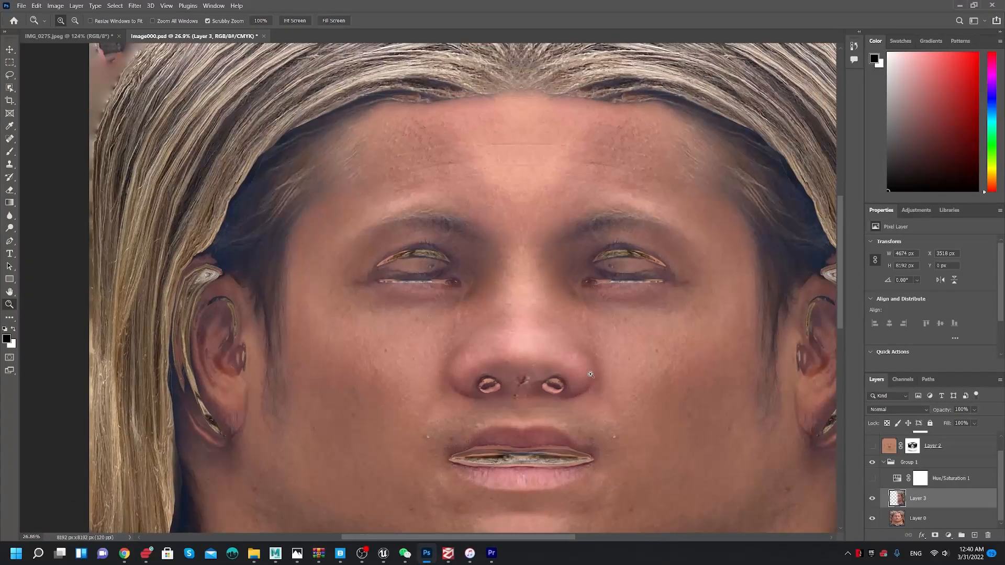
# - Show the Hue/Saturation 1 adjustment and Layer 2, and preview the Levels 1 adjustment on and off
pyautogui.click(874, 483)
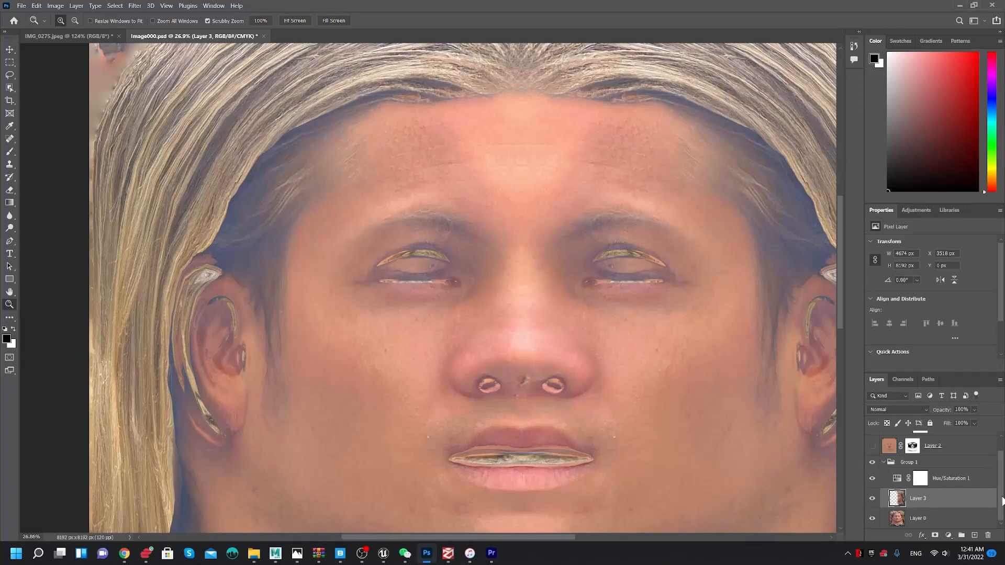
pyautogui.scroll(1, 1000, 502)
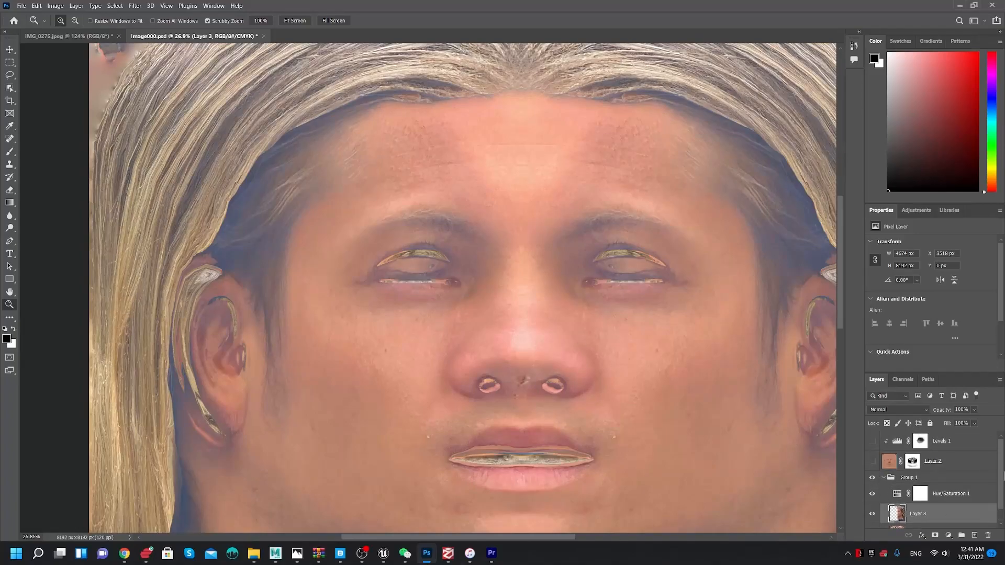
pyautogui.click(871, 461)
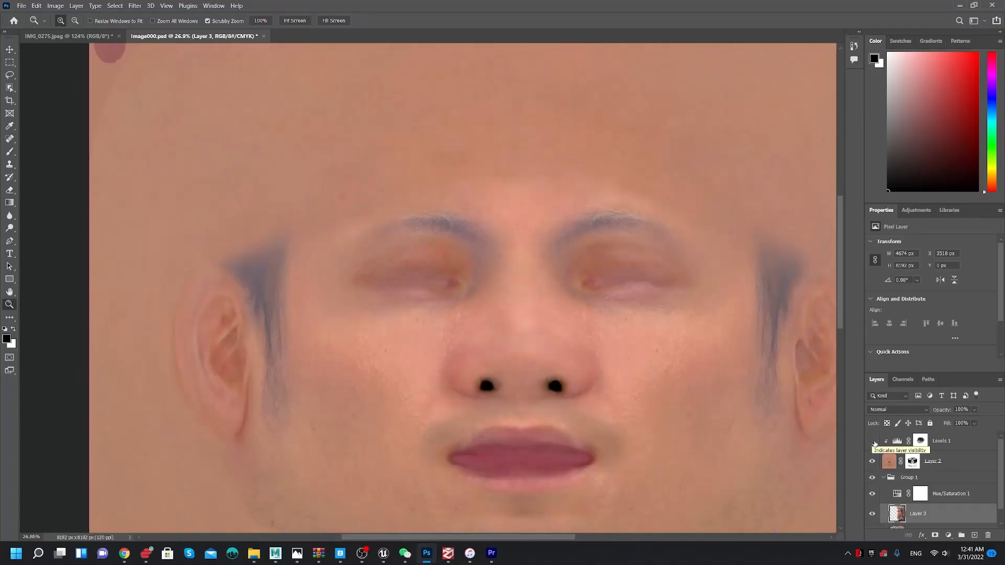
pyautogui.click(872, 441)
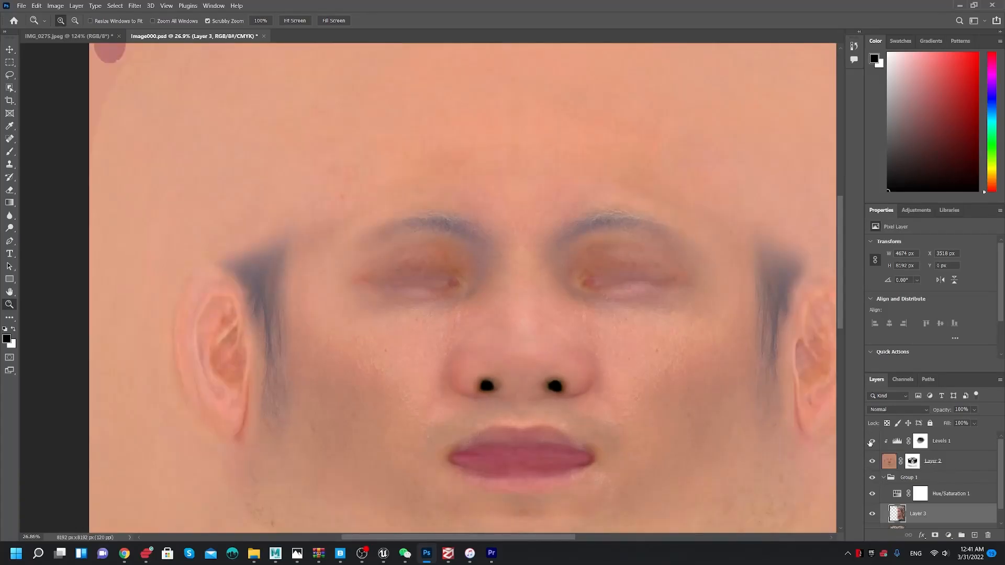
pyautogui.click(872, 441)
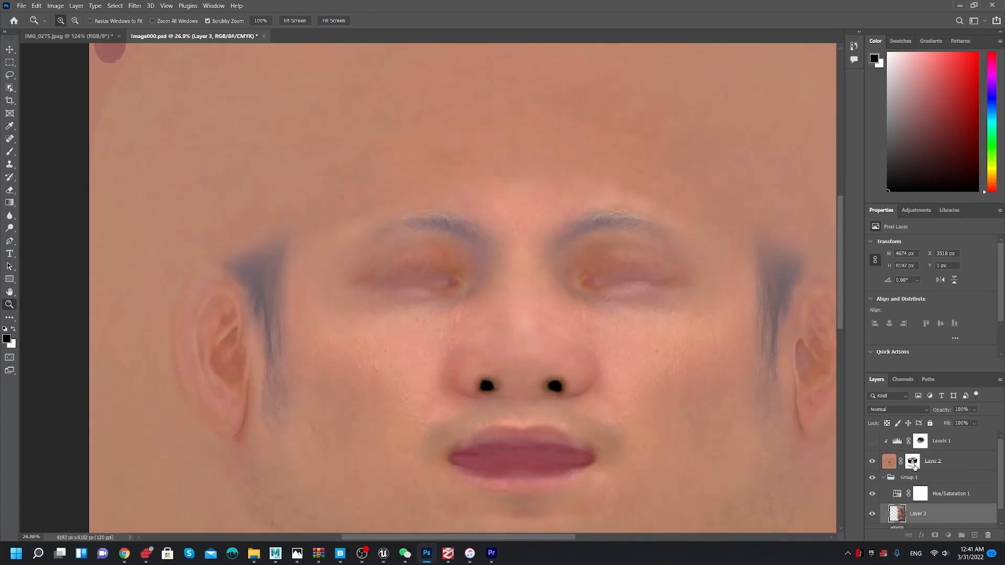
# - Select Layer 2's mask and isolate the layer by hiding Group 1 and the layers inside it
pyautogui.click(912, 461)
pyautogui.press('x')
pyautogui.keyDown('ctrl'); pyautogui.click(920, 466); pyautogui.keyUp('ctrl')
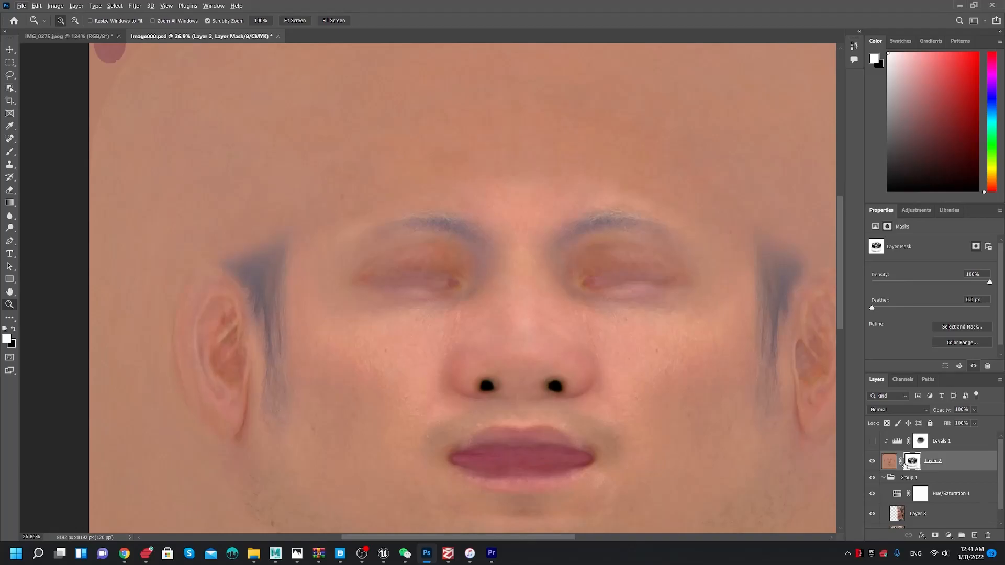
pyautogui.moveTo(872, 480); pyautogui.dragTo(870, 541)
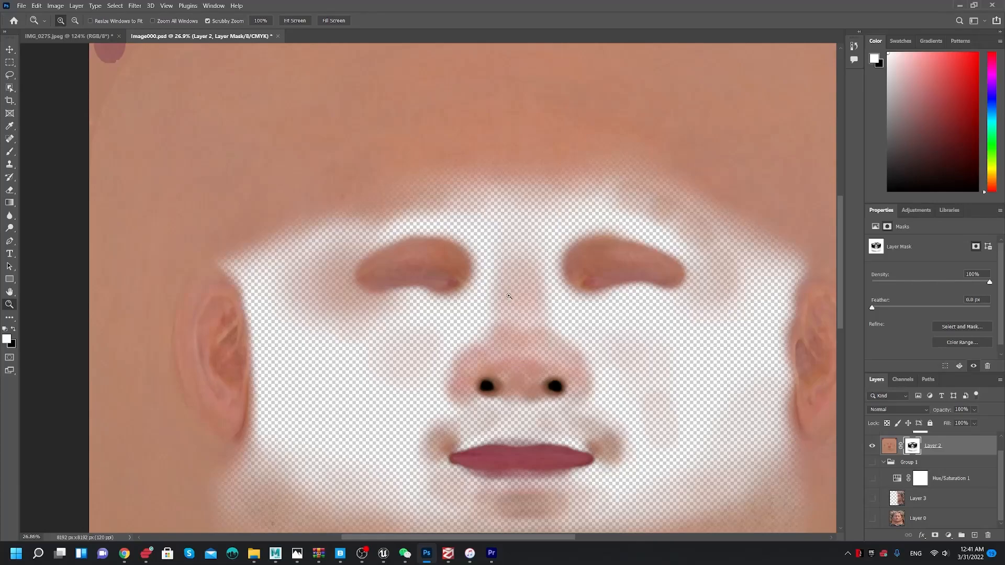
# - Examine the masked skin of Layer 2 around the forehead, eyes, ears, nose and mouth
pyautogui.moveTo(600, 330); pyautogui.dragTo(544, 314)
pyautogui.moveTo(495, 278); pyautogui.dragTo(537, 318)
pyautogui.moveTo(635, 358); pyautogui.dragTo(534, 294)
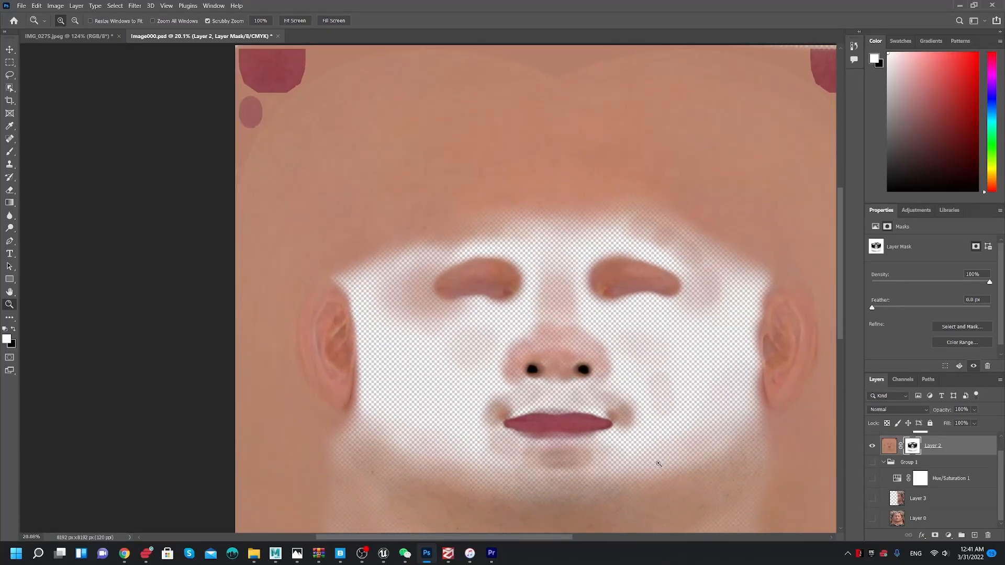
pyautogui.moveTo(620, 420); pyautogui.dragTo(634, 401)
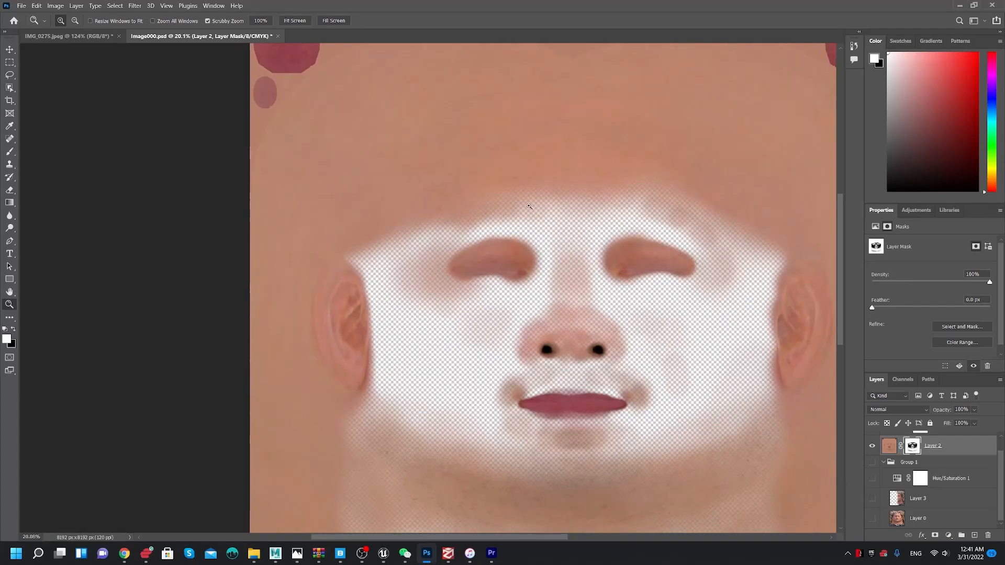
pyautogui.moveTo(582, 192); pyautogui.dragTo(617, 220)
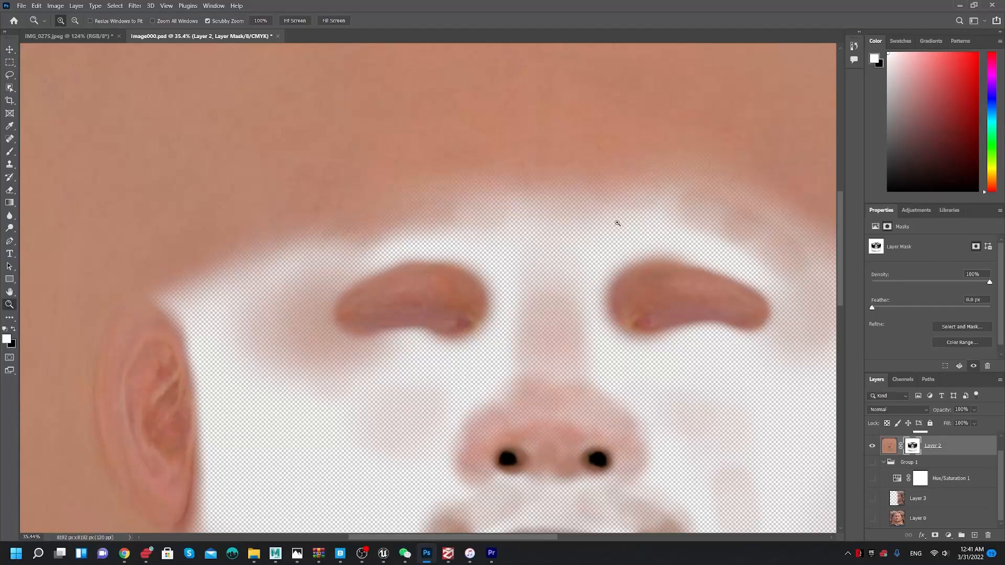
pyautogui.moveTo(635, 319); pyautogui.dragTo(637, 262)
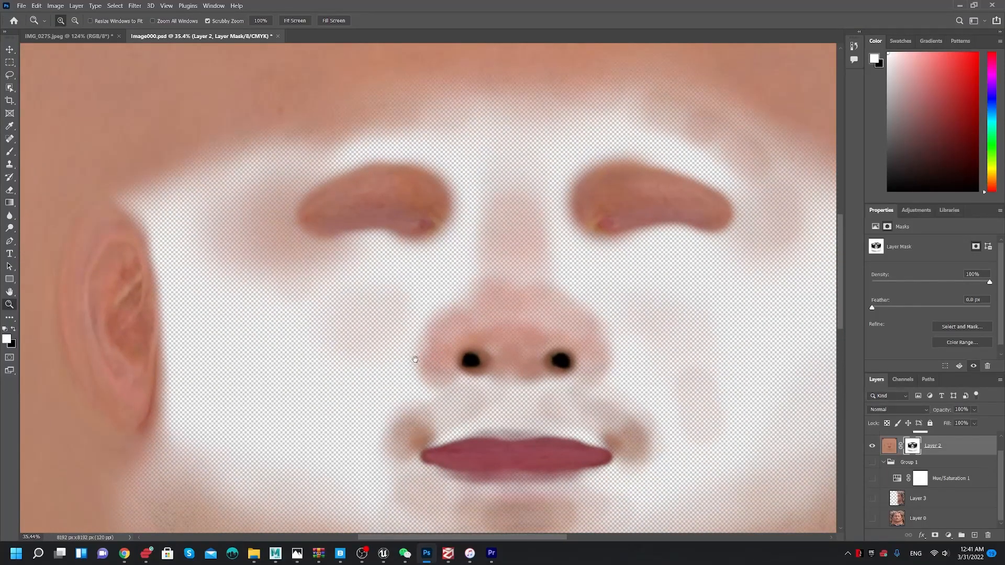
pyautogui.moveTo(414, 358); pyautogui.dragTo(514, 308)
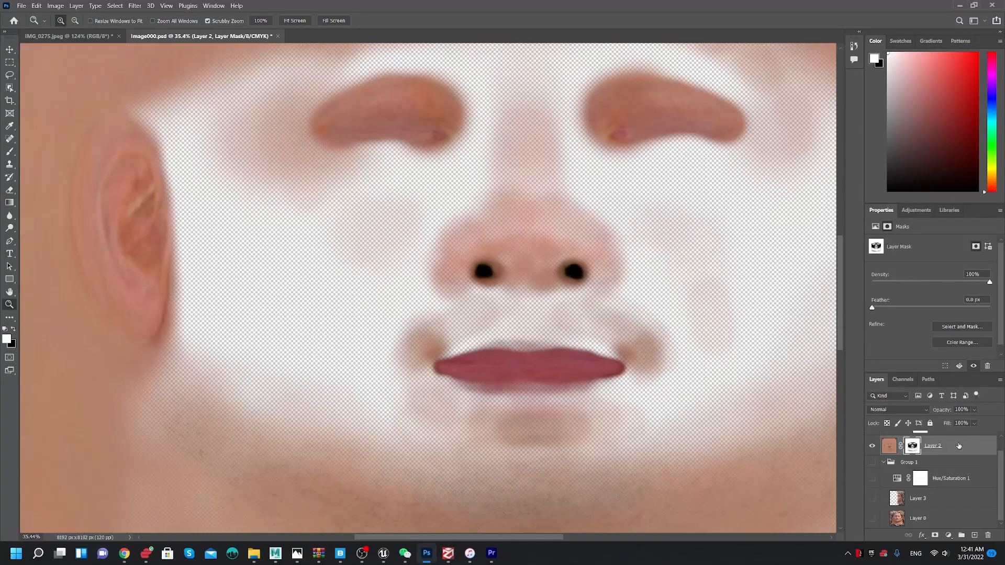
# - Show Group 1 and its layers again, and compare the blended face with Levels 1 on and off
pyautogui.moveTo(872, 463); pyautogui.dragTo(866, 526)
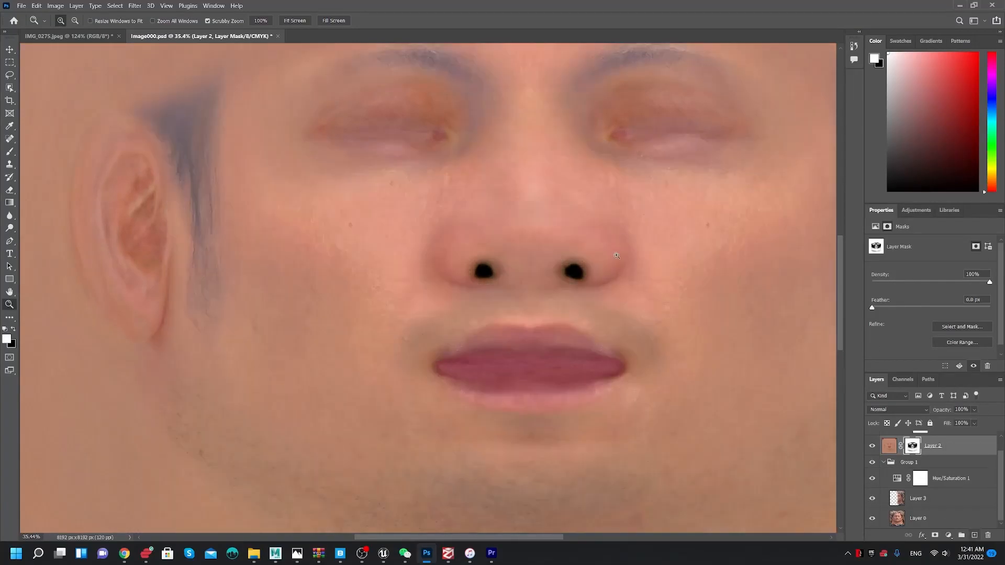
pyautogui.moveTo(645, 166); pyautogui.dragTo(630, 367)
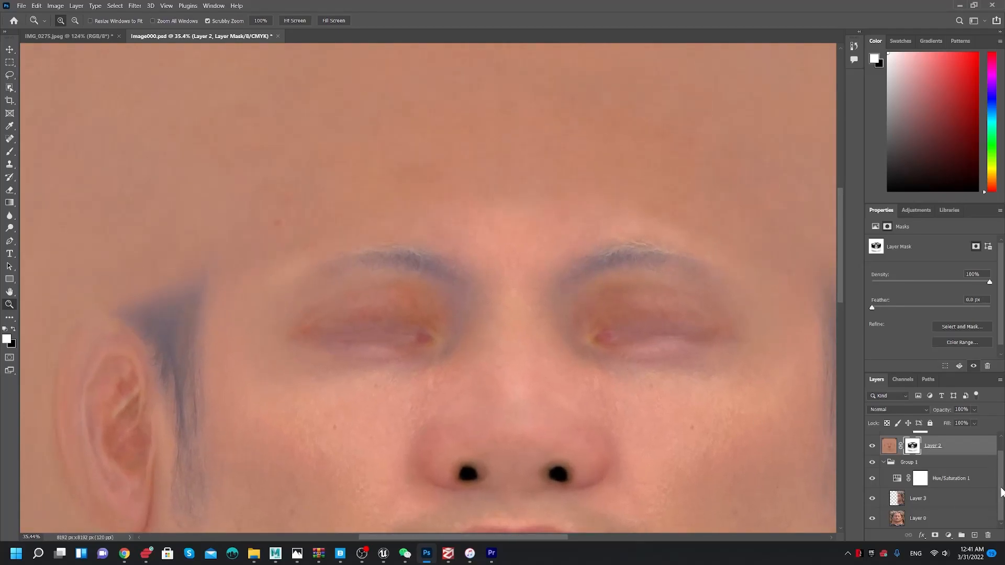
pyautogui.scroll(1, 1001, 492)
pyautogui.moveTo(587, 406); pyautogui.dragTo(594, 290)
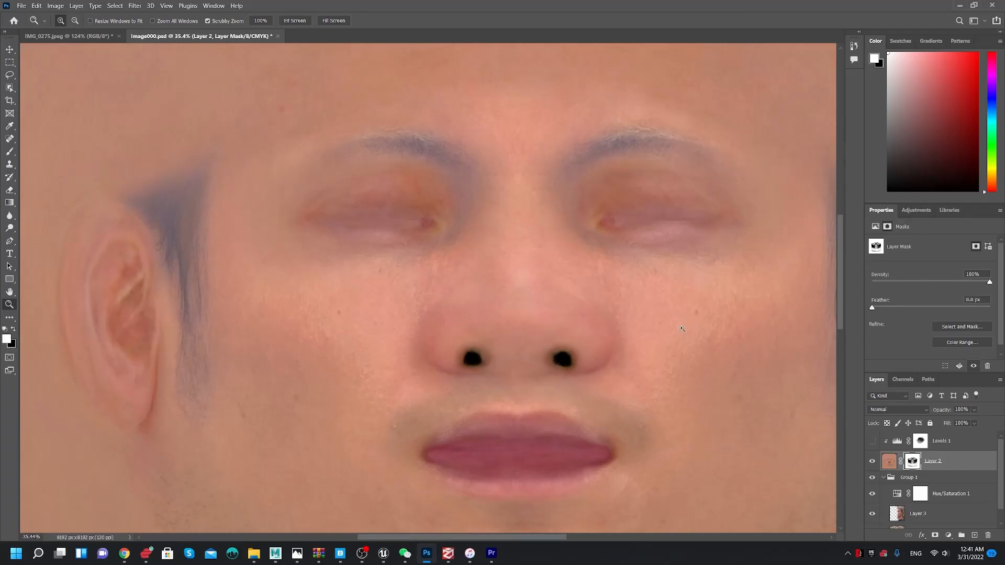
pyautogui.click(871, 443)
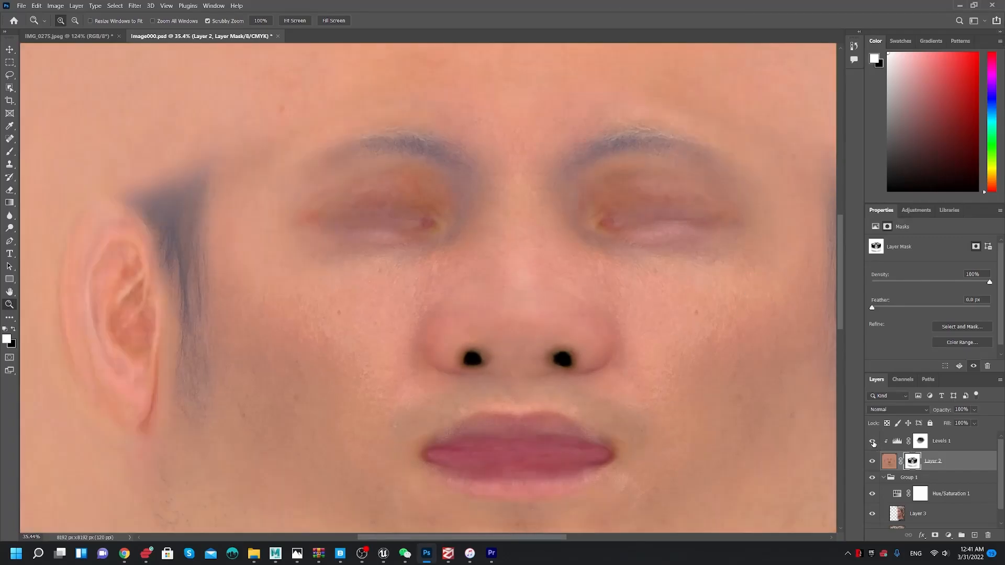
pyautogui.click(872, 442)
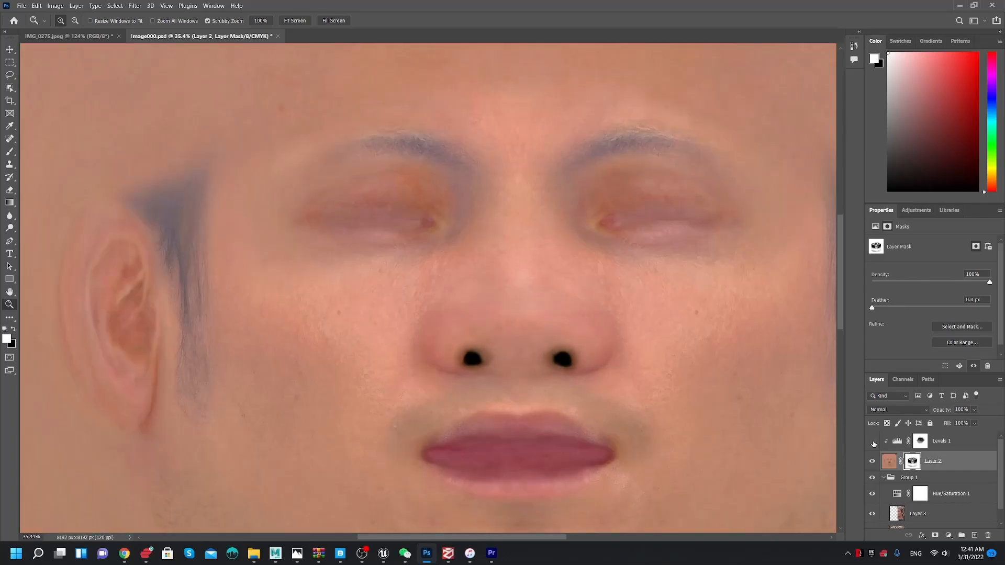
# - Select the Levels 1 adjustment, make it visible, and check the whole face texture
pyautogui.click(950, 445)
pyautogui.moveTo(652, 382); pyautogui.dragTo(670, 356)
pyautogui.click(872, 441)
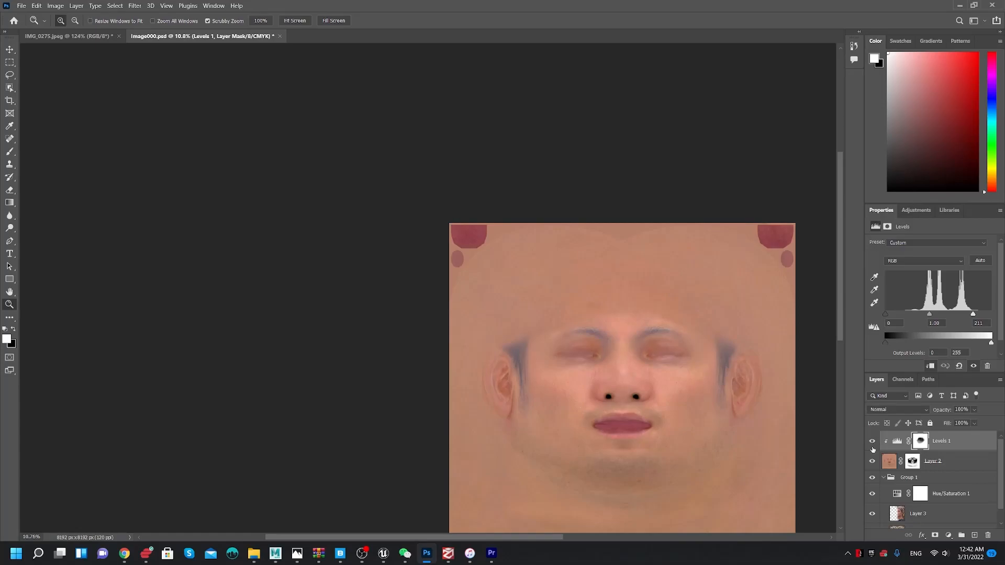
pyautogui.moveTo(734, 317); pyautogui.dragTo(726, 295)
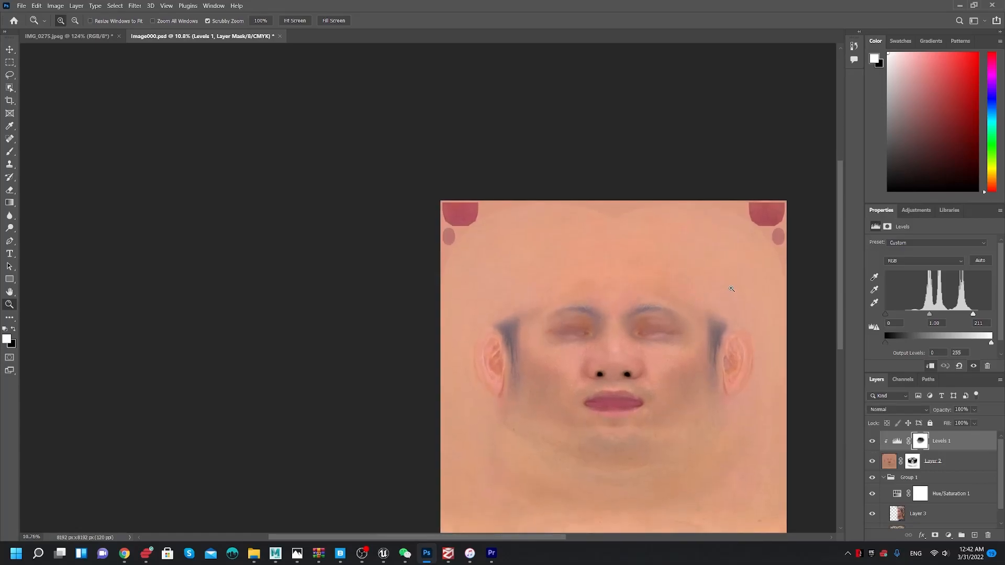
pyautogui.moveTo(611, 333); pyautogui.dragTo(648, 355)
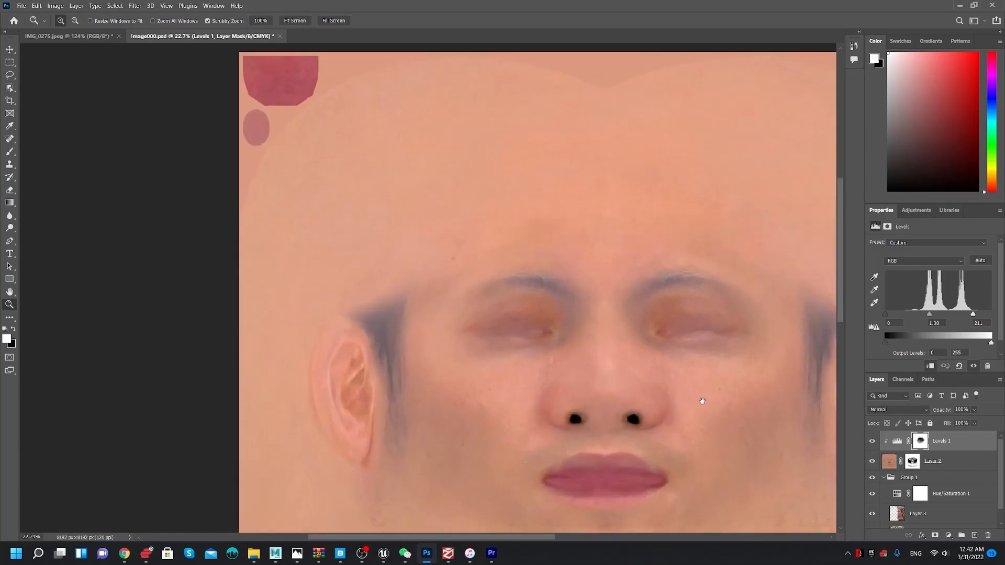
# - View the reference photo IMG_0275.jpg, switch to Maya, and examine the textured head beside the photo
pyautogui.moveTo(697, 399); pyautogui.dragTo(636, 406)
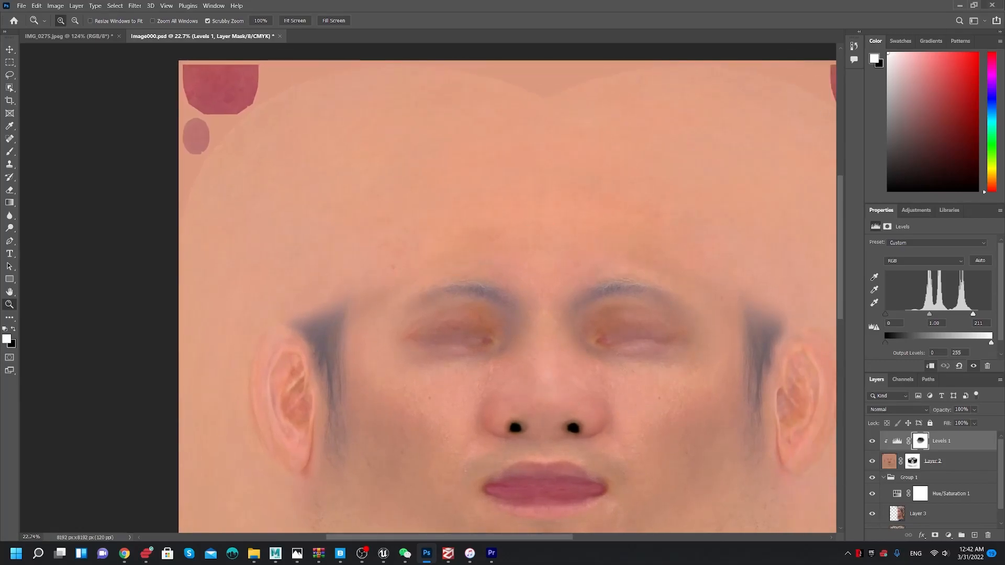
pyautogui.click(74, 38)
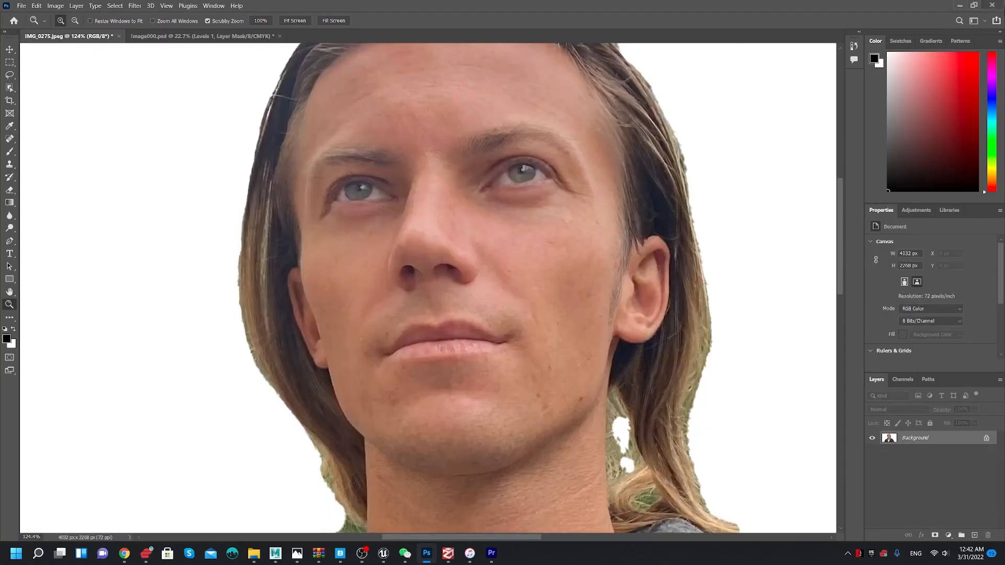
pyautogui.click(959, 6)
pyautogui.keyDown('alt'); pyautogui.moveTo(575, 223); pyautogui.dragTo(538, 101); pyautogui.keyUp('alt')
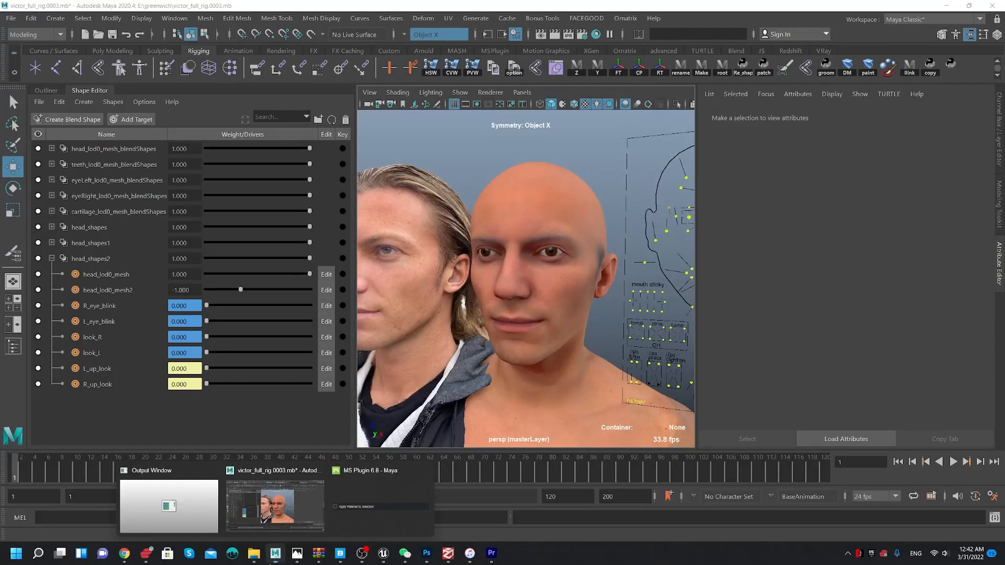
pyautogui.click(587, 286)
pyautogui.keyDown('alt'); pyautogui.moveTo(587, 286); pyautogui.dragTo(578, 337); pyautogui.keyUp('alt')
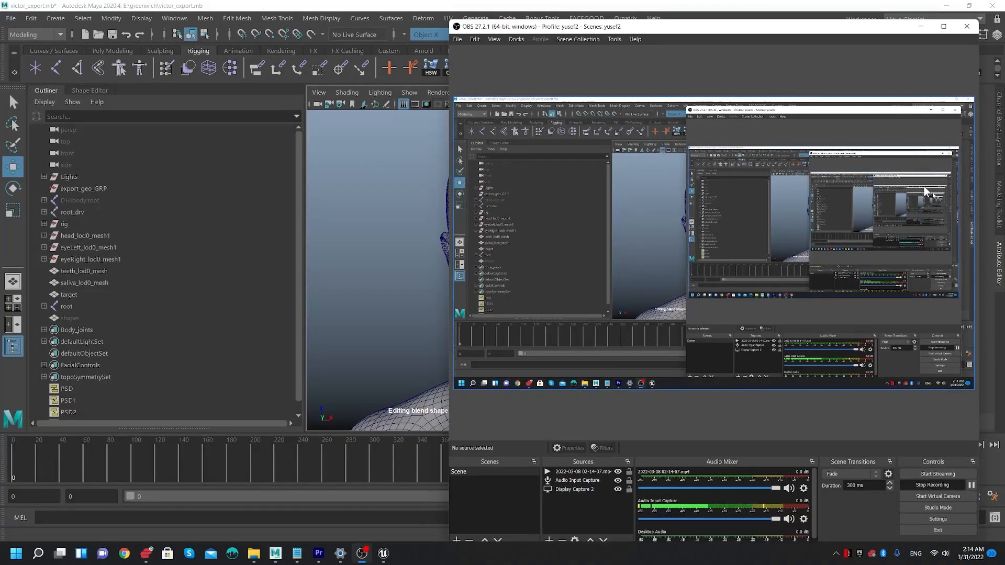
# - Clear the recording window away from the victor_export scene in Maya and examine the head's wireframe
pyautogui.click(920, 27)
pyautogui.keyDown('alt'); pyautogui.moveTo(581, 274); pyautogui.dragTo(533, 279); pyautogui.keyUp('alt')
pyautogui.keyDown('alt'); pyautogui.moveTo(533, 278); pyautogui.dragTo(494, 260, button='right'); pyautogui.keyUp('alt')
pyautogui.keyDown('alt'); pyautogui.moveTo(493, 260); pyautogui.dragTo(556, 290); pyautogui.keyUp('alt')
pyautogui.keyDown('alt'); pyautogui.moveTo(557, 289); pyautogui.dragTo(498, 291, button='right'); pyautogui.keyUp('alt')
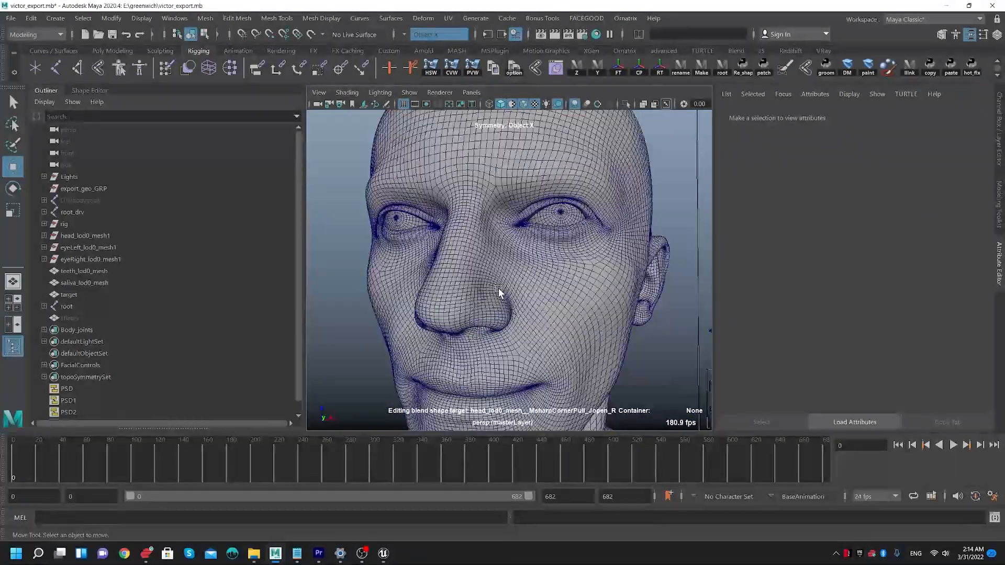
# - Select the target head mesh, inspect its nose and eye areas closely, and bring the facial control board into view
pyautogui.click(415, 300)
pyautogui.keyDown('alt'); pyautogui.moveTo(449, 301); pyautogui.dragTo(456, 294); pyautogui.keyUp('alt')
pyautogui.keyDown('alt'); pyautogui.moveTo(456, 293); pyautogui.dragTo(496, 278, button='middle'); pyautogui.keyUp('alt')
pyautogui.keyDown('alt'); pyautogui.moveTo(539, 319); pyautogui.dragTo(508, 386, button='right'); pyautogui.keyUp('alt')
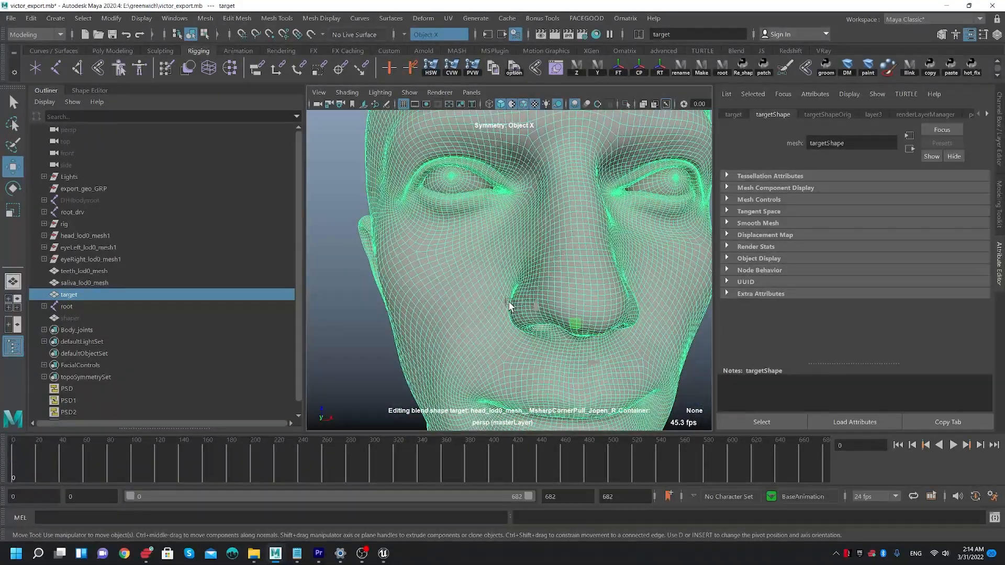
pyautogui.keyDown('alt'); pyautogui.moveTo(507, 298); pyautogui.dragTo(541, 289); pyautogui.keyUp('alt')
pyautogui.keyDown('alt'); pyautogui.moveTo(542, 289); pyautogui.dragTo(479, 254, button='right'); pyautogui.keyUp('alt')
pyautogui.keyDown('alt'); pyautogui.moveTo(510, 261); pyautogui.dragTo(504, 283, button='middle'); pyautogui.keyUp('alt')
pyautogui.keyDown('alt'); pyautogui.moveTo(447, 226); pyautogui.dragTo(486, 248, button='right'); pyautogui.keyUp('alt')
pyautogui.keyDown('alt'); pyautogui.moveTo(441, 270); pyautogui.dragTo(458, 248); pyautogui.keyUp('alt')
pyautogui.keyDown('alt'); pyautogui.moveTo(616, 324); pyautogui.dragTo(561, 296, button='right'); pyautogui.keyUp('alt')
pyautogui.keyDown('alt'); pyautogui.moveTo(663, 261); pyautogui.dragTo(489, 257, button='middle'); pyautogui.keyUp('alt')
# - Try moving individual facial controls, including CTRL_L_mouth_upperLipRaise, to test the head's deformation, and undo each move
pyautogui.click(608, 215)
pyautogui.moveTo(610, 216); pyautogui.dragTo(574, 230)
pyautogui.hotkey('ctrl', 'z')
pyautogui.keyDown('alt'); pyautogui.moveTo(581, 266); pyautogui.dragTo(588, 335); pyautogui.keyUp('alt')
pyautogui.click(609, 282)
pyautogui.hotkey('ctrl', 'z')
pyautogui.click(623, 270)
pyautogui.click(614, 267)
pyautogui.moveTo(615, 267); pyautogui.dragTo(529, 262)
pyautogui.hotkey('ctrl', 'z')
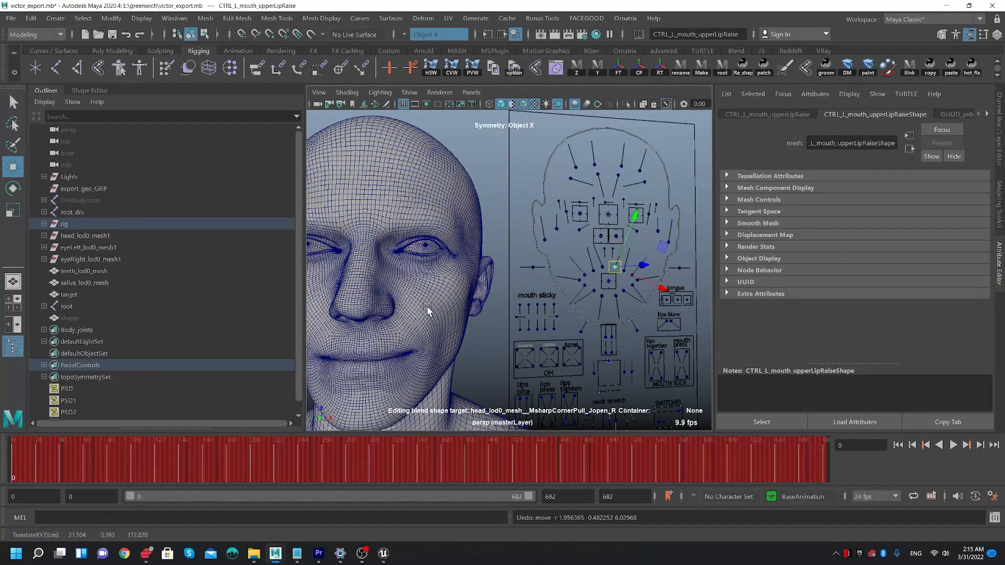
# - Select the target head mesh together with saliva_lod0_mesh and teeth_lod0_mesh
pyautogui.keyDown('alt'); pyautogui.moveTo(426, 309); pyautogui.dragTo(500, 284, button='middle'); pyautogui.keyUp('alt')
pyautogui.click(449, 230)
pyautogui.click(442, 270)
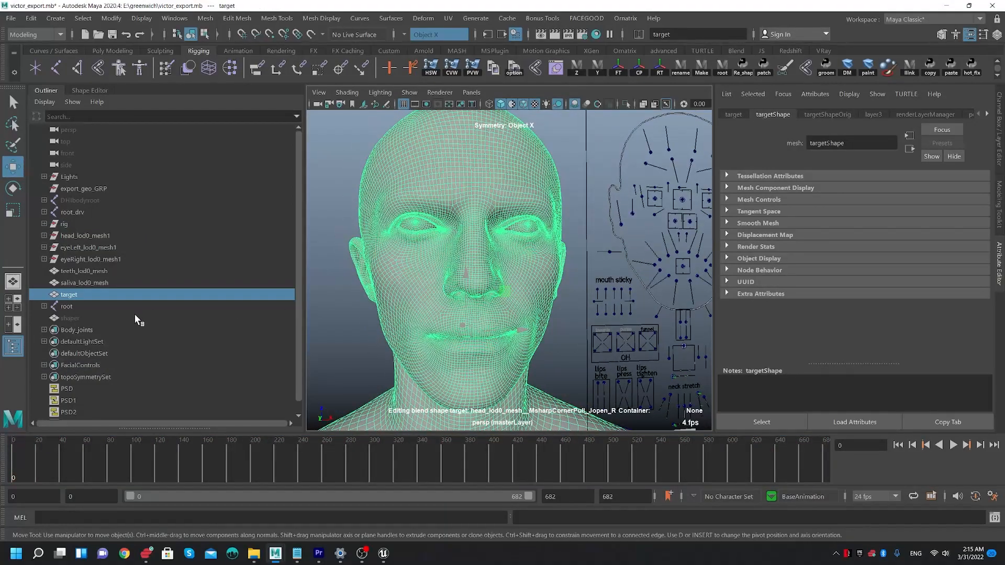
pyautogui.keyDown('ctrl'); pyautogui.click(99, 286); pyautogui.keyUp('ctrl')
pyautogui.keyDown('ctrl'); pyautogui.click(83, 270); pyautogui.keyUp('ctrl')
pyautogui.press('f')
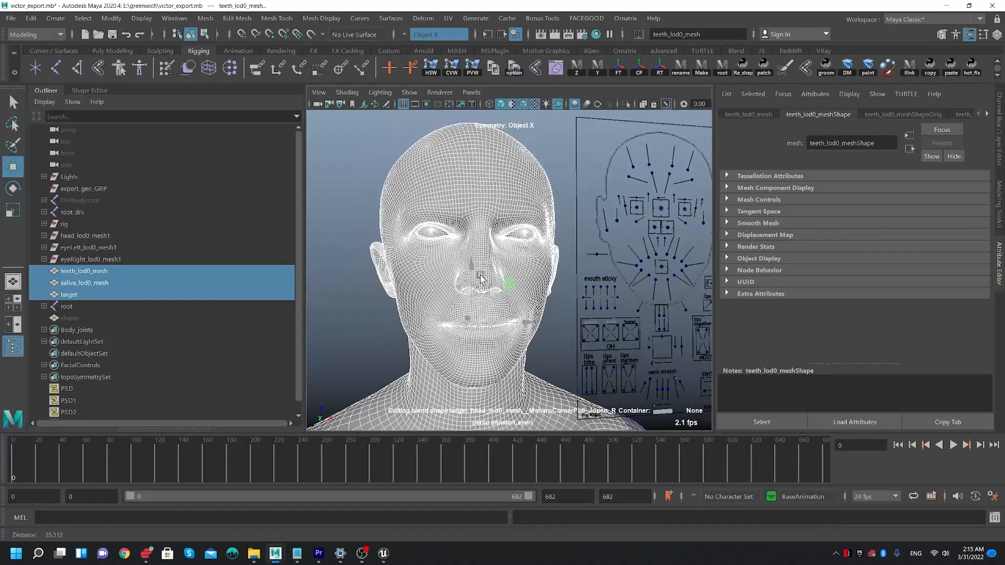
# - Export the selected meshes as FBX to the greenwich folder, overwriting new_face.fbx
pyautogui.click(11, 18)
pyautogui.click(35, 172)
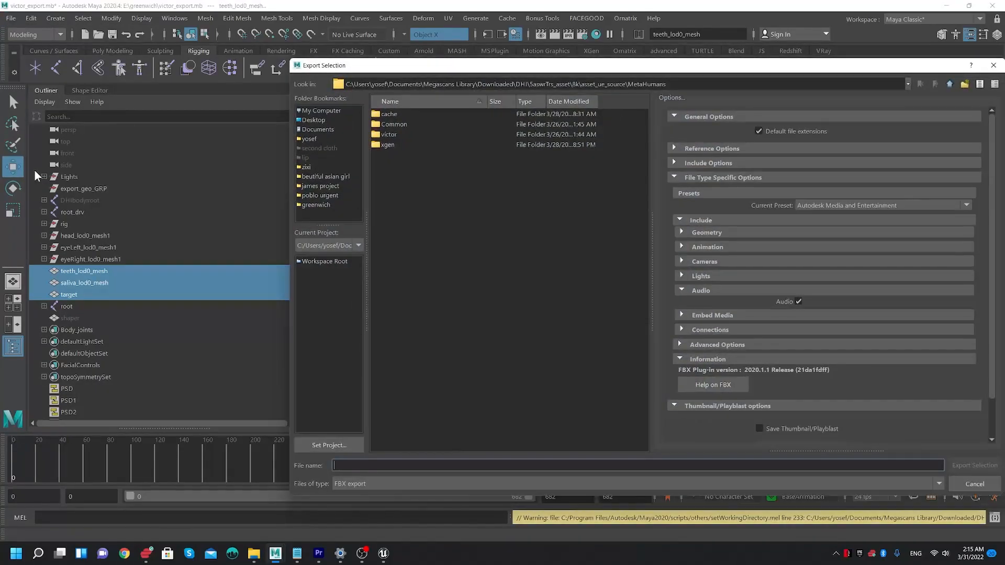
pyautogui.click(325, 204)
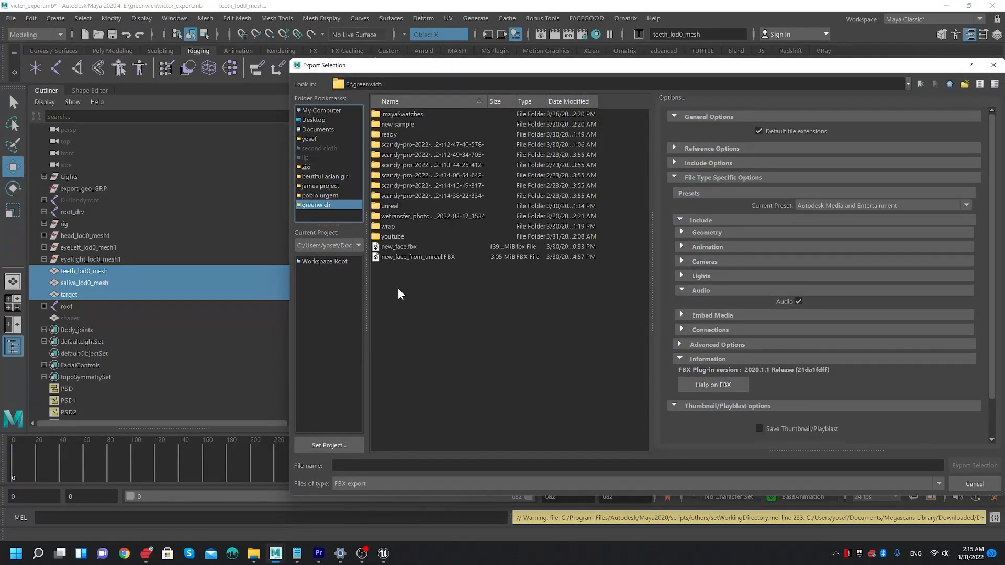
pyautogui.click(399, 248)
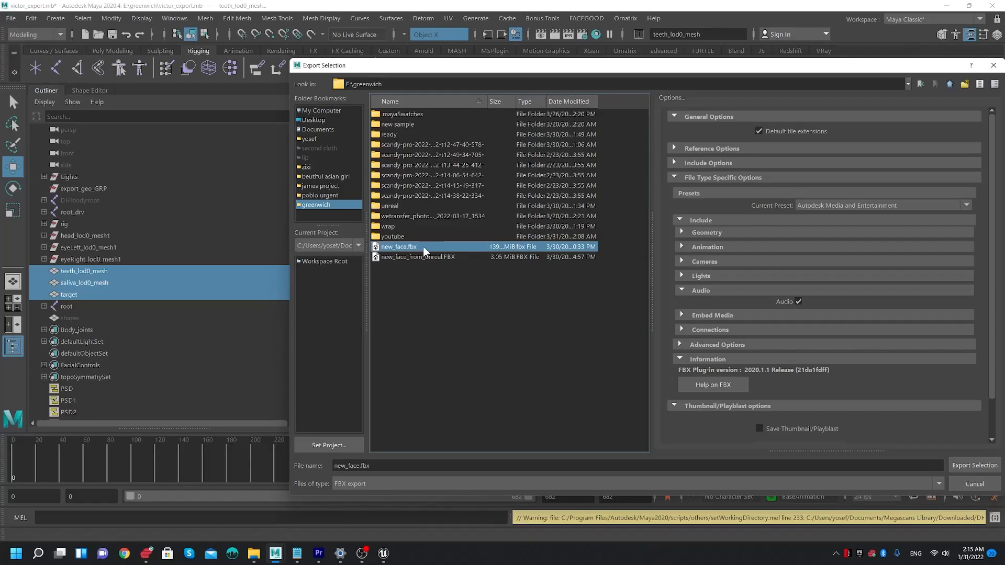
pyautogui.click(979, 465)
pyautogui.click(621, 291)
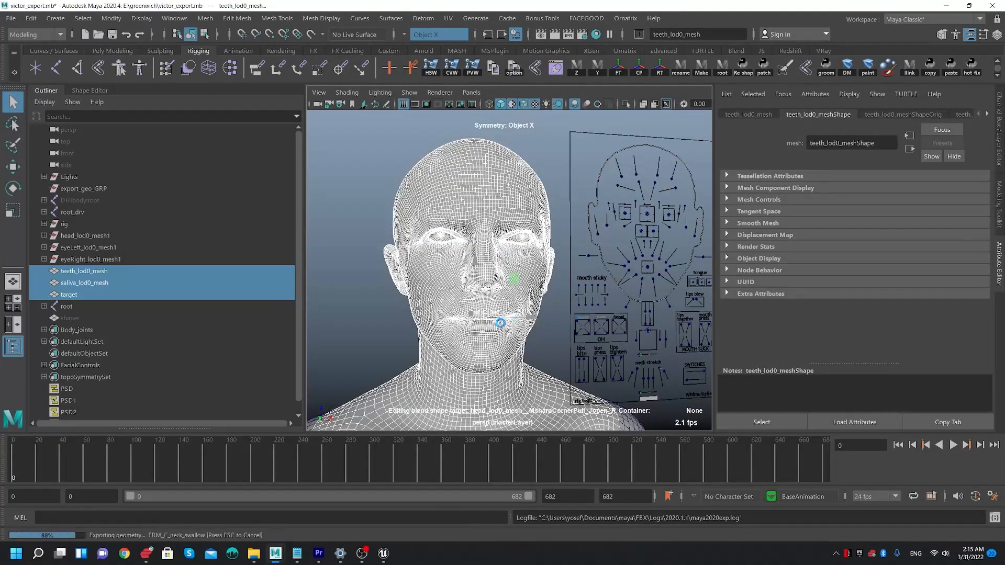
# - Switch to Unreal Engine and examine the face of the BP_victor character, leaving BP_victor selected
pyautogui.click(377, 558)
pyautogui.doubleClick(604, 152)
pyautogui.moveTo(605, 152)
pyautogui.mouseDown(button='right')
pyautogui.moveTo(628, 141)
pyautogui.moveTo(620, 152)
pyautogui.mouseUp(button='right')
pyautogui.moveTo(616, 315); pyautogui.dragTo(617, 315, button='right')
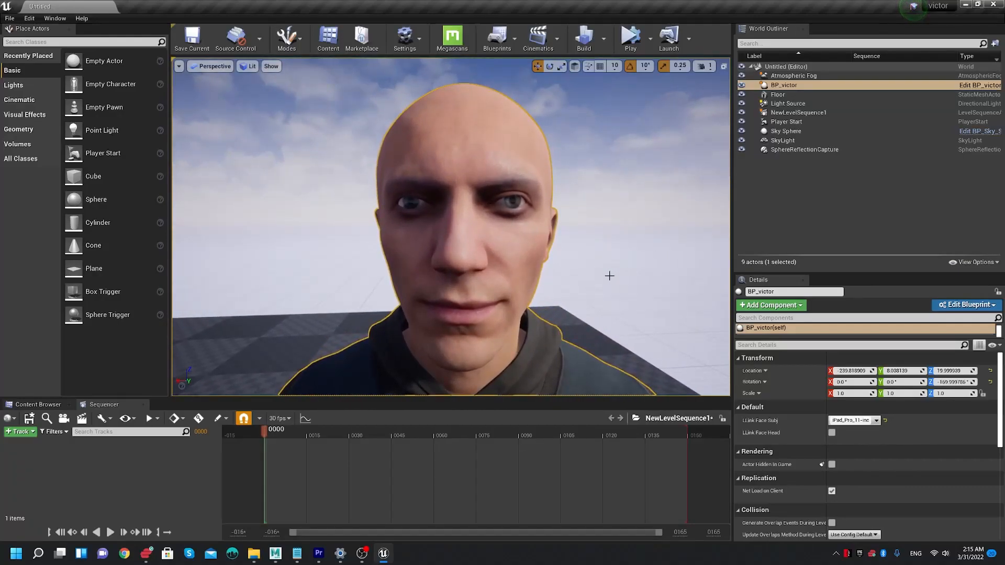
pyautogui.scroll(3, 483, 245)
pyautogui.scroll(-3, 483, 244)
pyautogui.moveTo(545, 6); pyautogui.dragTo(566, 3)
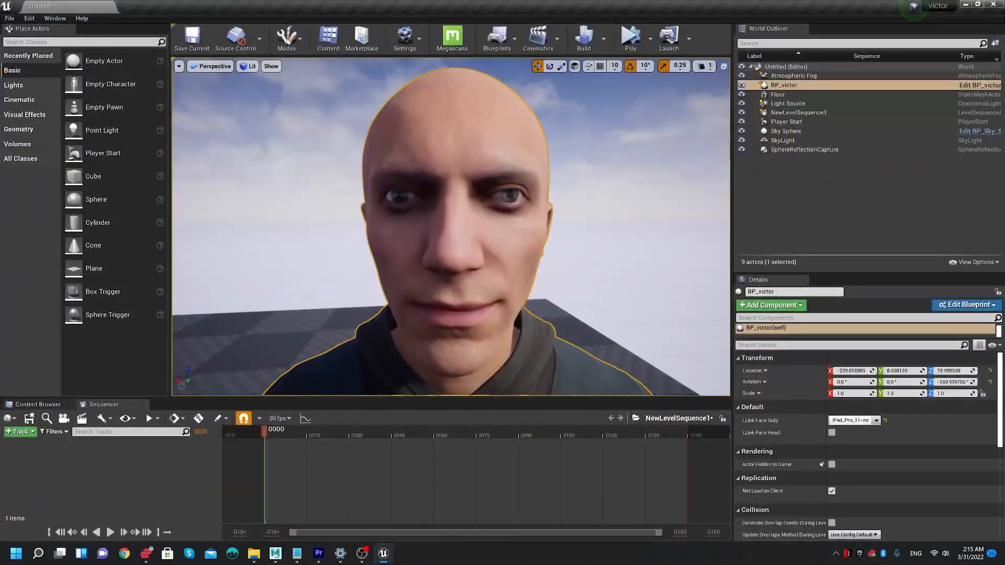
pyautogui.scroll(-2, 517, 246)
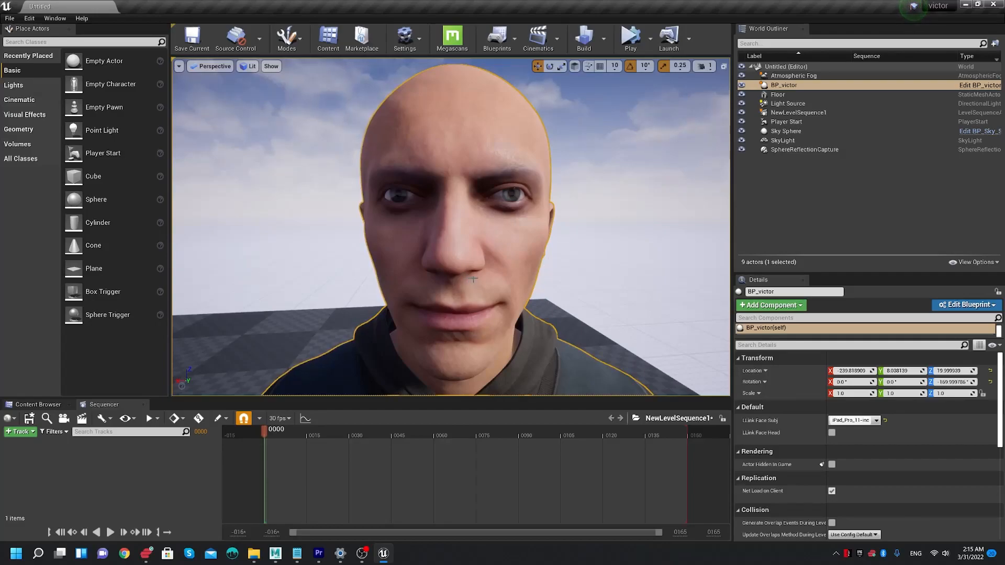
pyautogui.click(635, 237)
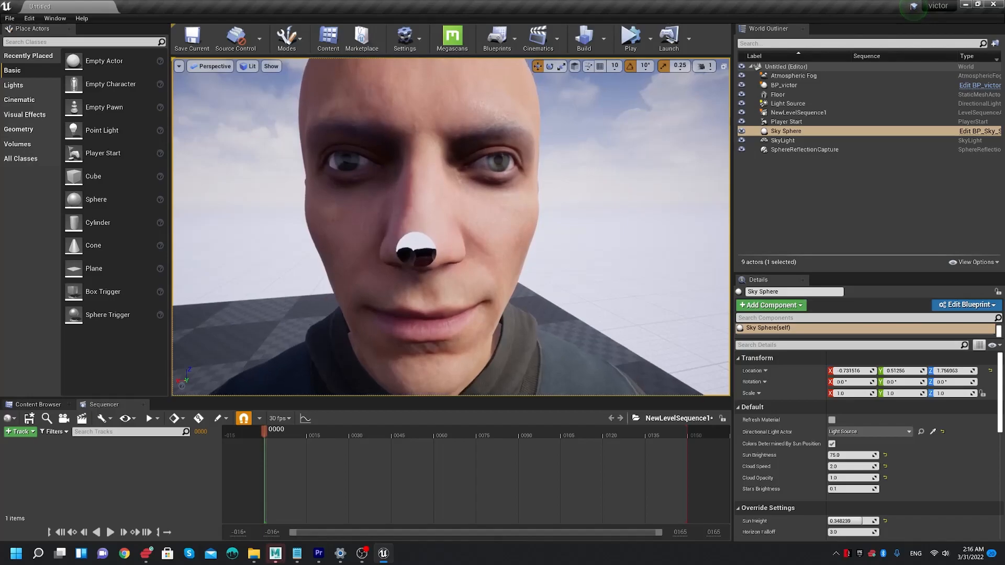
pyautogui.click(346, 213)
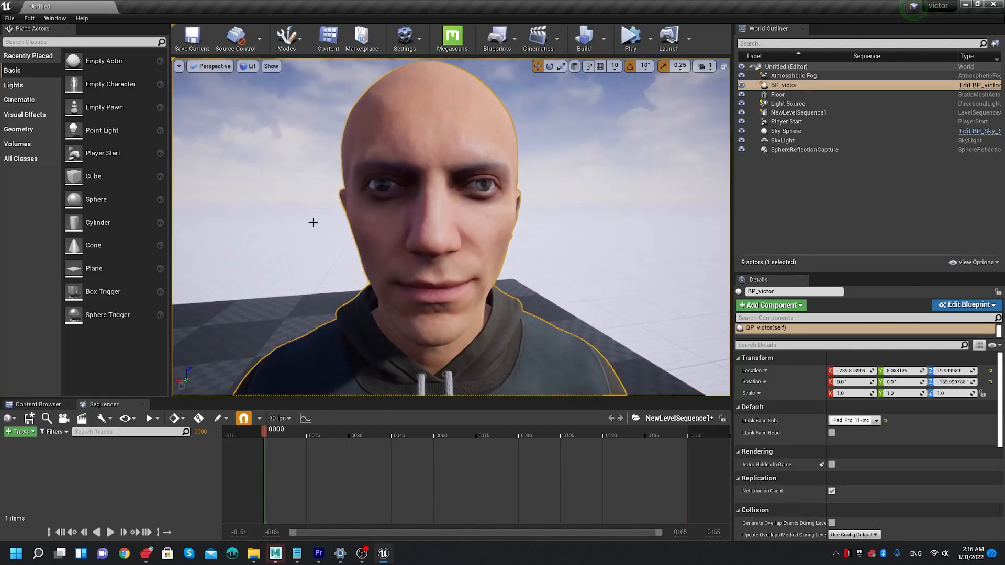
# - Show the project's victor asset folder, dismiss Maya's Warnings and Errors window, and return to the full-size Unreal editor
pyautogui.click(37, 405)
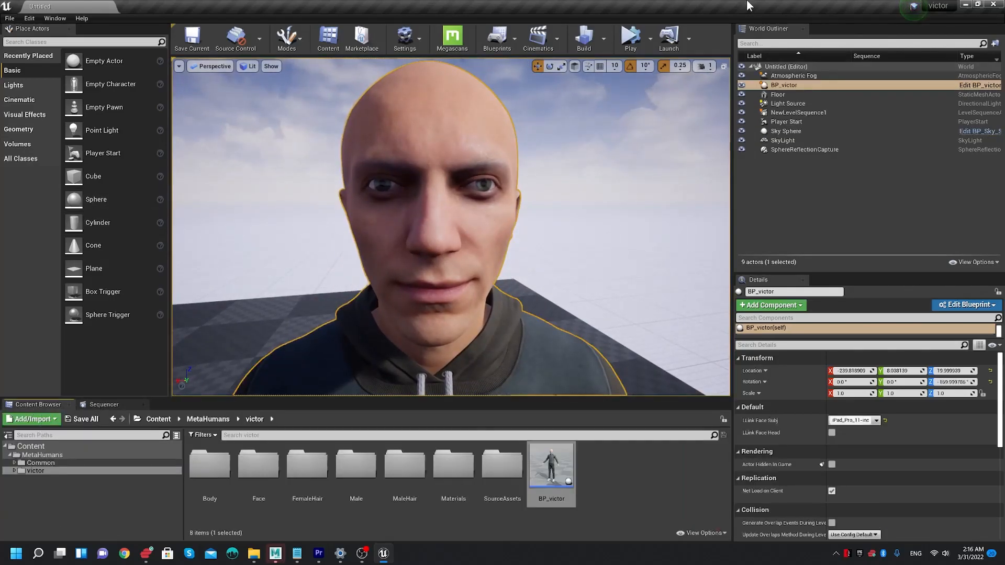
pyautogui.moveTo(851, 6); pyautogui.dragTo(738, 338)
pyautogui.click(826, 241)
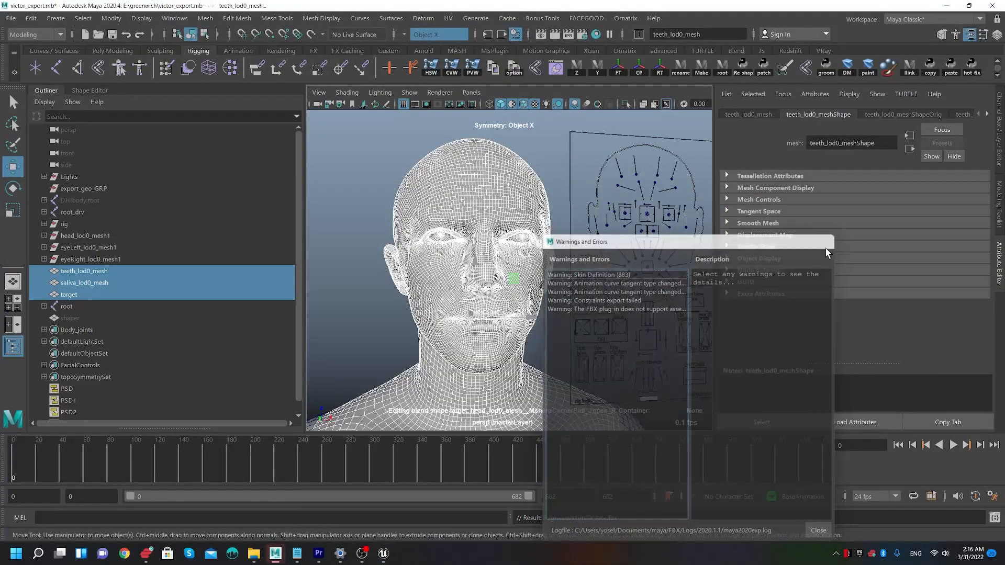
pyautogui.click(384, 553)
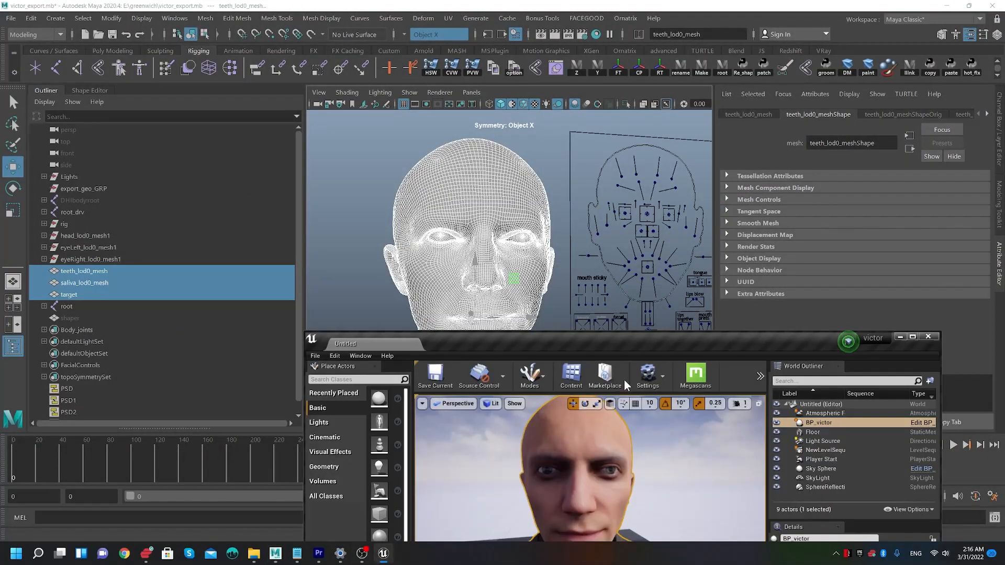
pyautogui.doubleClick(636, 338)
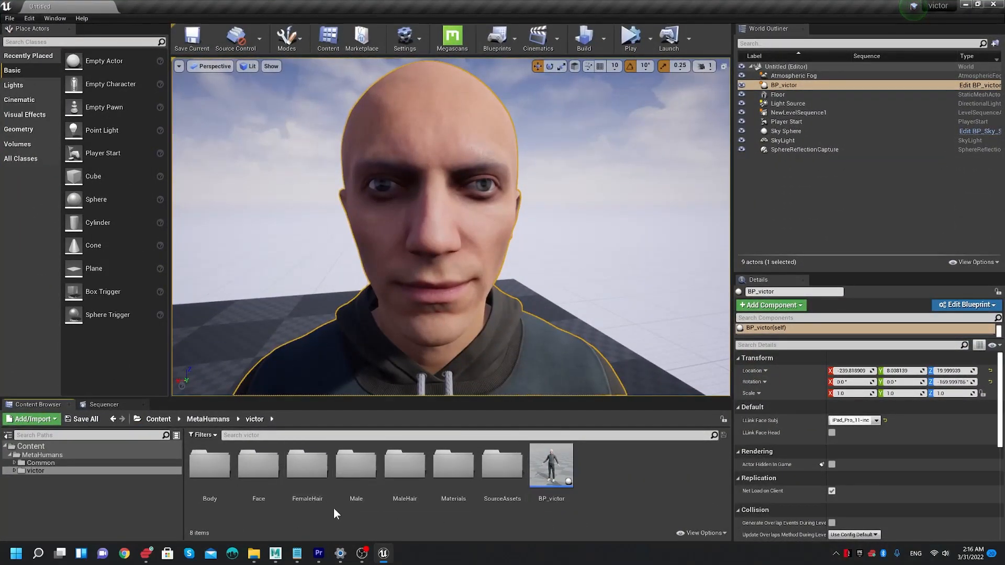
# - Open victor's Face folder and locate the victor_FaceMesh and new_face mesh assets, leaving new_face selected
pyautogui.doubleClick(258, 463)
pyautogui.scroll(-2, 428, 507)
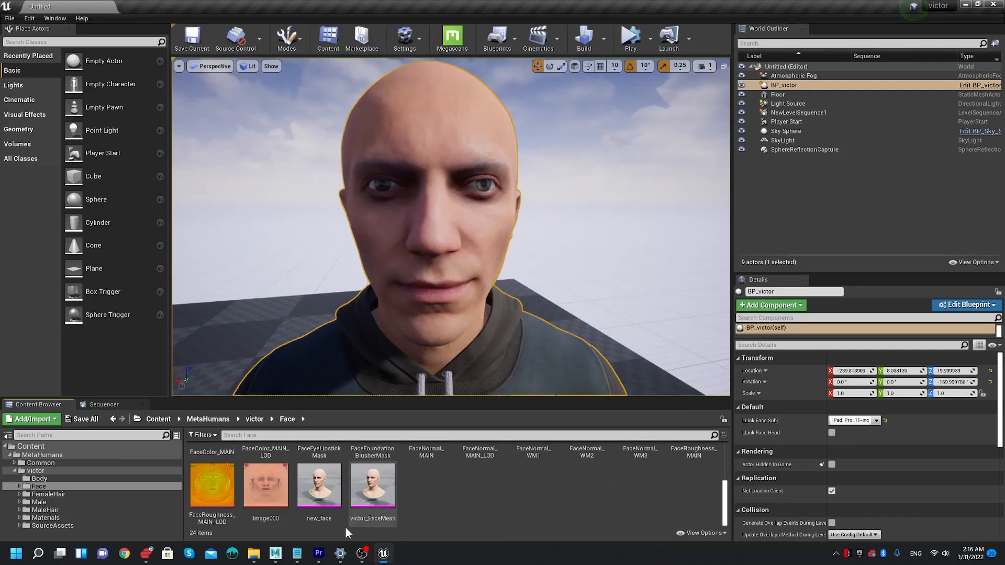
pyautogui.click(372, 489)
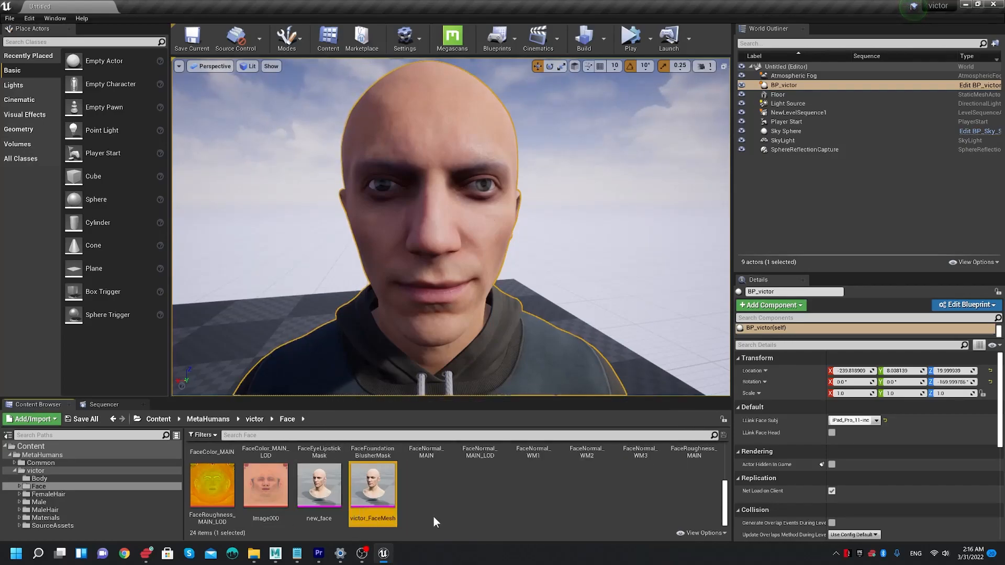
pyautogui.click(321, 494)
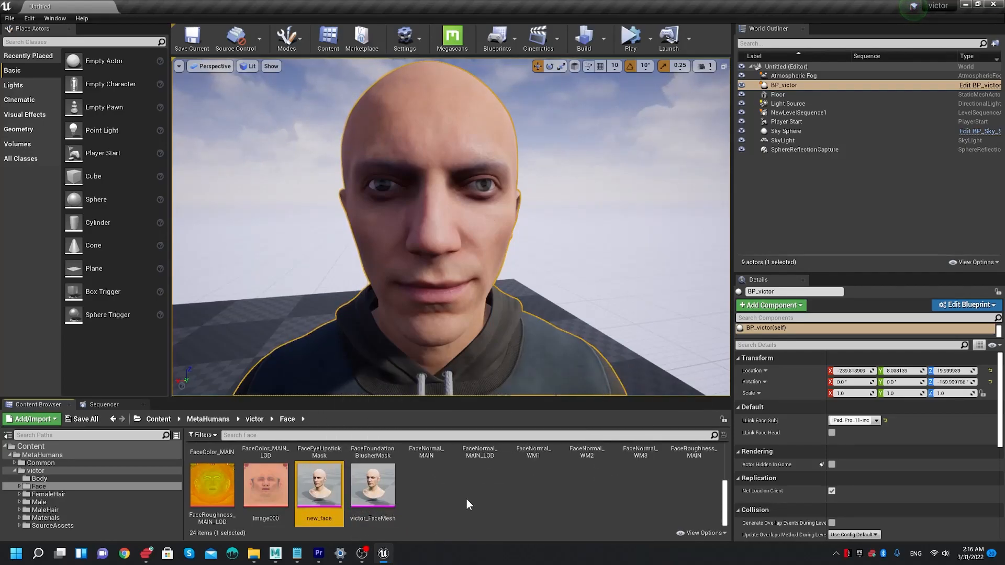
# - Open the BP_victor blueprint, show its 3D preview, and select and frame the Face component
pyautogui.doubleClick(441, 297)
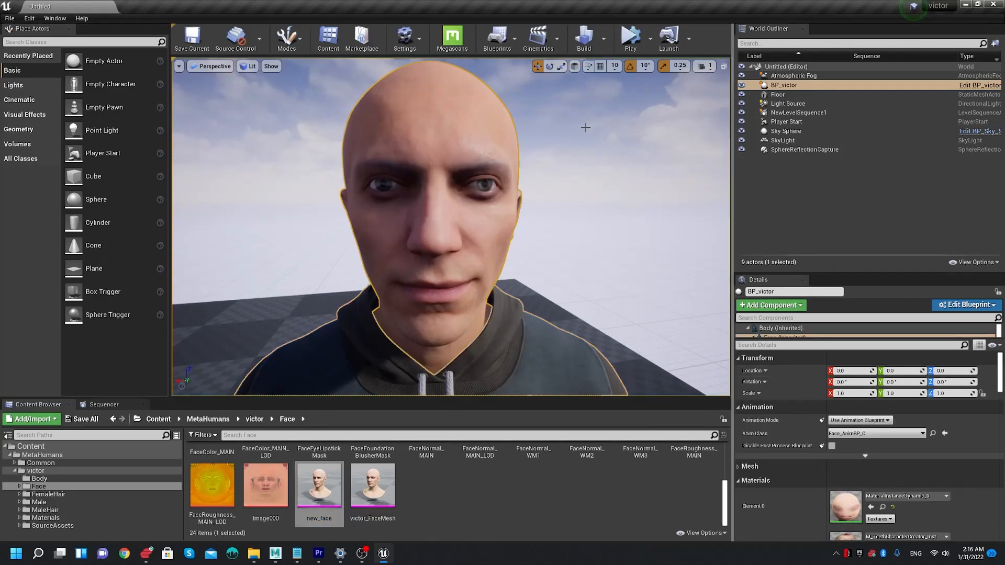
pyautogui.click(989, 86)
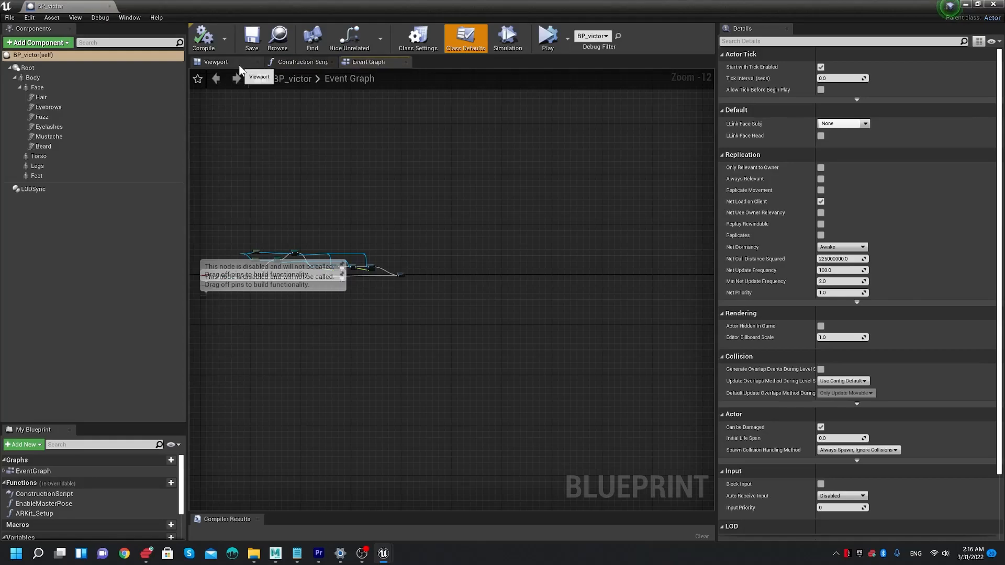
pyautogui.click(240, 67)
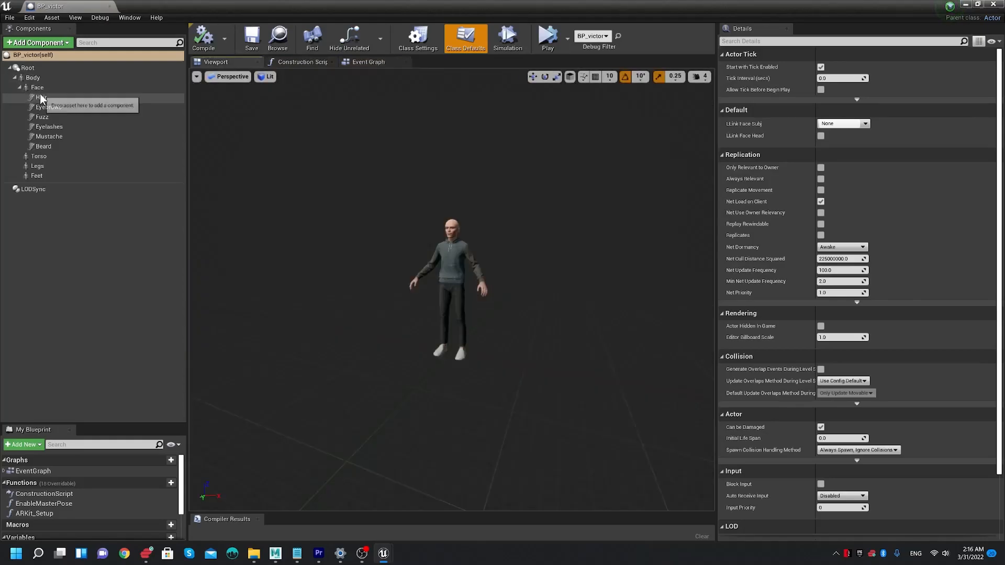
pyautogui.click(36, 87)
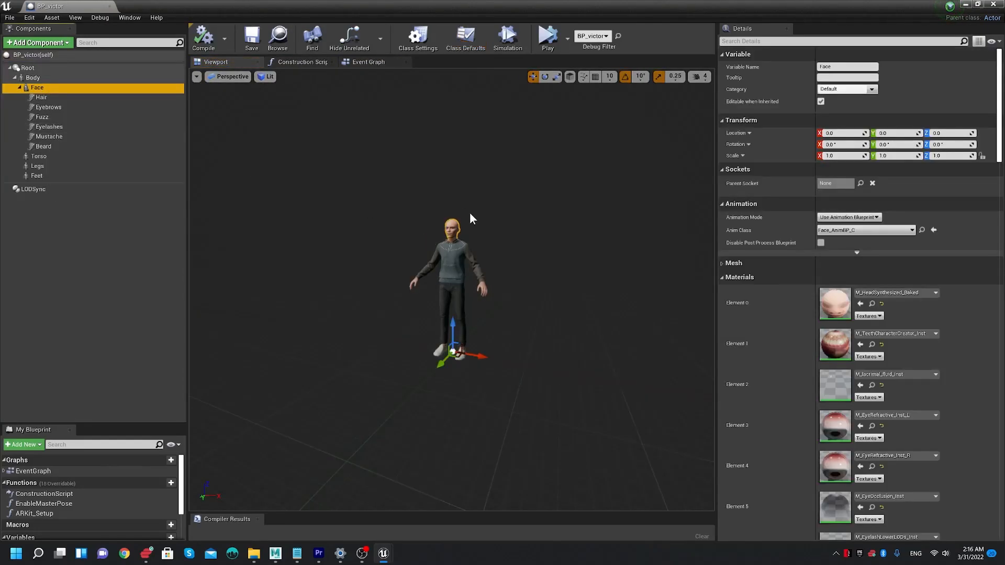
pyautogui.press('f')
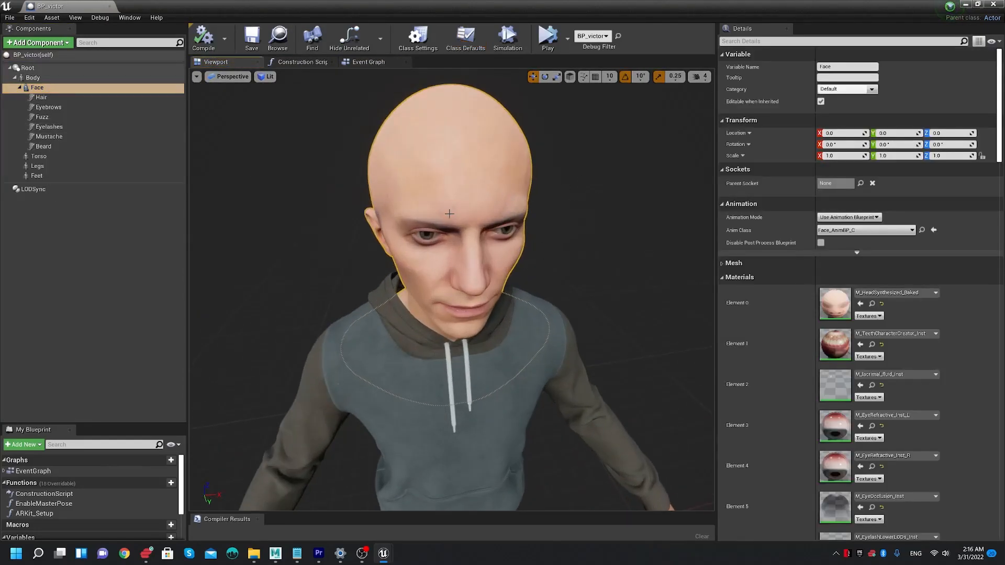
# - Set the Face component's Skeletal Mesh to victor_FaceMesh, collapsing the Materials section along the way
pyautogui.scroll(-5, 724, 305)
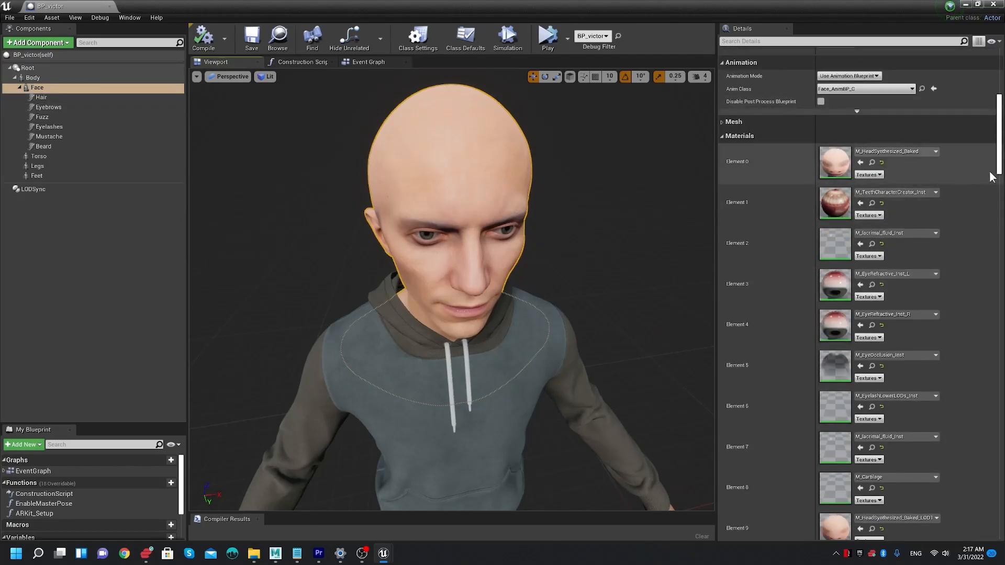
pyautogui.scroll(5, 989, 178)
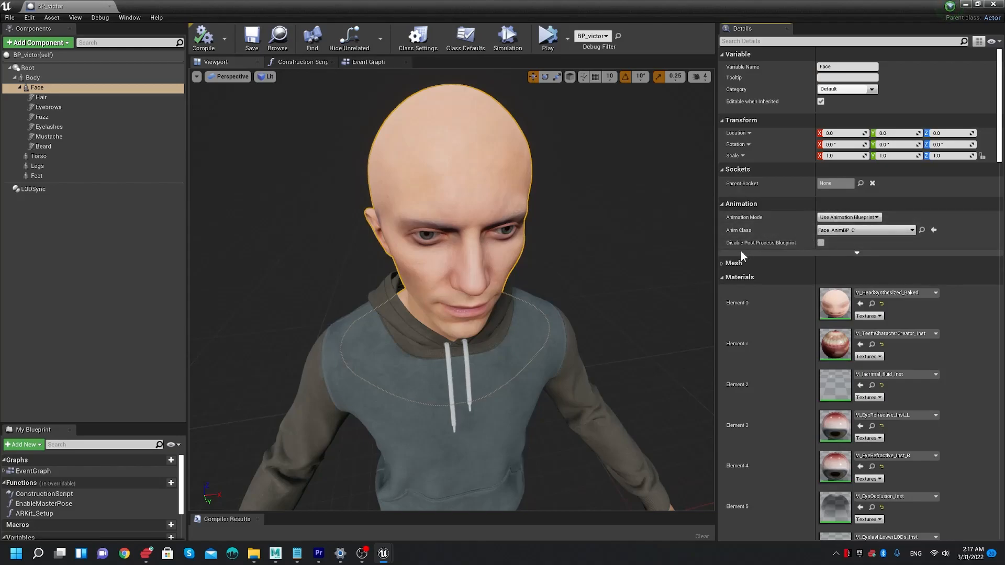
pyautogui.click(723, 276)
pyautogui.scroll(-3, 819, 406)
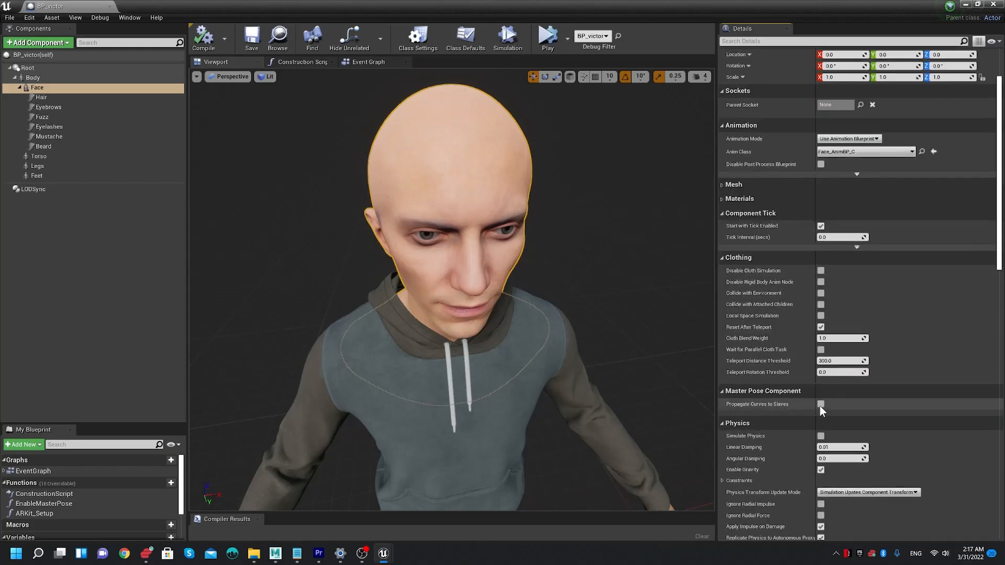
pyautogui.scroll(-5, 820, 408)
pyautogui.scroll(8, 868, 434)
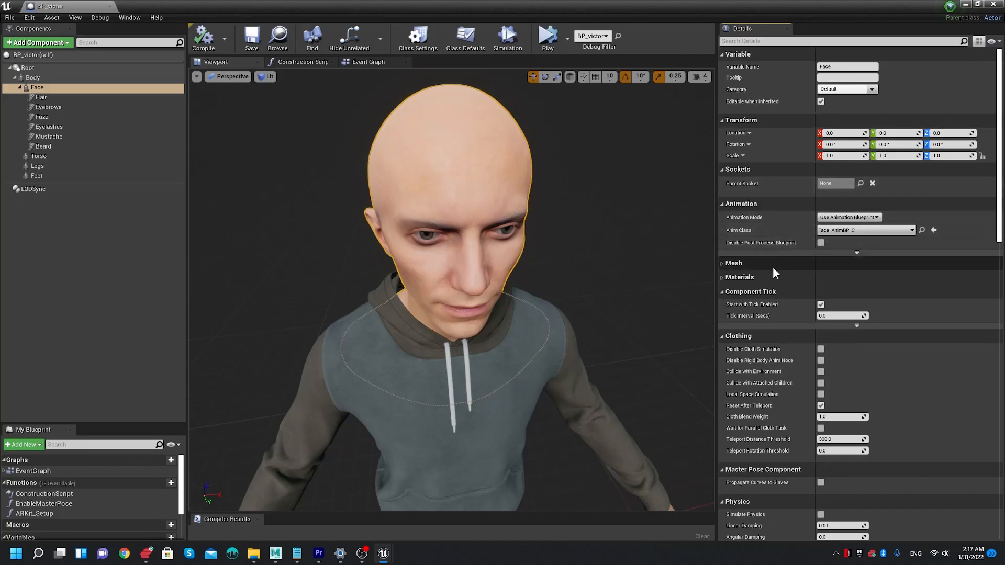
pyautogui.click(735, 262)
pyautogui.click(920, 286)
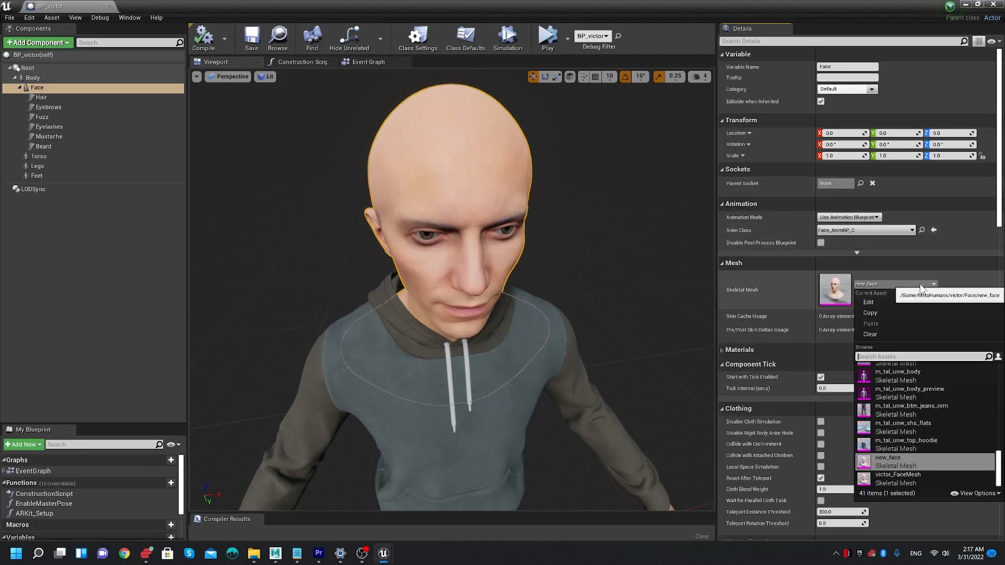
pyautogui.write('vic')
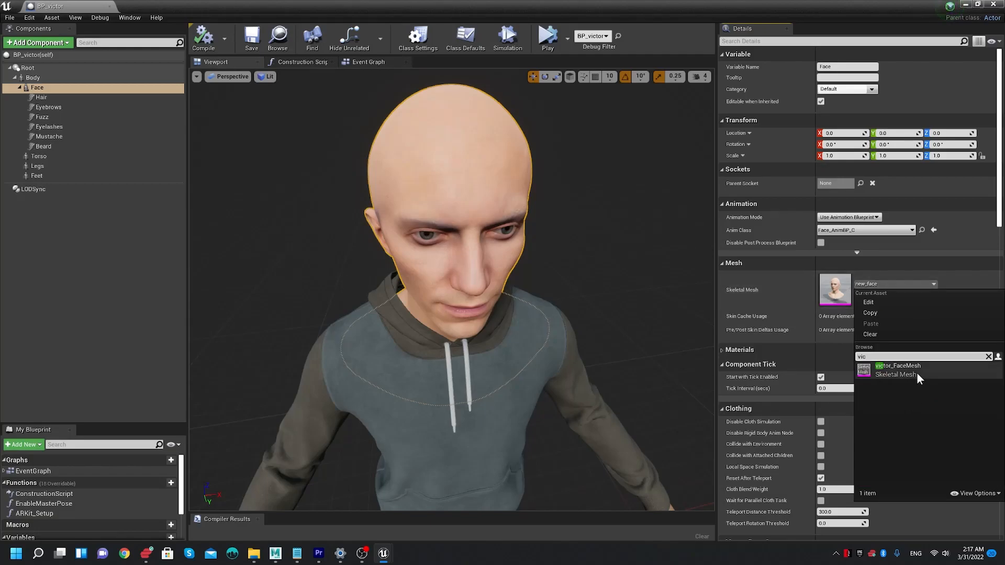
pyautogui.click(917, 372)
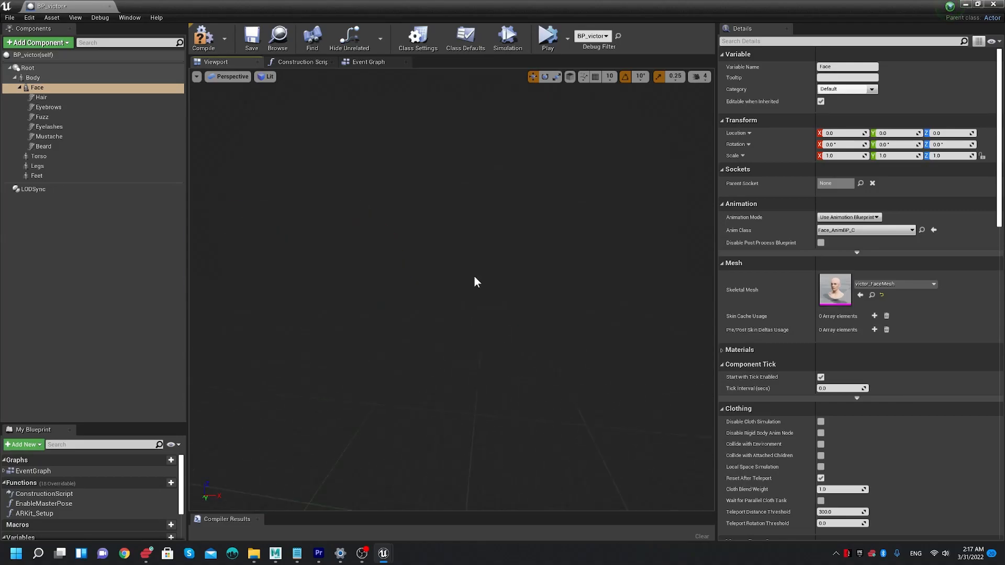
# - Set the LODSync component's Forced LOD to 0 and the viewport camera speed to 1, bringing the face into close view
pyautogui.click(59, 189)
pyautogui.moveTo(510, 259)
pyautogui.mouseDown(button='right')
pyautogui.moveTo(366, 230)
pyautogui.moveTo(356, 254)
pyautogui.moveTo(511, 259)
pyautogui.mouseUp(button='right')
pyautogui.click(695, 79)
pyautogui.click(699, 101)
pyautogui.moveTo(580, 137); pyautogui.dragTo(528, 131, button='right')
pyautogui.press('w')
pyautogui.press('a')
pyautogui.moveTo(398, 199); pyautogui.dragTo(322, 199, button='right')
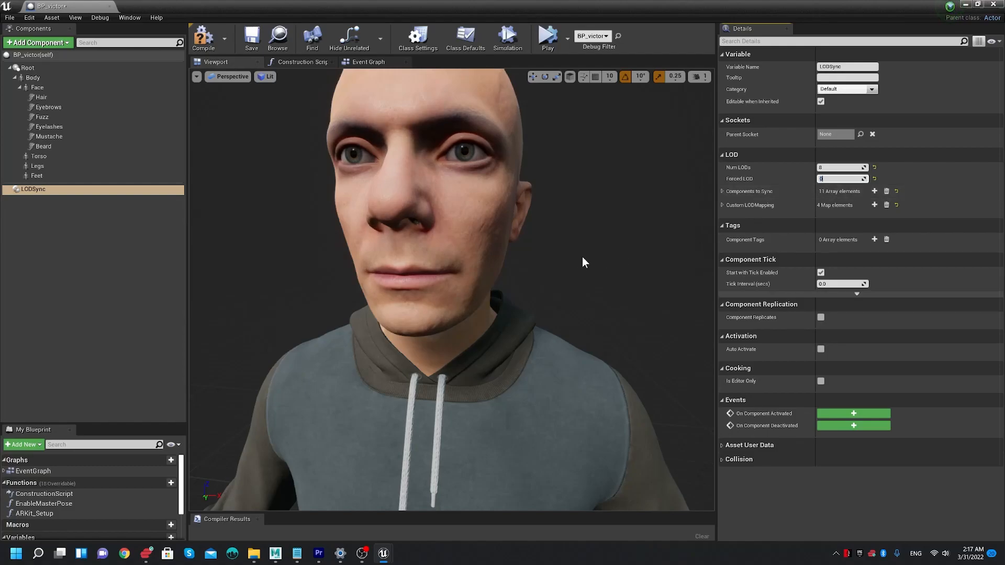
# - Compare the face in the level with the blueprint preview, and inspect the Hair component's groom settings in BP_victor
pyautogui.click(966, 6)
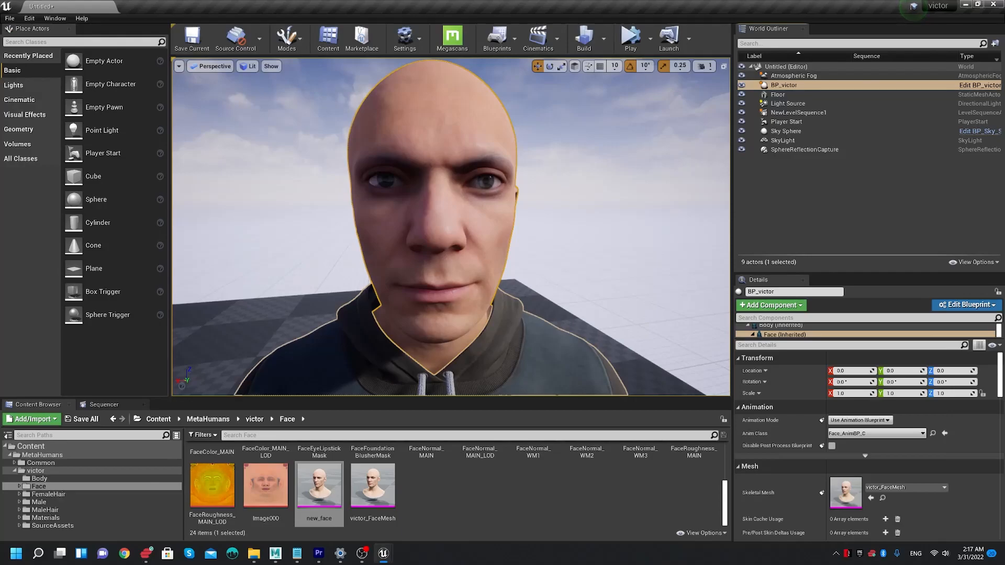
pyautogui.moveTo(383, 553)
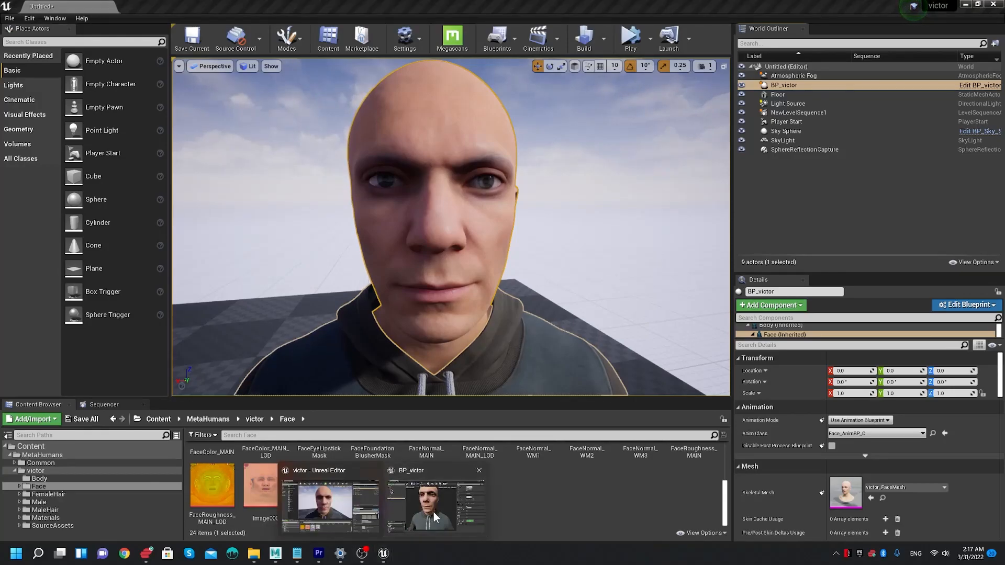
pyautogui.click(433, 512)
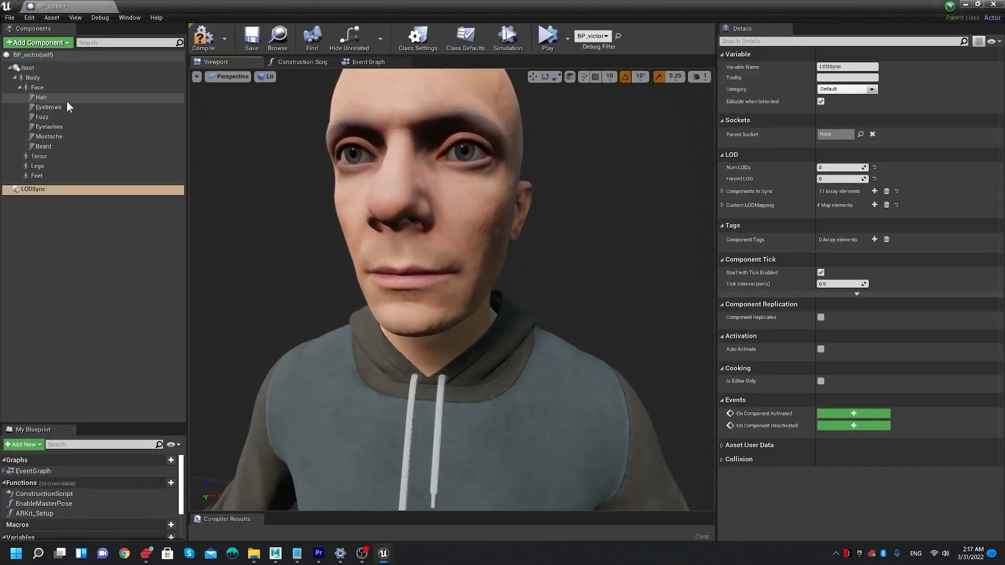
pyautogui.click(52, 99)
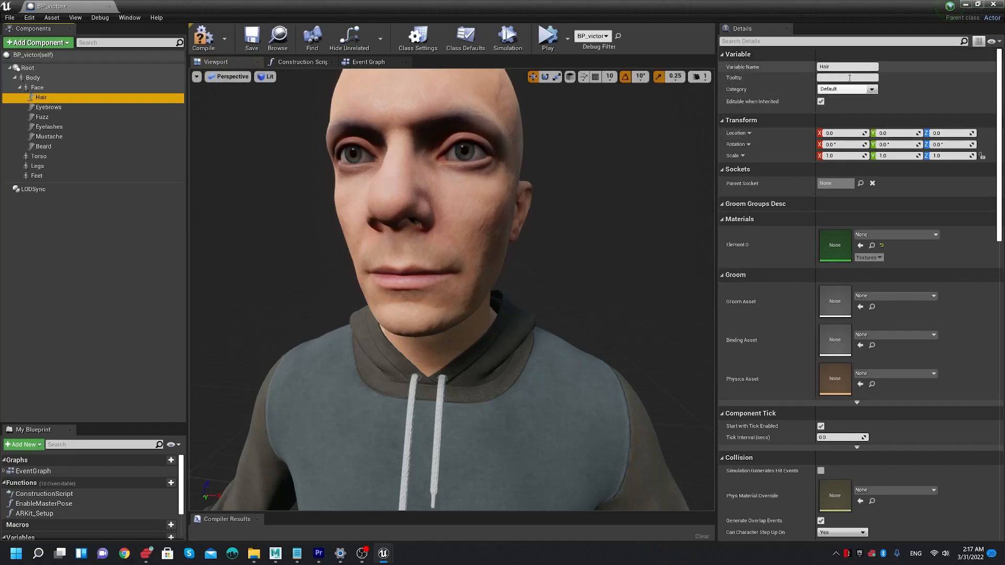
pyautogui.keyDown('alt'); pyautogui.moveTo(540, 129); pyautogui.dragTo(583, 77); pyautogui.keyUp('alt')
pyautogui.scroll(-5, 455, 150)
pyautogui.scroll(4, 455, 150)
pyautogui.scroll(-2, 455, 150)
pyautogui.scroll(2, 549, 211)
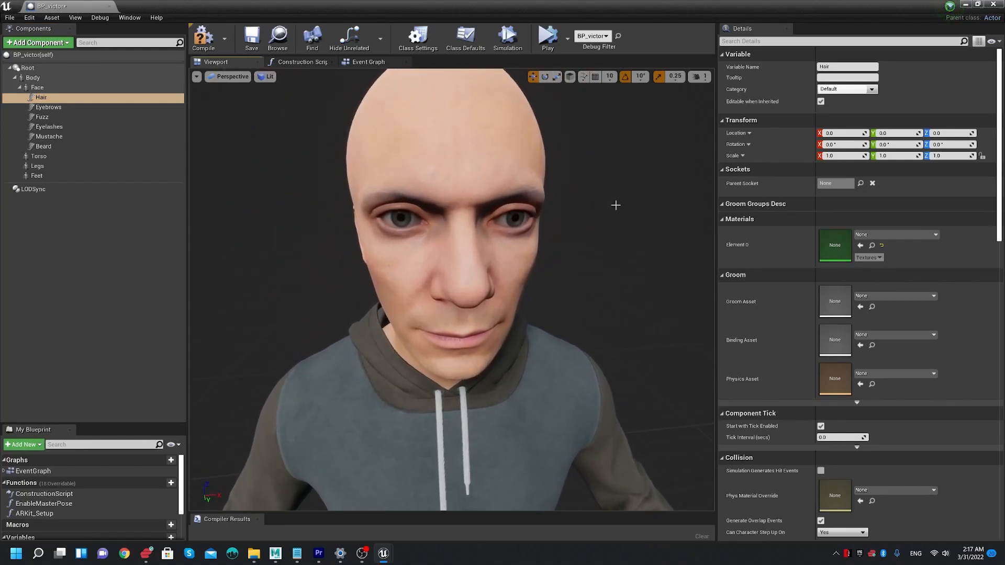
# - Return to the level editor, examine the face of BP_victor up close, and leave the whole BP_victor actor selected
pyautogui.click(966, 5)
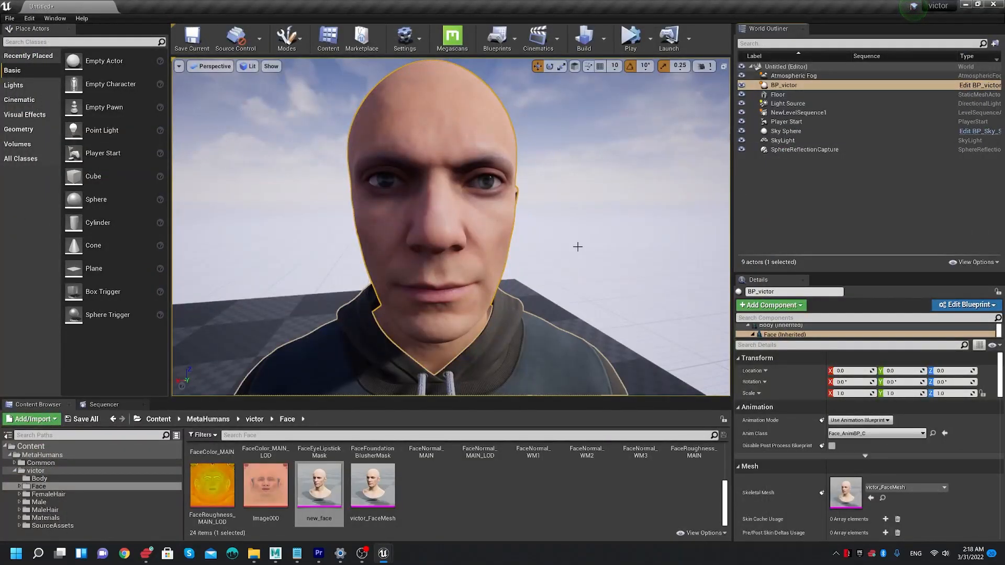
pyautogui.press('s')
pyautogui.press('d')
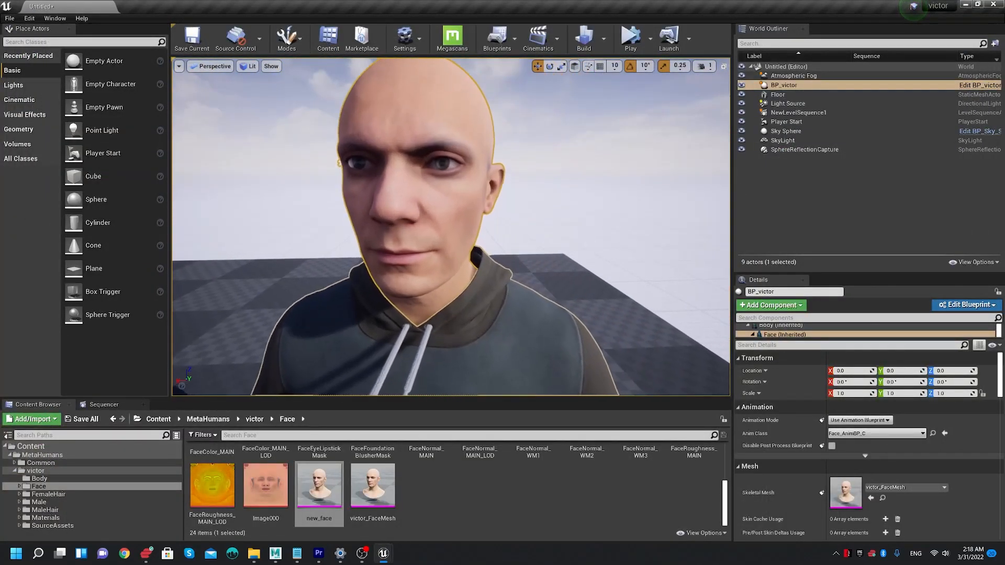
pyautogui.press('w')
pyautogui.moveTo(542, 389); pyautogui.dragTo(529, 373, button='right')
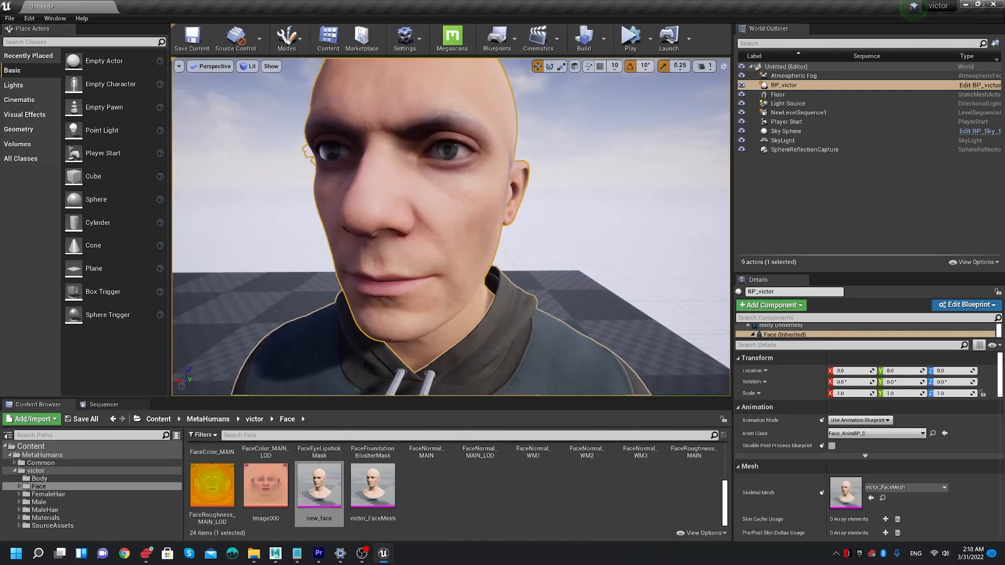
pyautogui.click(595, 130)
pyautogui.click(480, 195)
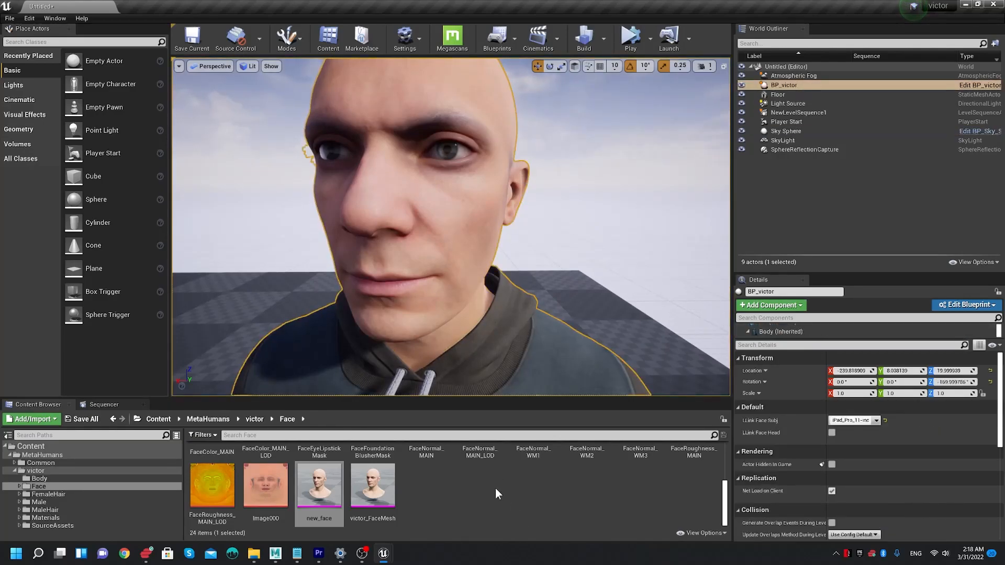
# - Force delete the new_face skeletal mesh from victor's Face folder
pyautogui.click(439, 507)
pyautogui.click(372, 489)
pyautogui.press('Left')
pyautogui.press('Delete')
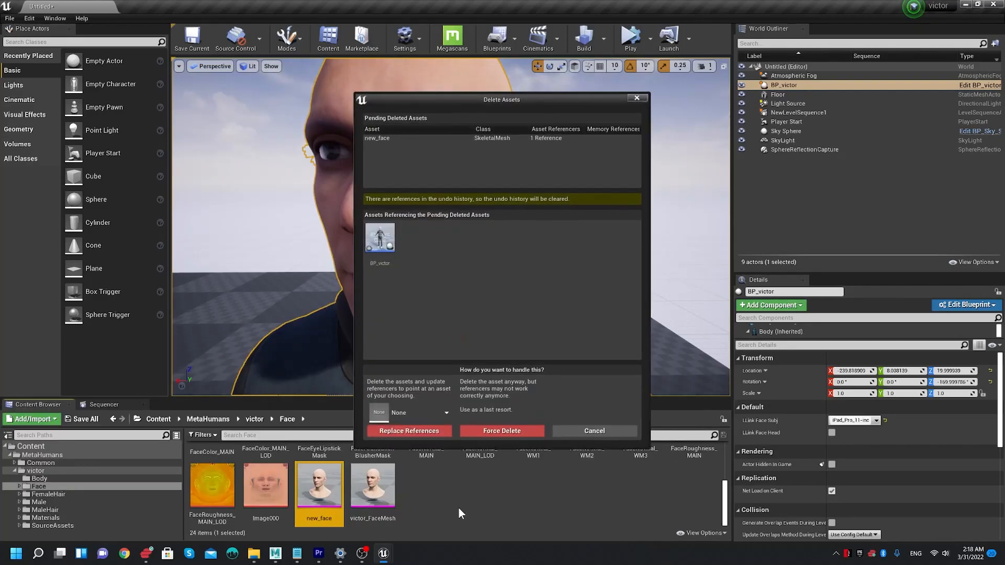
pyautogui.click(480, 432)
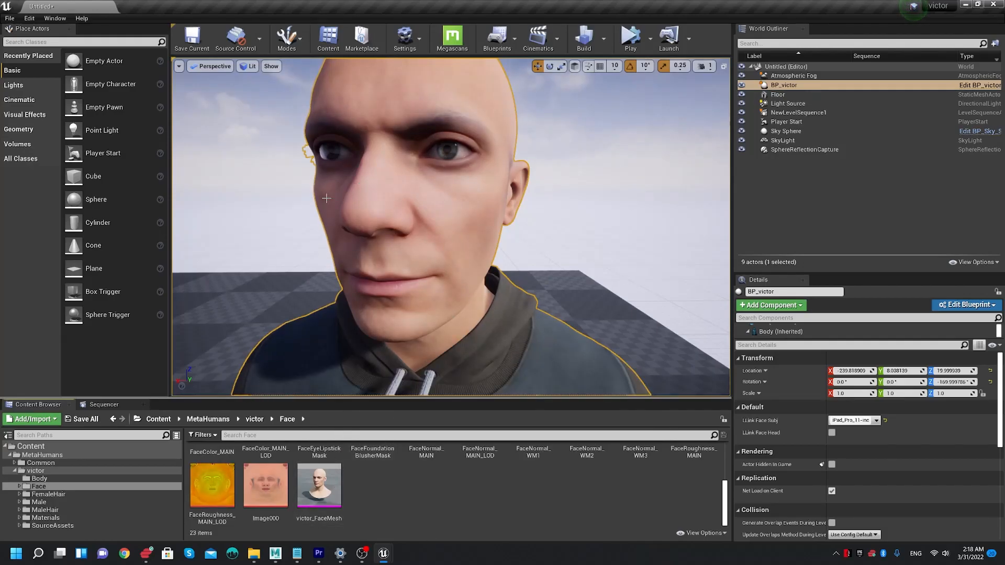
# - Open victor_FaceMesh and open its Element 0 material, M_HeadSynthesized_Baked
pyautogui.scroll(3, 344, 191)
pyautogui.scroll(-3, 354, 220)
pyautogui.click(314, 492)
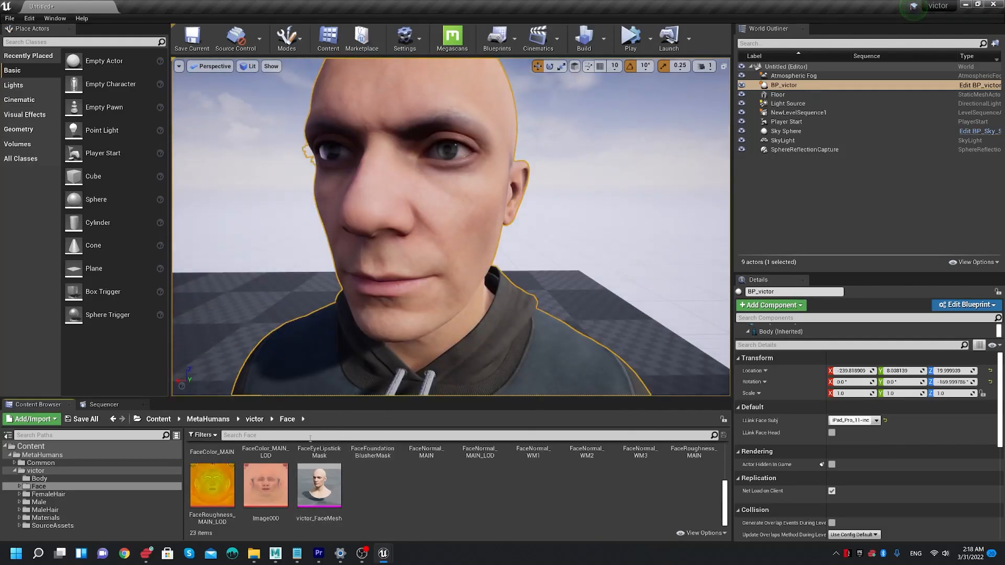
pyautogui.doubleClick(314, 495)
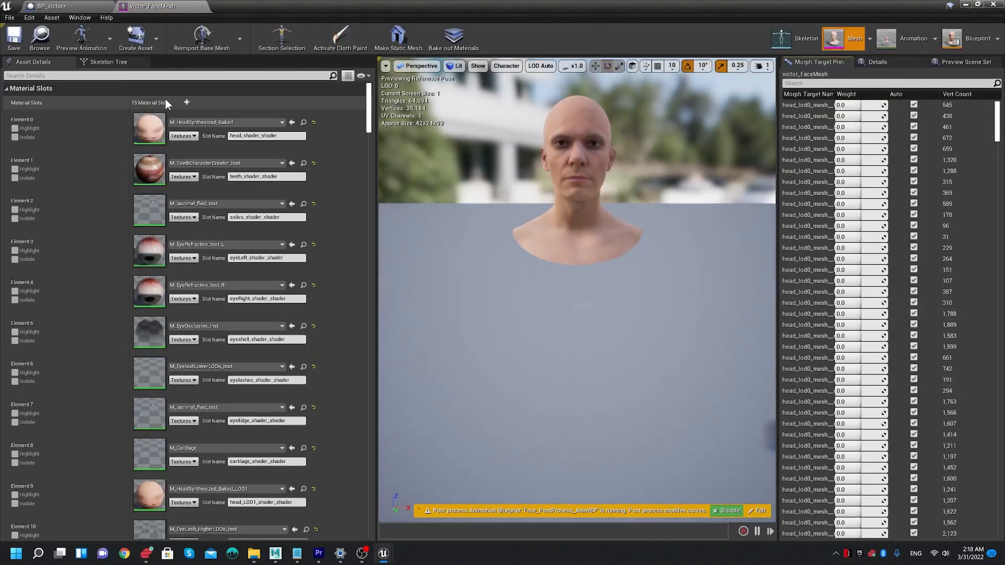
pyautogui.doubleClick(153, 131)
# - Review the head material's BaseColor textures beside the level, locate the Color_MAIN texture in the Content Browser, and minimize the asset window
pyautogui.moveTo(496, 3); pyautogui.dragTo(752, 5)
pyautogui.moveTo(702, 92); pyautogui.dragTo(786, 52)
pyautogui.scroll(-6, 785, 341)
pyautogui.scroll(-8, 902, 244)
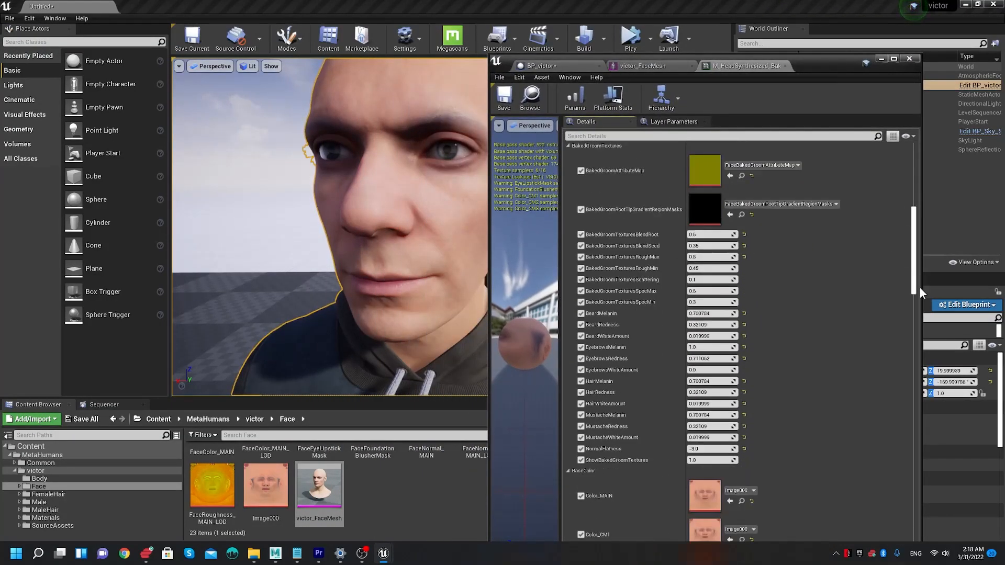
pyautogui.moveTo(812, 77); pyautogui.dragTo(858, 51)
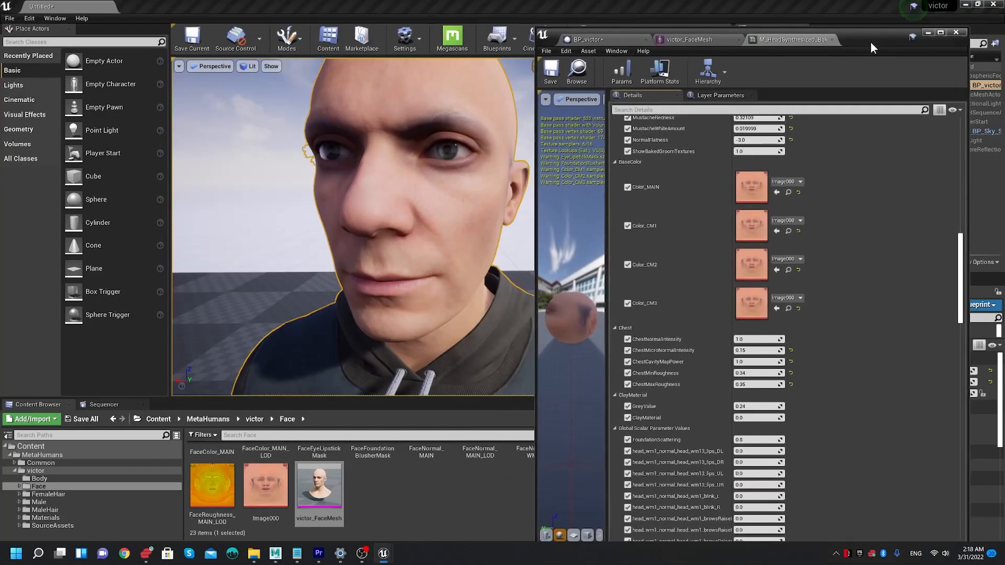
pyautogui.scroll(2, 781, 272)
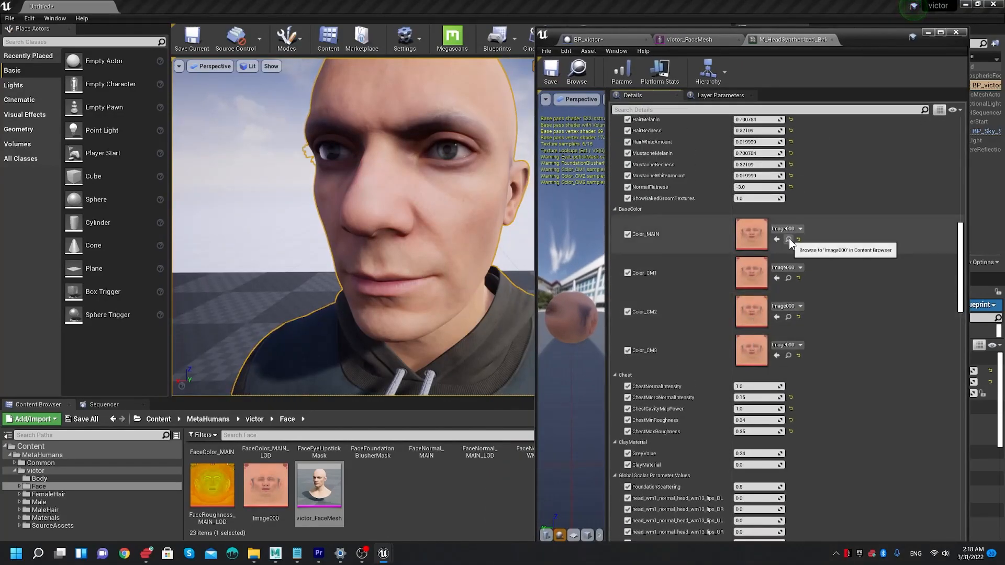
pyautogui.click(789, 239)
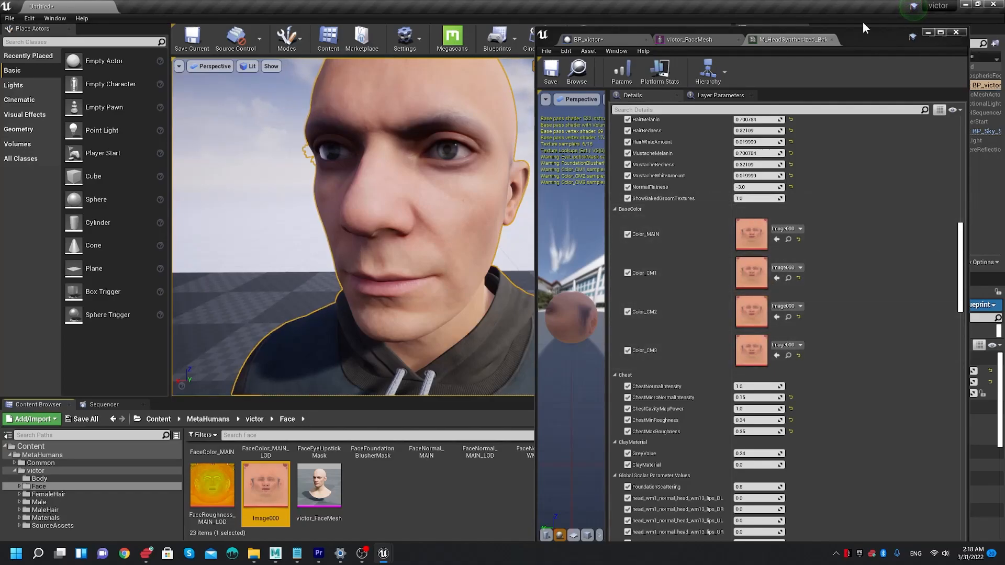
pyautogui.moveTo(866, 42); pyautogui.dragTo(830, 38)
pyautogui.click(643, 37)
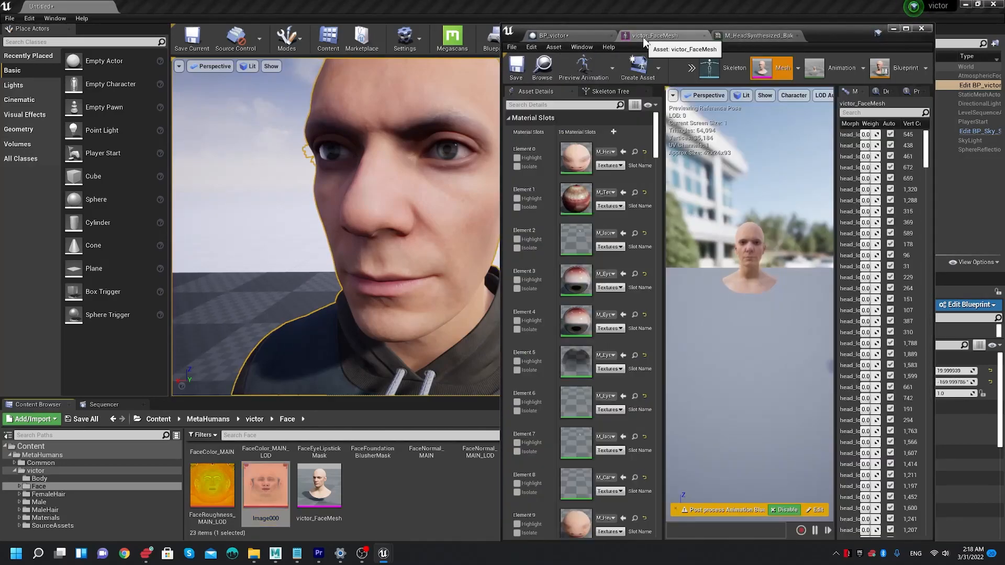
pyautogui.click(892, 30)
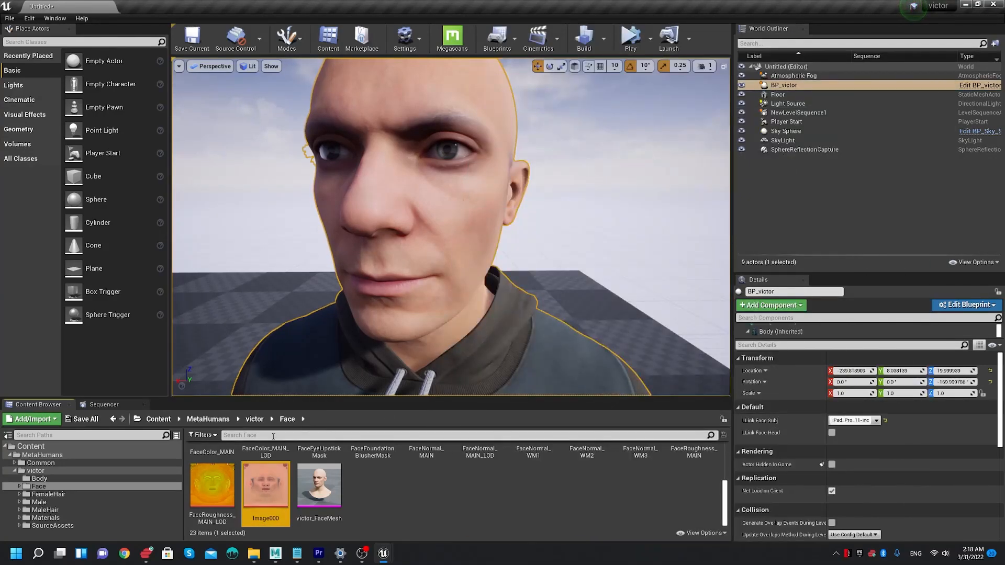
# - Duplicate the victor_FaceMesh asset in victor's Face folder and name the copy new_face
pyautogui.click(216, 423)
pyautogui.click(82, 485)
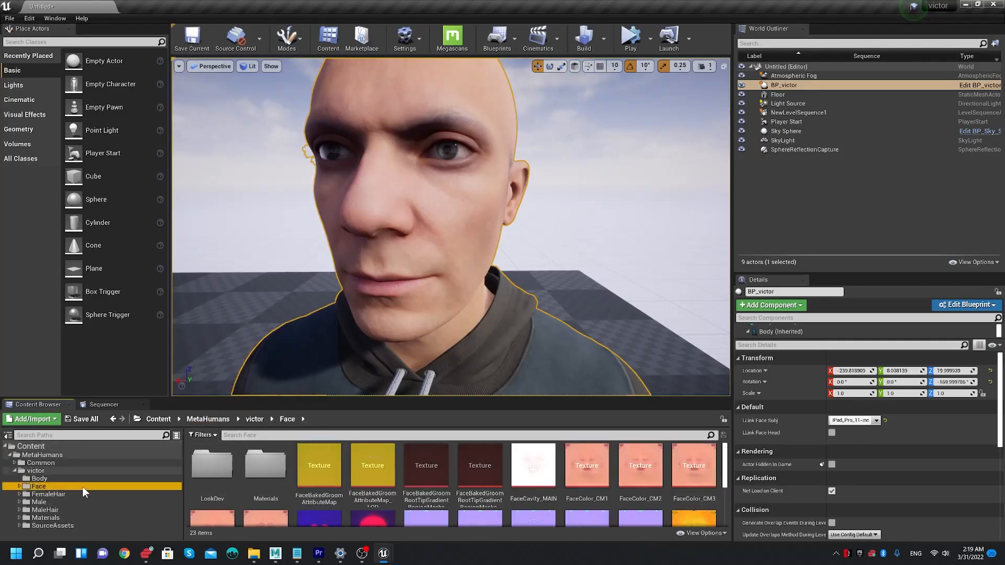
pyautogui.scroll(-3, 434, 482)
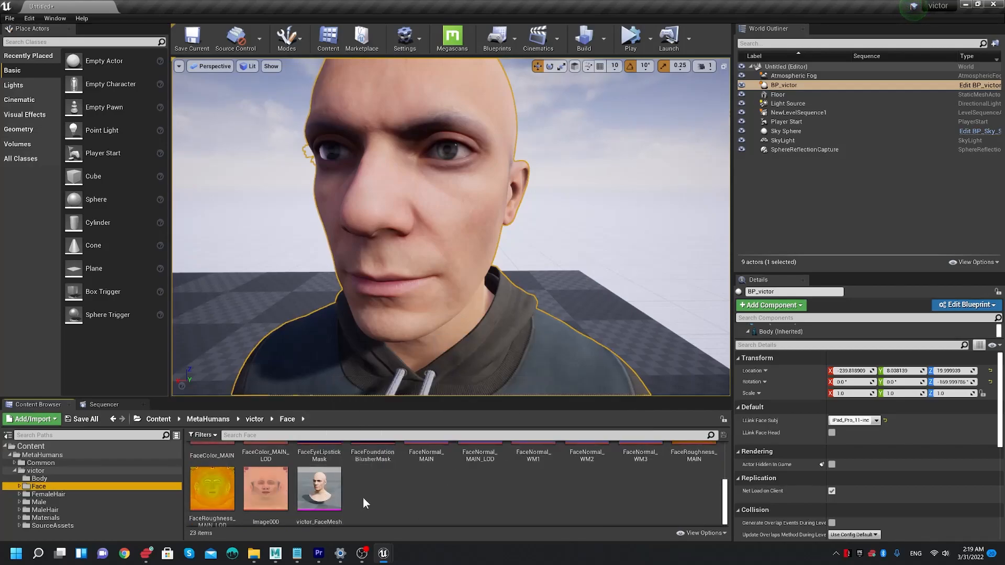
pyautogui.click(329, 496)
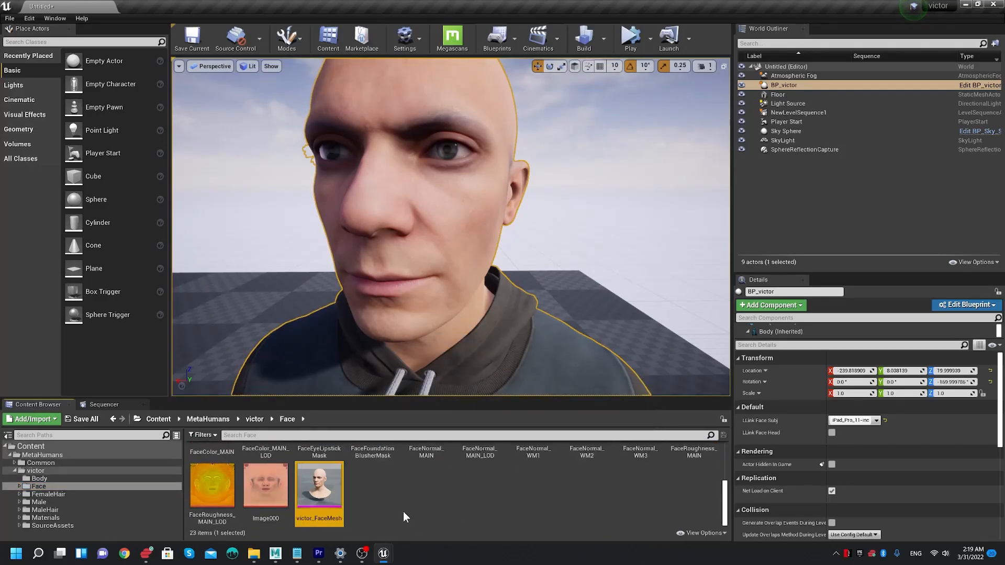
pyautogui.hotkey('ctrl', 'w')
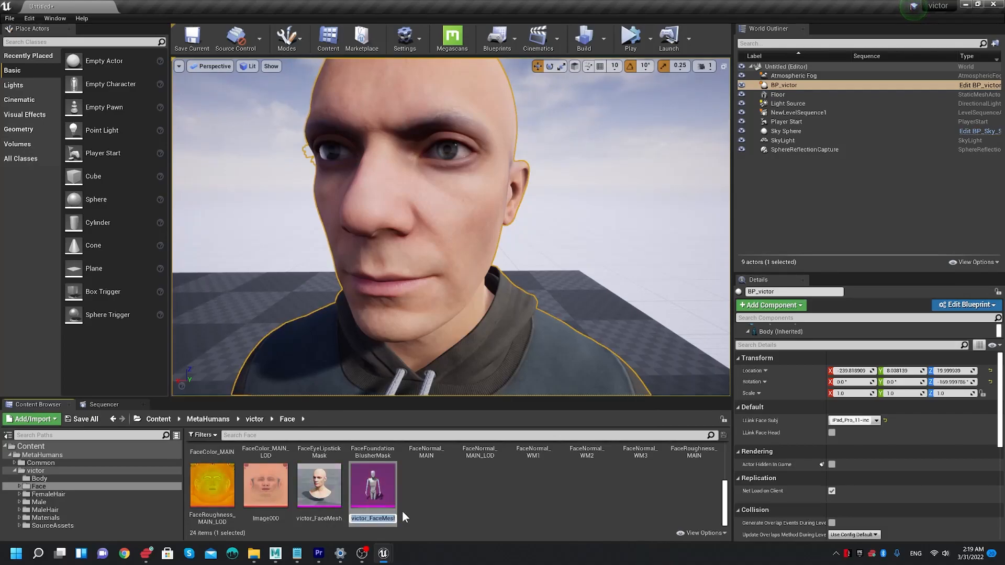
pyautogui.write('new_face')
pyautogui.press('Return')
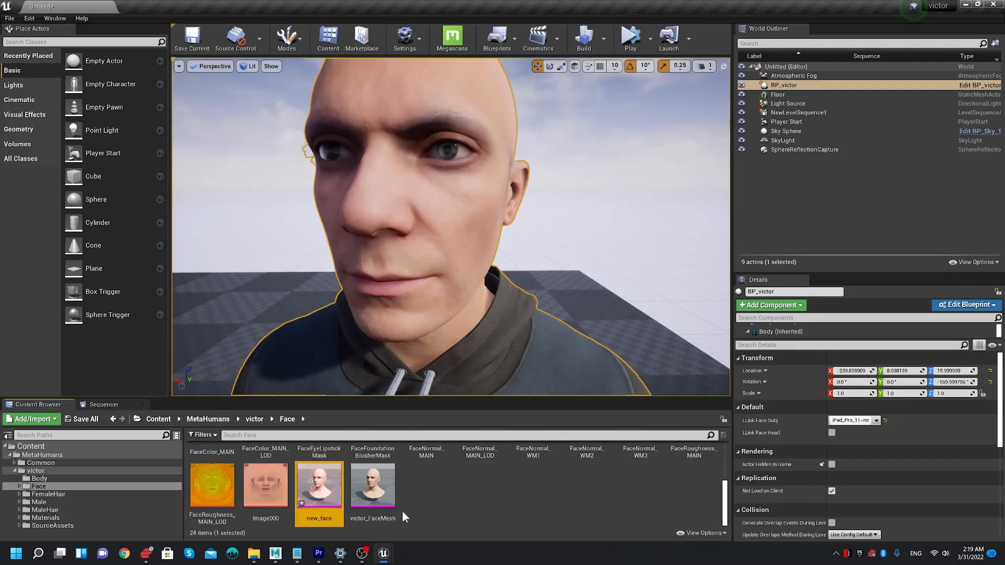
# - Open the new_face mesh, set its Import Rotation X to 0, save the asset and minimize its window
pyautogui.doubleClick(324, 505)
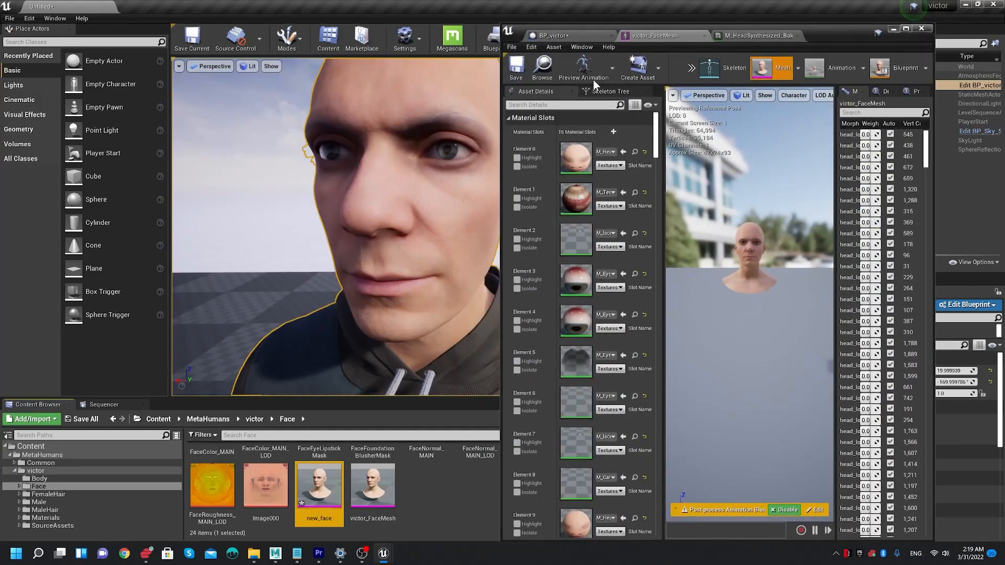
pyautogui.click(553, 105)
pyautogui.write('trans')
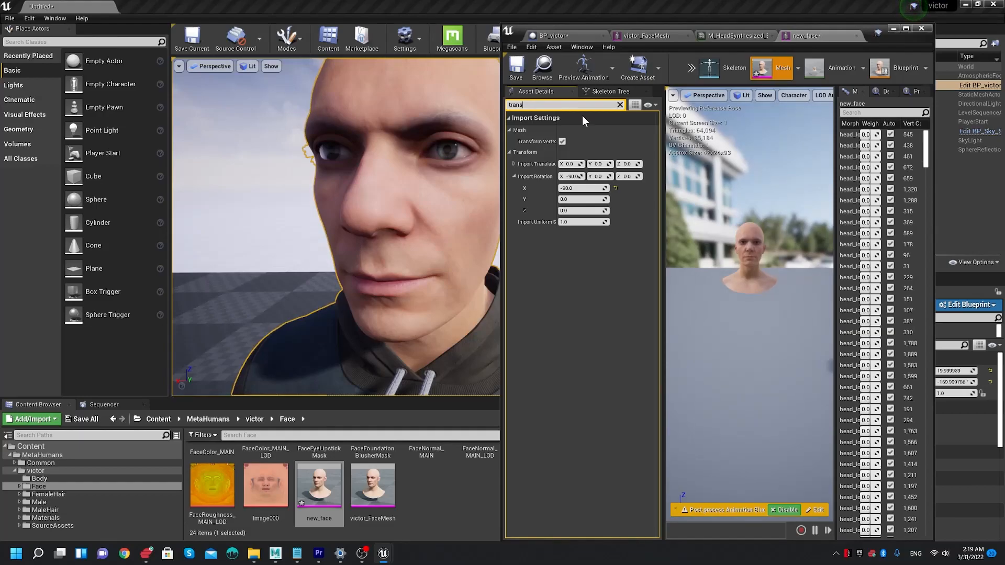
pyautogui.click(591, 189)
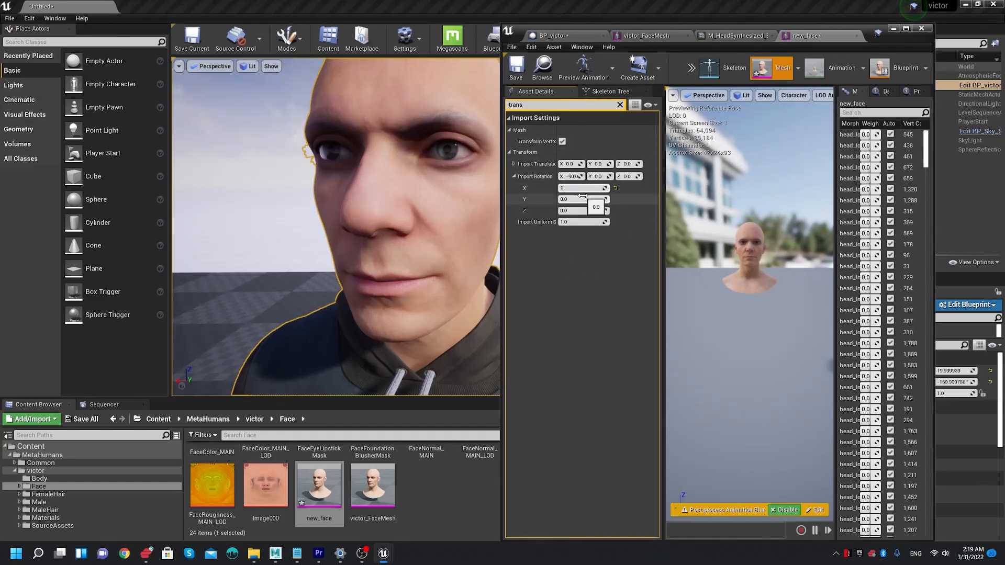
pyautogui.write('0')
pyautogui.press('Return')
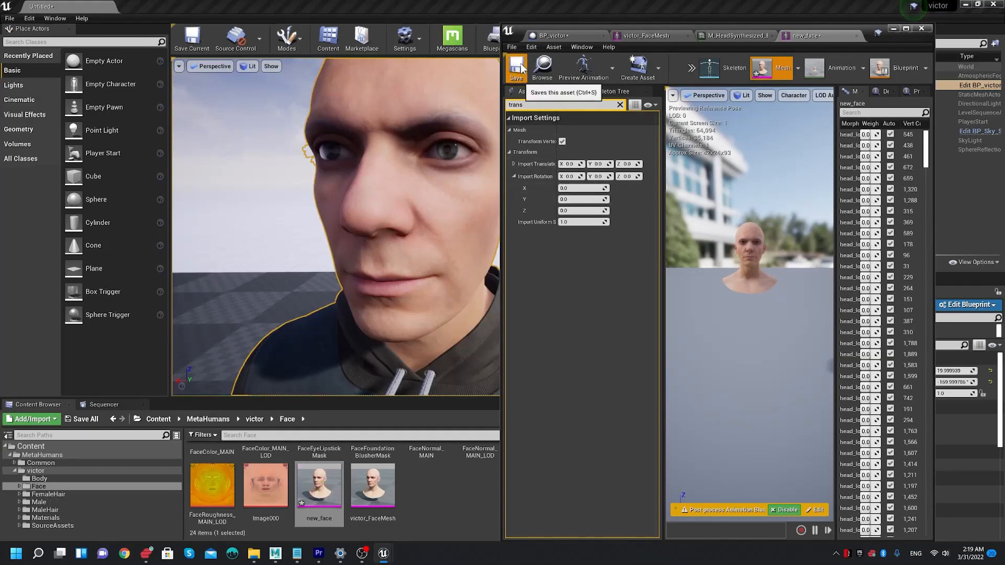
pyautogui.click(516, 67)
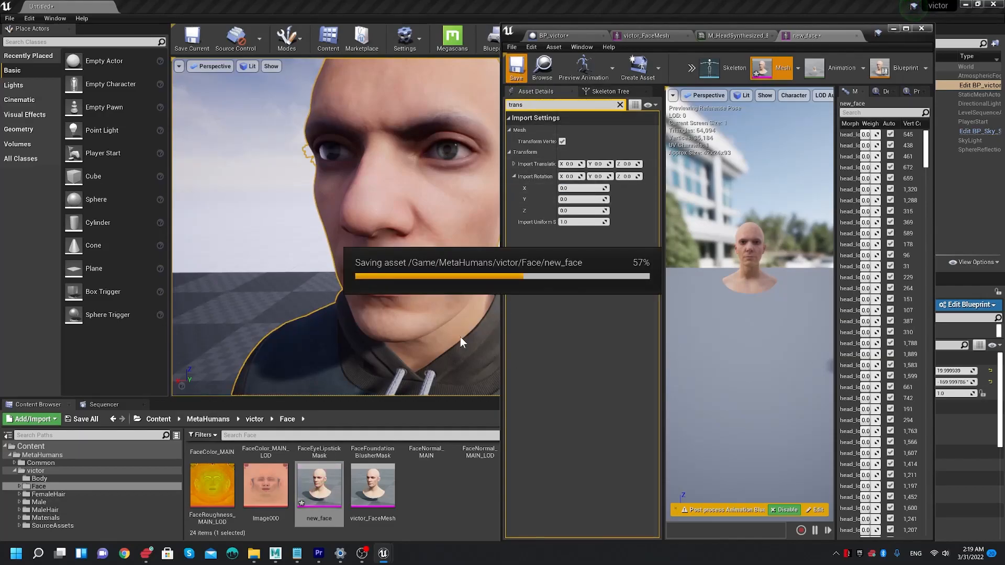
pyautogui.click(896, 27)
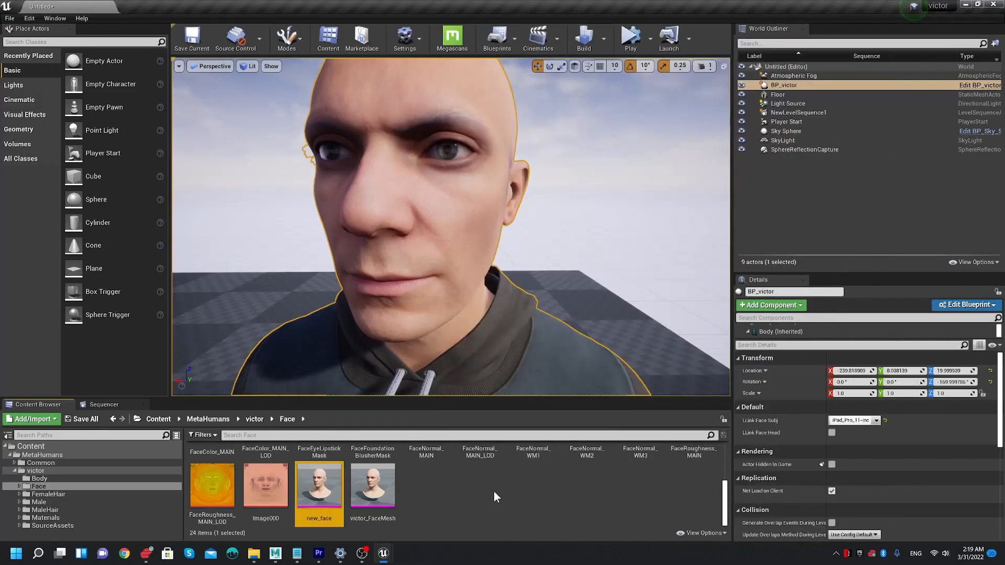
# - Import new_face.fbx from the greenwich folder into victor's Face folder, overwriting the existing new_face asset
pyautogui.rightClick(483, 482)
pyautogui.click(562, 210)
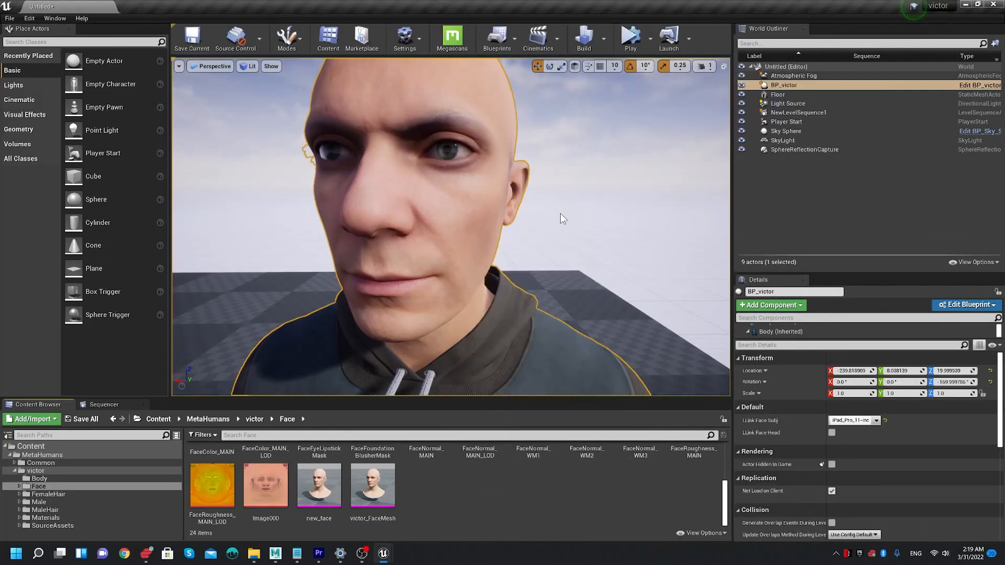
pyautogui.click(254, 287)
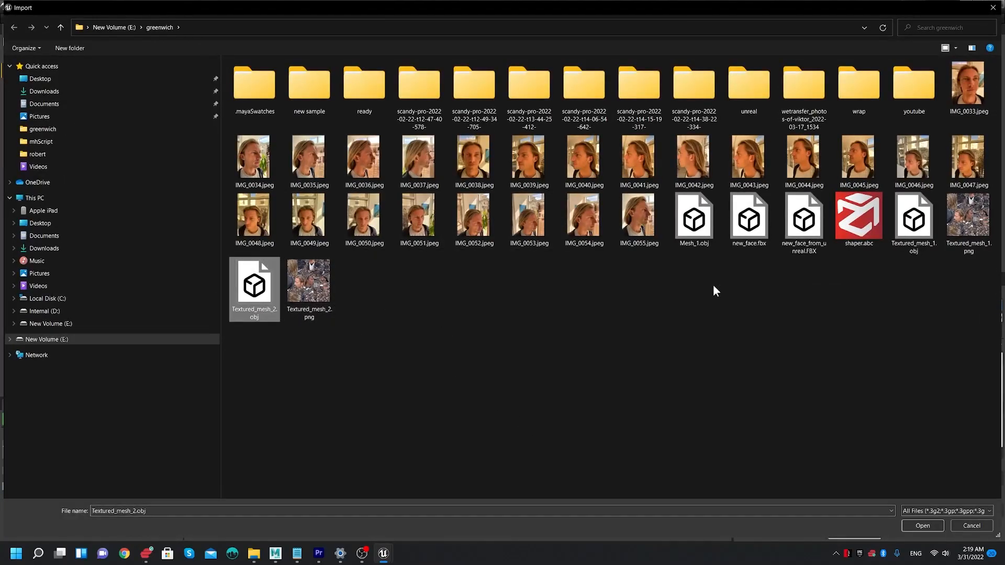
pyautogui.click(677, 231)
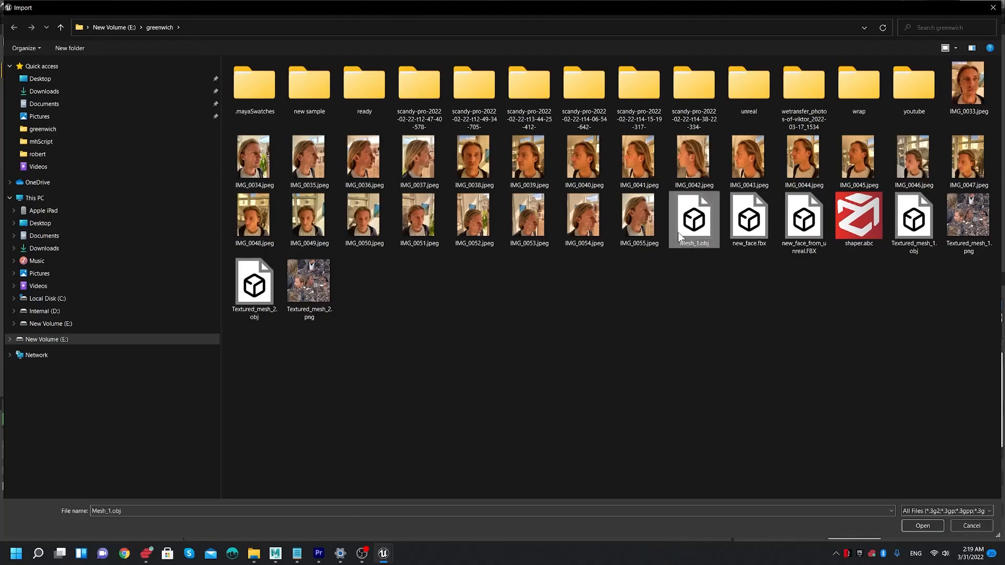
pyautogui.click(792, 229)
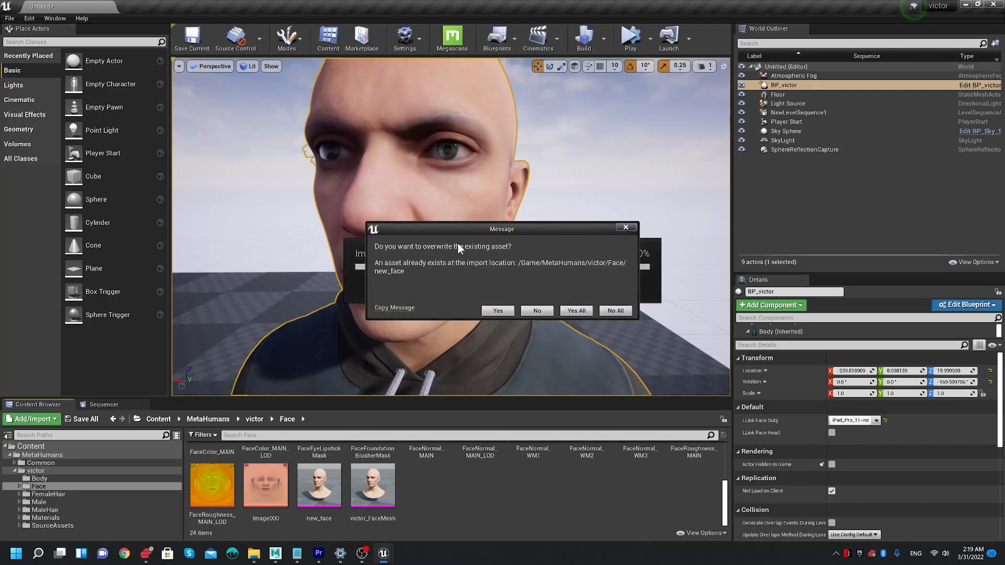
pyautogui.moveTo(464, 228); pyautogui.dragTo(489, 214)
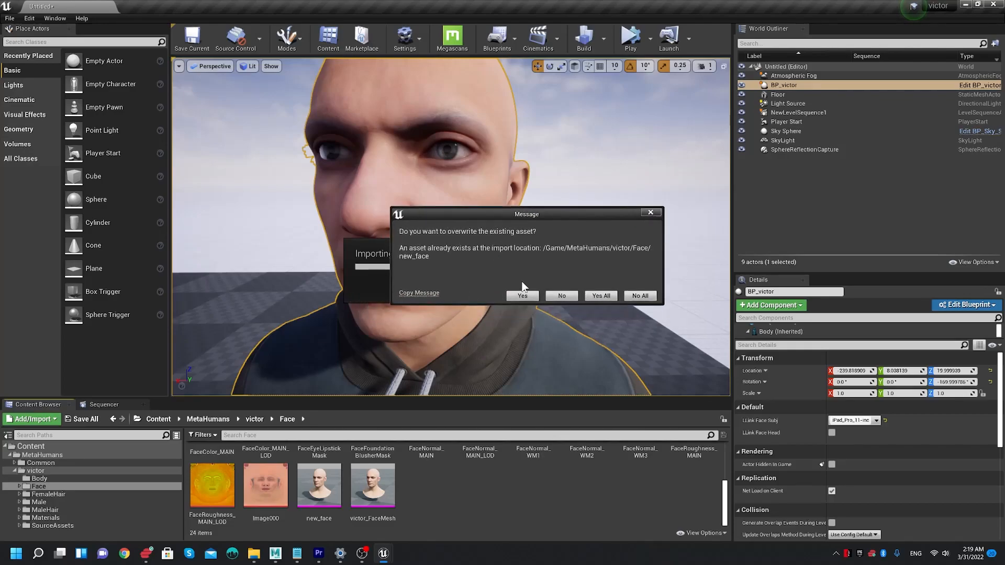
pyautogui.click(601, 297)
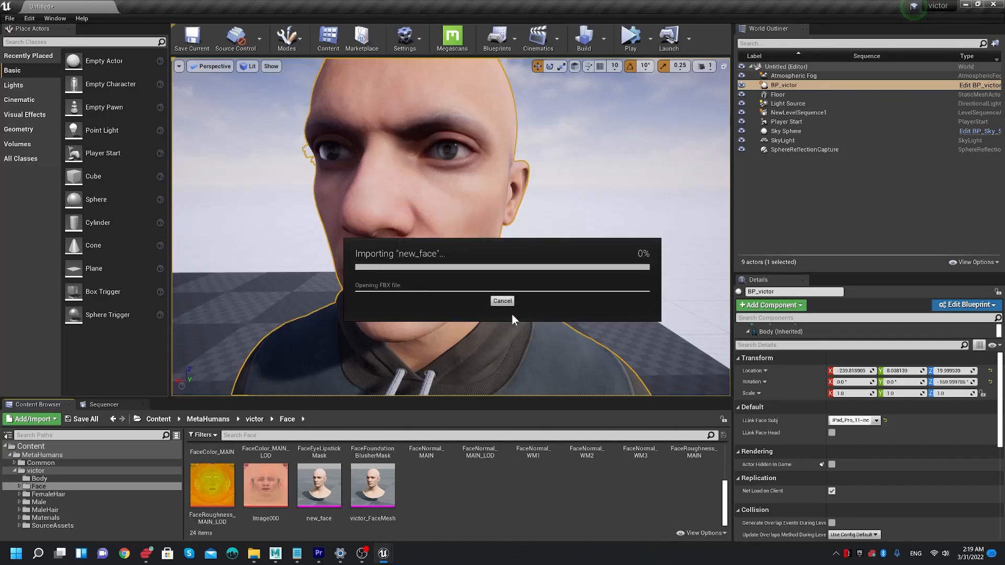
pyautogui.moveTo(361, 557)
pyautogui.click(361, 554)
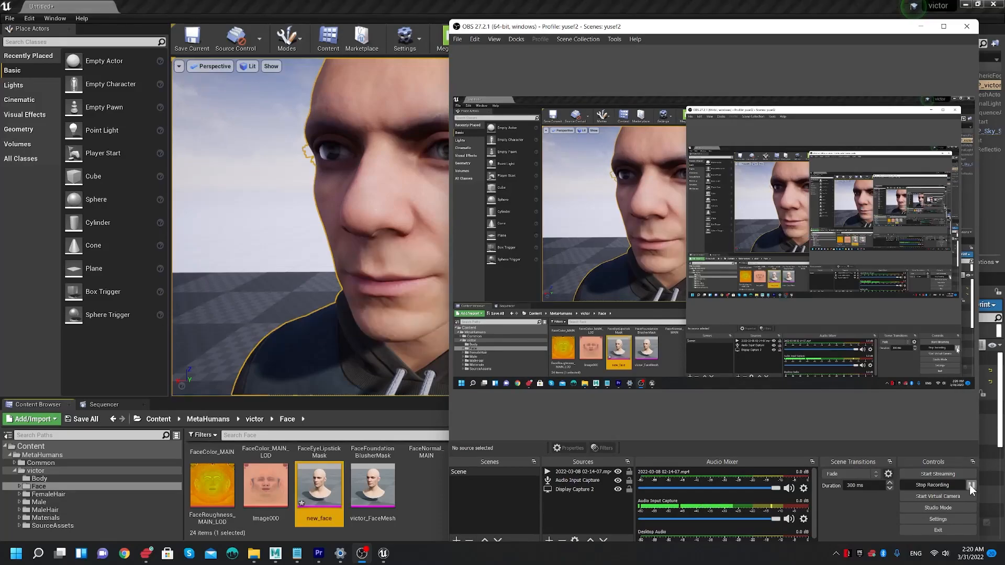
pyautogui.click(921, 25)
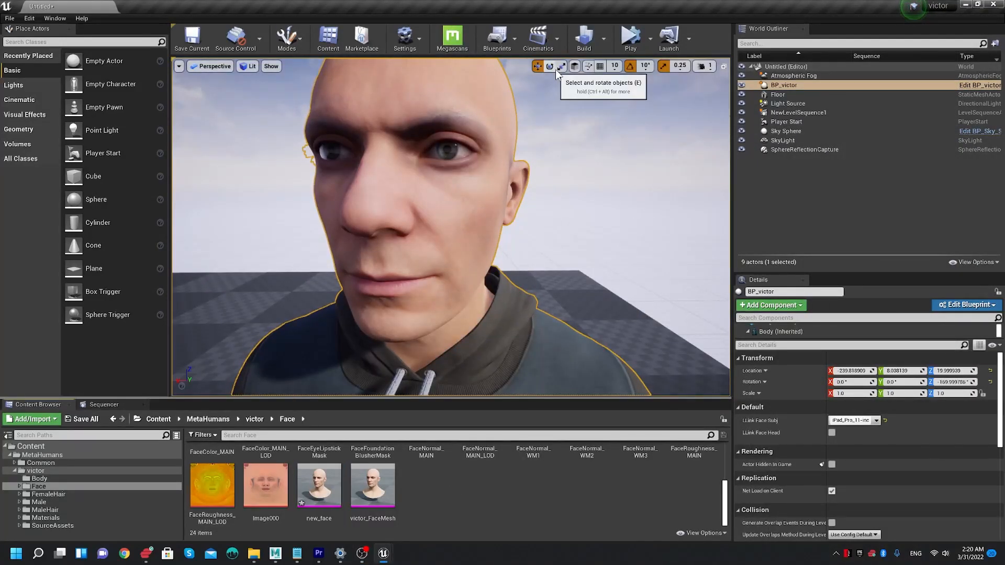
# - Set new_face's Default Animating Rig to Face_ControlBoard_CtrlRig, save the mesh and minimize its window
pyautogui.doubleClick(322, 497)
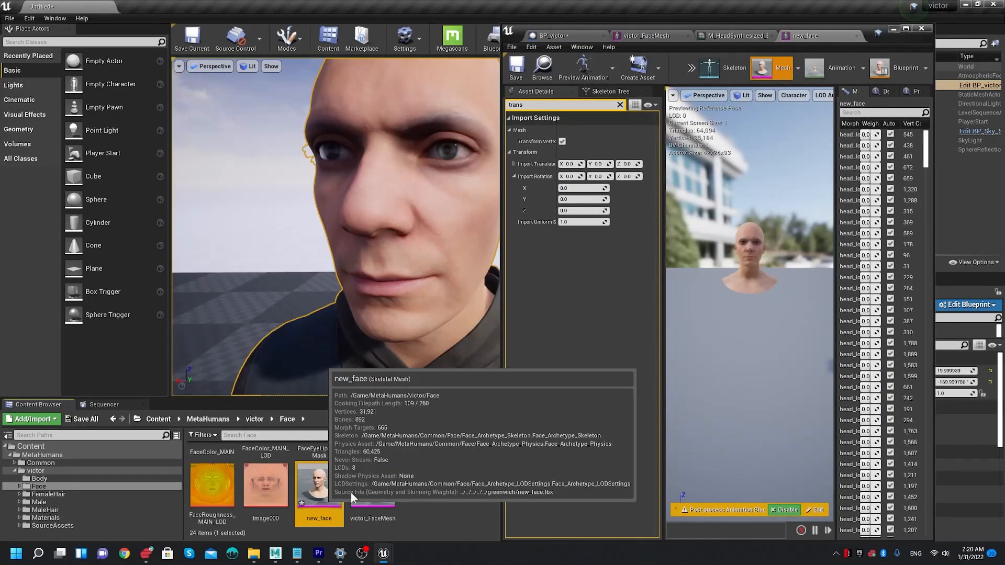
pyautogui.click(583, 104)
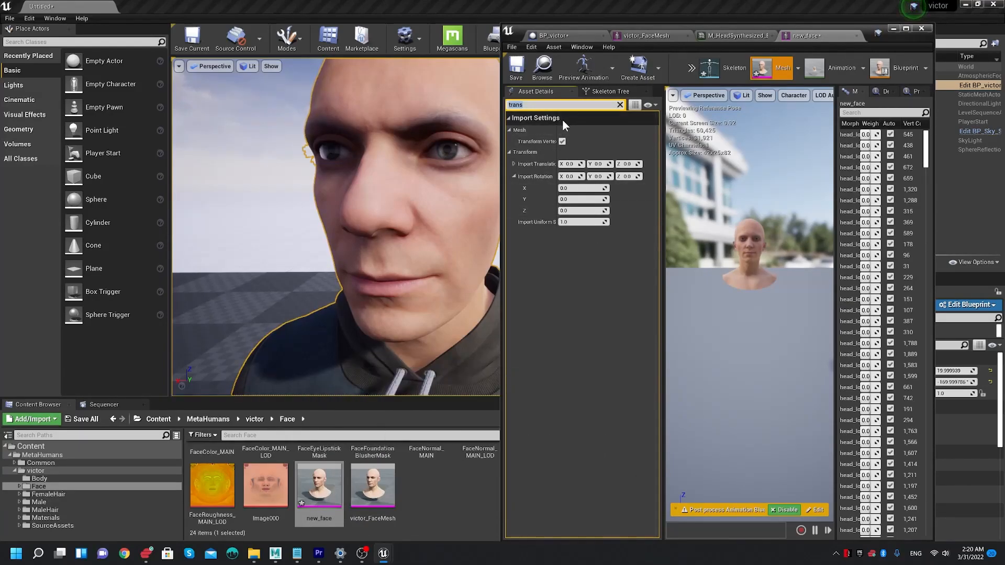
pyautogui.click(568, 108)
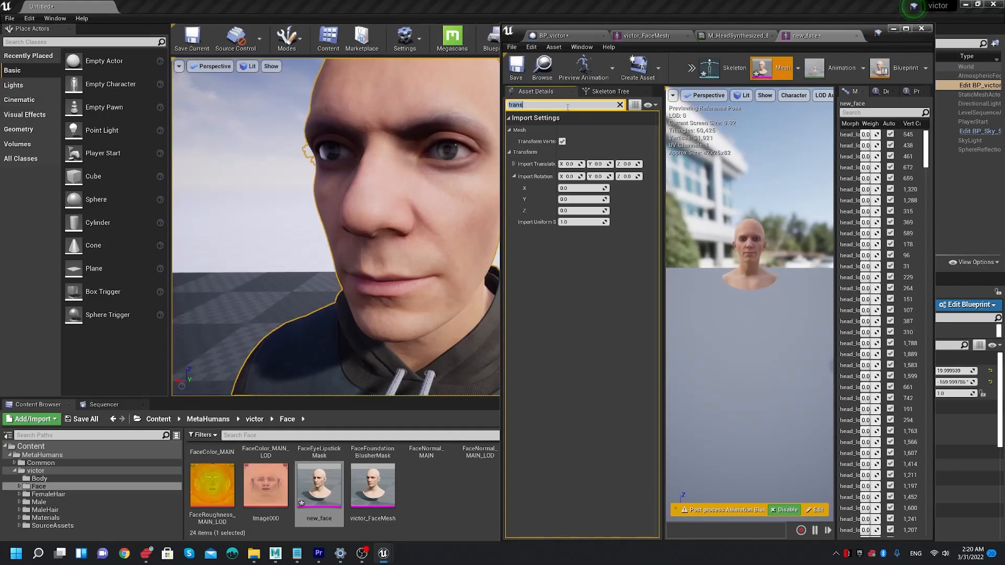
pyautogui.write('rig')
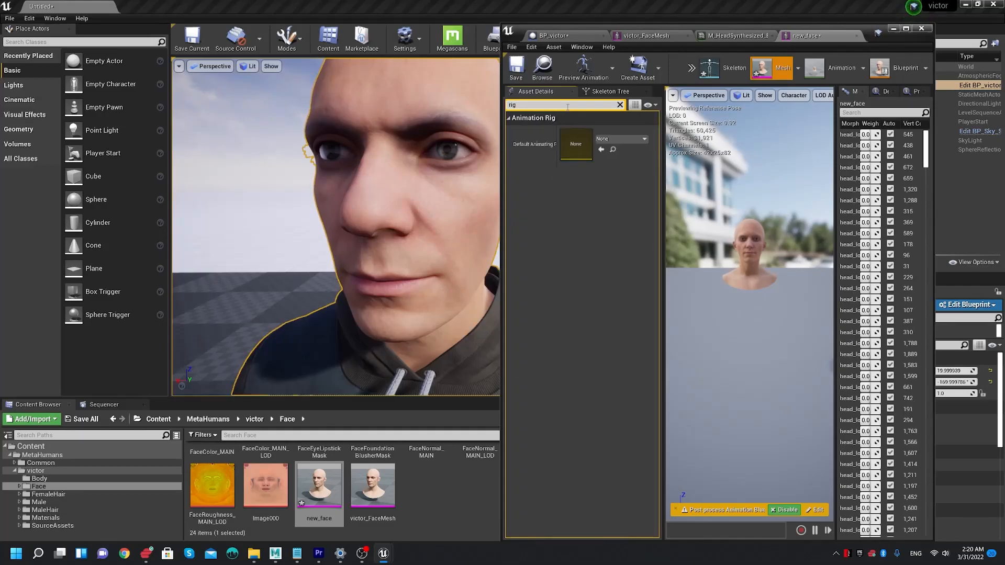
pyautogui.click(636, 146)
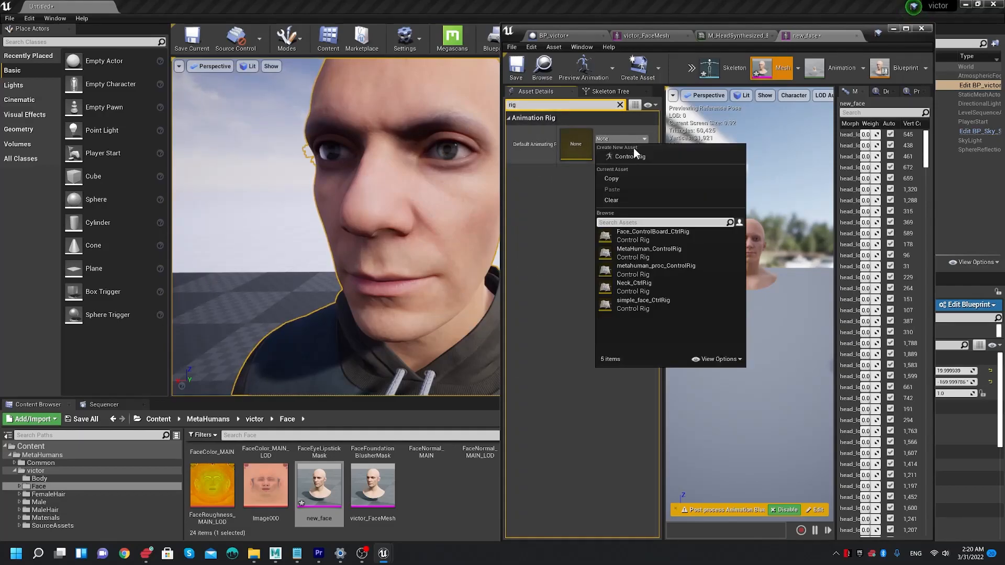
pyautogui.click(649, 237)
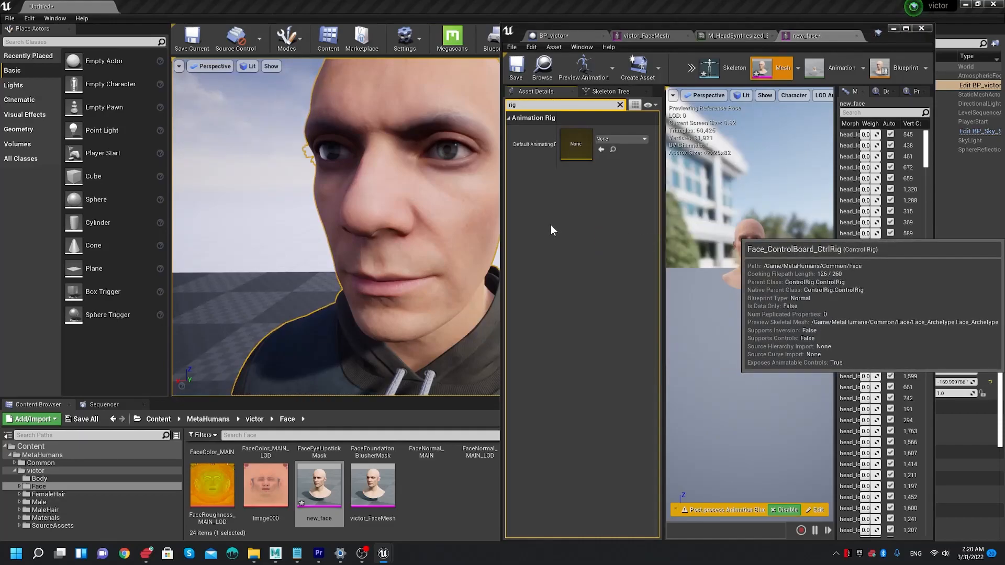
pyautogui.hotkey('ctrl', 's')
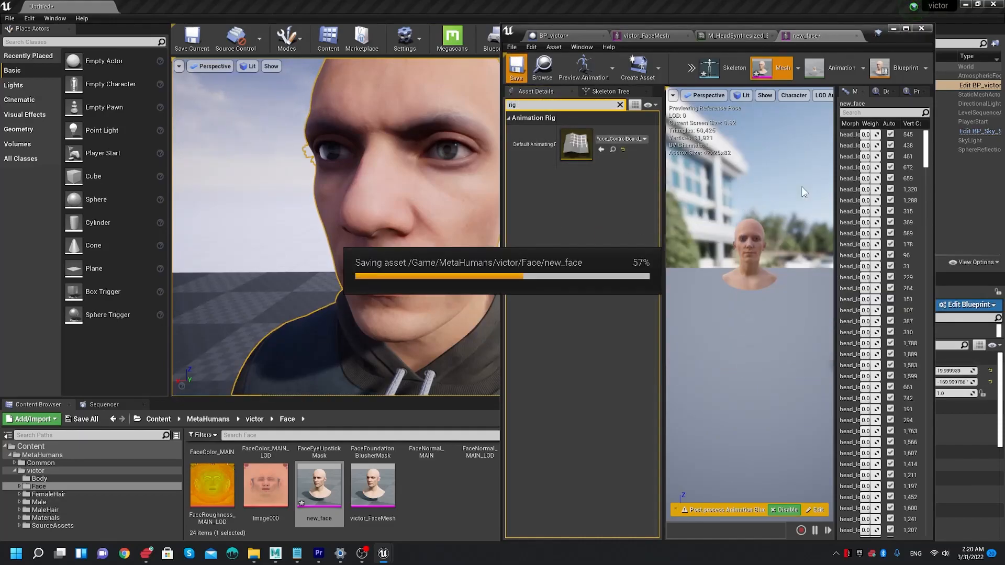
pyautogui.click(893, 29)
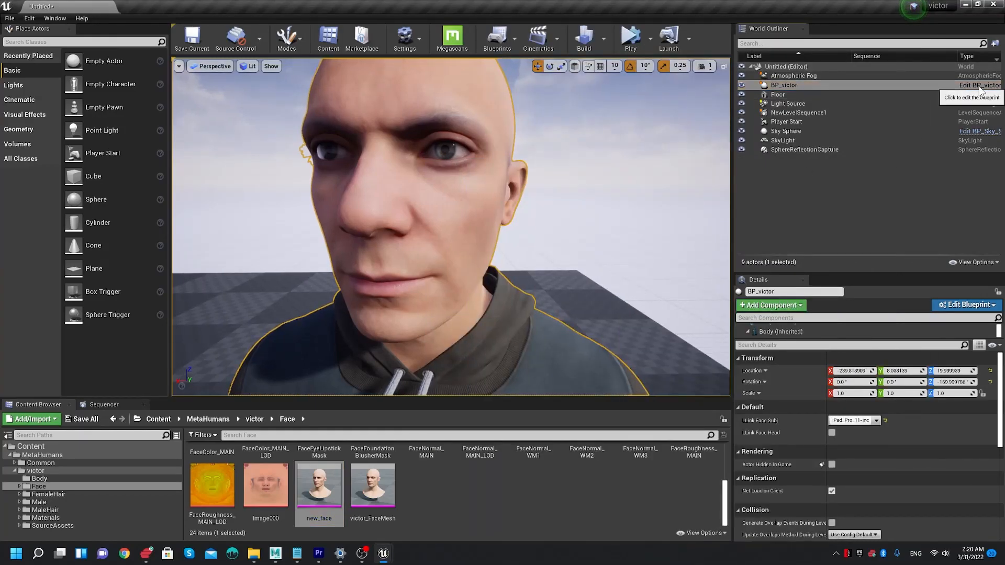
# - Assign new_face as the skeletal mesh of BP_victor's Face component, save the blueprint and minimize its window
pyautogui.click(978, 85)
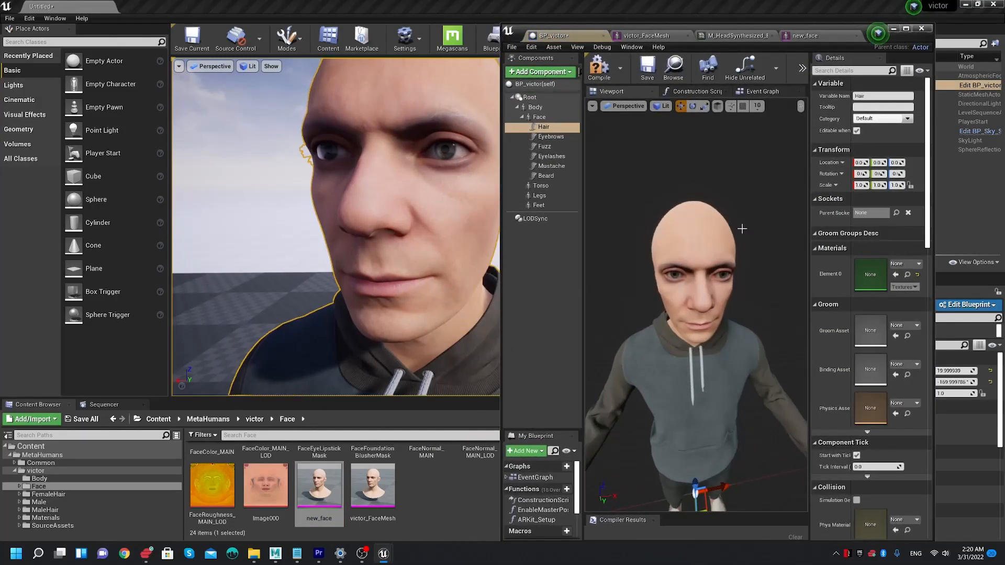
pyautogui.click(539, 116)
pyautogui.click(913, 314)
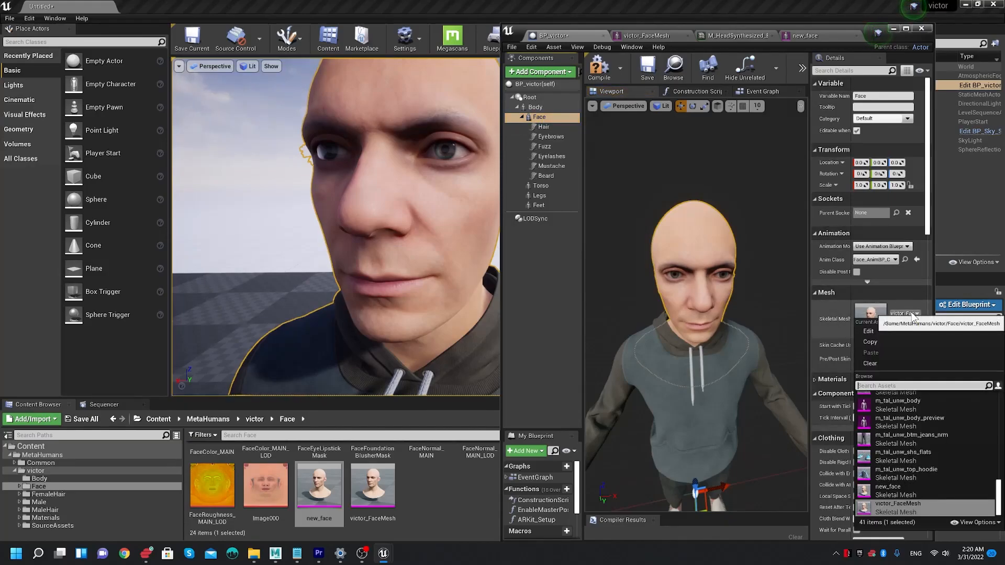
pyautogui.write('new')
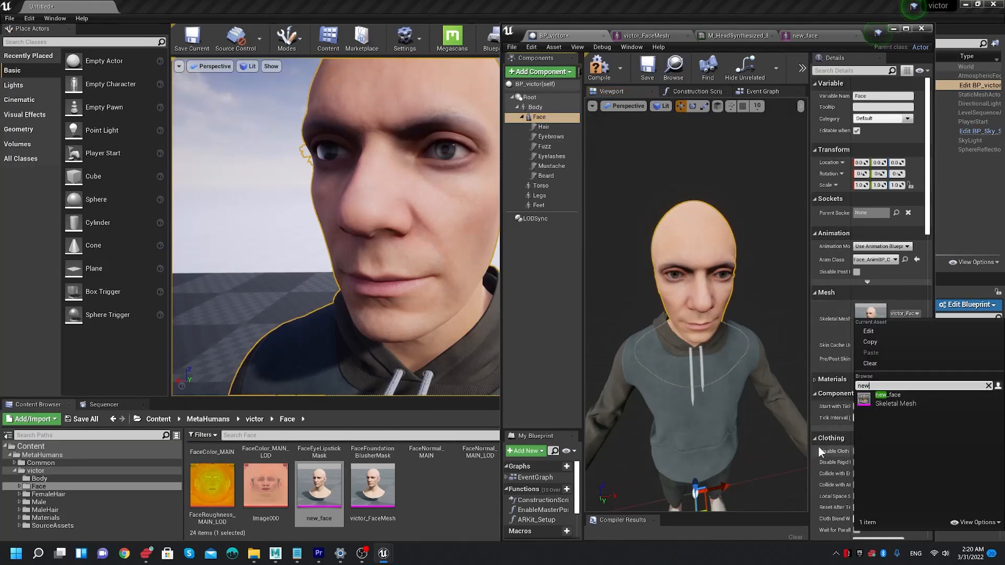
pyautogui.click(891, 401)
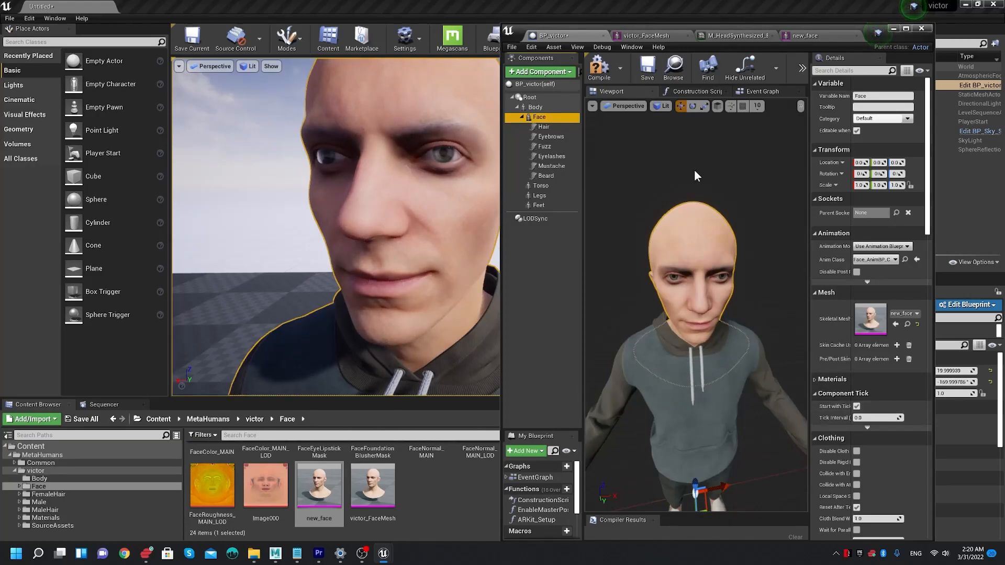
pyautogui.click(648, 67)
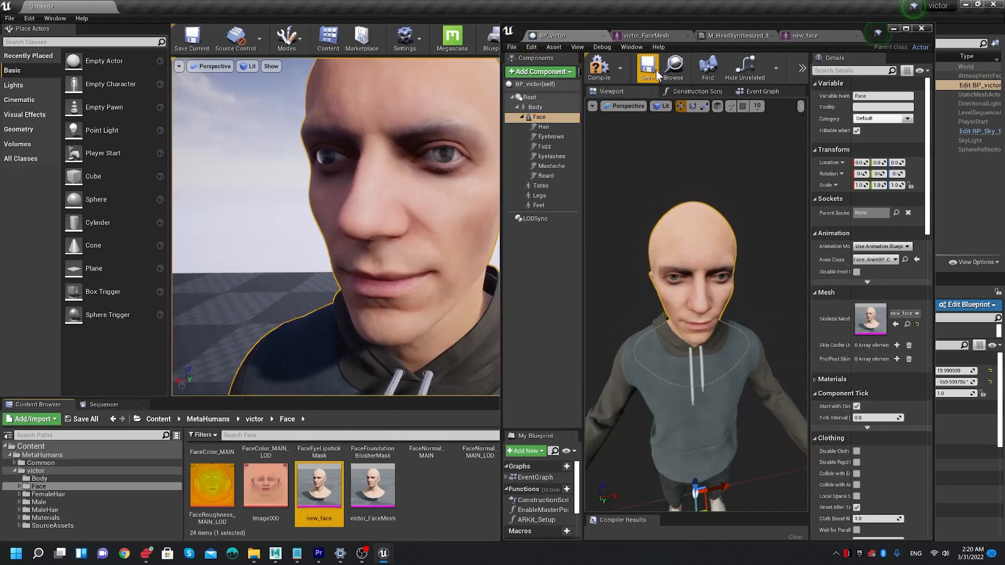
pyautogui.click(892, 29)
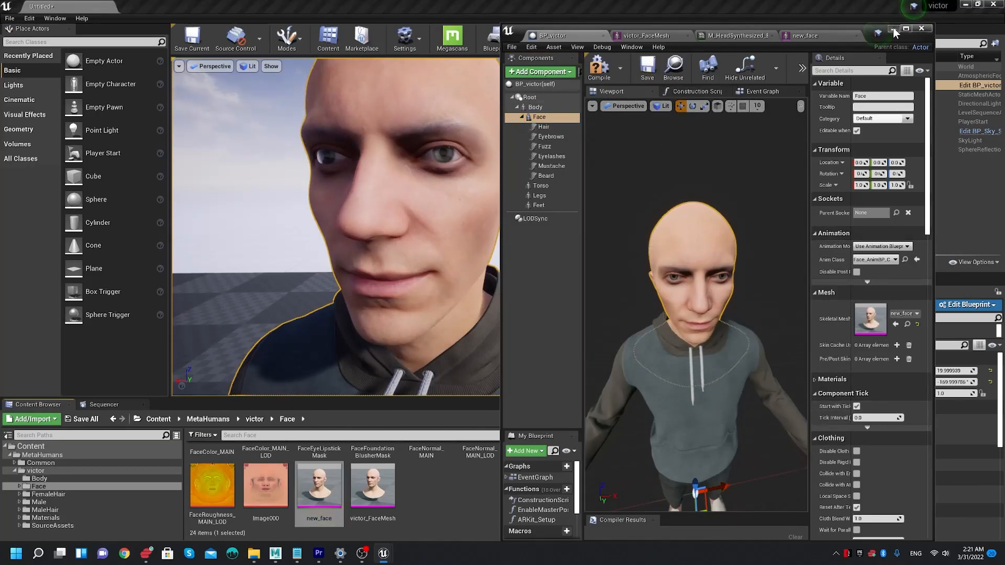
# - Simulate the level to examine how BP_victor's new face moves, and stop the simulation
pyautogui.moveTo(552, 222); pyautogui.dragTo(528, 219, button='right')
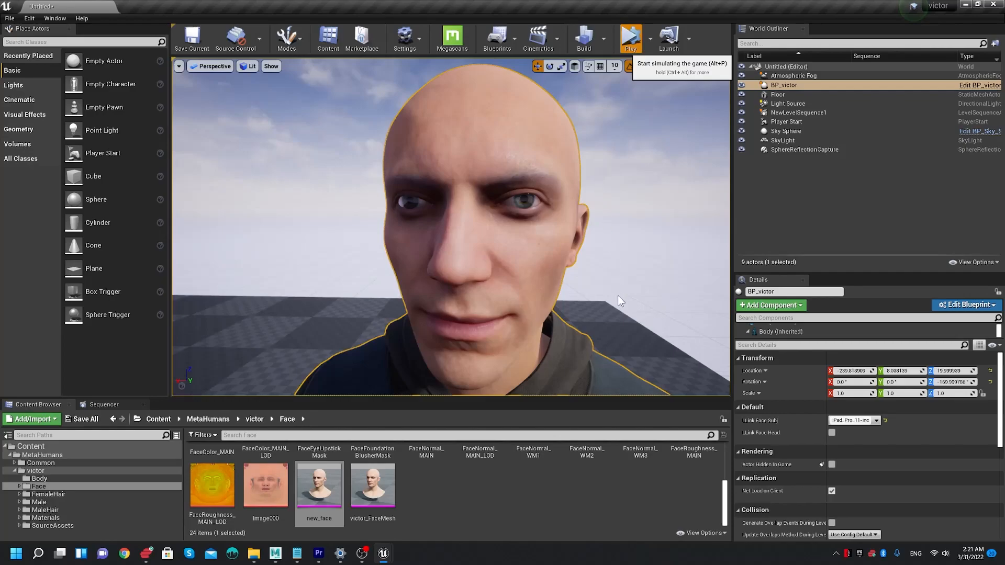
pyautogui.hotkey('alt', 'p')
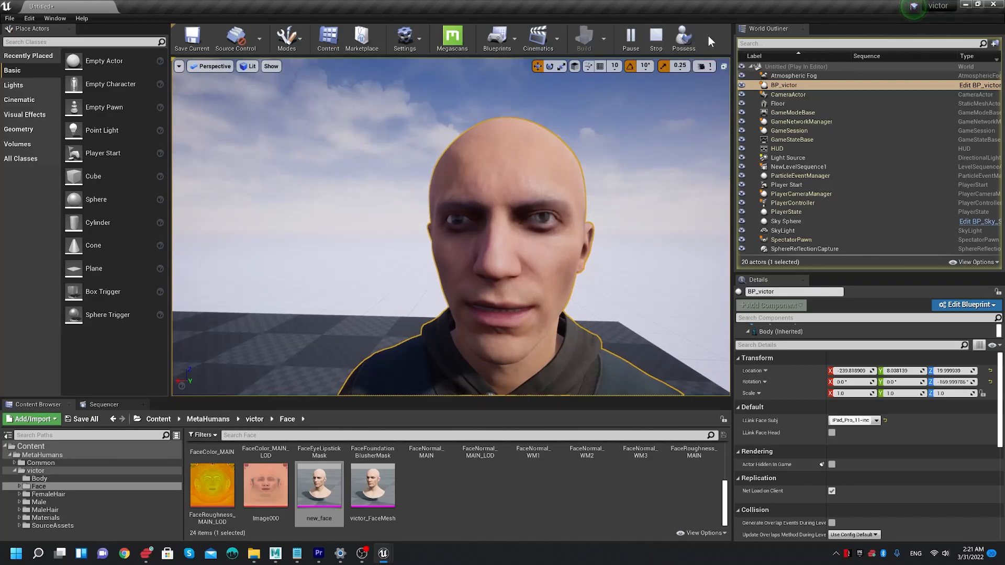
pyautogui.click(664, 46)
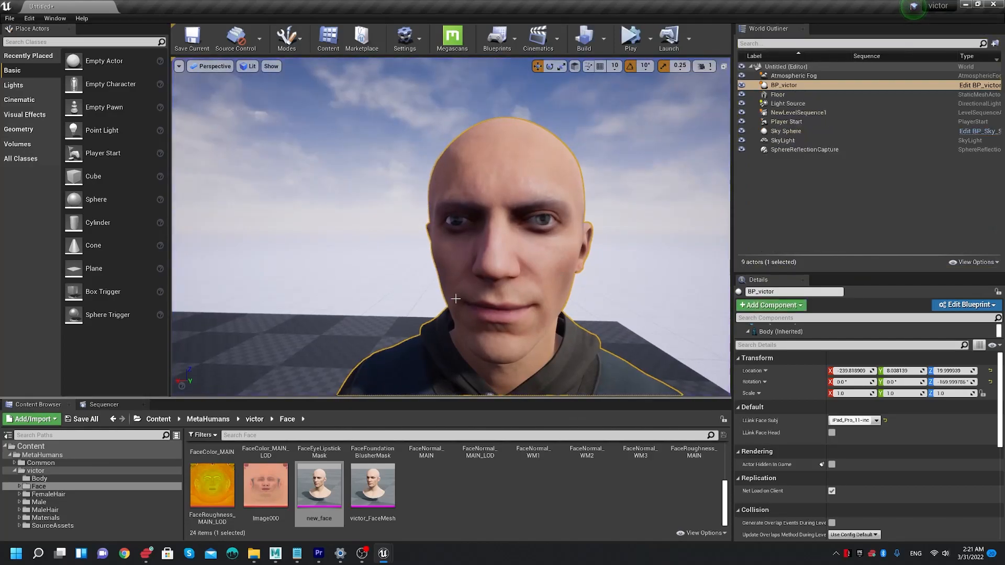
# - Add the BP_victor actor to NewLevelSequence1 in the Sequencer
pyautogui.click(104, 404)
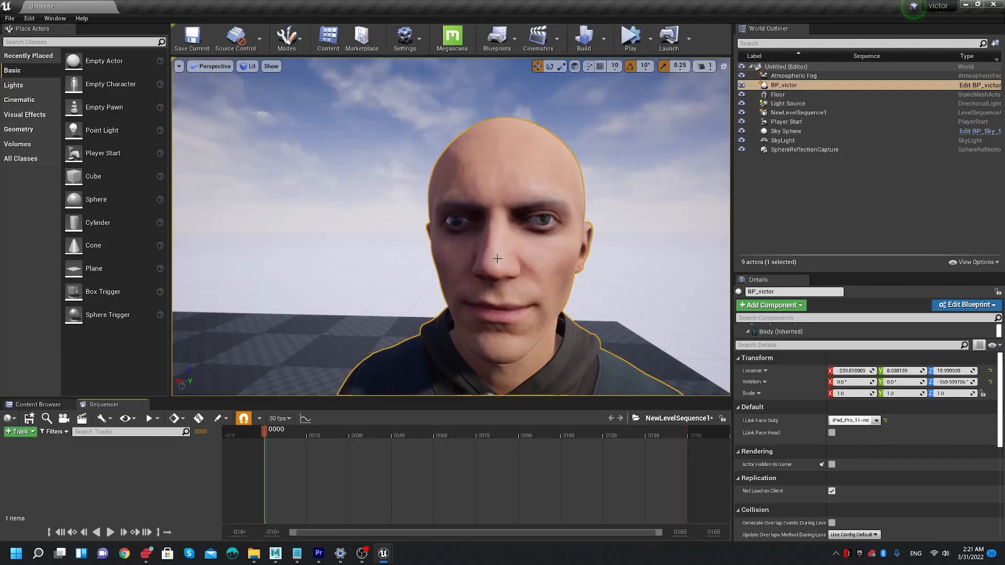
pyautogui.moveTo(785, 84); pyautogui.dragTo(102, 462)
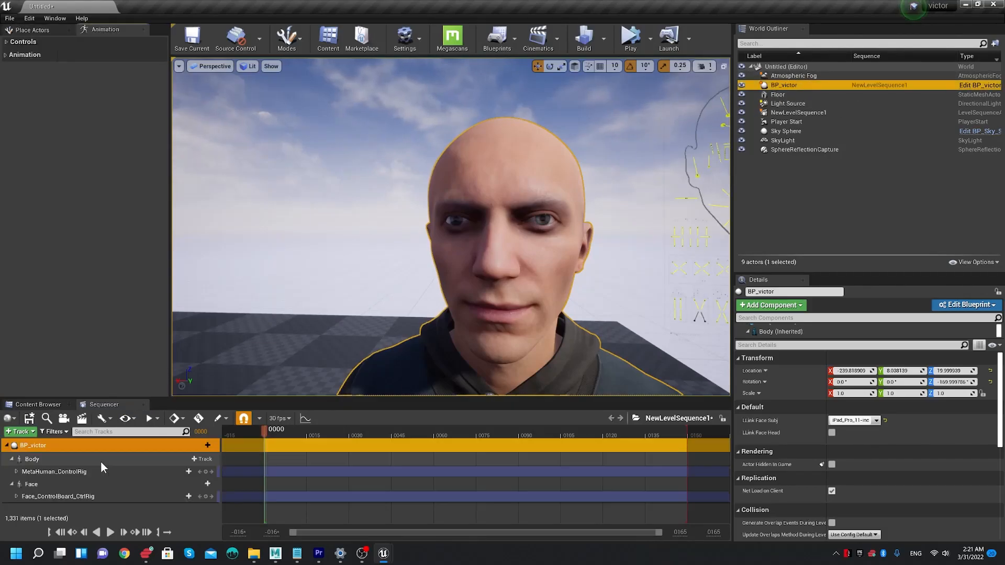
# - Select CTRL_L_eye_blink and CTRL_R_eye_blink on the face control board and set both to 1.0 to close the eyes
pyautogui.moveTo(451, 314); pyautogui.dragTo(528, 287, button='right')
pyautogui.moveTo(471, 206); pyautogui.dragTo(578, 179, button='right')
pyautogui.click(526, 208)
pyautogui.moveTo(517, 209); pyautogui.dragTo(588, 208, button='right')
pyautogui.keyDown('shift'); pyautogui.click(512, 208); pyautogui.keyUp('shift')
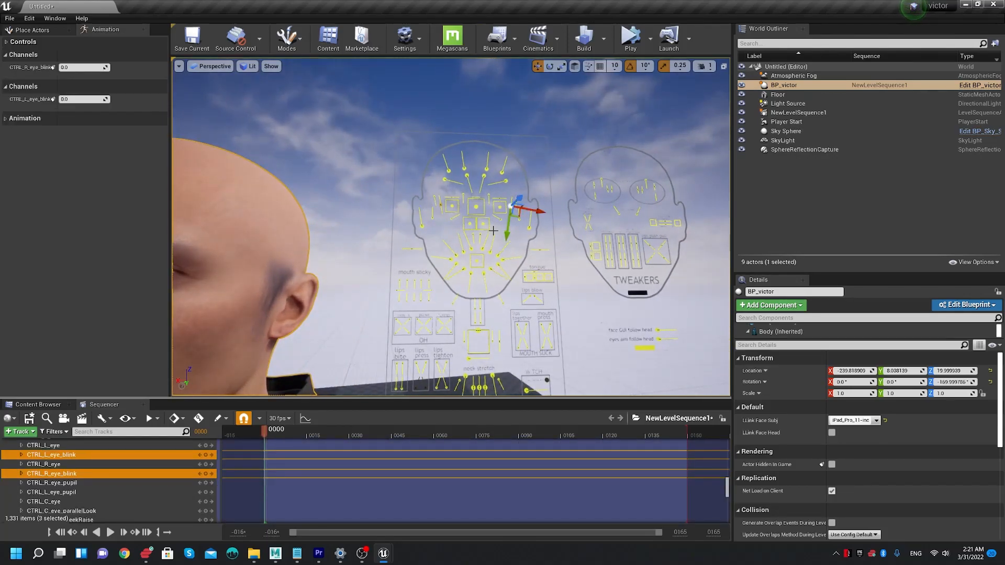
pyautogui.scroll(-3, 494, 230)
pyautogui.keyDown('alt'); pyautogui.moveTo(495, 230); pyautogui.dragTo(586, 226); pyautogui.keyUp('alt')
pyautogui.keyDown('alt'); pyautogui.moveTo(555, 245); pyautogui.dragTo(654, 244, button='middle'); pyautogui.keyUp('alt')
pyautogui.scroll(4, 655, 244)
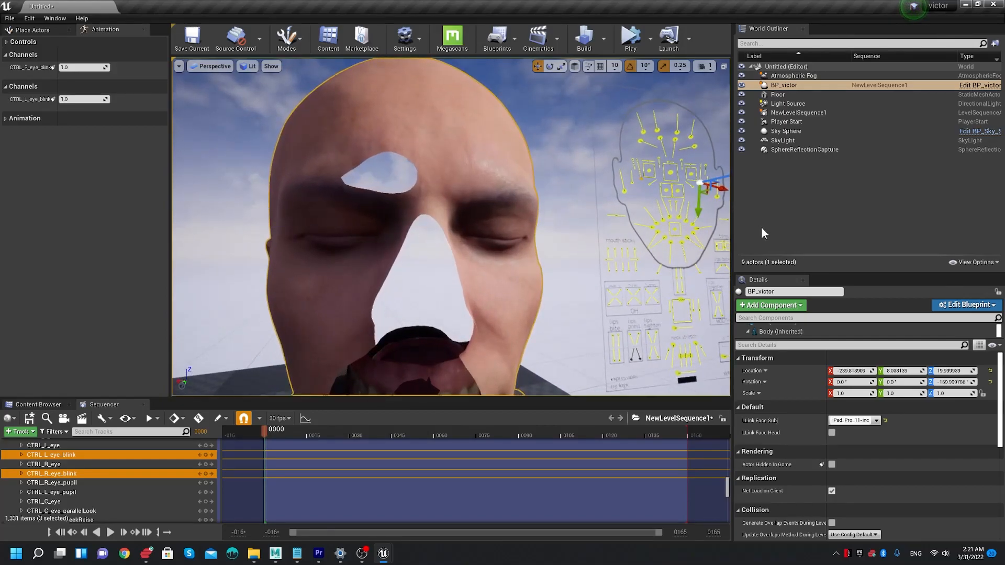
# - Undo the keys and control moves made on CTRL_L_eye_blink and CTRL_R_eye_blink to reopen the eyes
pyautogui.moveTo(698, 215)
pyautogui.mouseDown()
pyautogui.moveTo(698, 203)
pyautogui.moveTo(699, 215)
pyautogui.mouseUp()
pyautogui.press('s')
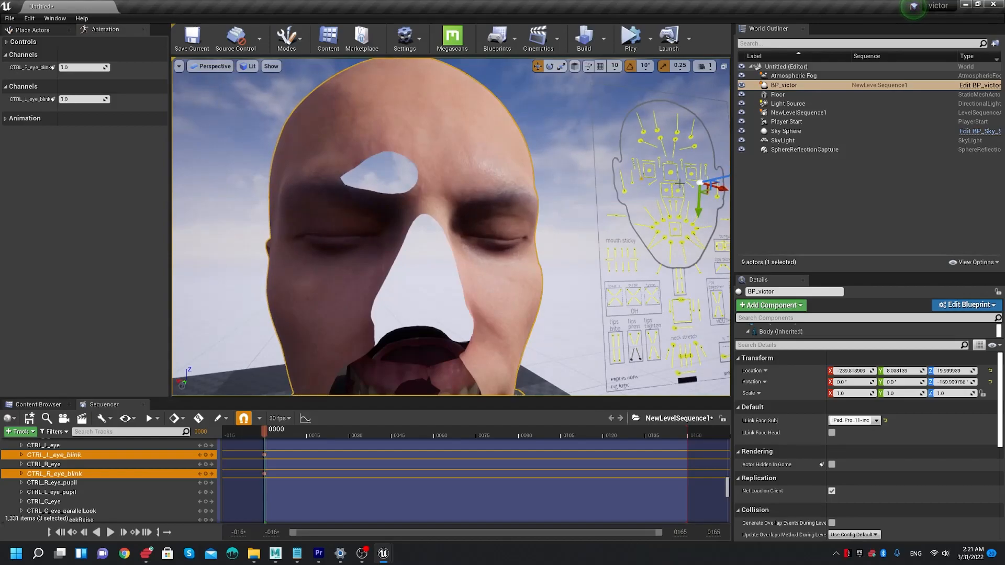
pyautogui.hotkey('ctrl', 'z')
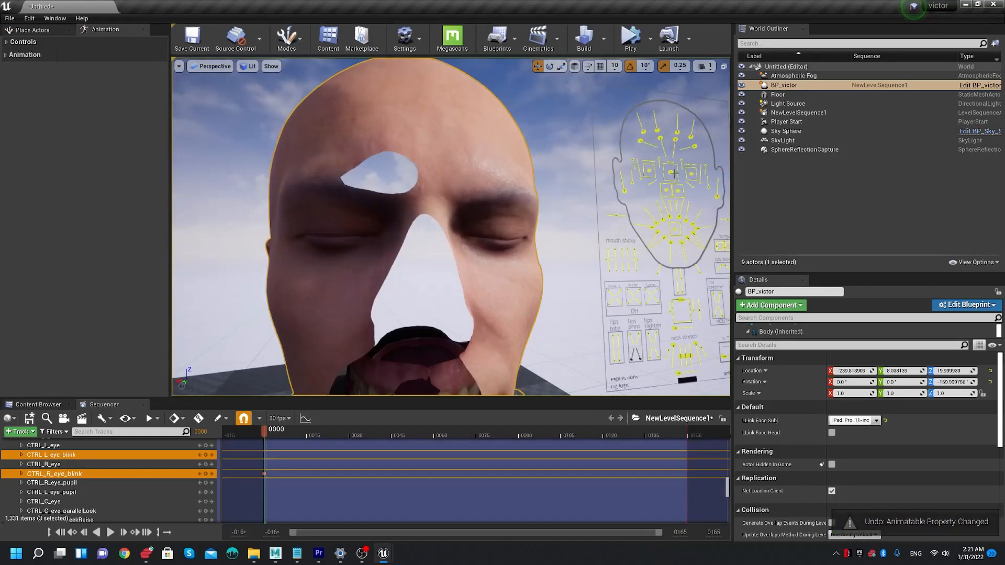
pyautogui.hotkey('ctrl', 'z')
pyautogui.hotkey('ctrl', 'z')
pyautogui.hotkey('ctrl', 'z')
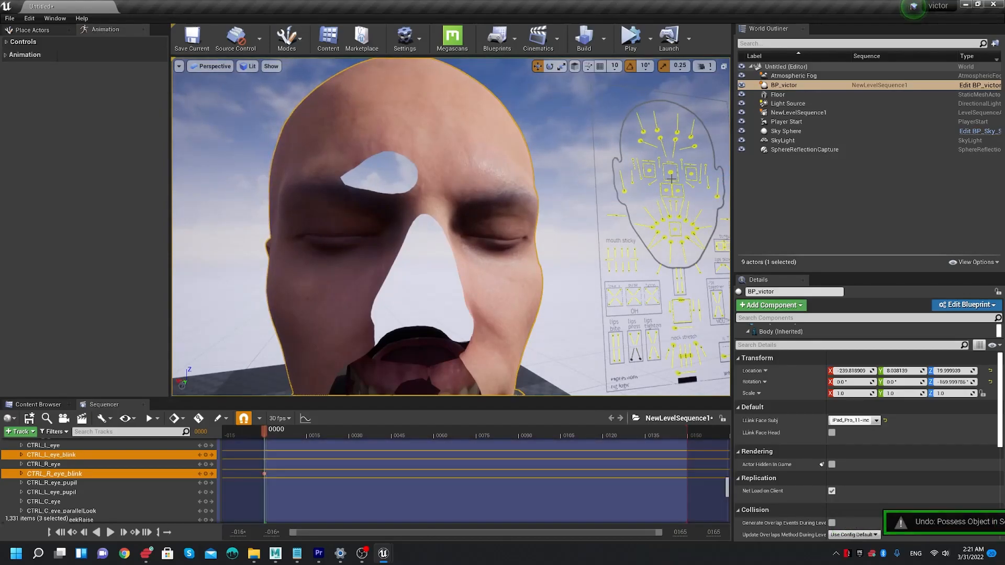
pyautogui.hotkey('ctrl', 'z')
pyautogui.hotkey('ctrl', 'z')
pyautogui.hotkey('ctrl', 'z')
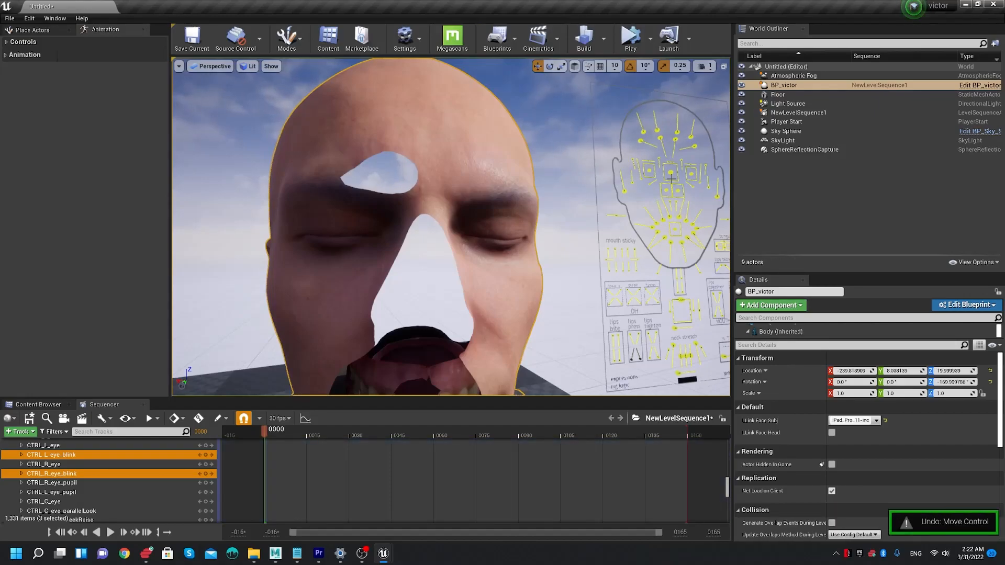
# - Try shifting the gaze by moving CTRL_C_eye to X -1.0 and Y about 0.47, and undo the move
pyautogui.click(641, 181)
pyautogui.moveTo(643, 180)
pyautogui.mouseDown()
pyautogui.moveTo(645, 188)
pyautogui.moveTo(634, 177)
pyautogui.moveTo(661, 175)
pyautogui.moveTo(626, 162)
pyautogui.moveTo(635, 172)
pyautogui.mouseUp()
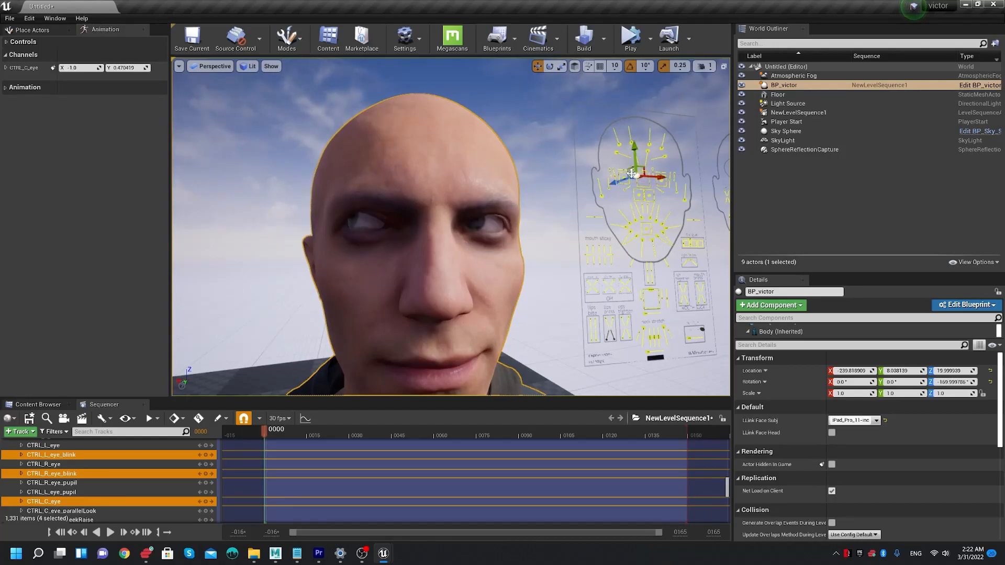
pyautogui.hotkey('ctrl', 'z')
# - Select CTRL_L_mouth_sharpCornerPull on the face control board, with both the face and the board in view
pyautogui.moveTo(645, 297); pyautogui.dragTo(753, 296, button='right')
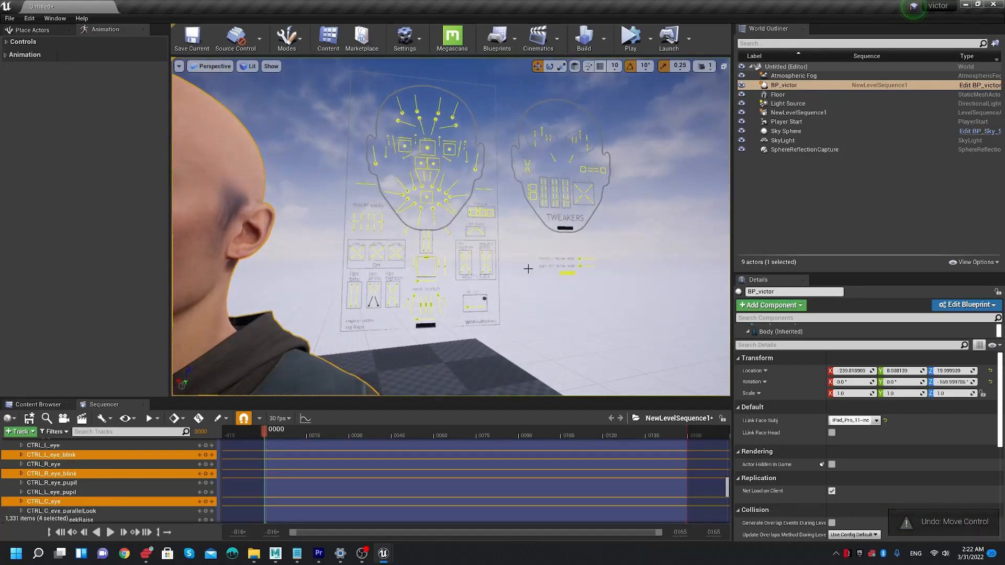
pyautogui.click(446, 193)
pyautogui.press('s')
pyautogui.press('a')
pyautogui.moveTo(480, 197); pyautogui.dragTo(480, 198, button='right')
pyautogui.moveTo(567, 183); pyautogui.dragTo(547, 200)
pyautogui.click(546, 197)
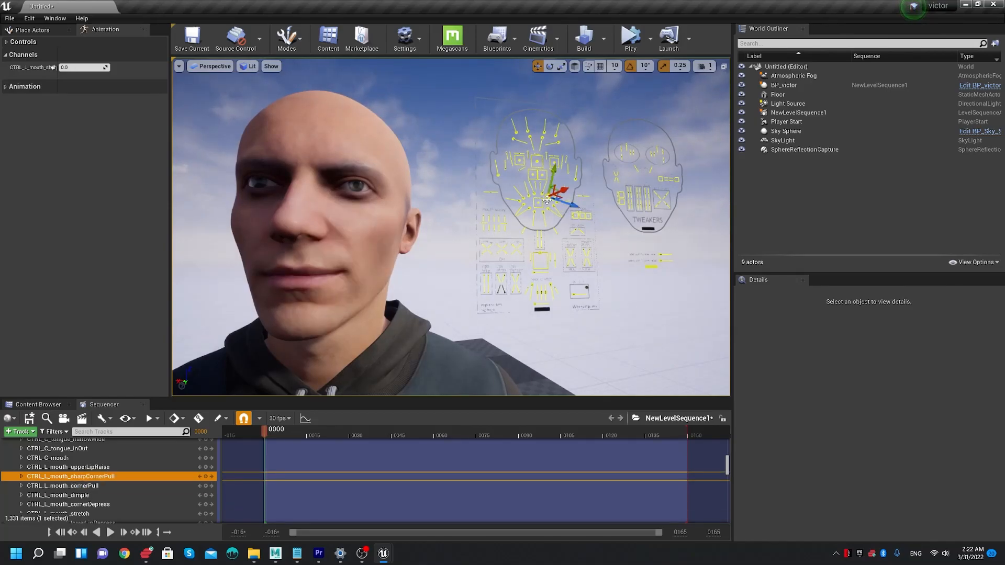
# - Try moving CTRL_C_jaw and CTRL_C_mouth, undoing each move
pyautogui.click(542, 251)
pyautogui.moveTo(537, 260)
pyautogui.mouseDown()
pyautogui.moveTo(539, 282)
pyautogui.moveTo(535, 259)
pyautogui.mouseUp()
pyautogui.hotkey('ctrl', 'z')
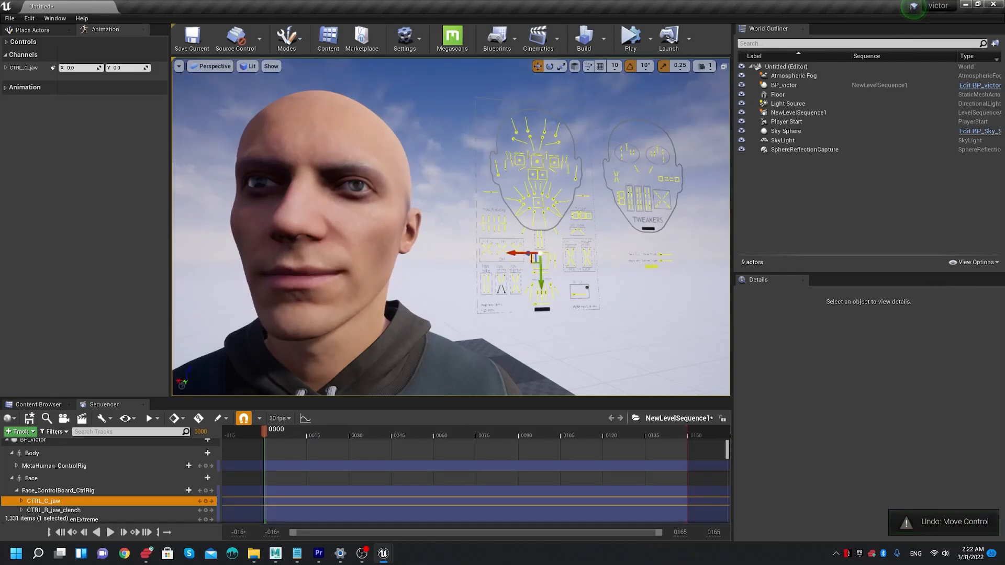
pyautogui.click(537, 204)
pyautogui.moveTo(538, 203)
pyautogui.mouseDown()
pyautogui.moveTo(550, 191)
pyautogui.moveTo(542, 202)
pyautogui.mouseUp()
pyautogui.hotkey('ctrl', 'z')
# - Select the twelve towards, purse and funnel controls in the OH group and try to move them together
pyautogui.scroll(3, 544, 204)
pyautogui.press('f')
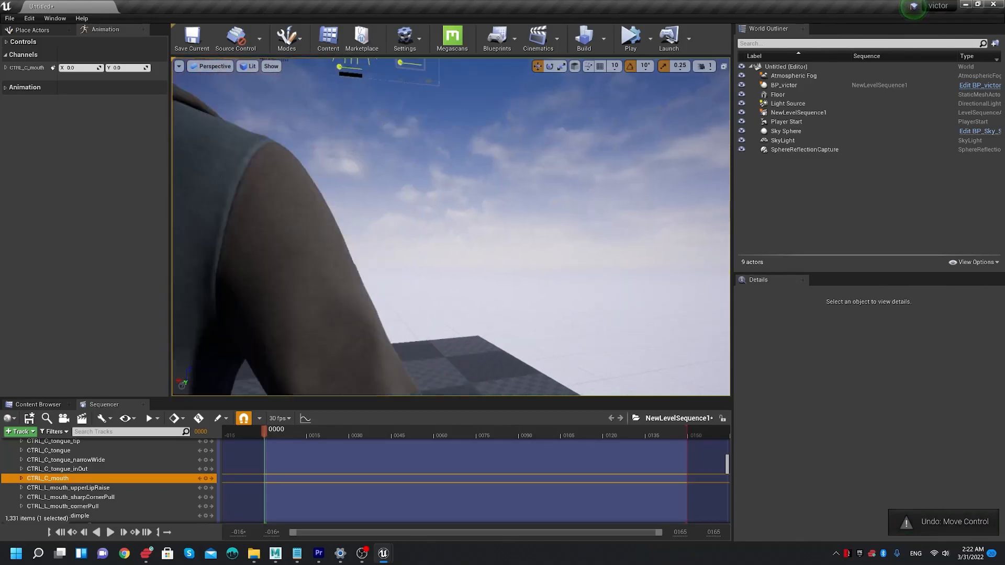
pyautogui.keyDown('alt'); pyautogui.moveTo(449, 249); pyautogui.dragTo(396, 309); pyautogui.keyUp('alt')
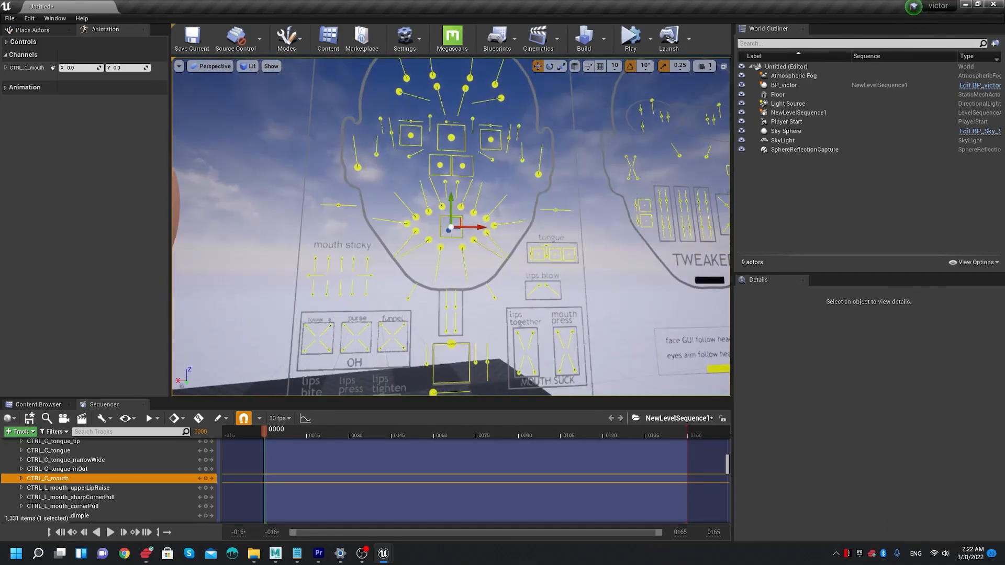
pyautogui.click(418, 317)
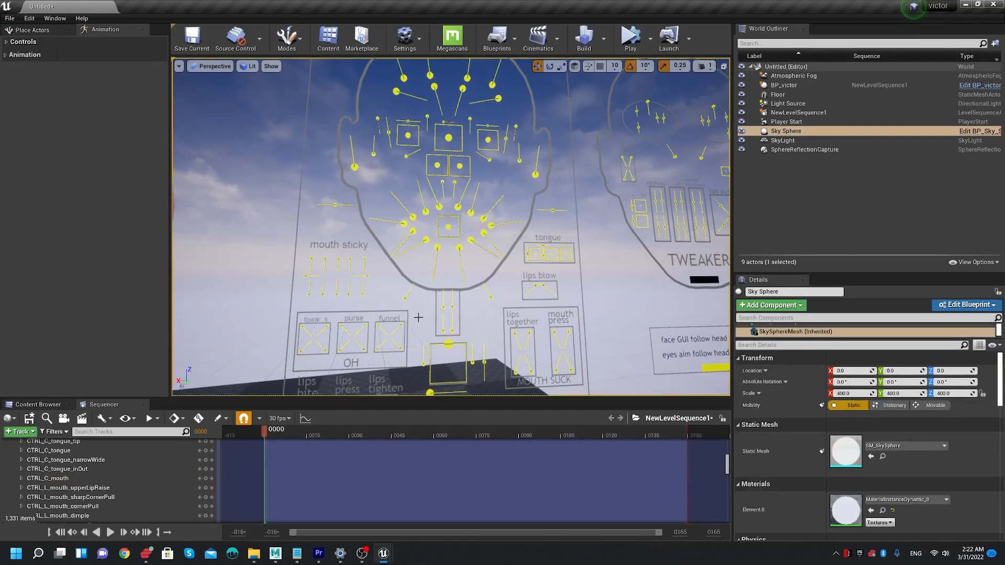
pyautogui.keyDown('ctrl'); pyautogui.keyDown('alt'); pyautogui.moveTo(415, 316); pyautogui.dragTo(297, 358); pyautogui.keyUp('alt'); pyautogui.keyUp('ctrl')
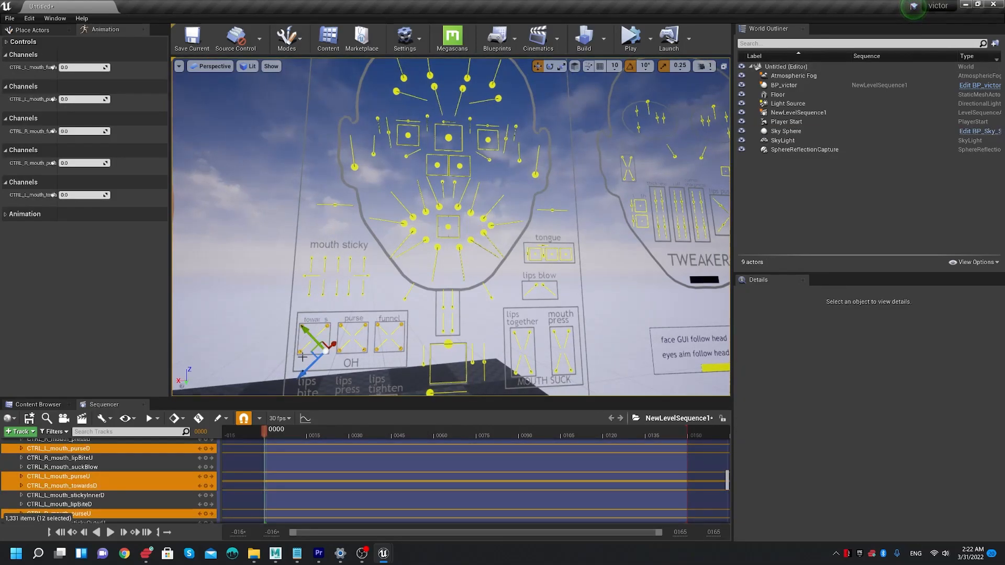
pyautogui.press('s')
pyautogui.moveTo(412, 325); pyautogui.dragTo(412, 325, button='right')
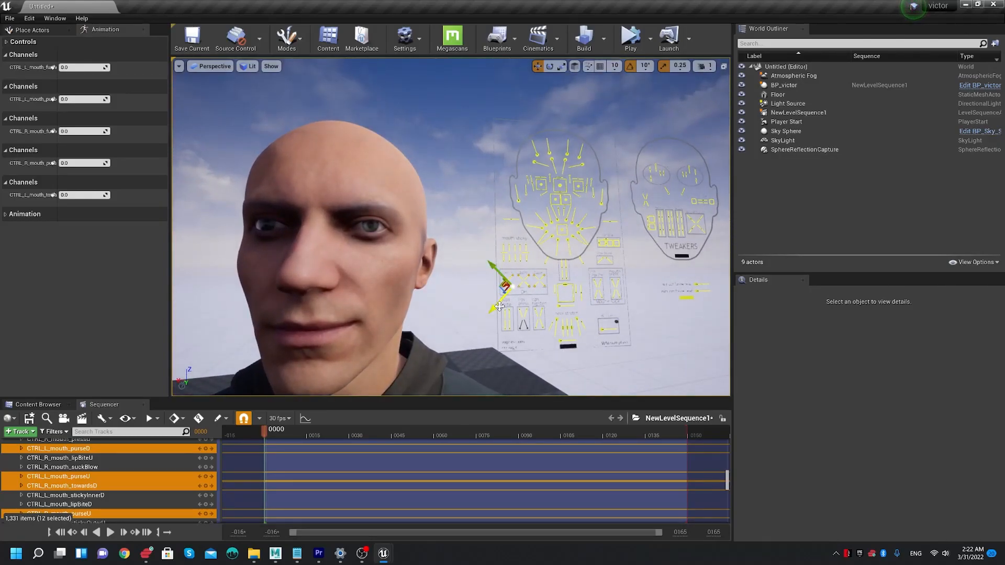
pyautogui.moveTo(502, 288)
pyautogui.mouseDown()
pyautogui.moveTo(488, 245)
pyautogui.moveTo(516, 293)
pyautogui.moveTo(489, 270)
pyautogui.moveTo(502, 294)
pyautogui.mouseUp()
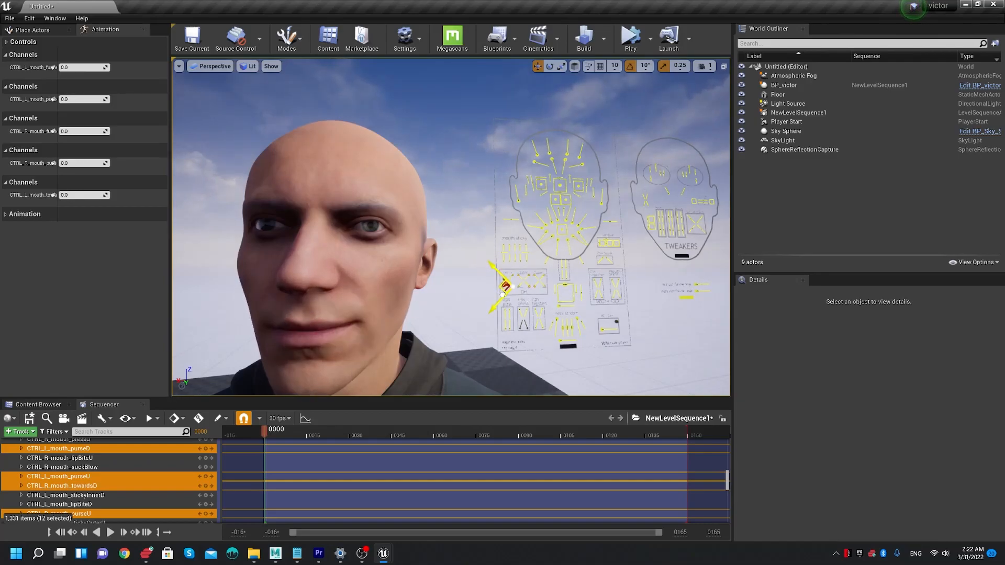
# - Open the mouth by lowering CTRL_C_jaw to a Y value of about 0.3
pyautogui.moveTo(565, 284); pyautogui.dragTo(568, 310)
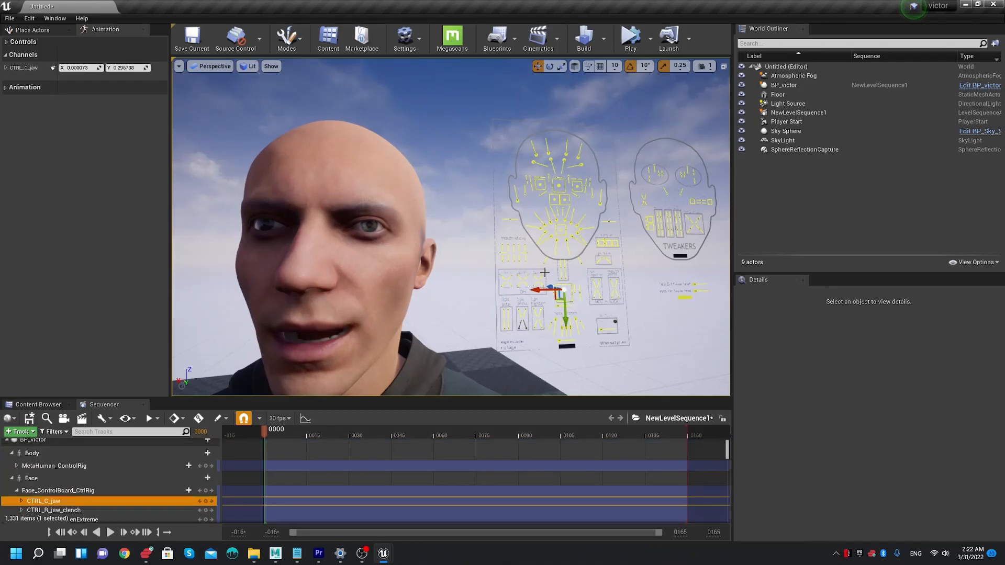
pyautogui.press('f')
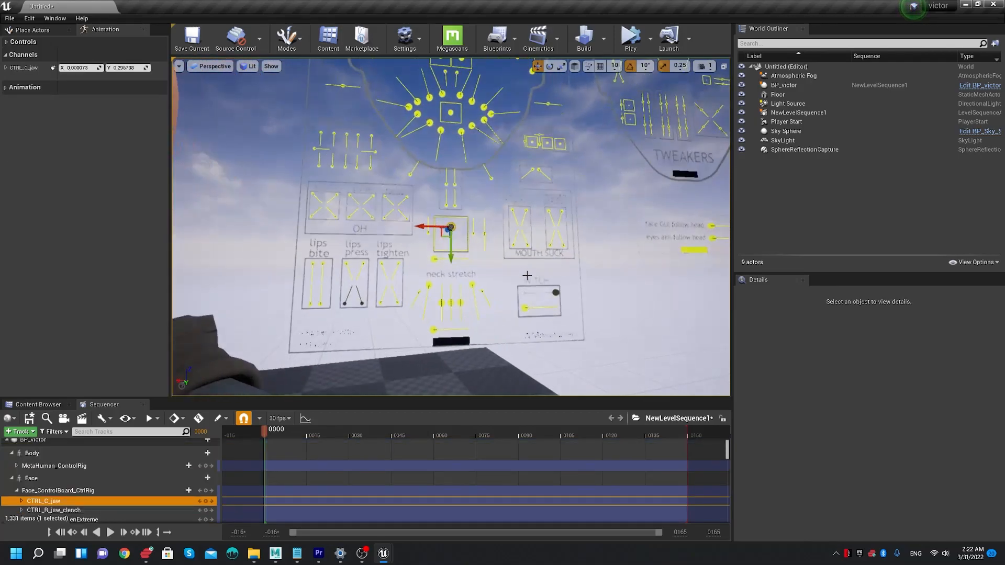
# - Try to select the funnel controls in the OH group of the face control board
pyautogui.click(419, 189)
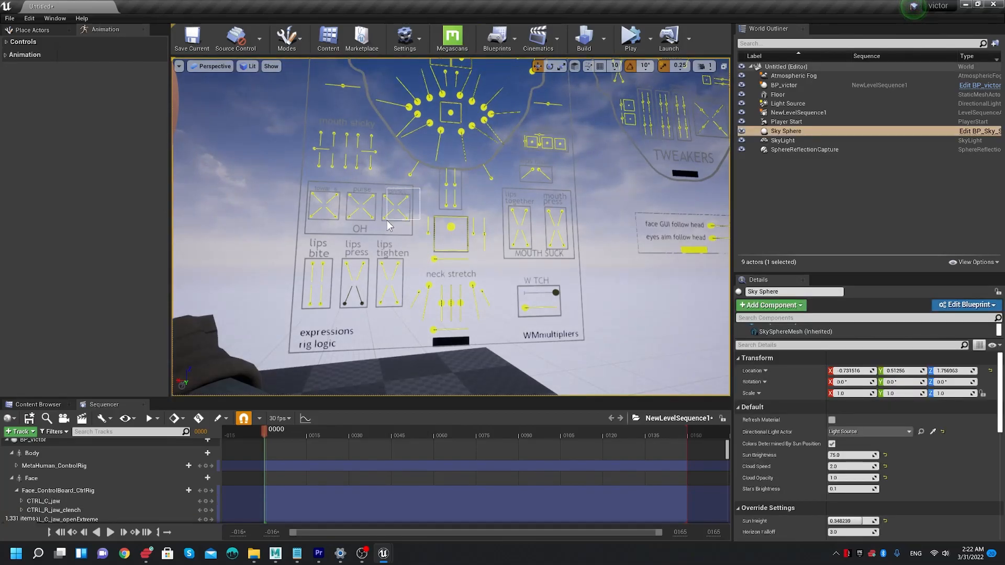
pyautogui.keyDown('ctrl'); pyautogui.keyDown('alt'); pyautogui.moveTo(388, 225); pyautogui.dragTo(389, 225); pyautogui.keyUp('alt'); pyautogui.keyUp('ctrl')
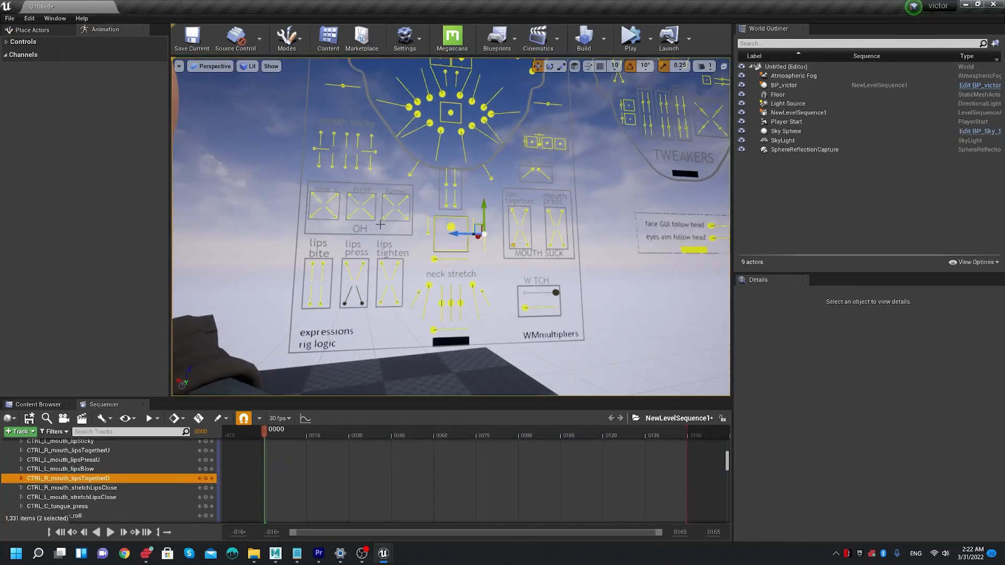
pyautogui.click(403, 197)
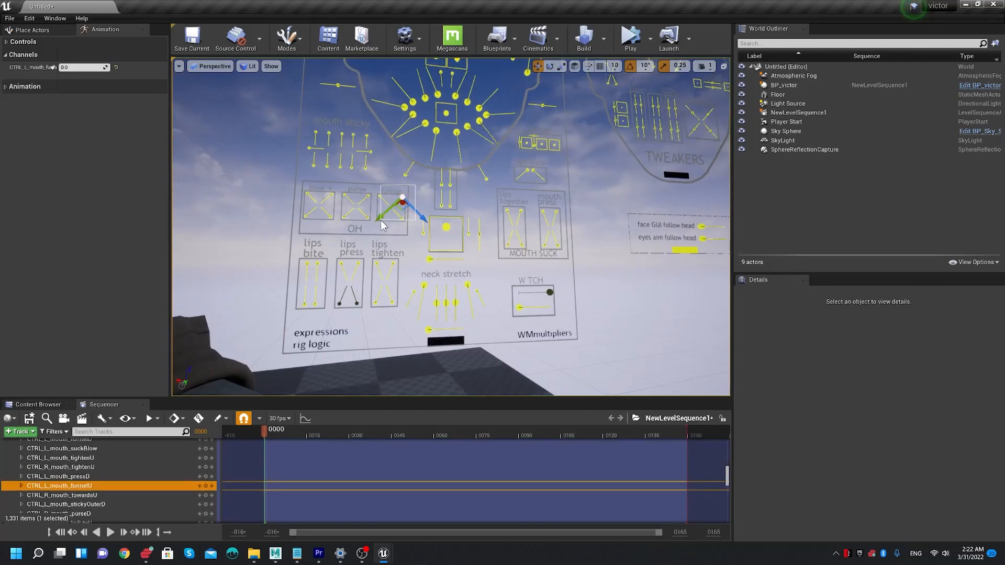
pyautogui.keyDown('ctrl'); pyautogui.keyDown('alt'); pyautogui.moveTo(376, 220); pyautogui.dragTo(377, 220); pyautogui.keyUp('alt'); pyautogui.keyUp('ctrl')
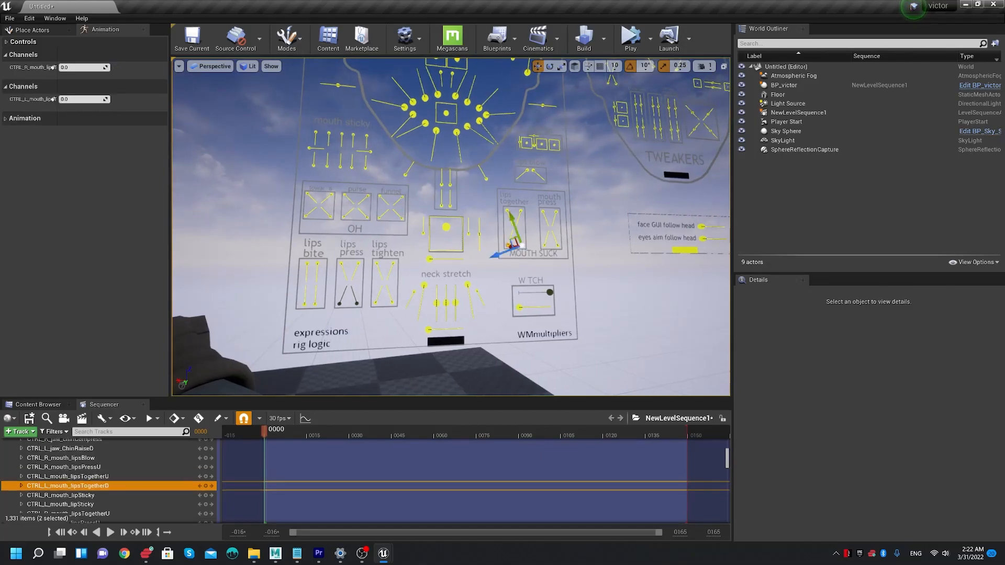
pyautogui.press('f')
pyautogui.keyDown('alt'); pyautogui.moveTo(314, 177); pyautogui.dragTo(282, 194); pyautogui.keyUp('alt')
pyautogui.keyDown('alt'); pyautogui.moveTo(314, 177); pyautogui.dragTo(346, 177, button='right'); pyautogui.keyUp('alt')
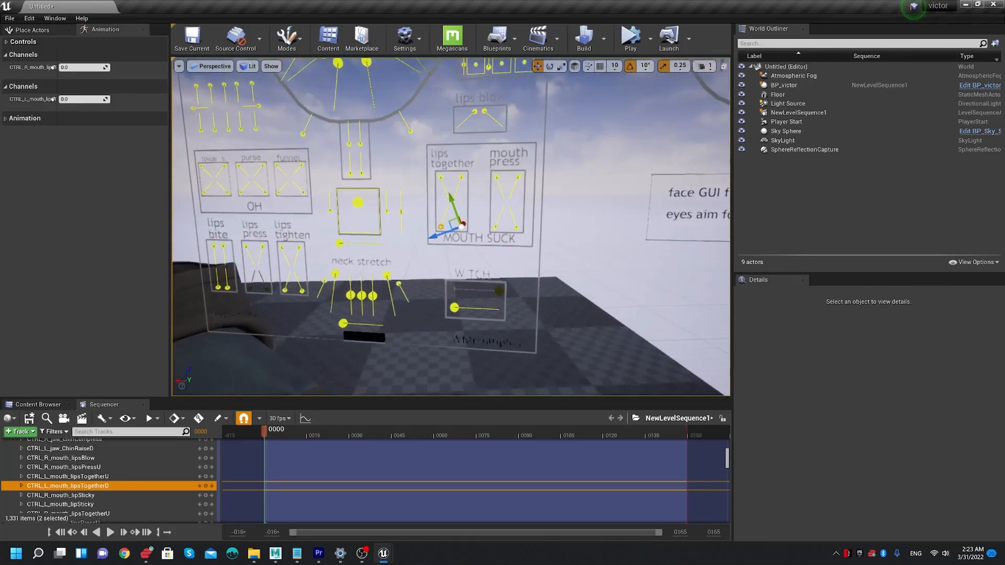
pyautogui.keyDown('alt'); pyautogui.moveTo(337, 178); pyautogui.dragTo(483, 178, button='middle'); pyautogui.keyUp('alt')
pyautogui.scroll(3, 337, 178)
pyautogui.scroll(-3, 337, 177)
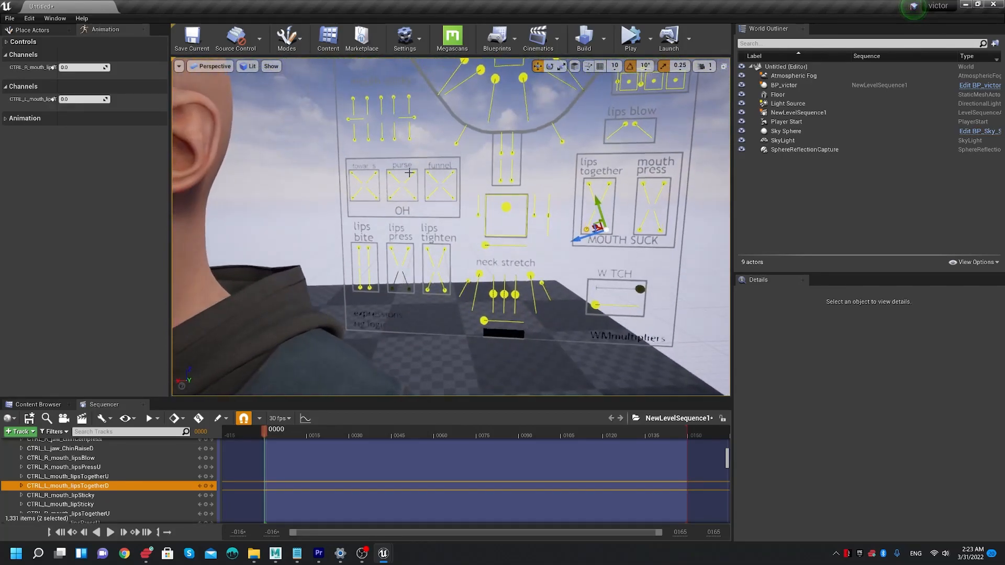
pyautogui.moveTo(419, 159); pyautogui.dragTo(443, 196)
pyautogui.scroll(5, 405, 141)
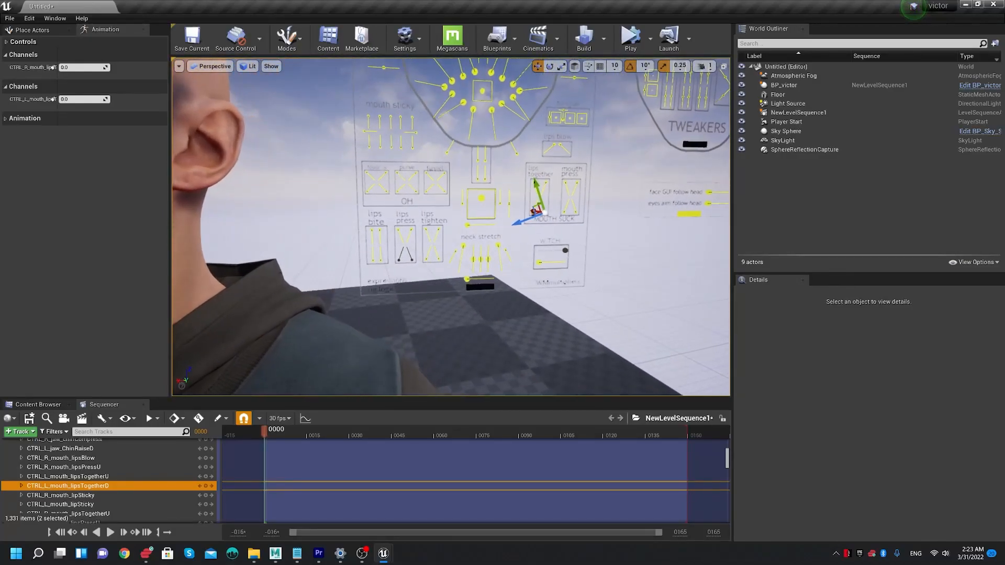
# - Select CTRL_L_mouth_funnelU and CTRL_L_mouth_funnelD together on the face control board
pyautogui.moveTo(405, 142); pyautogui.dragTo(405, 143, button='right')
pyautogui.click(401, 141)
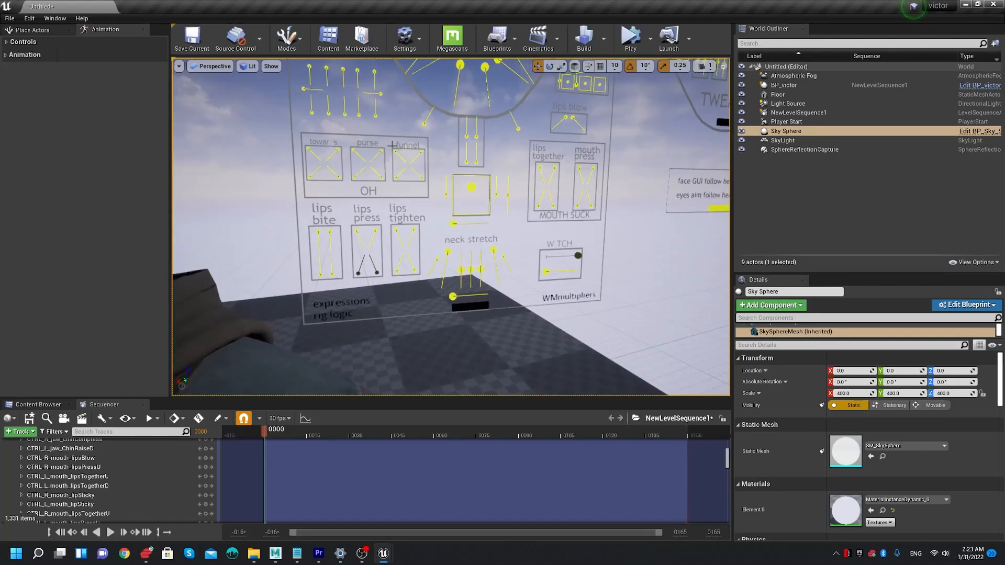
pyautogui.click(425, 182)
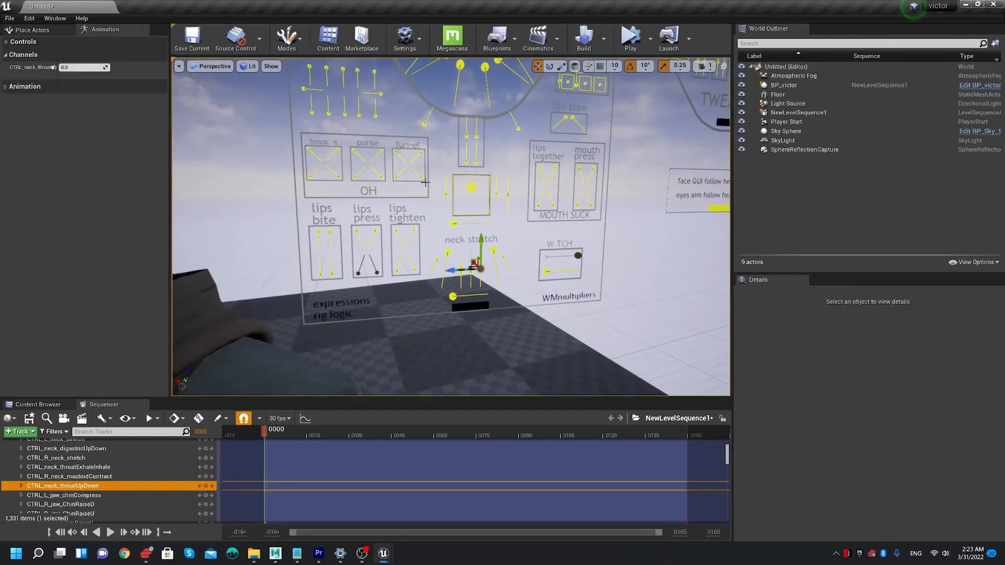
pyautogui.click(418, 152)
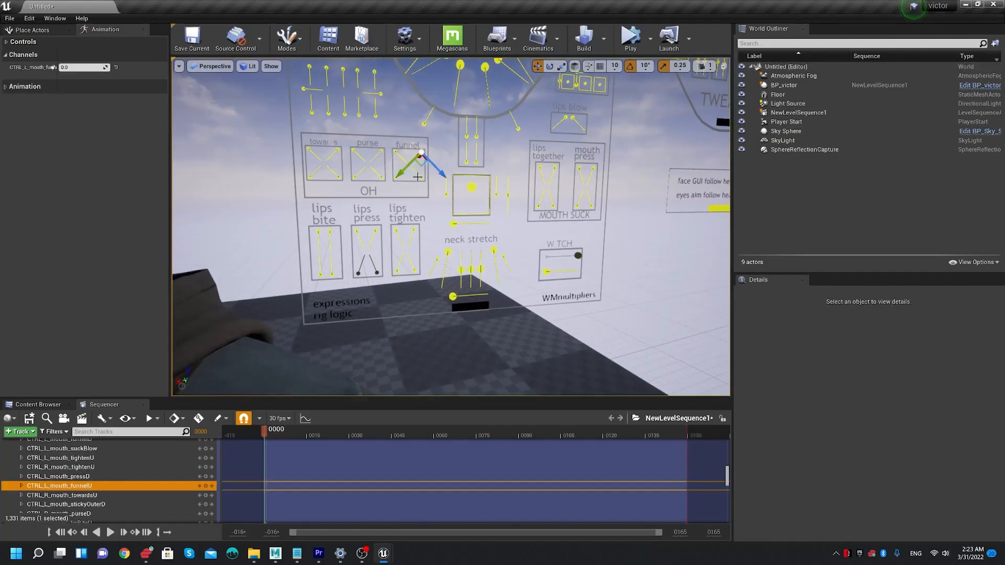
pyautogui.keyDown('ctrl'); pyautogui.click(407, 165); pyautogui.keyUp('ctrl')
pyautogui.moveTo(395, 151); pyautogui.dragTo(369, 132, button='middle')
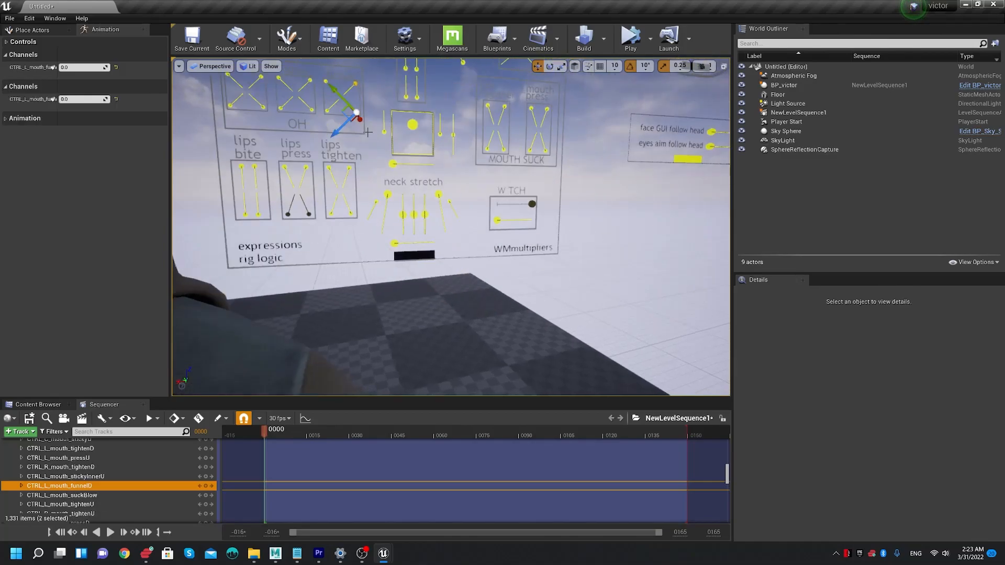
pyautogui.moveTo(380, 171)
pyautogui.mouseDown(button='right')
pyautogui.moveTo(366, 155)
pyautogui.moveTo(380, 171)
pyautogui.mouseUp(button='right')
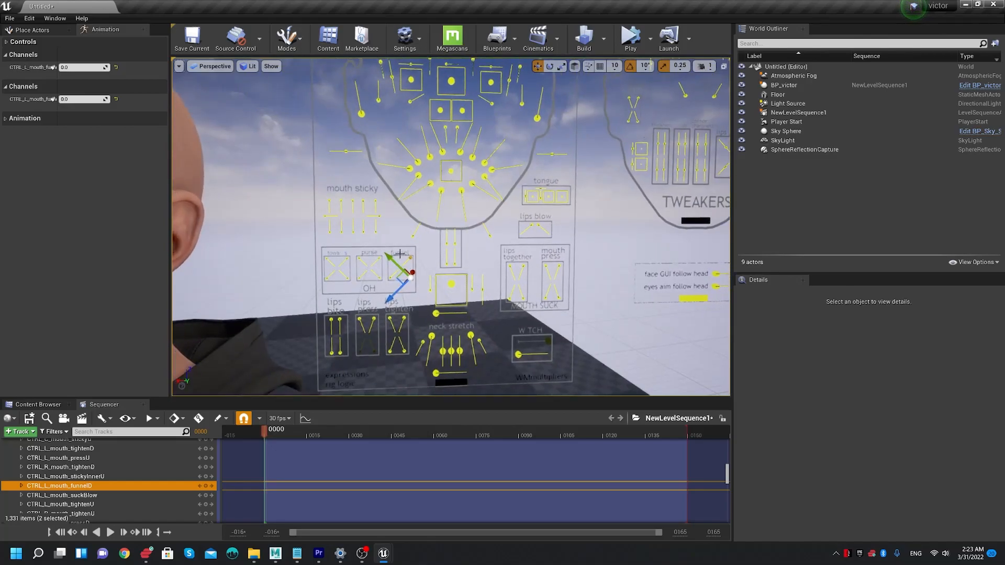
# - Select all four funnel controls in the OH group and set each to 1.0 to funnel the lips
pyautogui.click(426, 256)
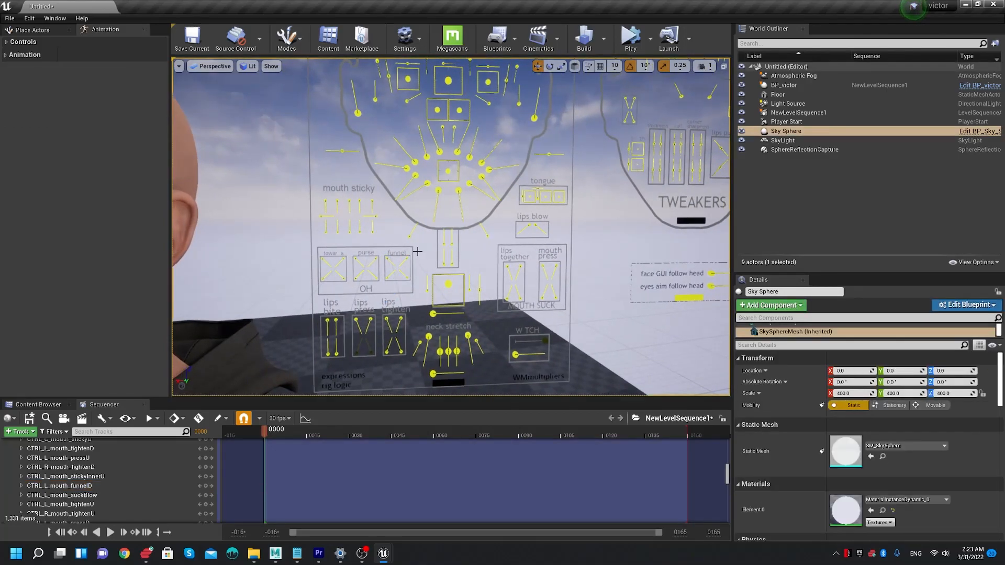
pyautogui.click(393, 259)
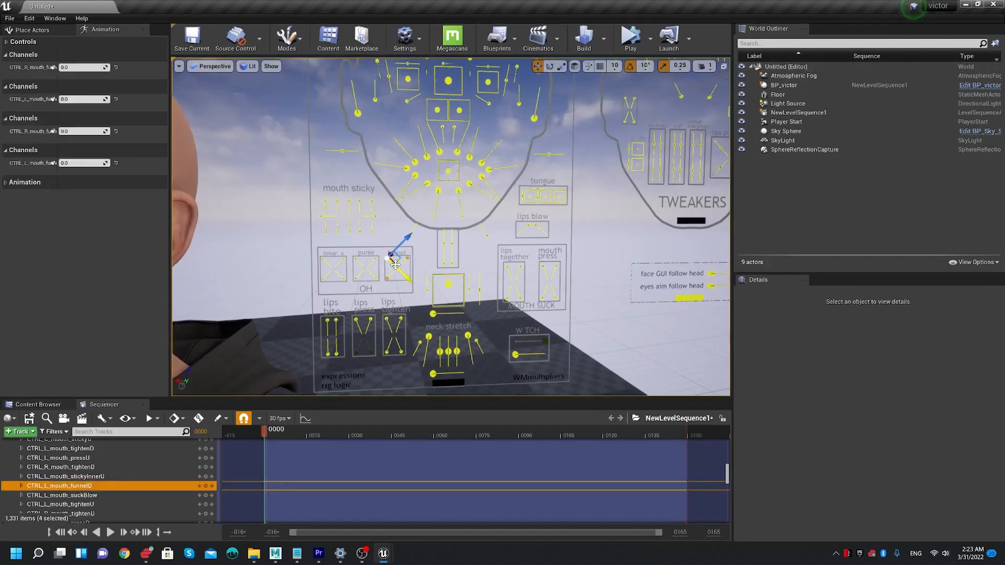
pyautogui.moveTo(394, 259); pyautogui.dragTo(511, 266, button='right')
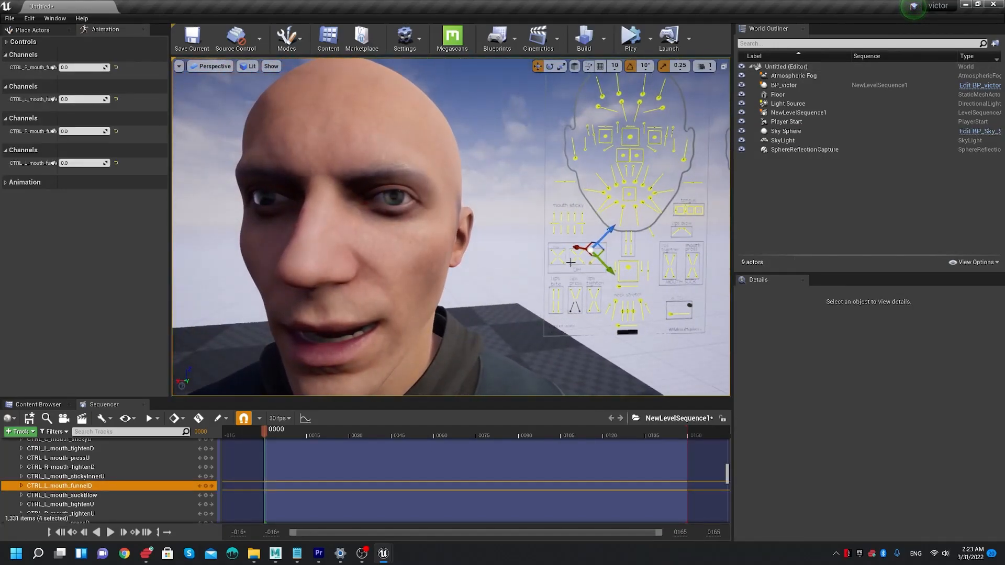
pyautogui.moveTo(601, 268); pyautogui.dragTo(615, 273)
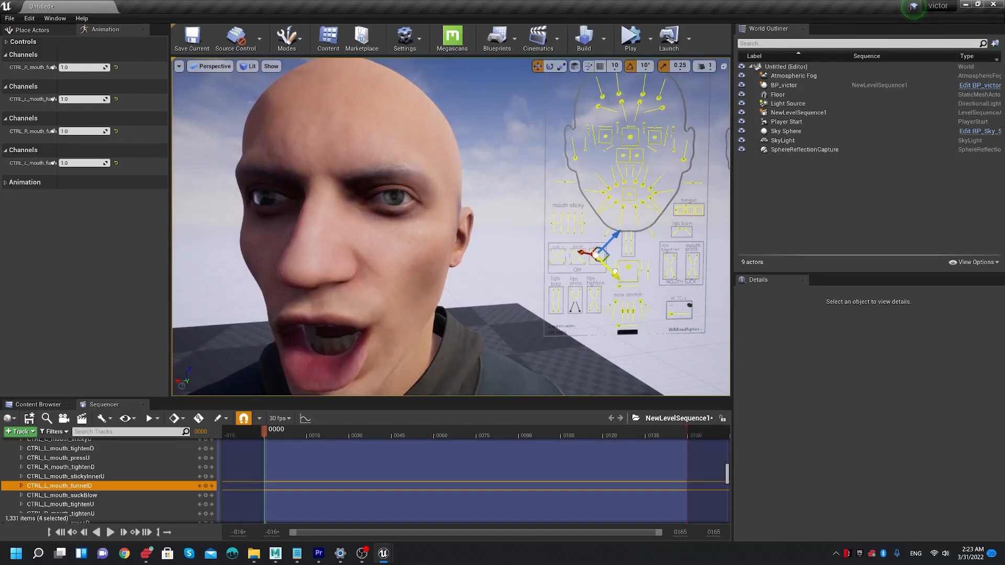
# - Set CTRL_C_jaw's Y value back to 0.0 and examine the face beside the control board
pyautogui.click(629, 268)
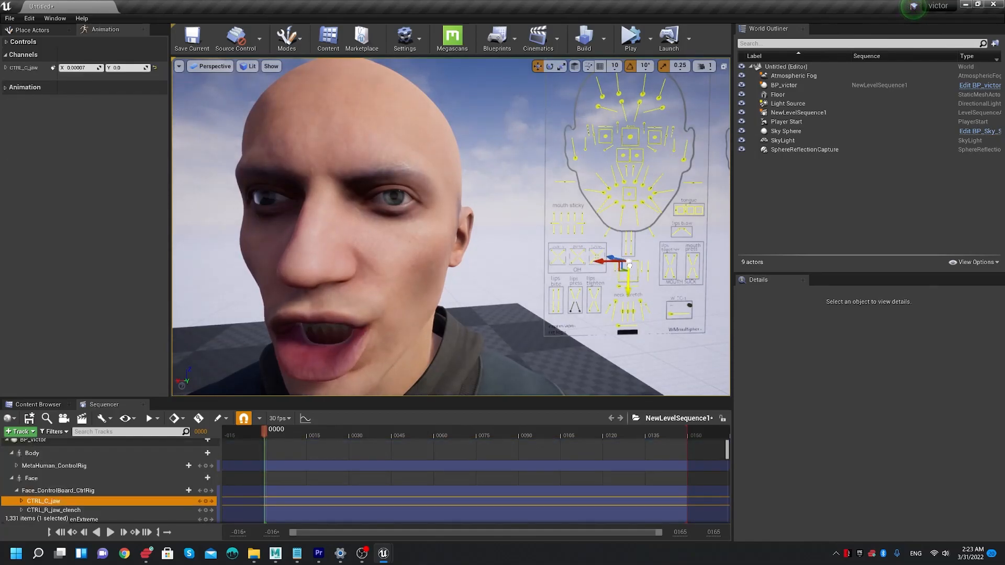
pyautogui.moveTo(591, 250); pyautogui.dragTo(623, 230)
pyautogui.moveTo(564, 270); pyautogui.dragTo(568, 270, button='middle')
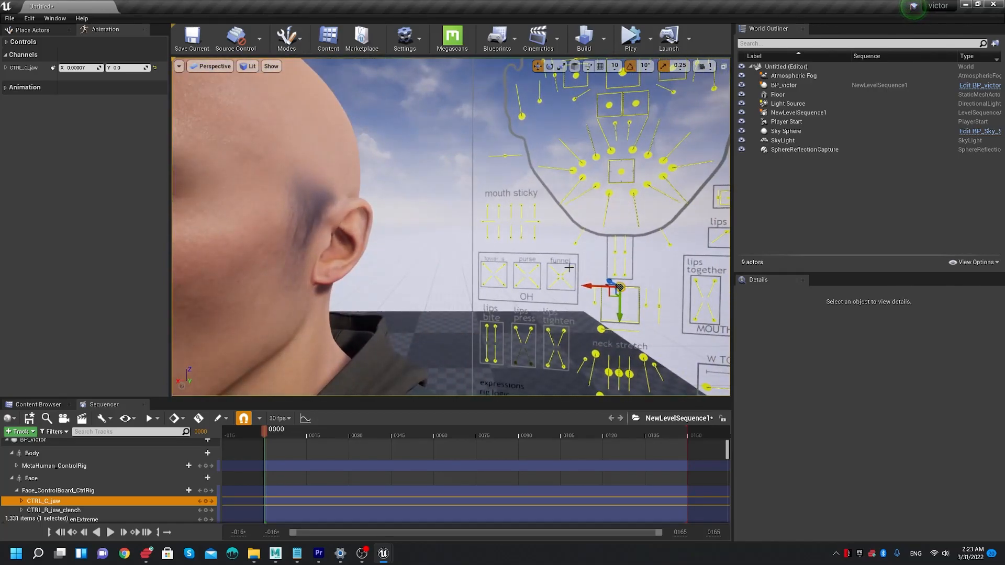
pyautogui.scroll(-5, 525, 279)
pyautogui.moveTo(525, 279); pyautogui.dragTo(439, 280, button='middle')
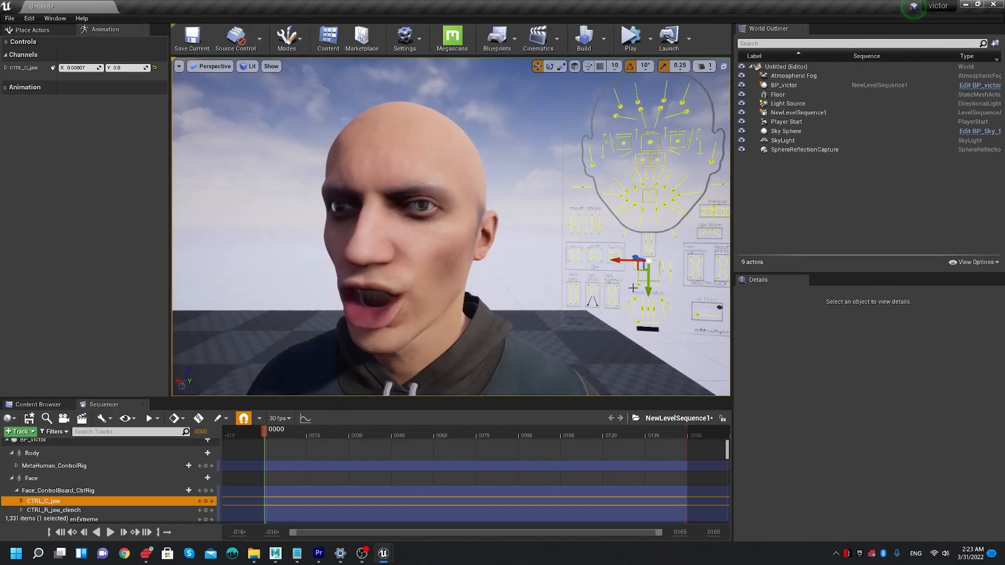
# - Select CTRL_L_mouth_funnelU in the OH group of the face control board and try to select the neighbouring funnel controls
pyautogui.moveTo(611, 251); pyautogui.dragTo(538, 289, button='middle')
pyautogui.scroll(5, 538, 290)
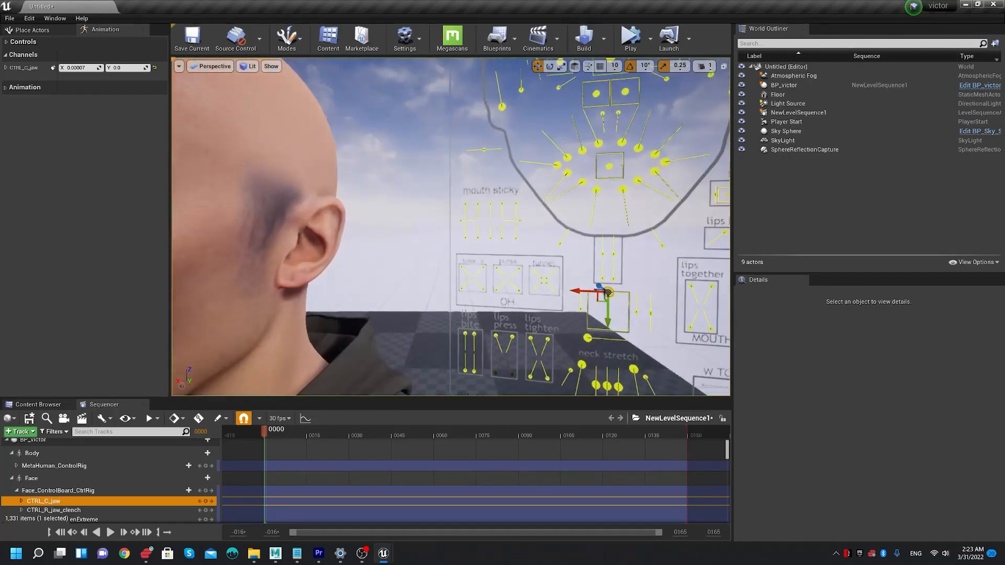
pyautogui.click(544, 278)
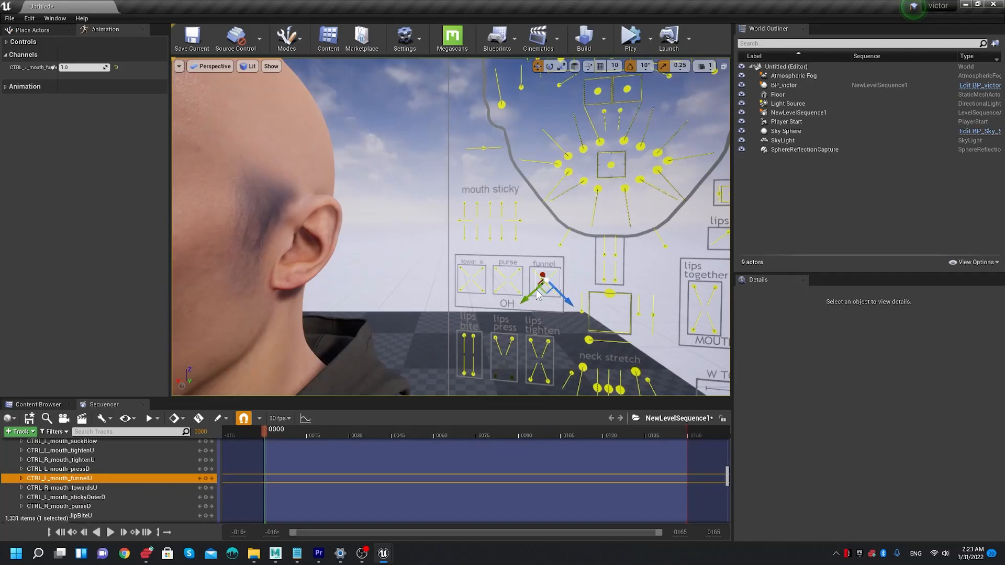
pyautogui.click(554, 283)
pyautogui.press('s')
pyautogui.press('a')
pyautogui.moveTo(610, 281); pyautogui.dragTo(610, 281, button='right')
pyautogui.moveTo(613, 288); pyautogui.dragTo(639, 259)
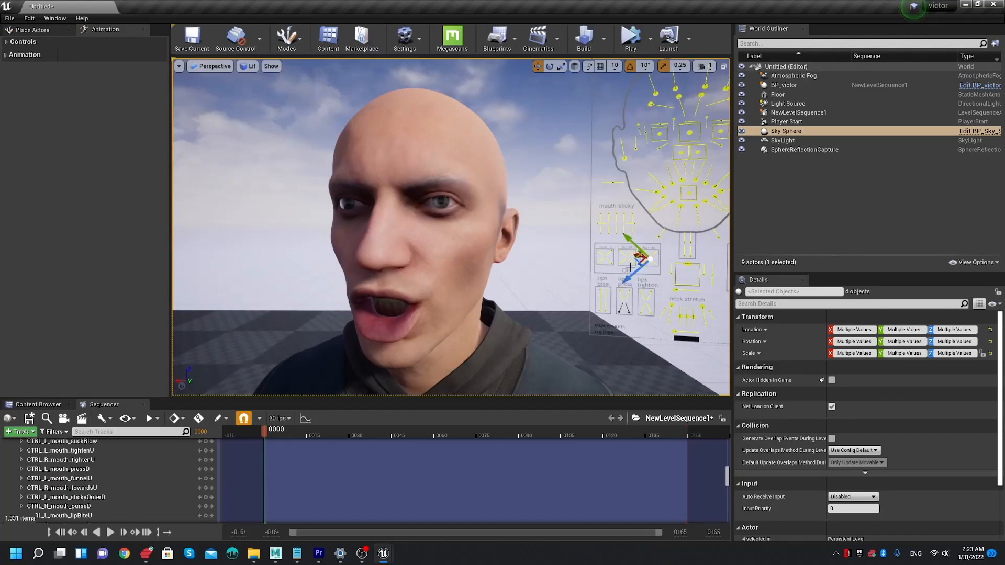
# - Examine the face control board and the character's funnelled mouth expression up close and from several angles
pyautogui.press('d')
pyautogui.press('w')
pyautogui.moveTo(647, 256); pyautogui.dragTo(647, 256, button='right')
pyautogui.press('s')
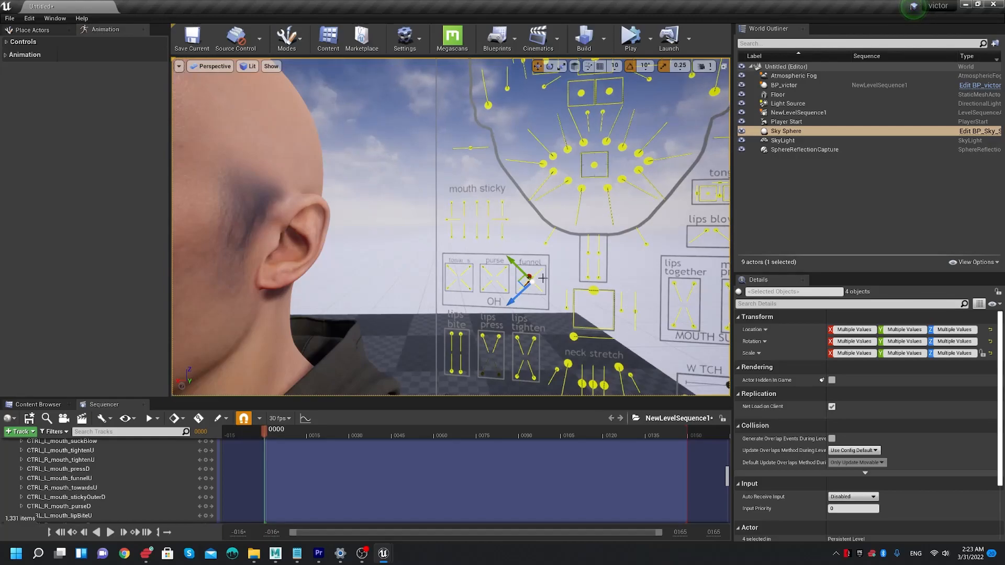
pyautogui.moveTo(563, 238); pyautogui.dragTo(565, 173, button='right')
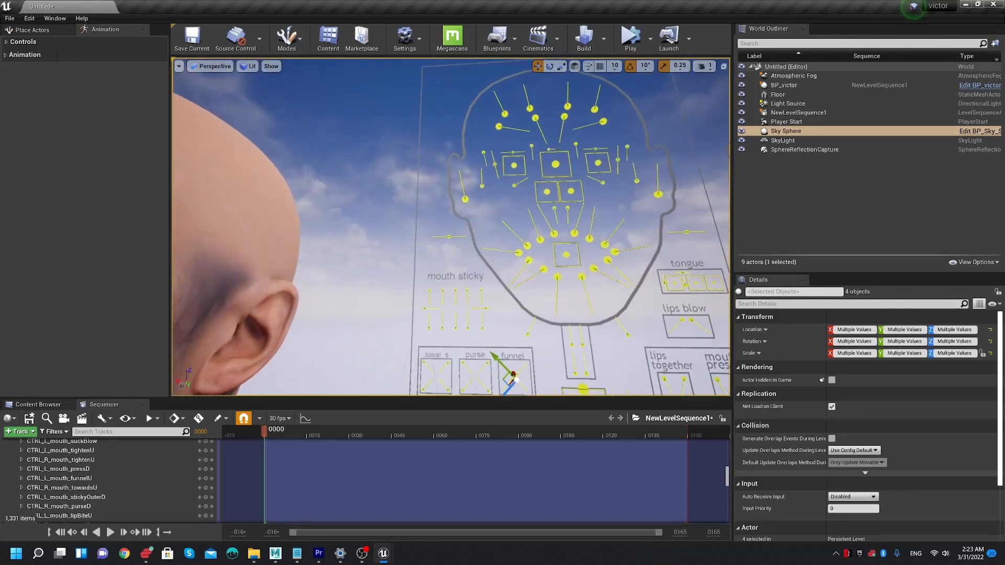
pyautogui.scroll(-8, 546, 265)
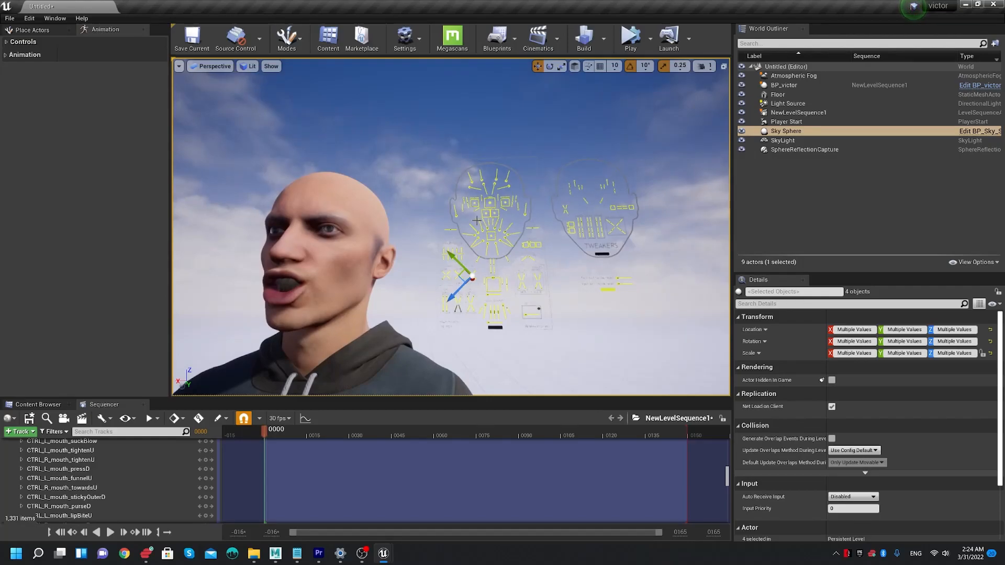
pyautogui.press('w')
pyautogui.moveTo(429, 220)
pyautogui.mouseDown(button='right')
pyautogui.moveTo(398, 219)
pyautogui.moveTo(397, 246)
pyautogui.moveTo(437, 225)
pyautogui.mouseUp(button='right')
pyautogui.press('a')
pyautogui.press('a')
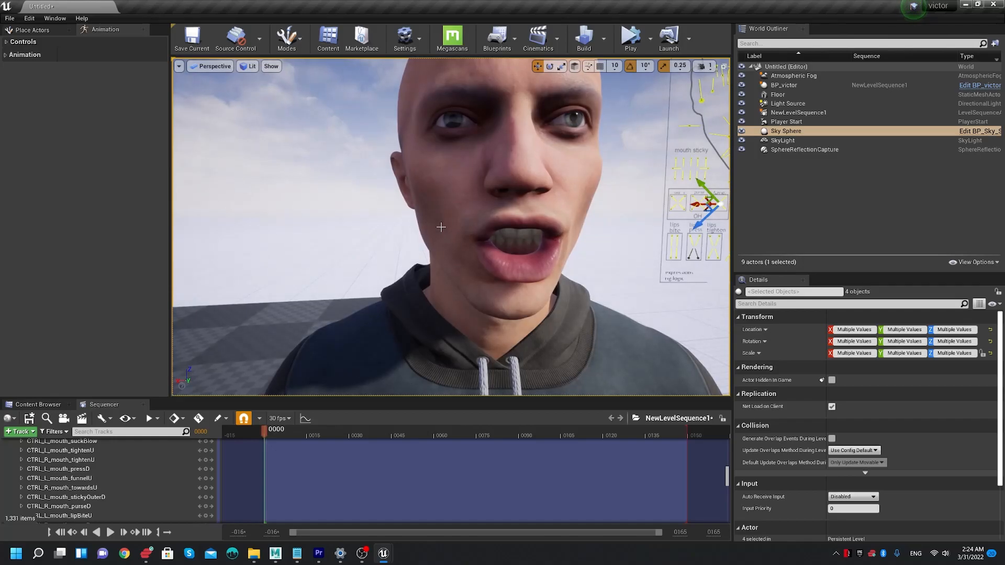
pyautogui.press('e')
pyautogui.moveTo(438, 225); pyautogui.dragTo(461, 261, button='right')
pyautogui.press('d')
pyautogui.press('w')
pyautogui.press('s')
pyautogui.press('a')
pyautogui.press('w')
pyautogui.press('d')
pyautogui.press('q')
pyautogui.press('s')
pyautogui.press('a')
pyautogui.press('a')
pyautogui.press('w')
pyautogui.press('w')
pyautogui.press('s')
pyautogui.press('d')
pyautogui.press('d')
pyautogui.press('s')
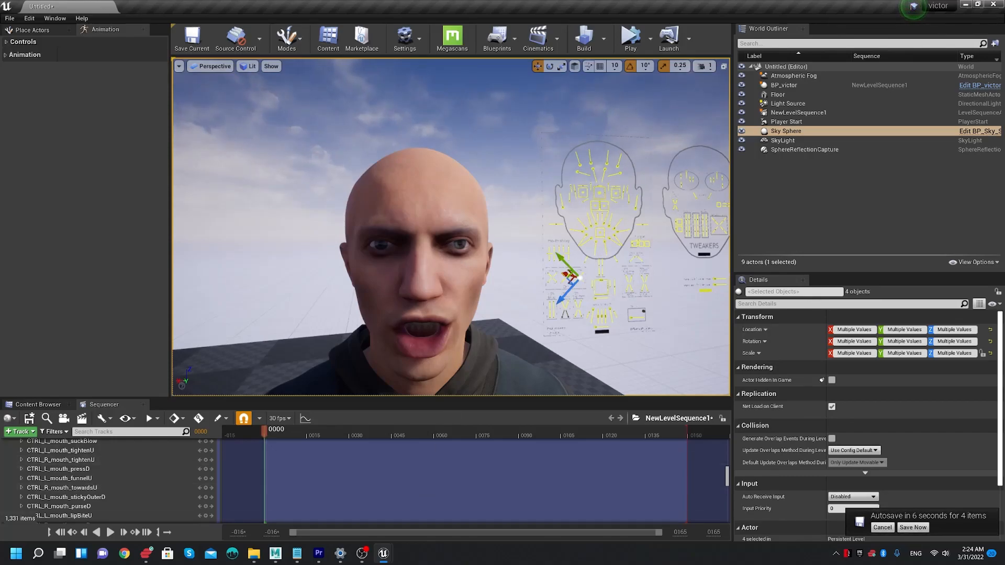
pyautogui.moveTo(372, 557)
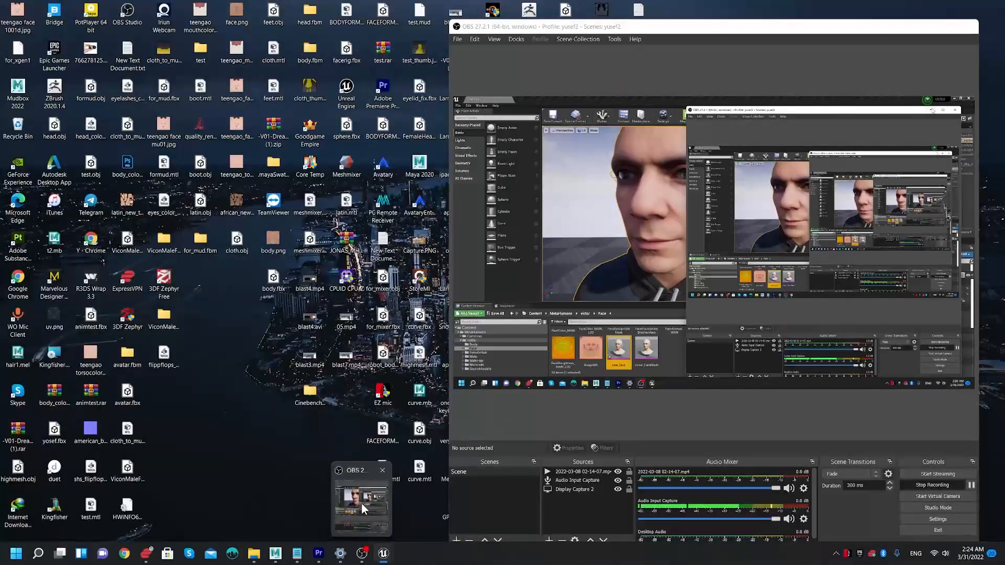
pyautogui.click(361, 504)
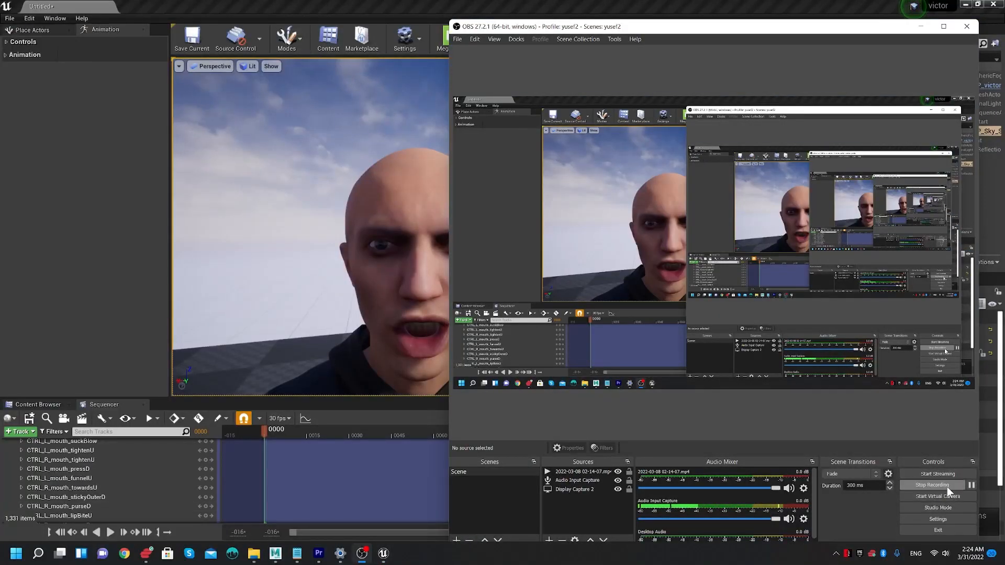